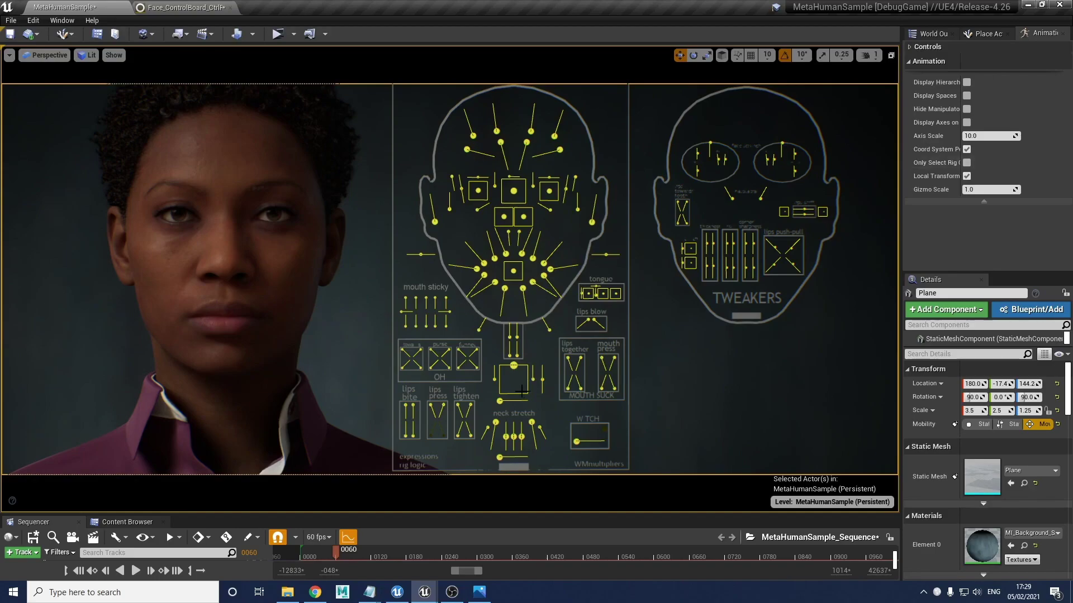
Step: Pull the jaw control down to Y 1.0 to open the mouth fully, and undo the moves
click(513, 366)
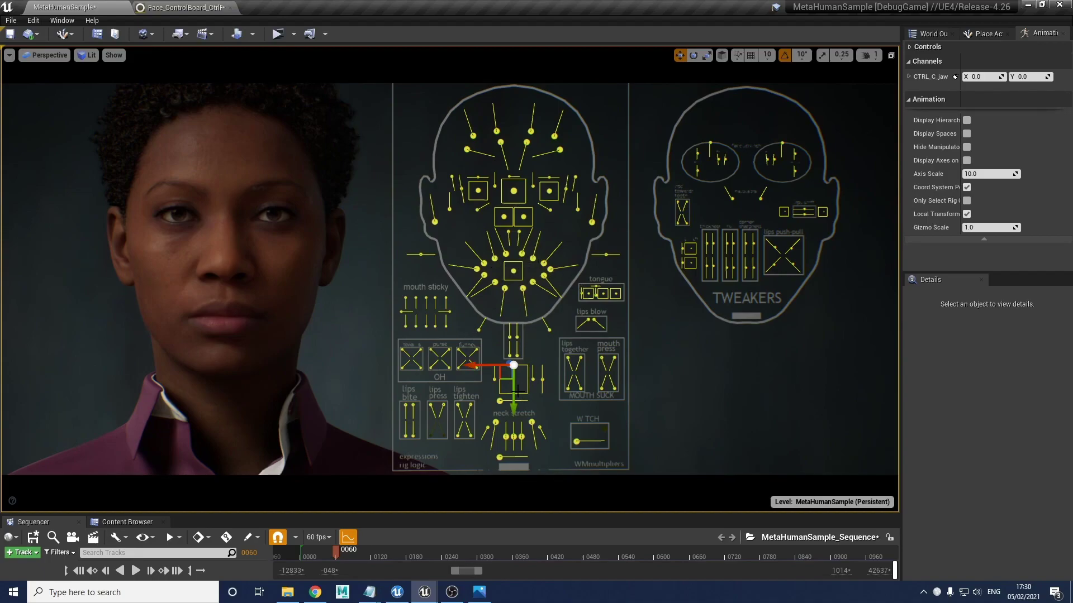
mouse_move(514, 390)
mouse_down()
mouse_move(506, 423)
mouse_move(511, 391)
mouse_move(506, 423)
mouse_move(463, 395)
mouse_move(491, 395)
mouse_move(457, 394)
mouse_move(481, 396)
mouse_move(497, 367)
mouse_move(506, 404)
mouse_move(496, 366)
mouse_move(507, 407)
mouse_up()
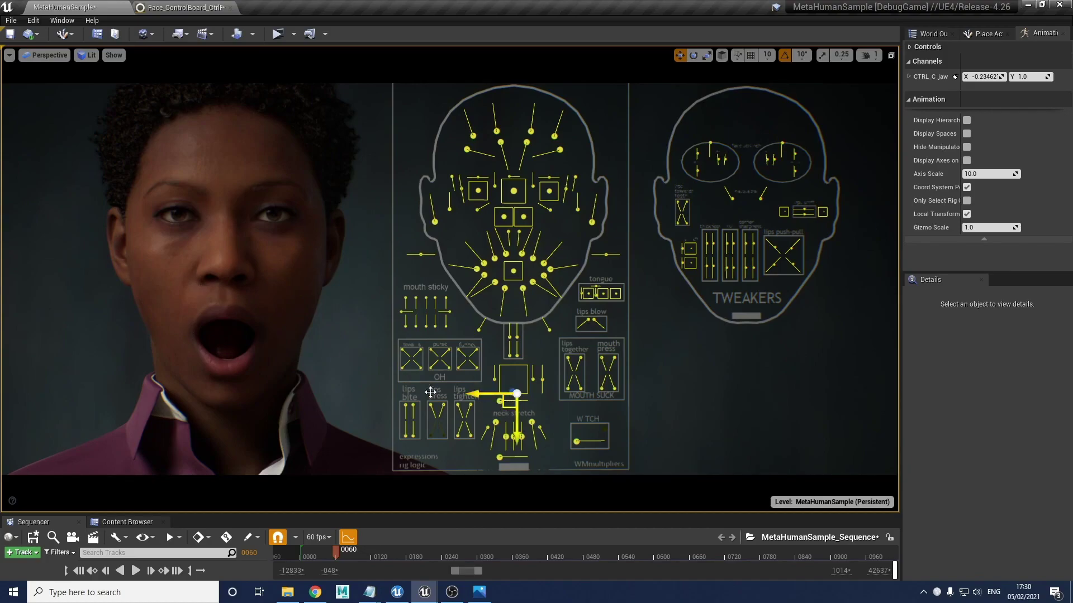
drag(515, 394, 514, 371)
key(ctrl+z)
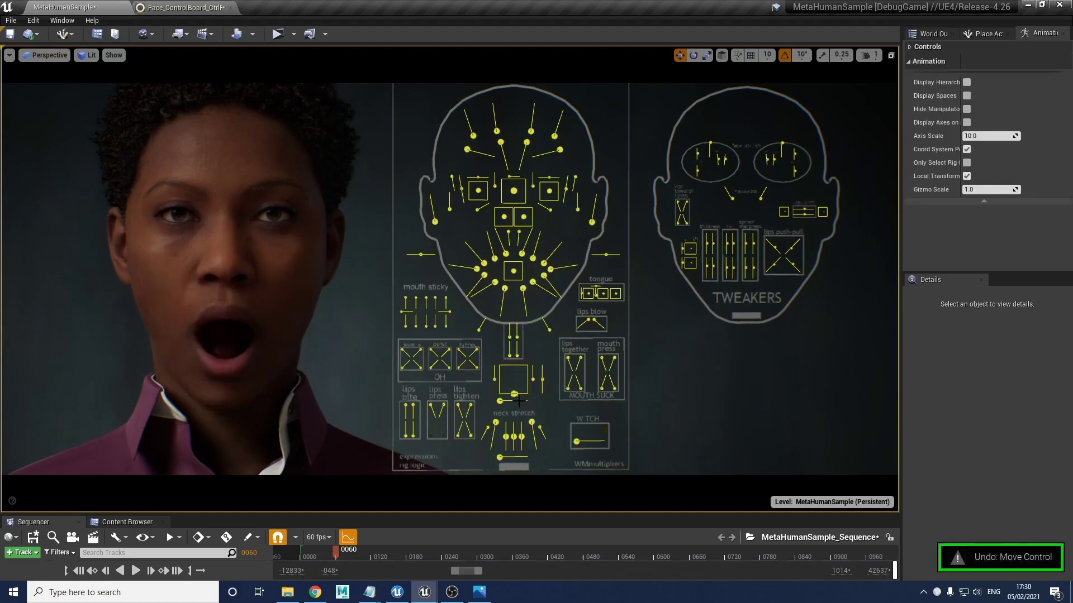
key(ctrl+z)
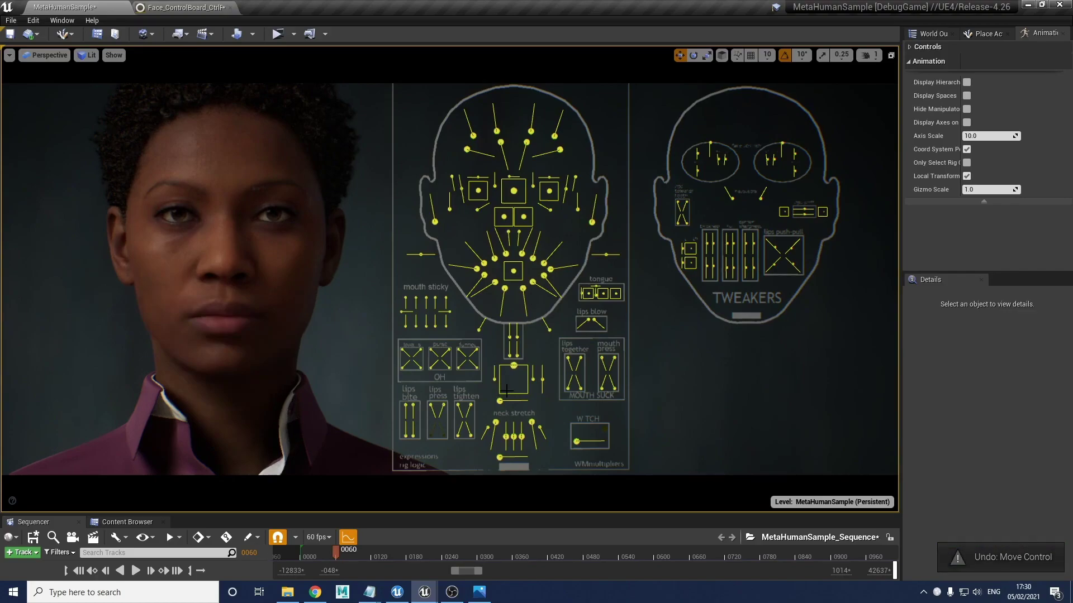
Step: Test the outermost vertical slider beside the jaw box with the jaw opened to Y about 0.31, and undo the moves
click(541, 381)
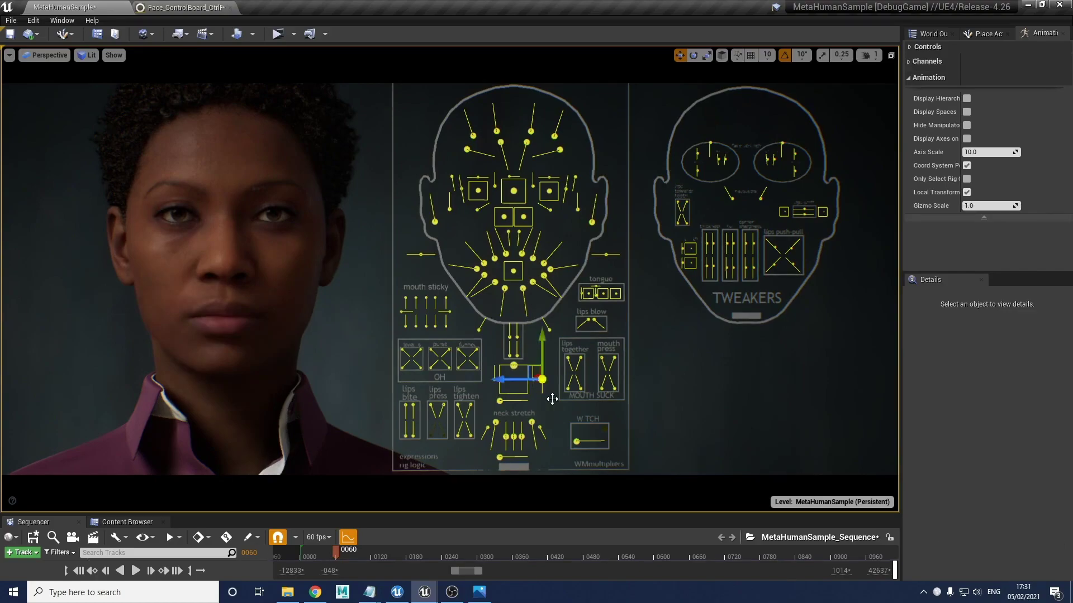
drag(543, 341, 542, 382)
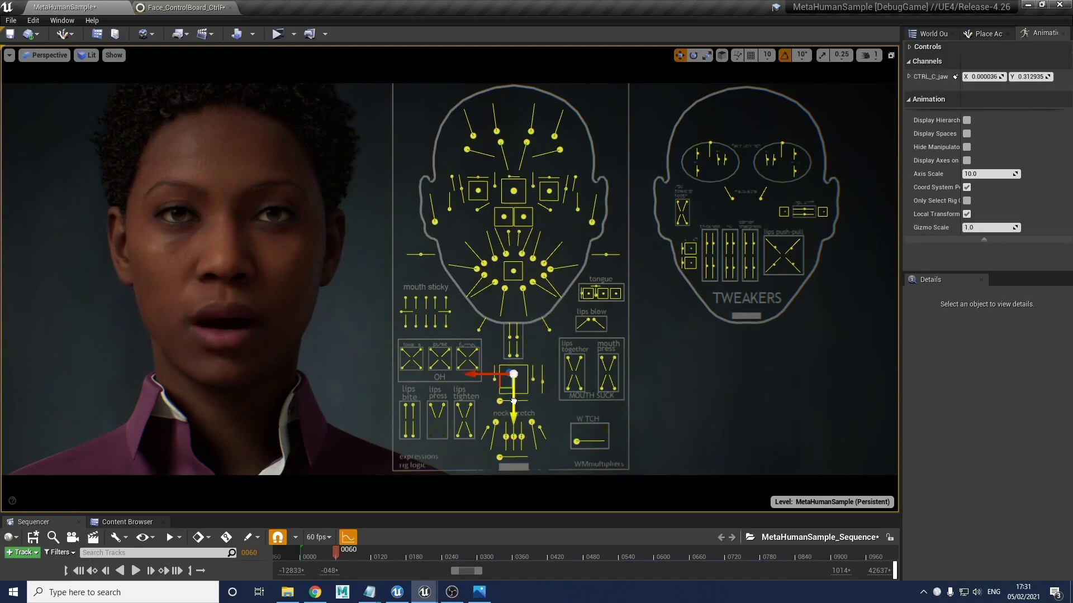
click(541, 381)
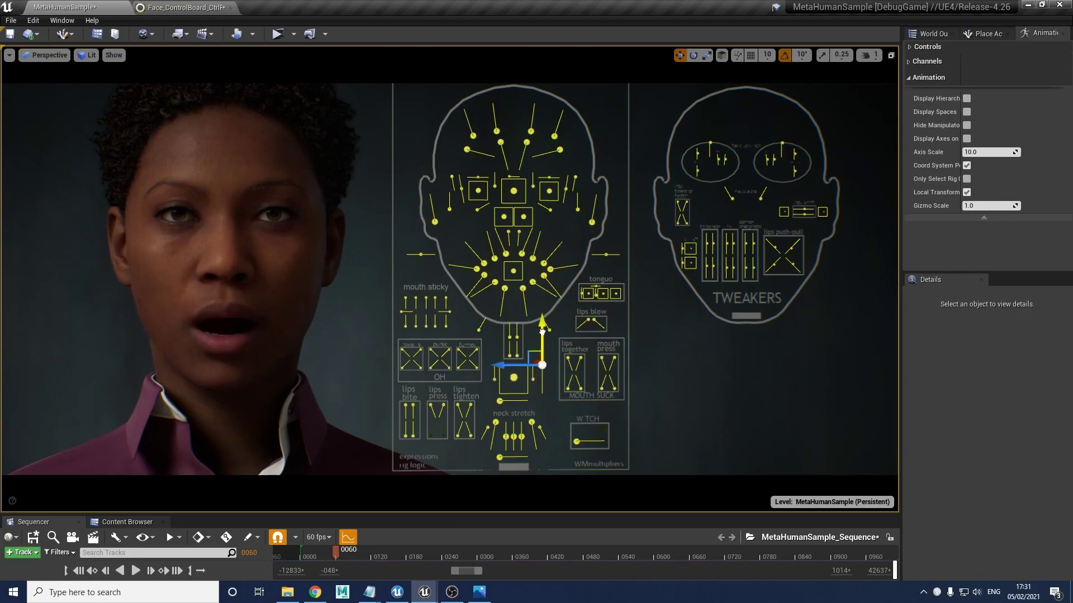
key(ctrl+z)
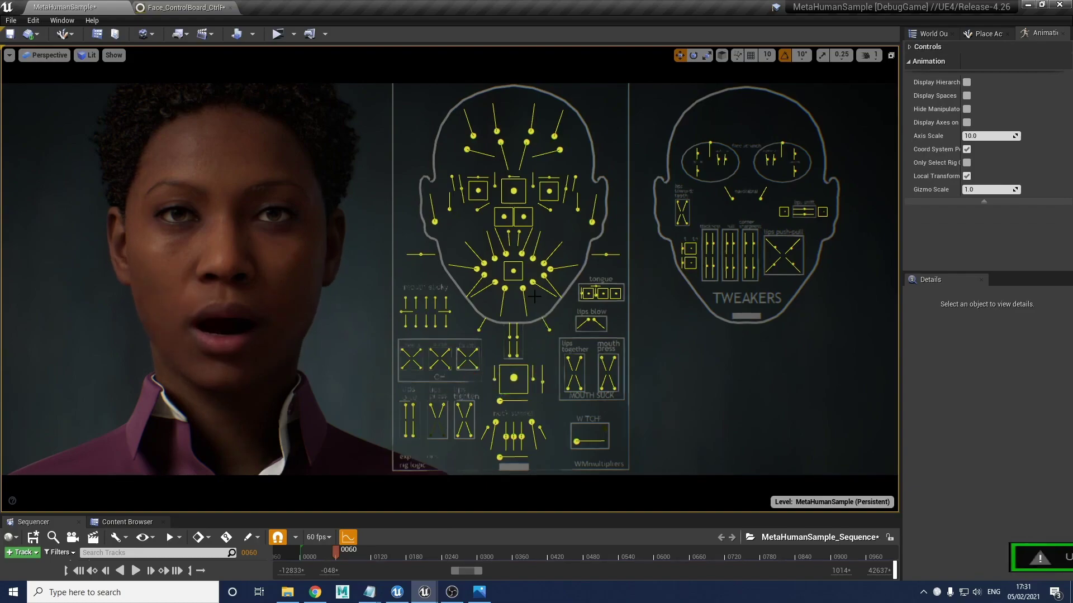
key(ctrl+z)
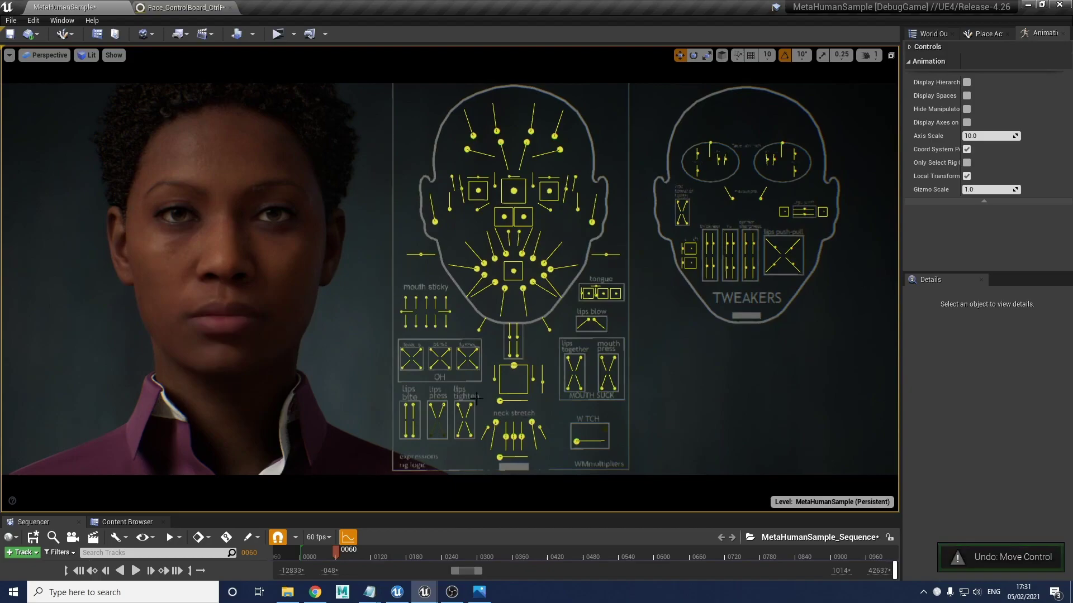
Step: Raise the paired vertical sliders on both sides of the jaw box, open the jaw to Y about 0.63, and undo the moves
click(495, 381)
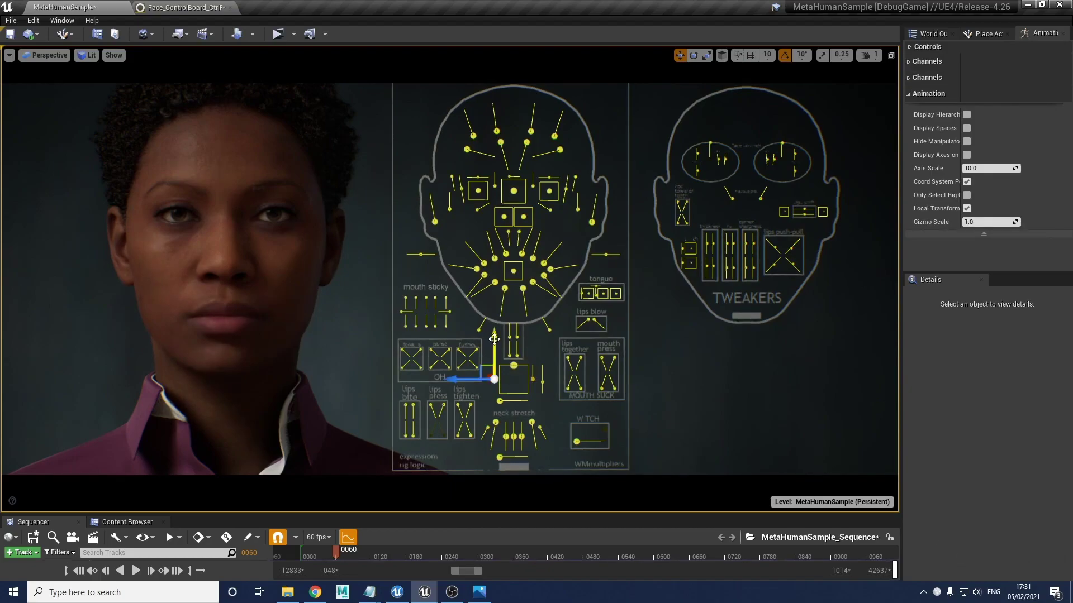
drag(495, 343, 484, 301)
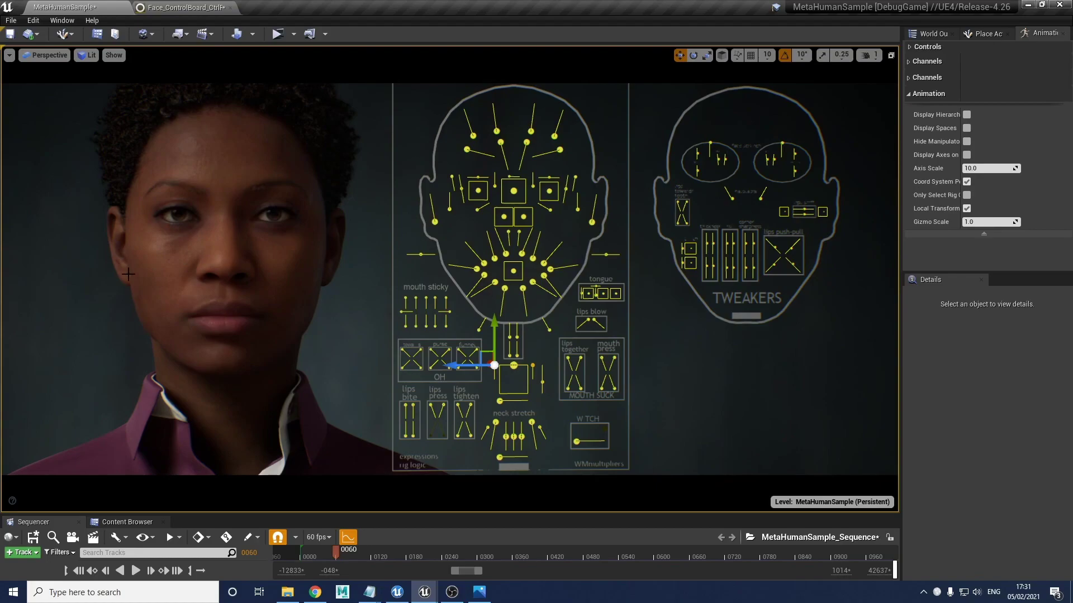
mouse_move(491, 334)
mouse_down()
mouse_move(488, 349)
mouse_move(481, 333)
mouse_up()
drag(514, 365, 513, 382)
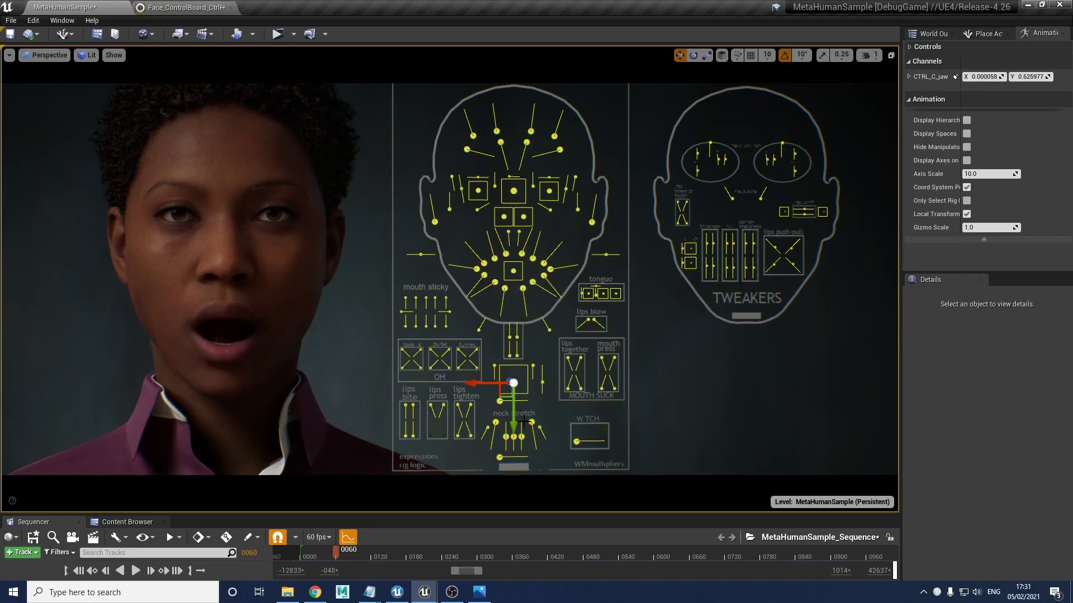
key(ctrl+z)
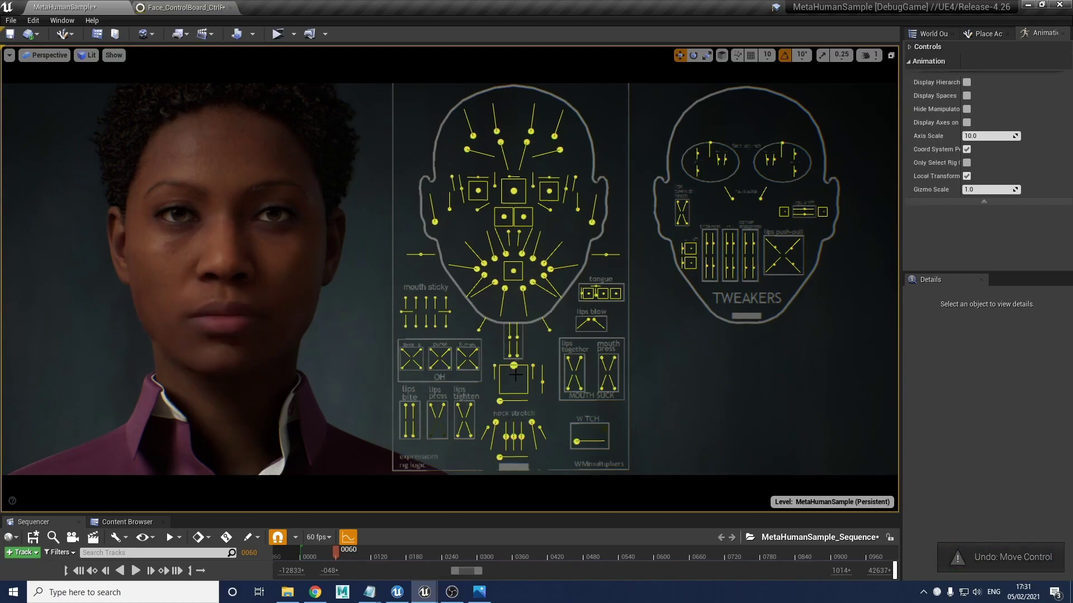
key(ctrl+z)
key(ctrl+z)
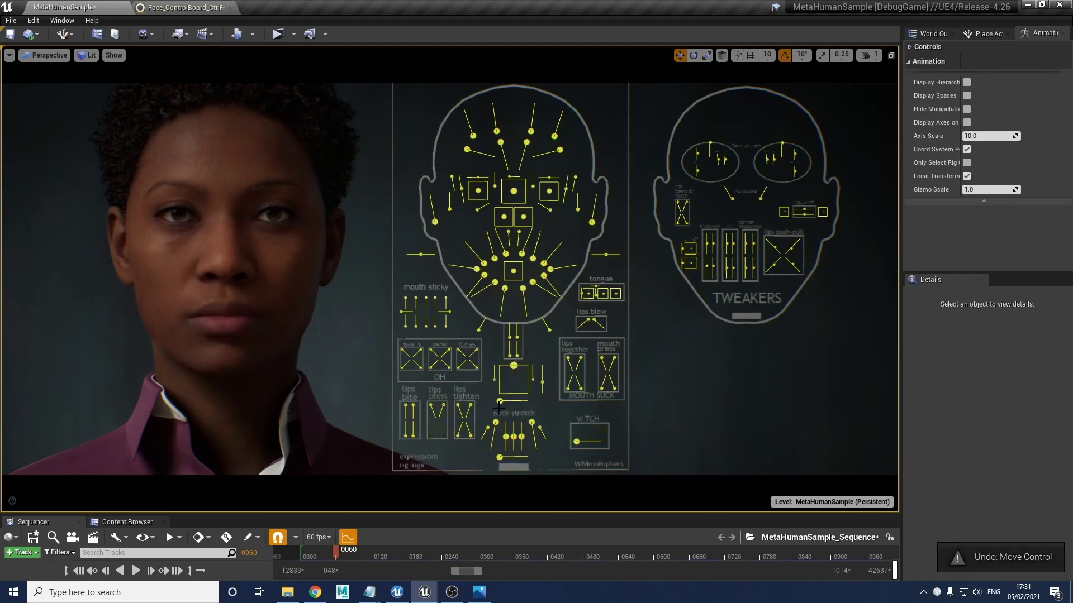
Step: Open the jaw to Y 1.0, test the horizontal slider under the jaw box, and return both controls to neutral
click(513, 366)
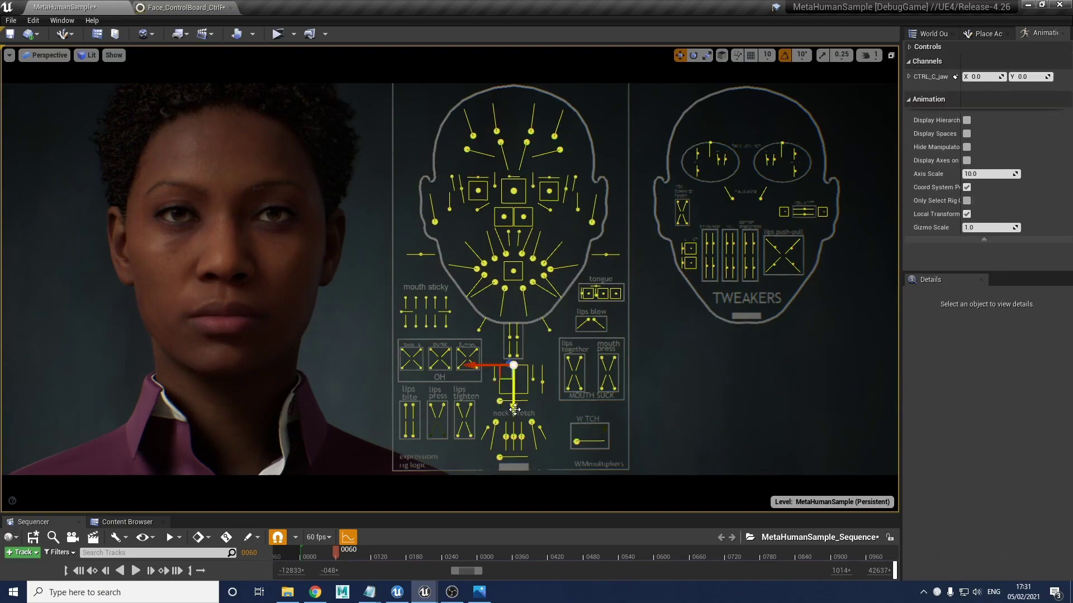
drag(513, 402, 511, 444)
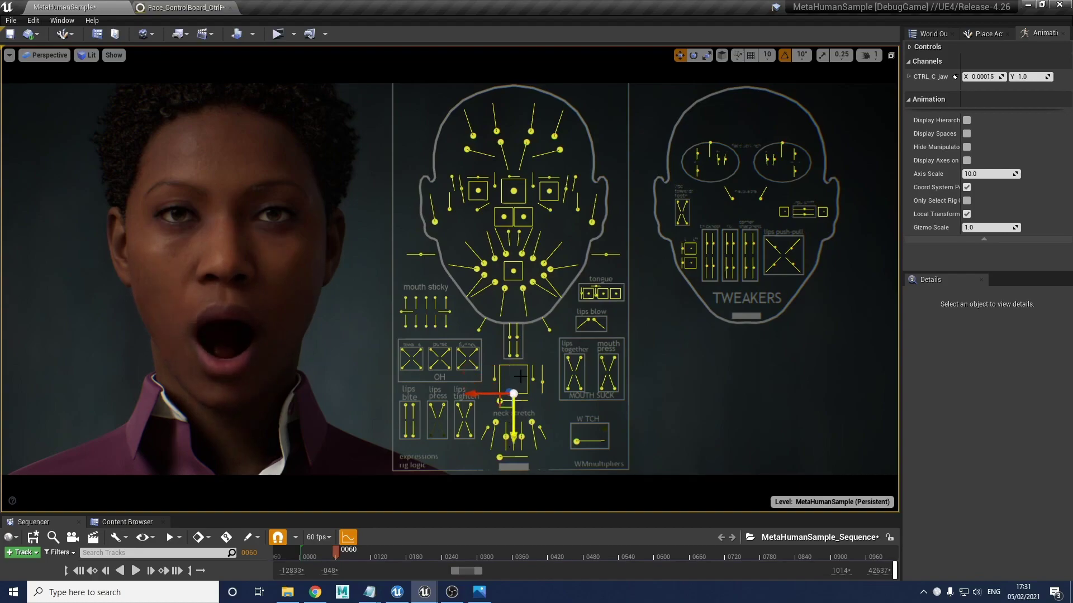
click(501, 401)
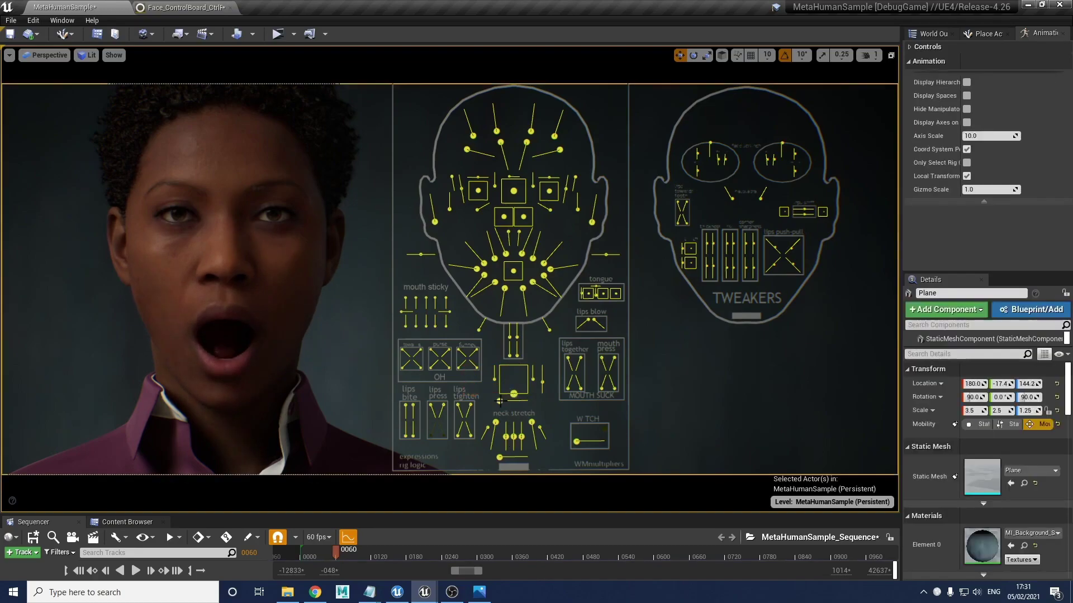
click(500, 402)
drag(532, 401, 600, 401)
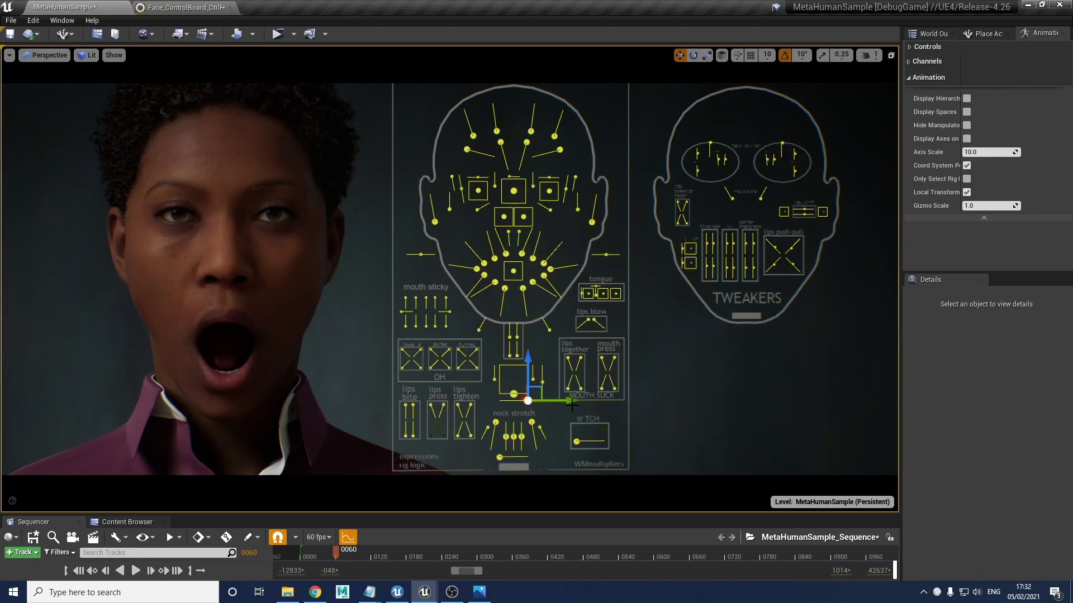
drag(571, 398, 514, 405)
click(552, 413)
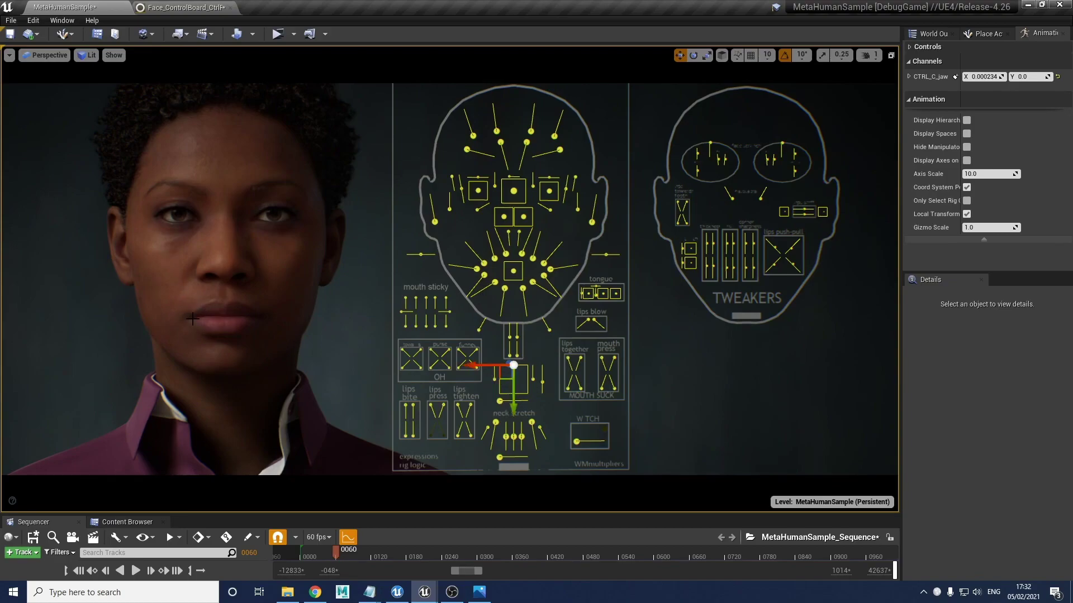
Step: Pull both upper diagonal mouth-corner controls fully outward and up to create a smile
click(482, 263)
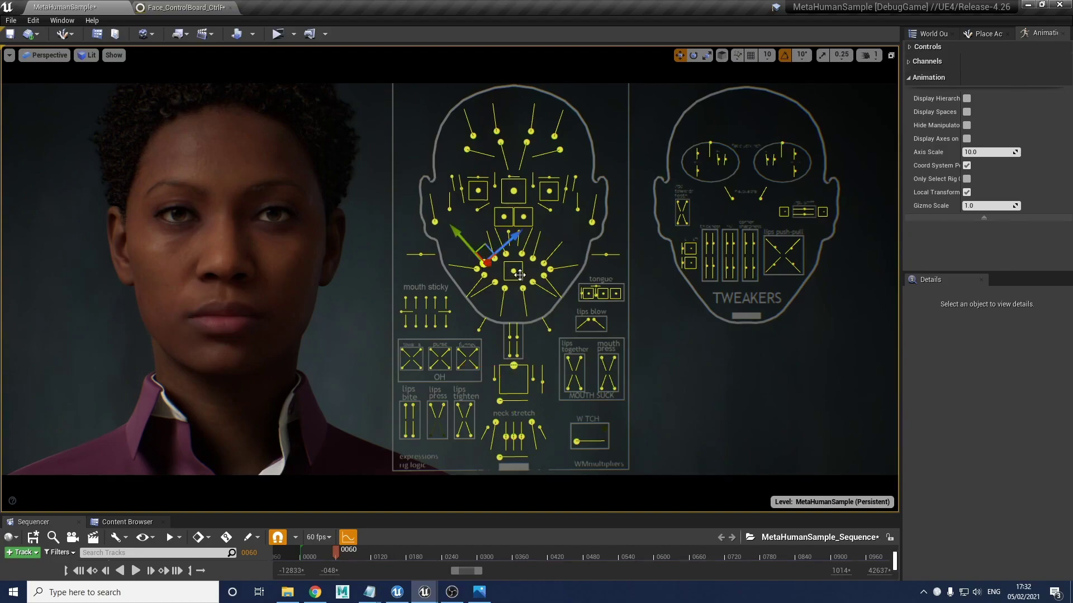
ctrl+click(543, 265)
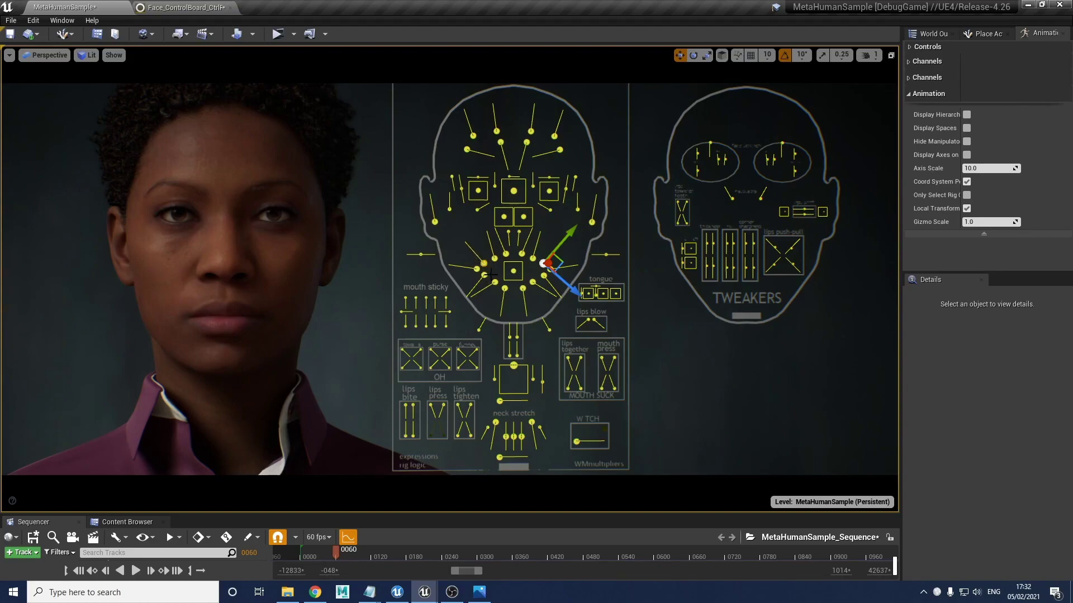
drag(570, 230, 591, 208)
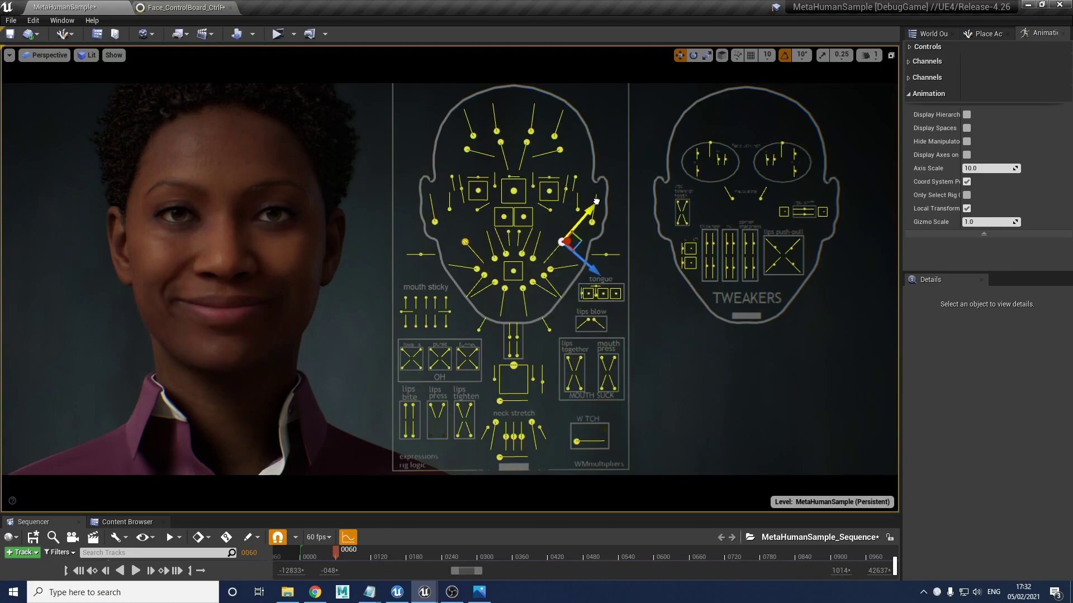
click(542, 380)
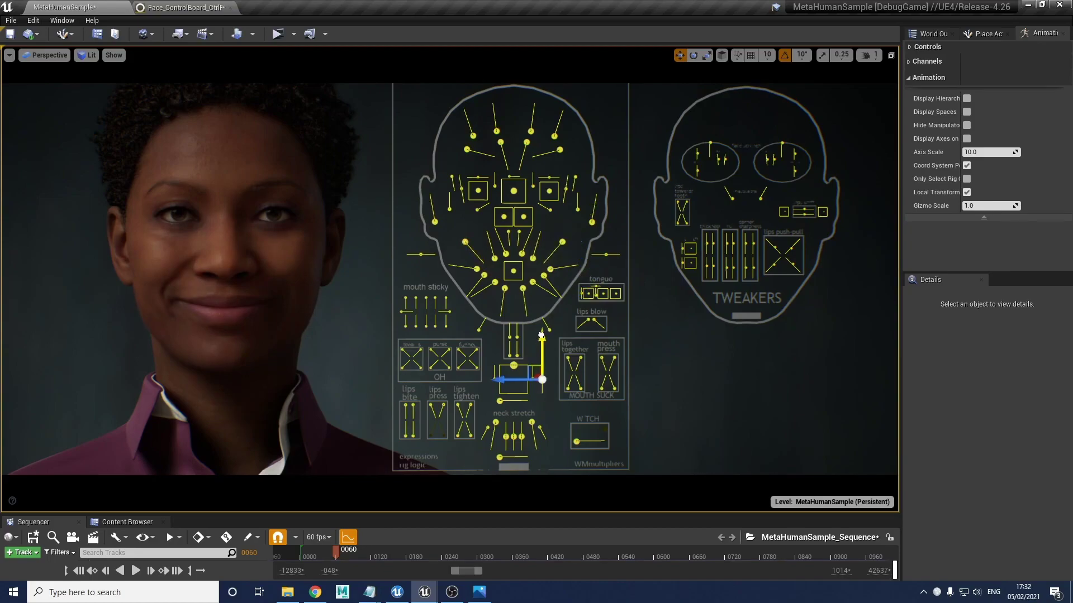
click(576, 303)
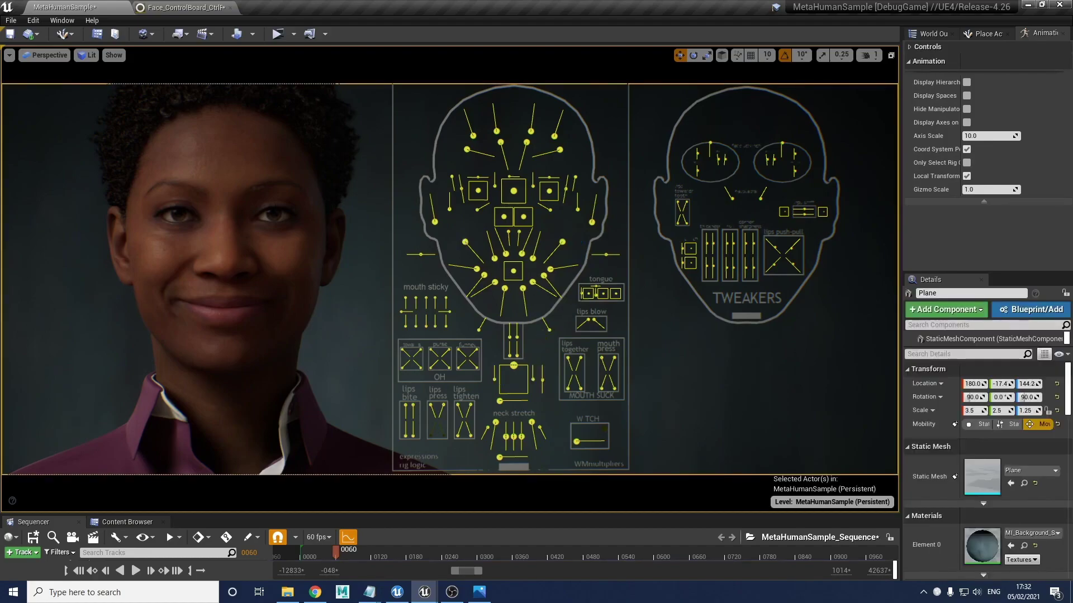
Step: Return both diagonal mouth-corner controls to their neutral positions at the mouth
click(465, 241)
ctrl+click(564, 241)
drag(562, 241, 583, 199)
drag(569, 225, 577, 216)
click(469, 248)
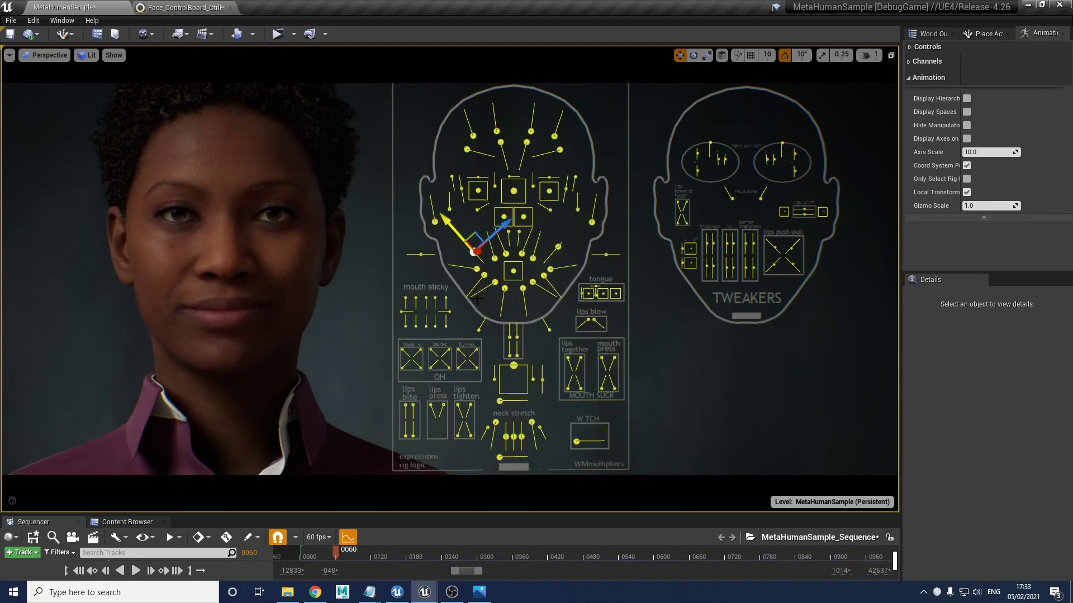
click(558, 246)
drag(577, 224, 563, 241)
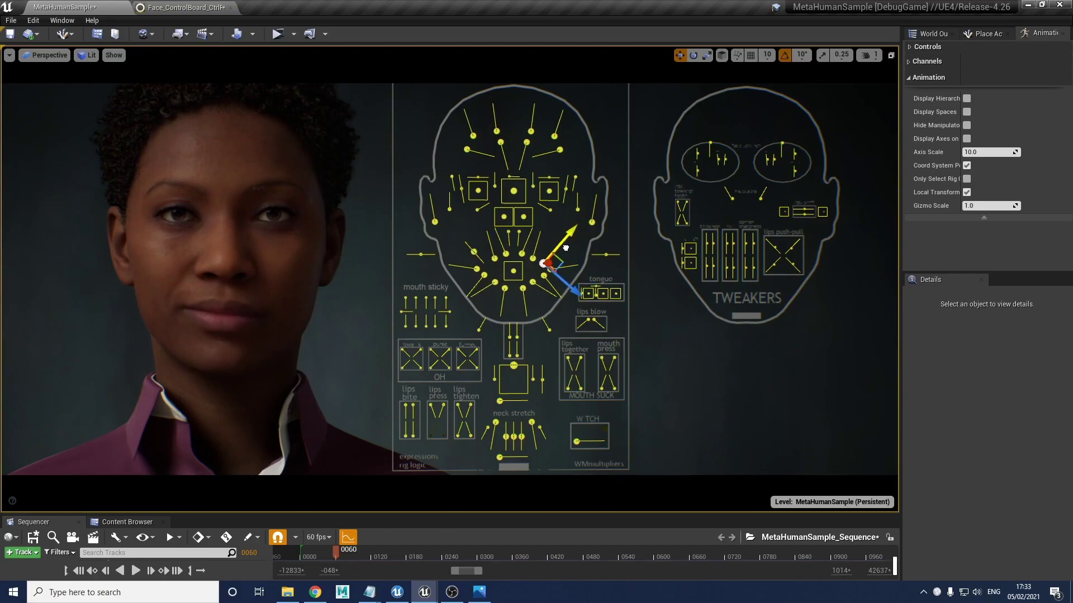
click(474, 251)
drag(473, 252, 483, 261)
Step: Raise the pair of steeper smile controls above the mouth corners fully, and return them to neutral
click(533, 258)
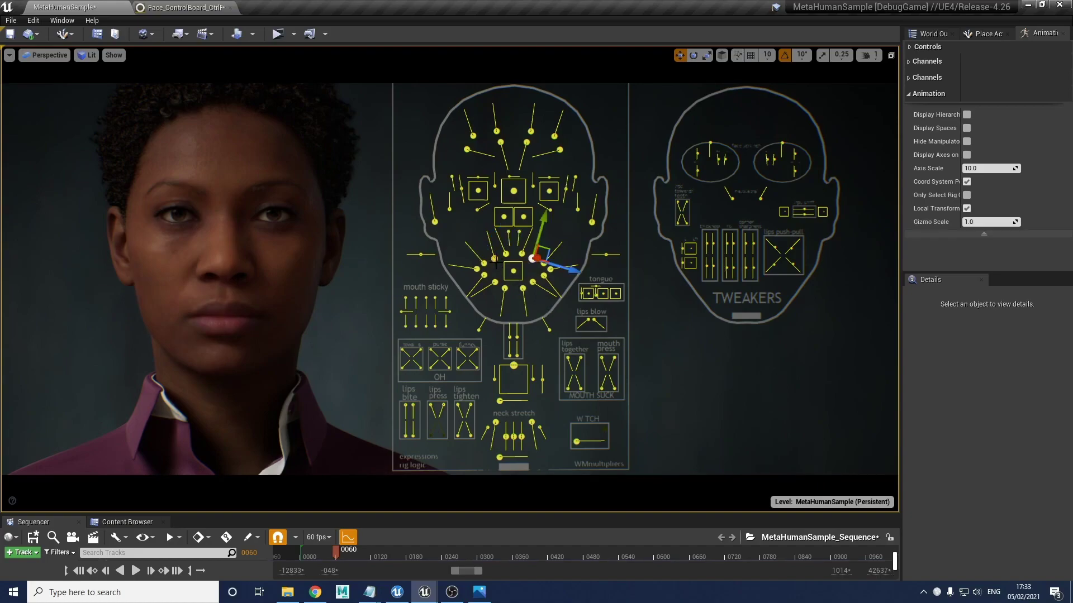
drag(541, 219, 549, 190)
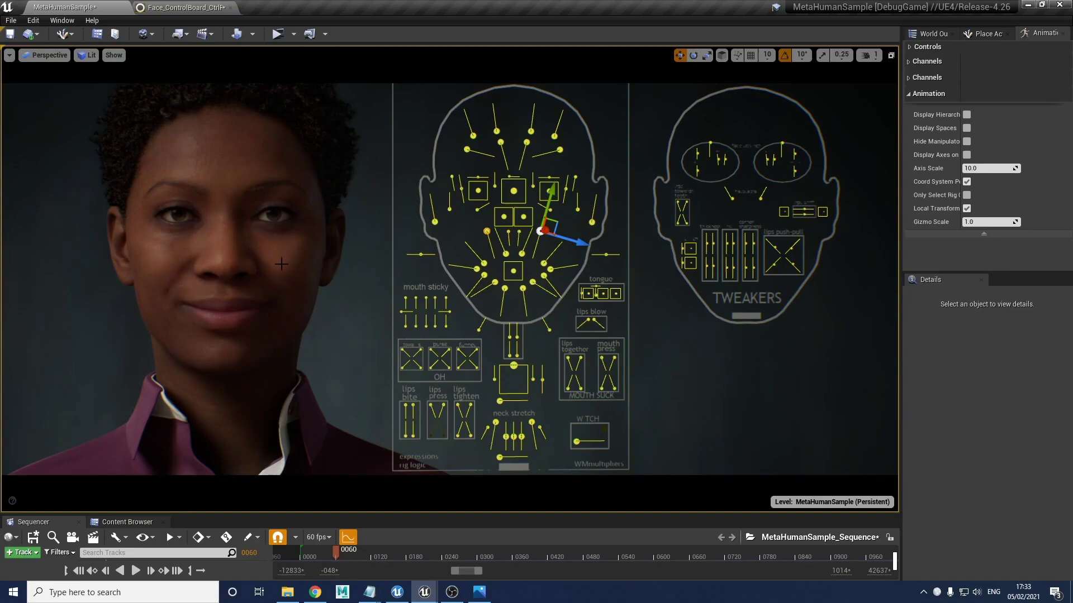
drag(548, 198, 544, 225)
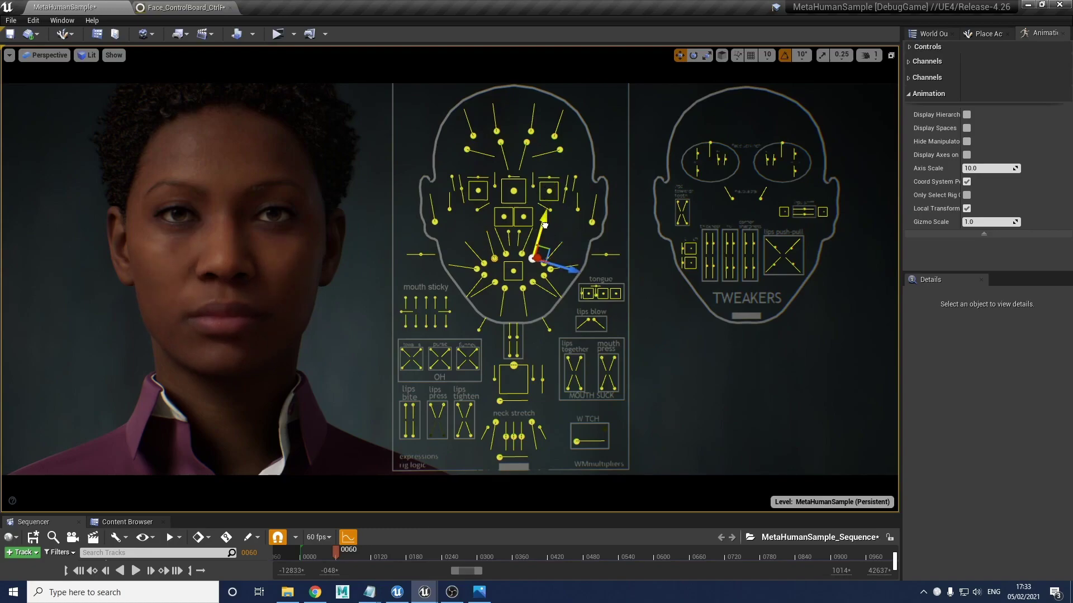
Step: Pull both diagonal mouth-corner controls to full smile again for comparison, and return them to neutral
click(483, 262)
shift+click(543, 263)
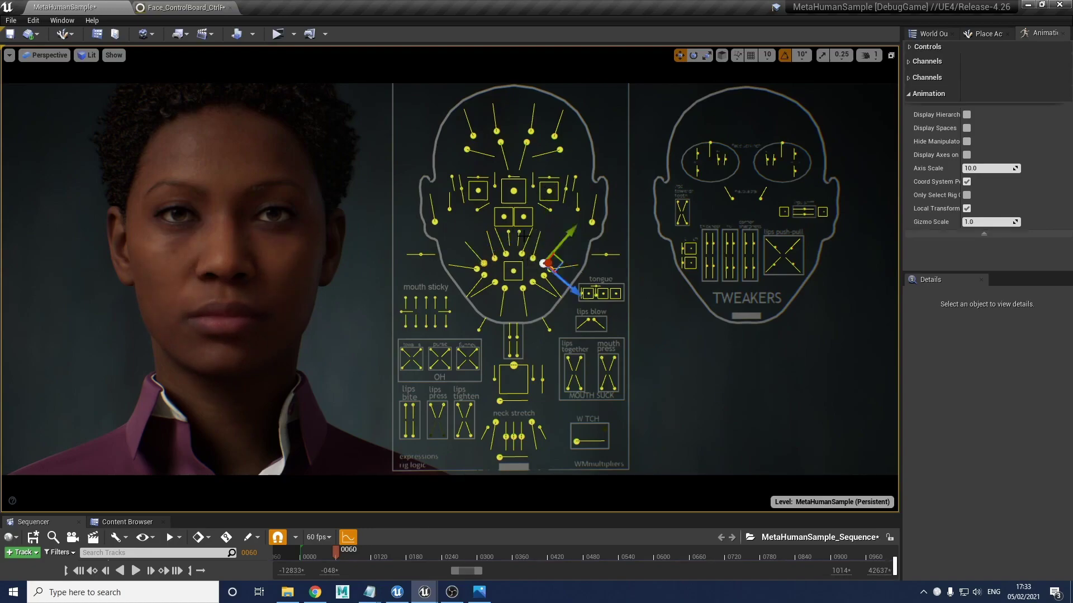
drag(569, 235, 595, 169)
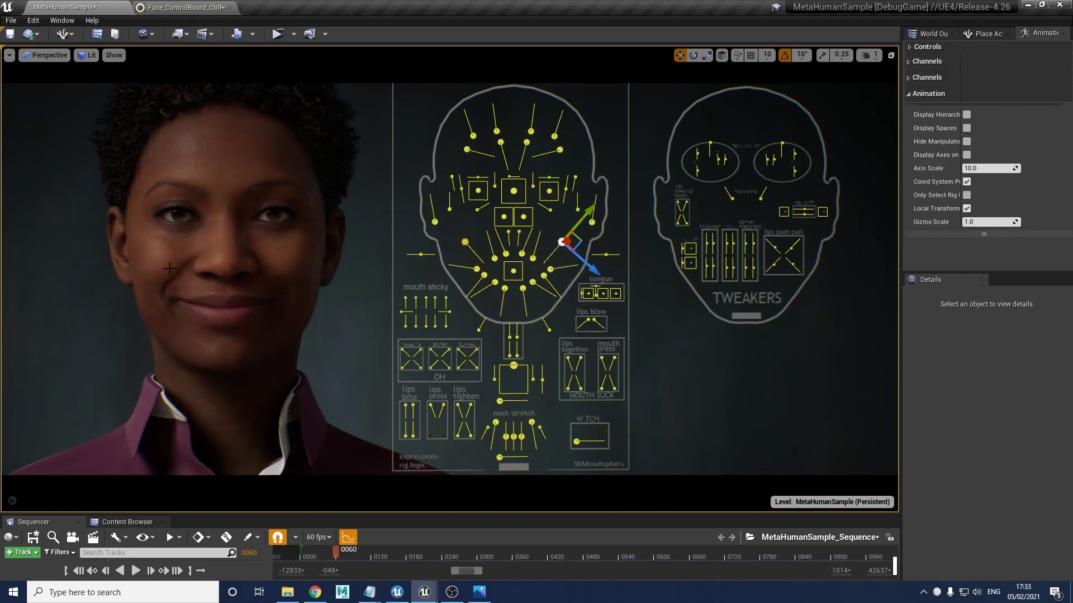
drag(589, 209, 571, 232)
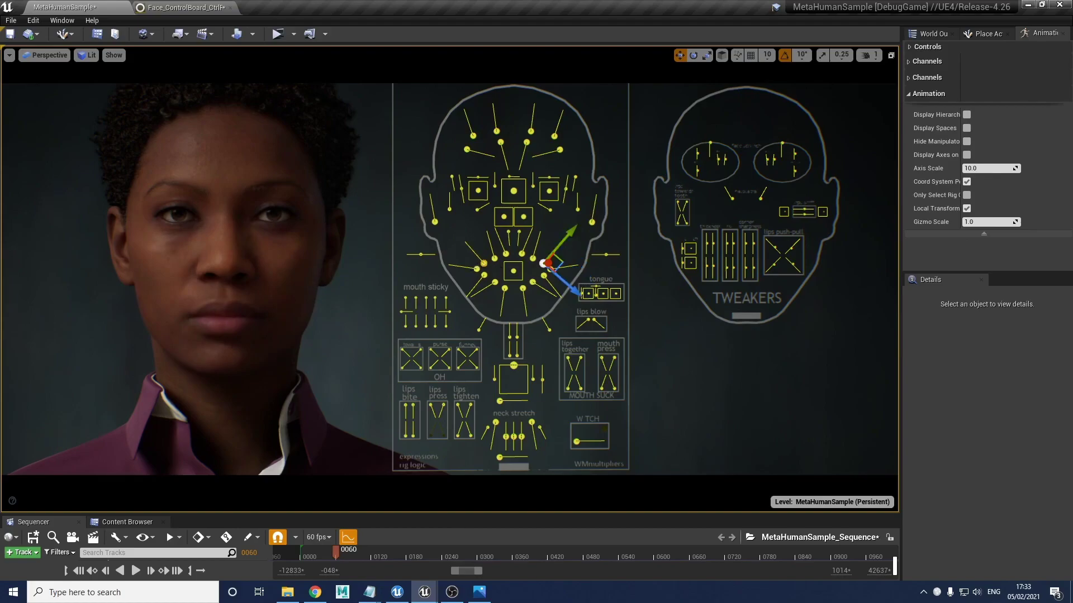
Step: Stretch the mouth with the pair of near-horizontal mouth-corner controls at full extent, and return them to neutral
click(550, 270)
ctrl+click(550, 270)
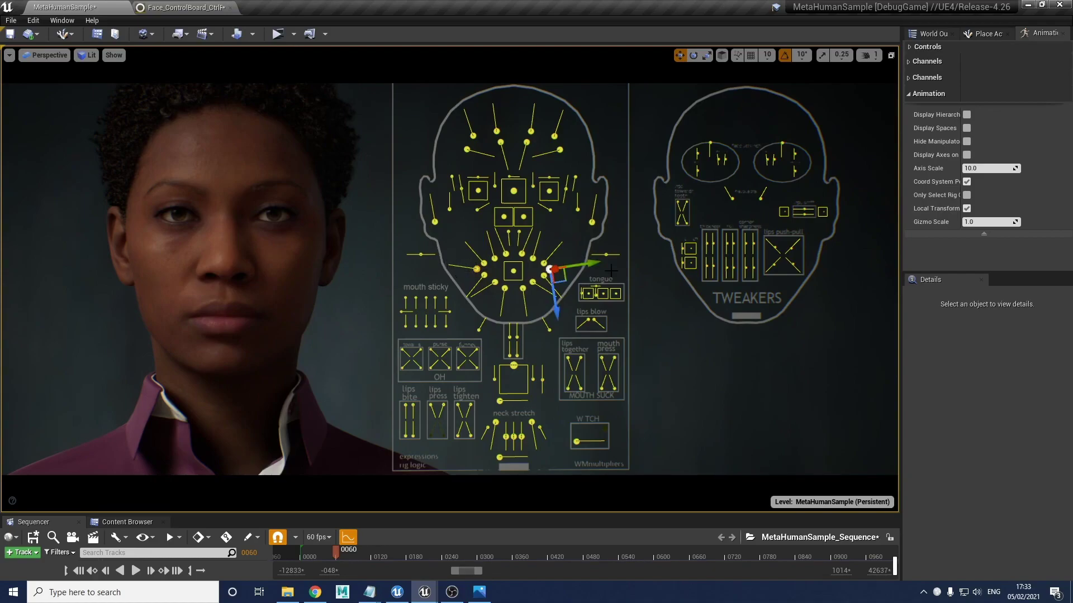
drag(588, 265, 642, 246)
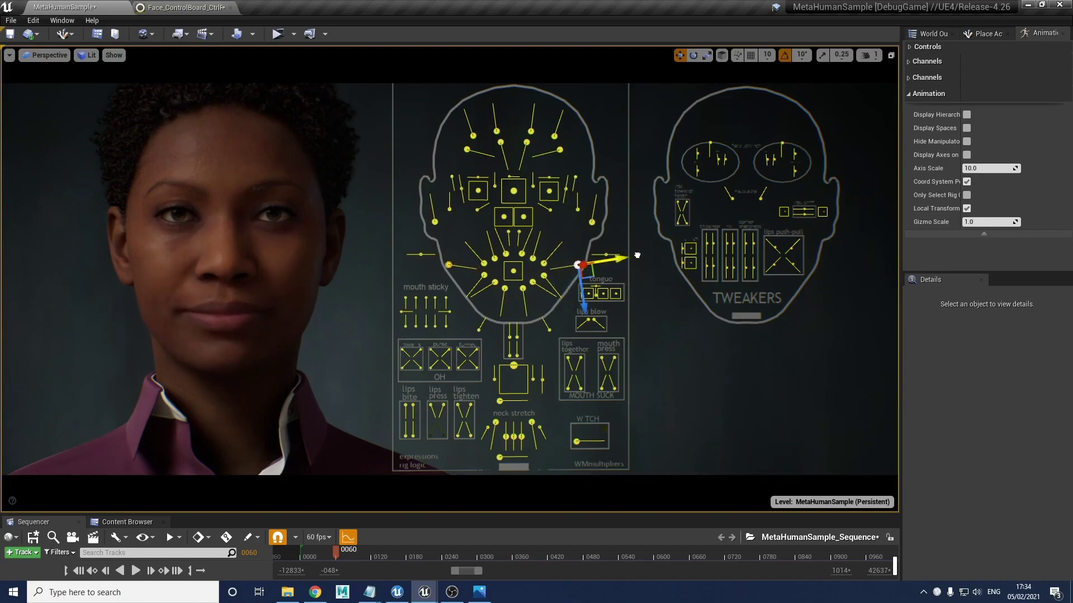
drag(636, 255, 475, 278)
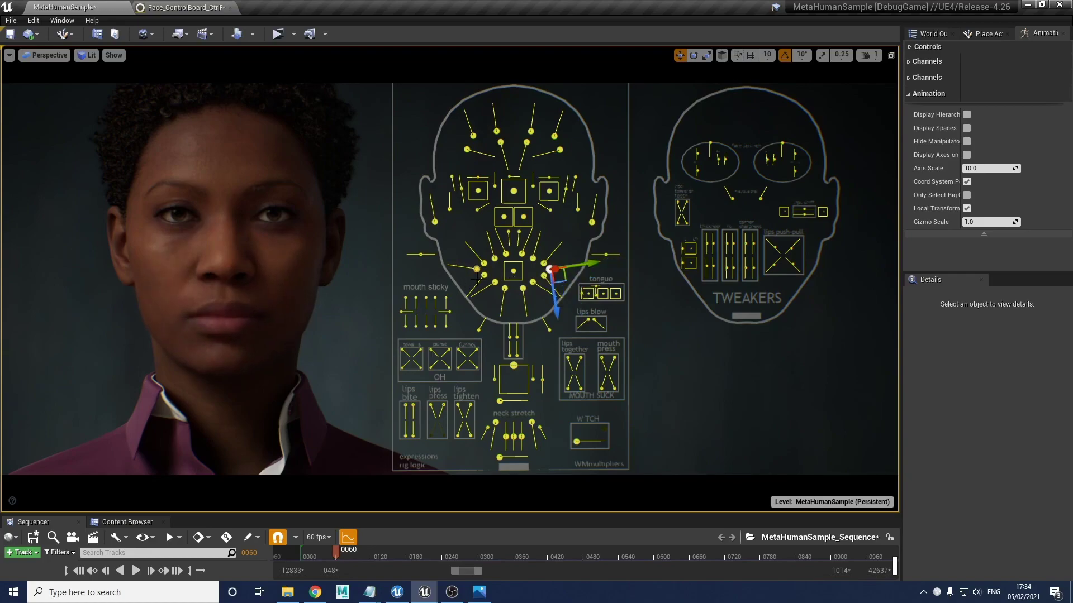
Step: Pull the pair of diagonal frown controls below the mouth corners down to full extent, and return them to neutral
click(484, 274)
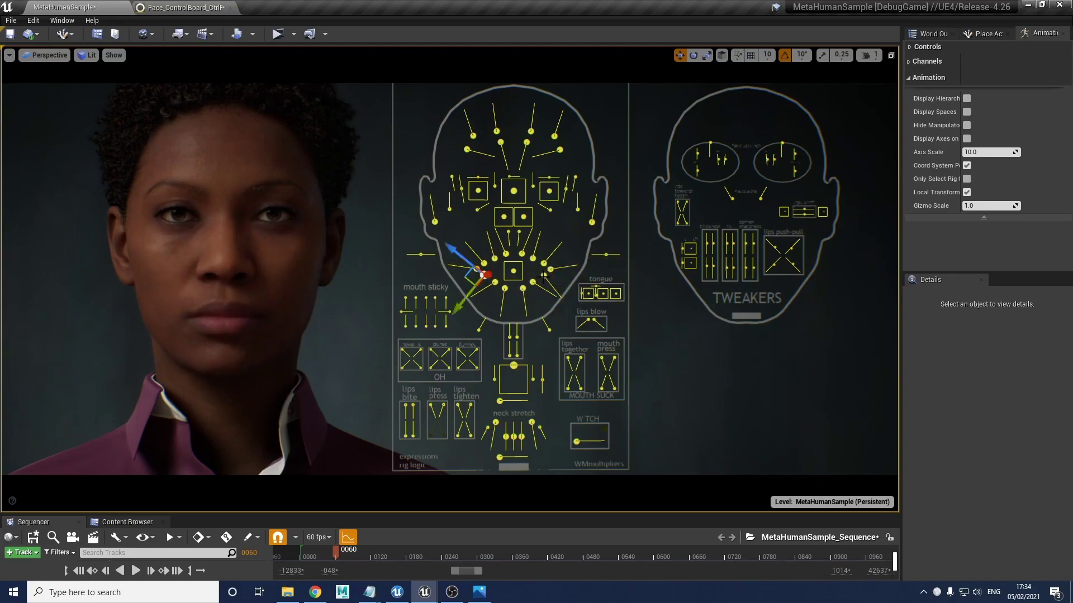
click(543, 274)
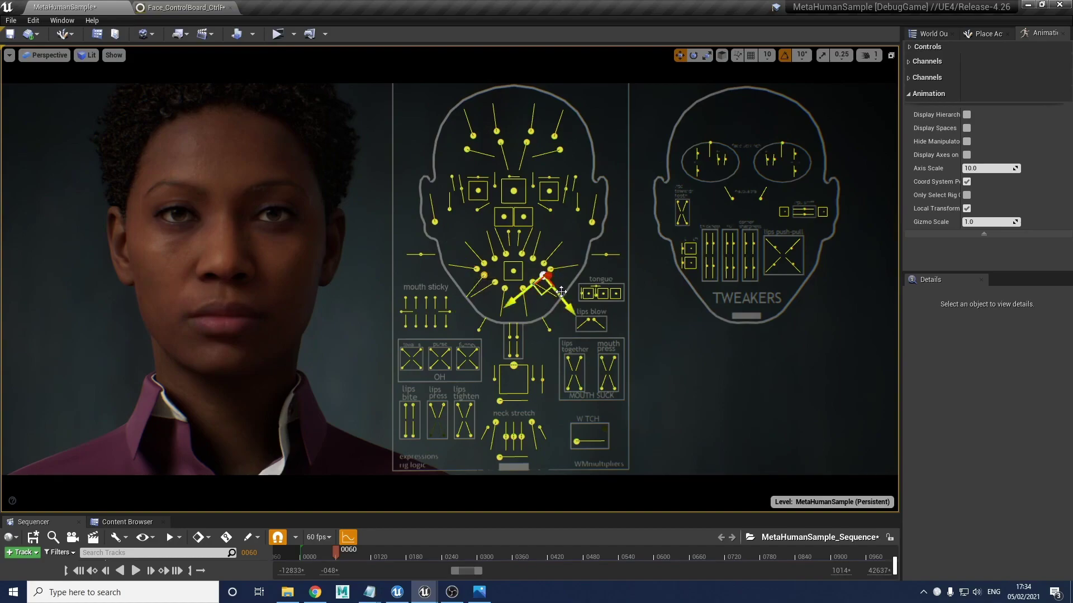
drag(565, 306, 568, 341)
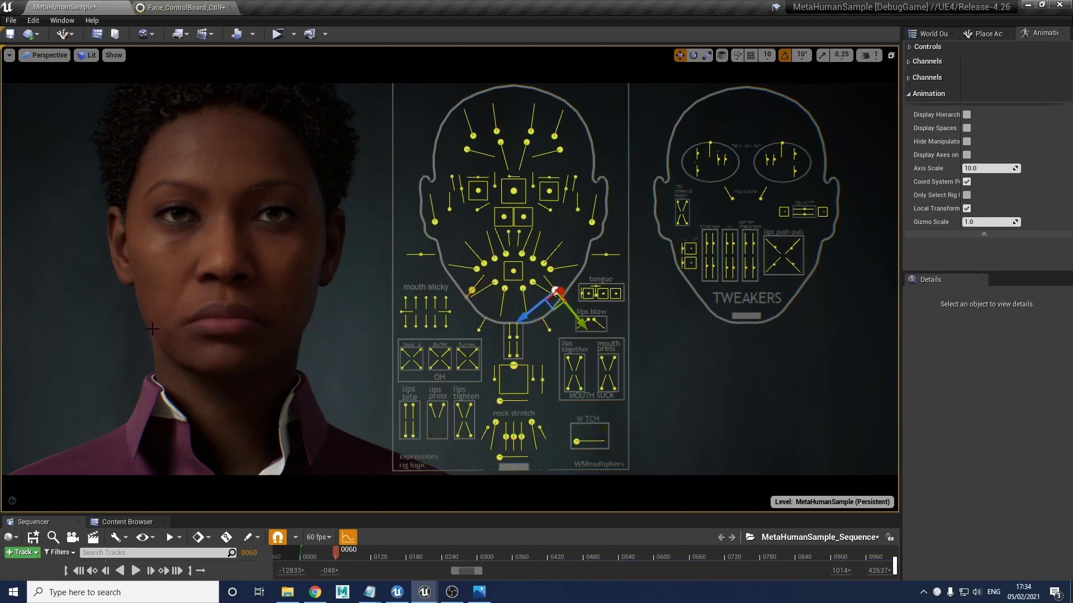
click(473, 291)
mouse_move(442, 323)
mouse_down()
mouse_move(449, 312)
mouse_move(436, 330)
mouse_up()
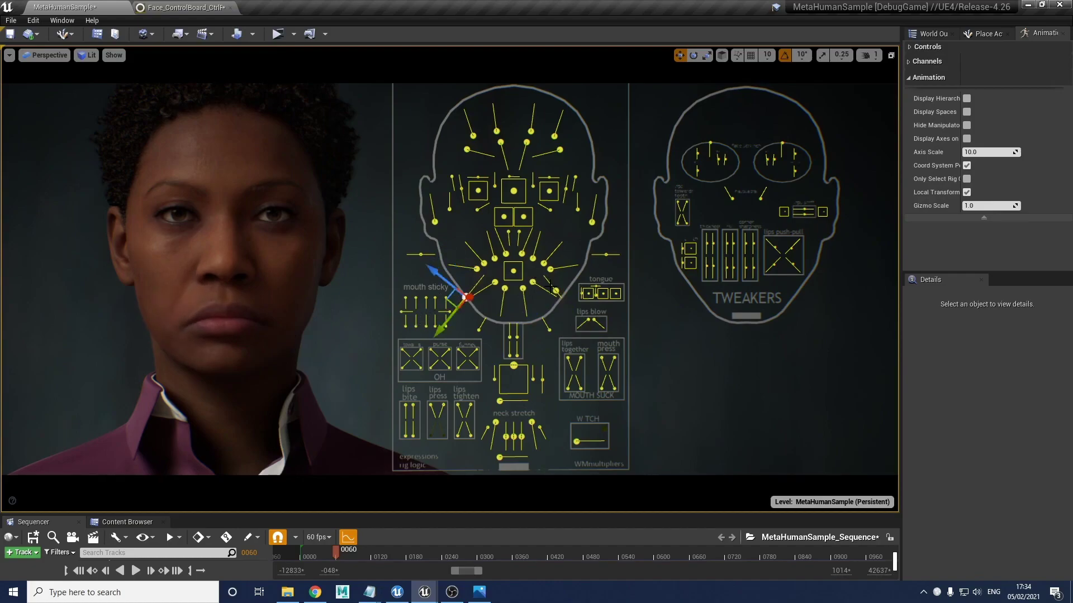
click(547, 277)
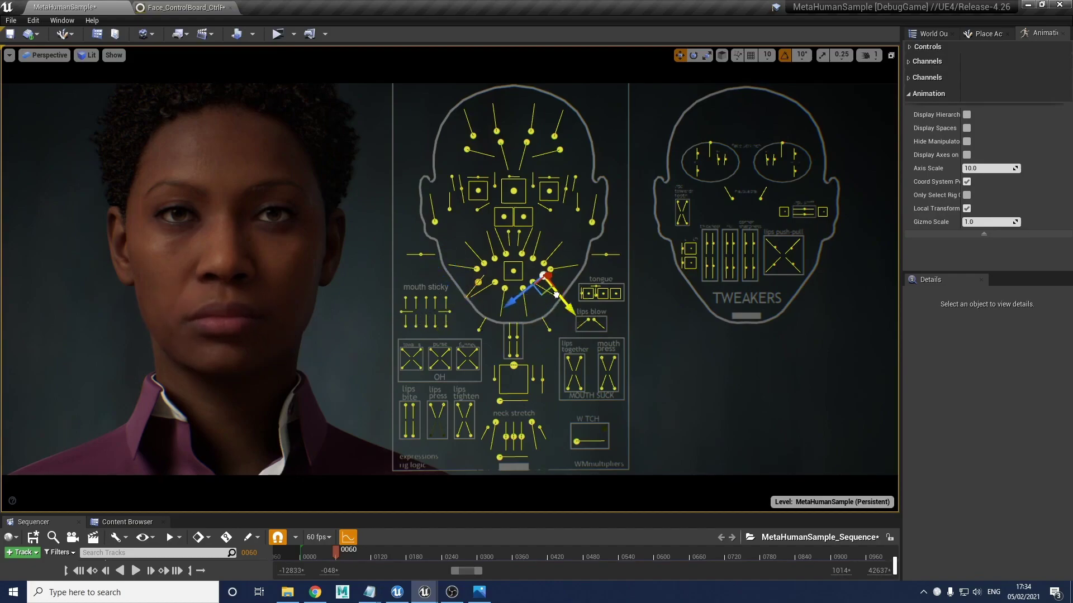
click(477, 283)
drag(455, 314, 462, 307)
Step: Stretch the next lower pair of diagonal mouth controls outward to full extent, and return them to neutral
click(531, 282)
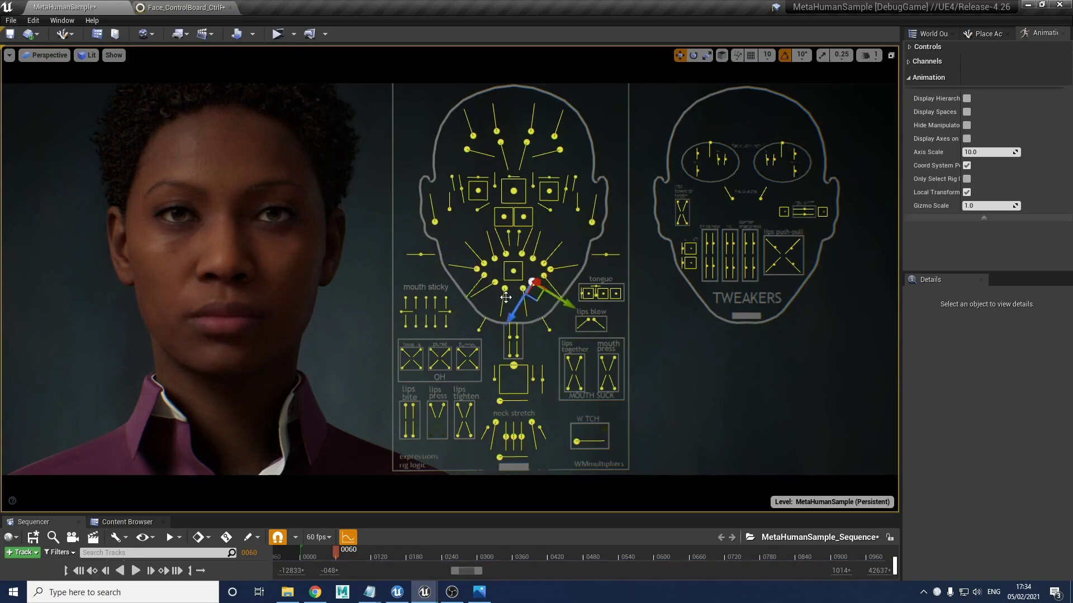
shift+click(496, 284)
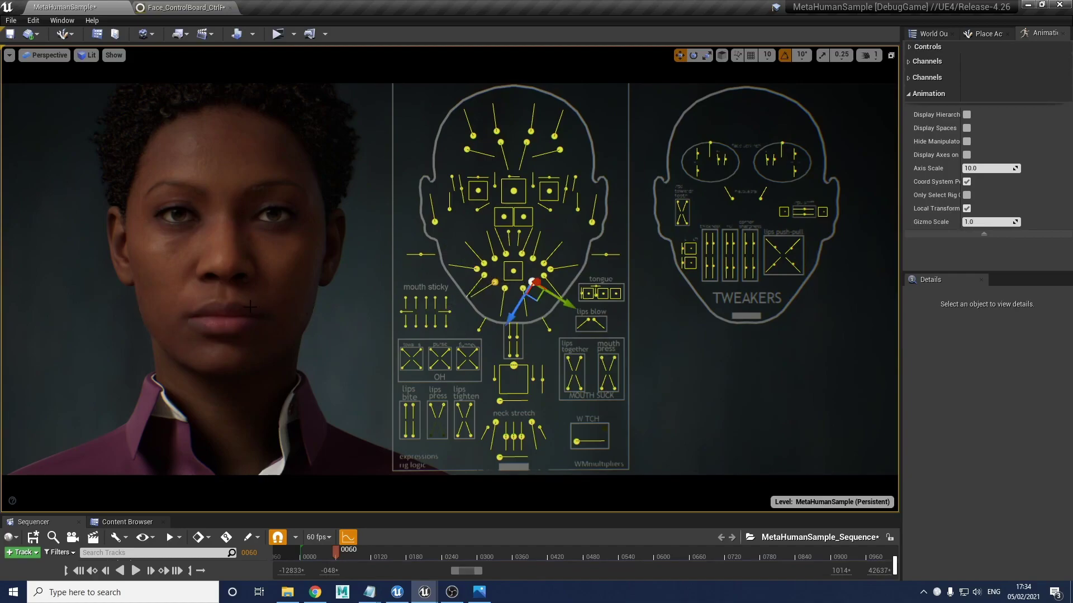
drag(568, 305, 631, 327)
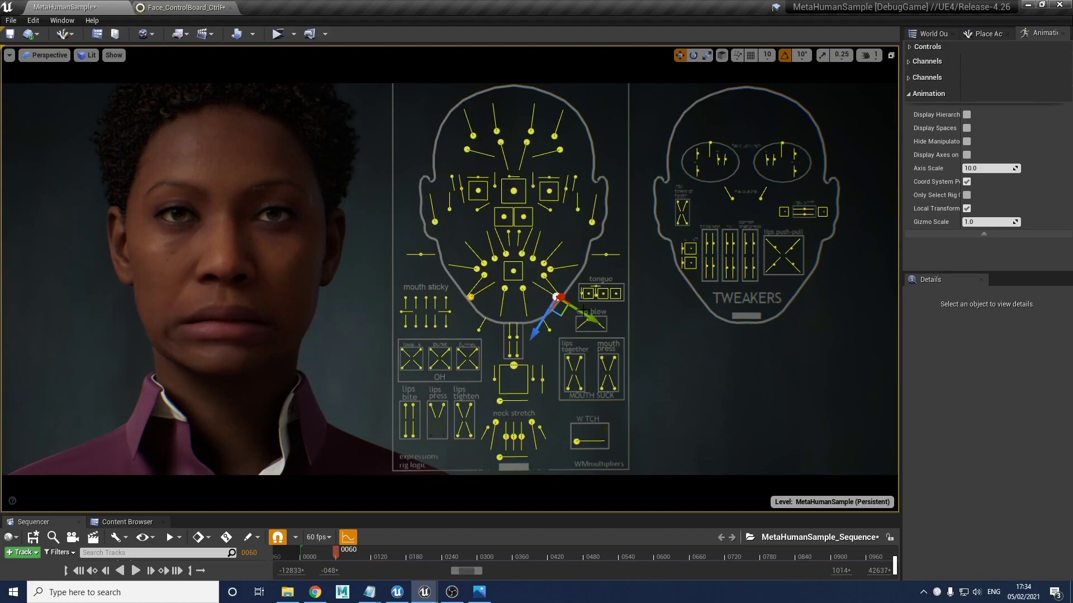
drag(593, 319, 558, 300)
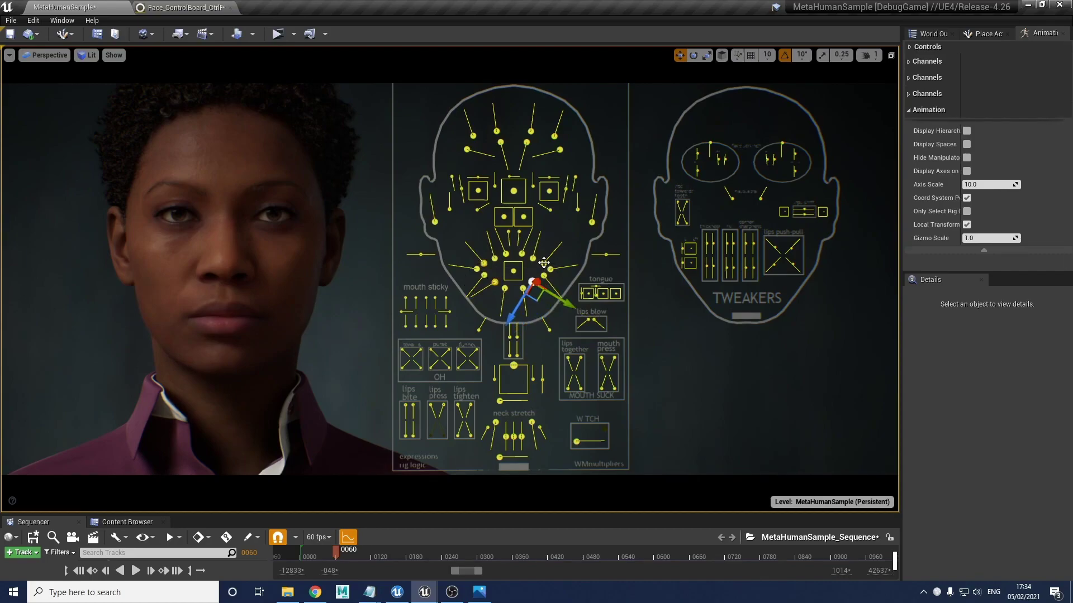
Step: Pull the diagonal smile pair and the lower mouth-stretch pair to full extent together, and return both pairs to neutral
click(544, 262)
drag(570, 233, 579, 198)
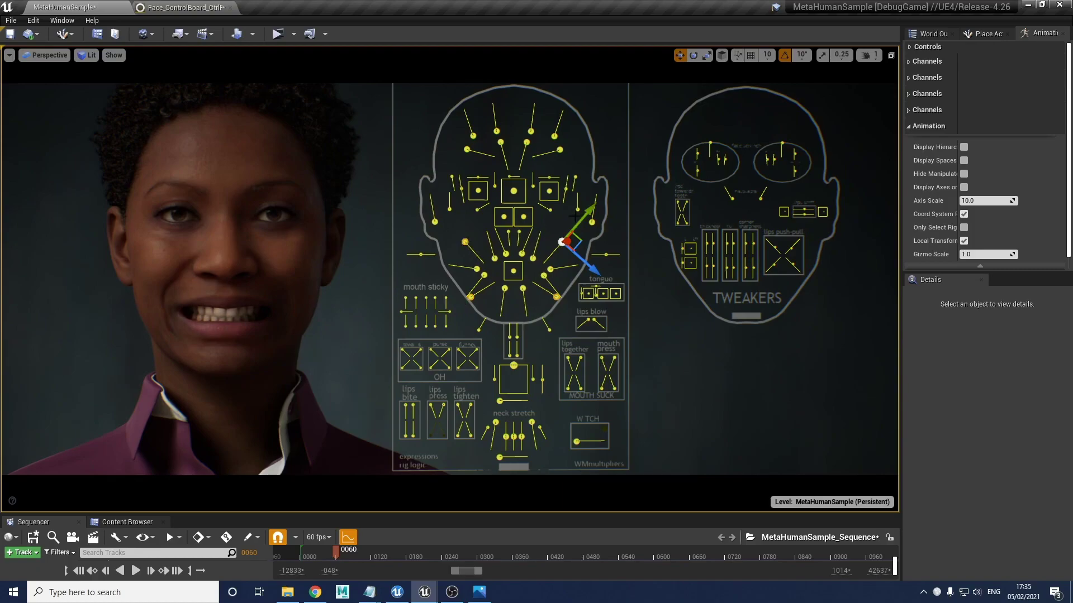
drag(590, 211, 558, 223)
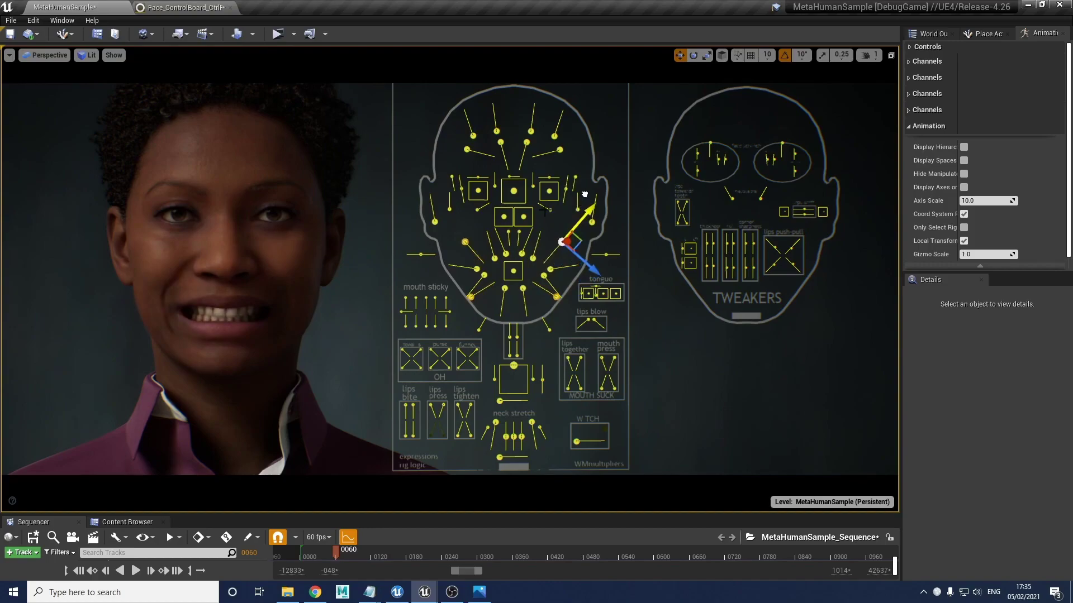
click(465, 241)
click(562, 242)
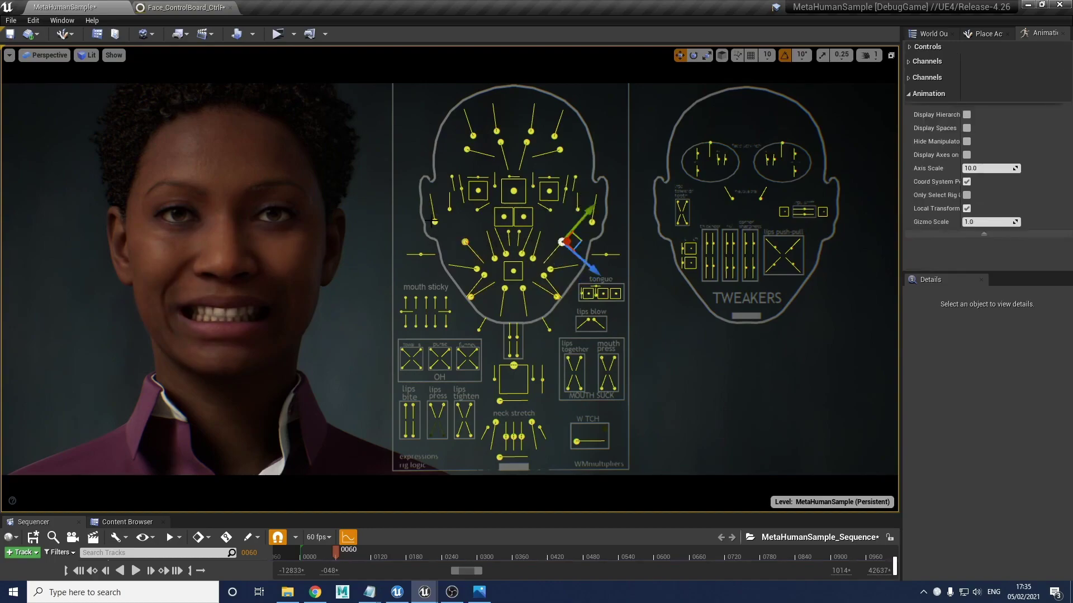
drag(585, 211, 567, 239)
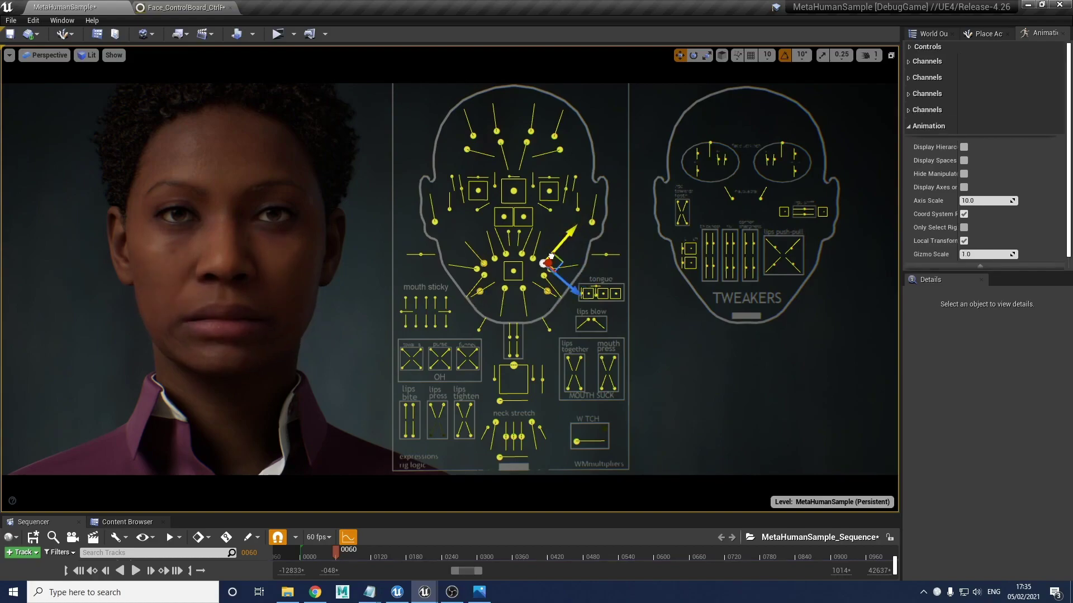
click(479, 291)
click(547, 291)
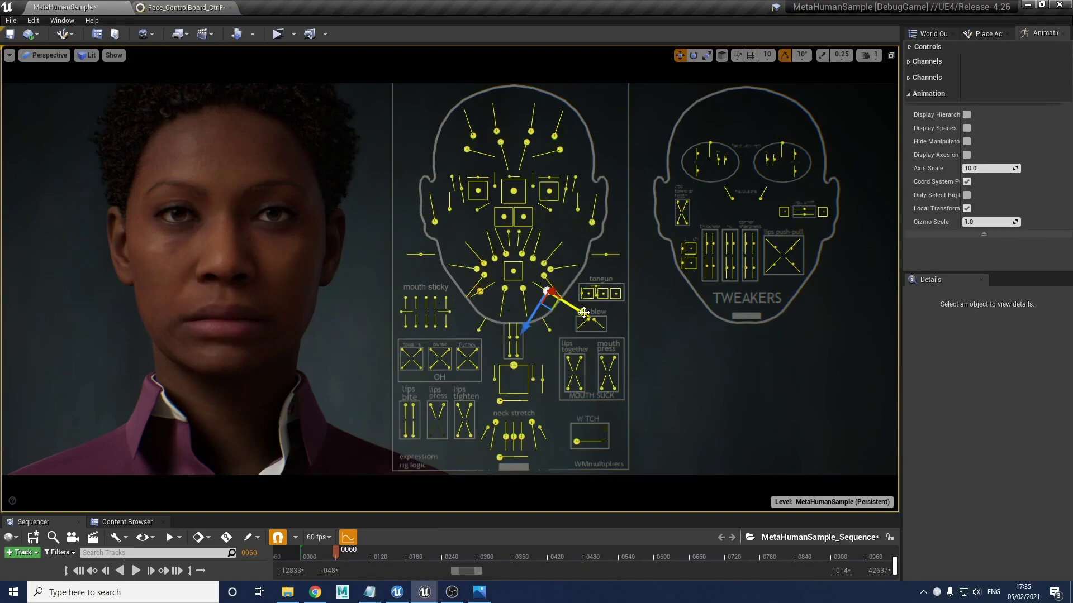
Step: Pull the steeper smile pair and the mouth-corner frown pair to full extent together, and return all four controls to neutral
click(494, 258)
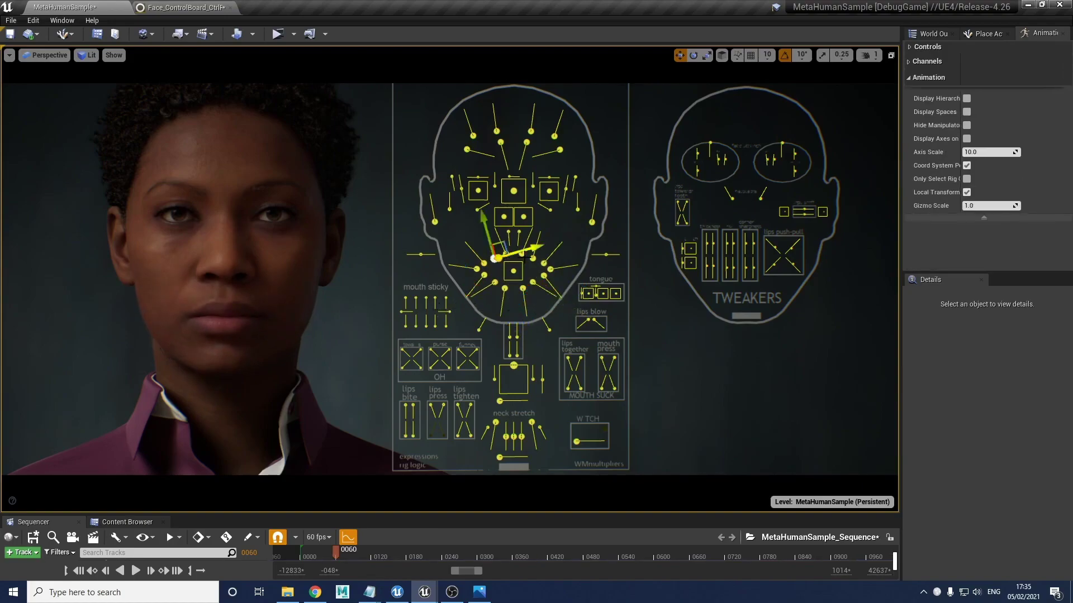
ctrl+click(533, 259)
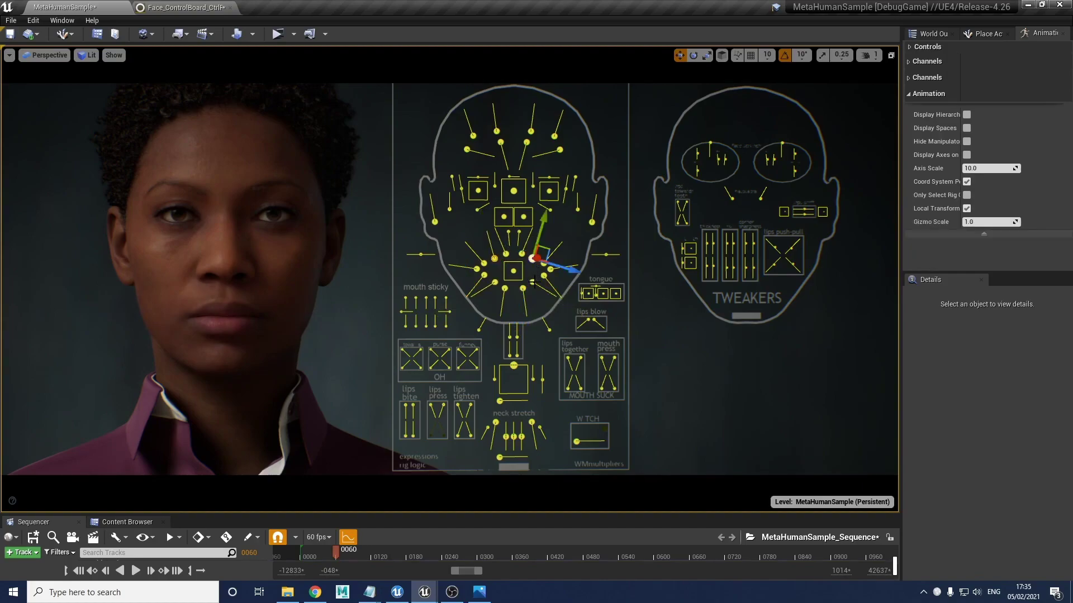
ctrl+click(534, 284)
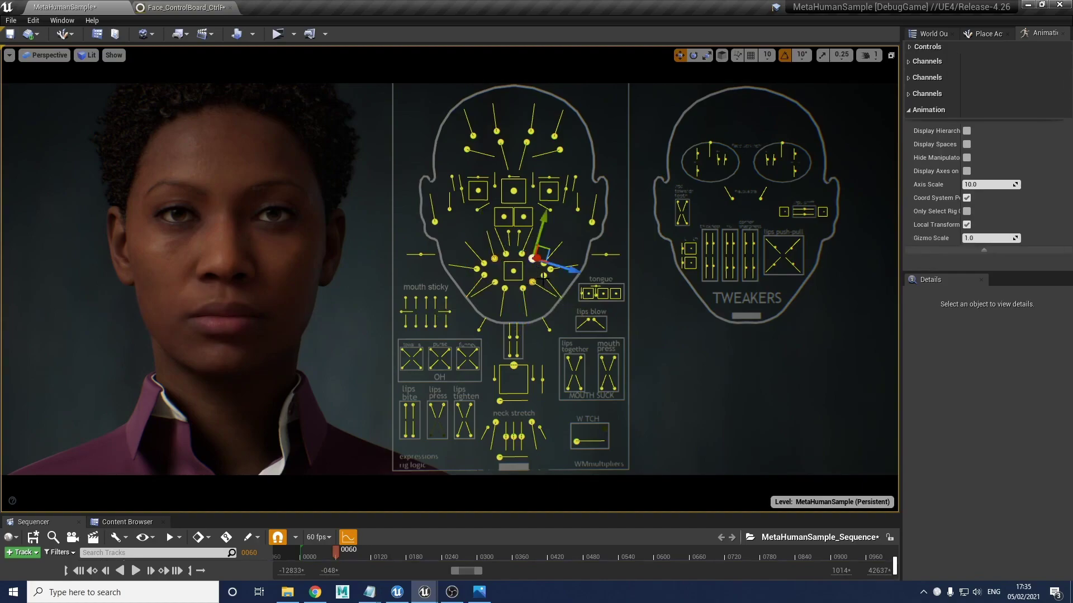
click(543, 275)
ctrl+click(533, 259)
ctrl+click(494, 259)
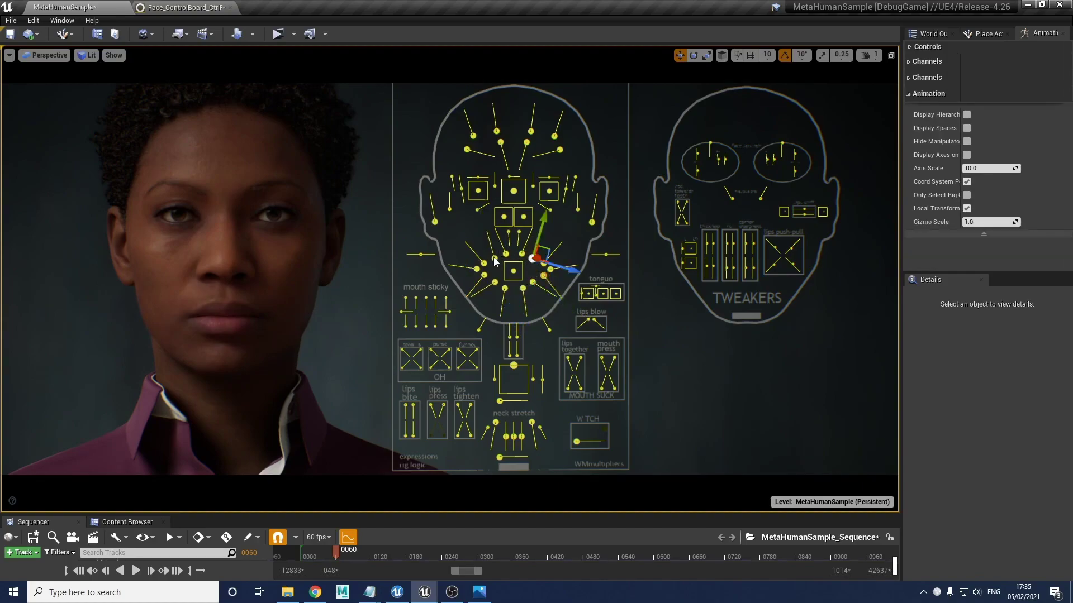
ctrl+click(484, 275)
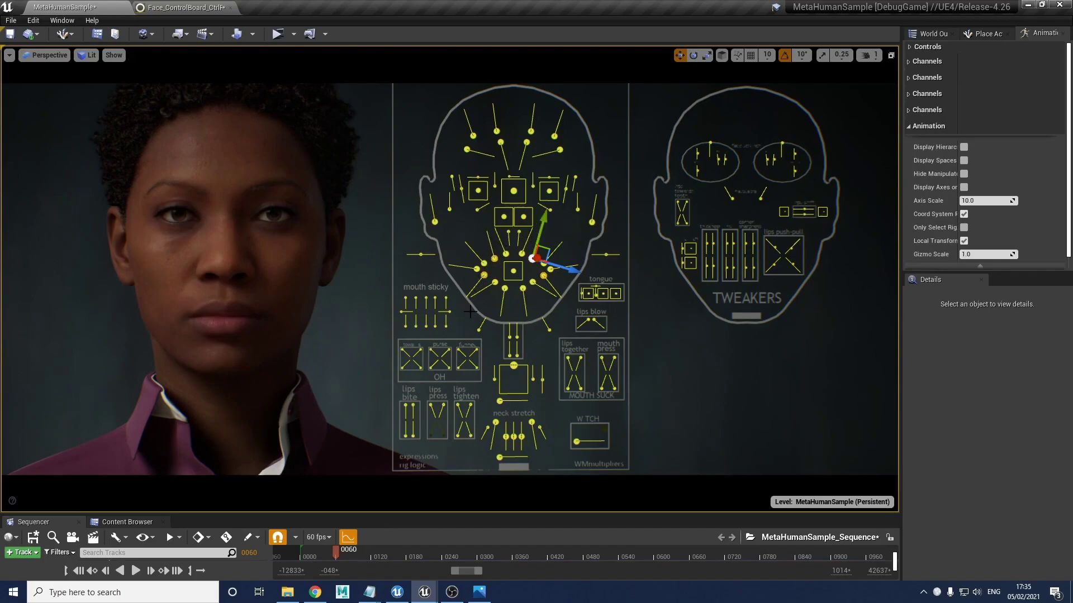
mouse_move(545, 219)
mouse_down()
mouse_move(548, 176)
mouse_move(538, 212)
mouse_move(537, 184)
mouse_move(550, 202)
mouse_move(547, 233)
mouse_up()
drag(543, 213, 549, 185)
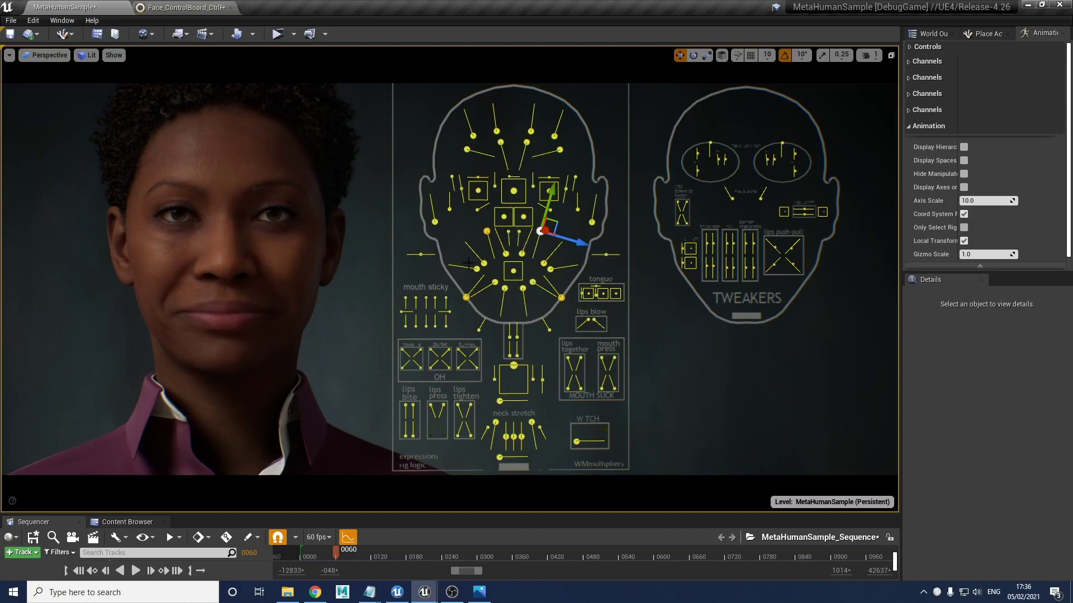
drag(555, 193, 529, 281)
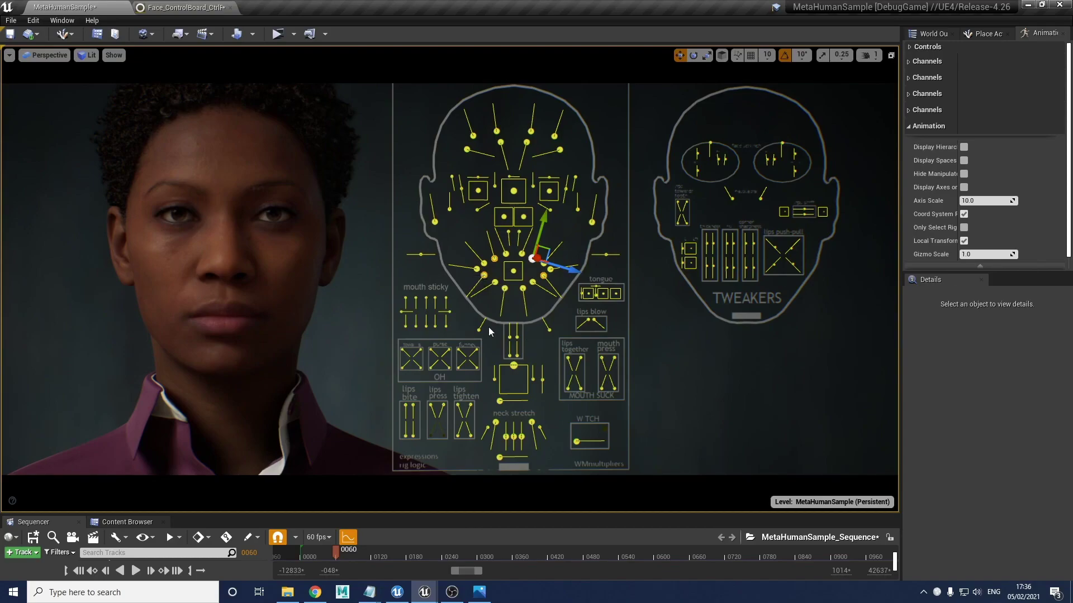
Step: Raise the innermost pair of upper-lip controls fully, and lower them back to about halfway
click(505, 254)
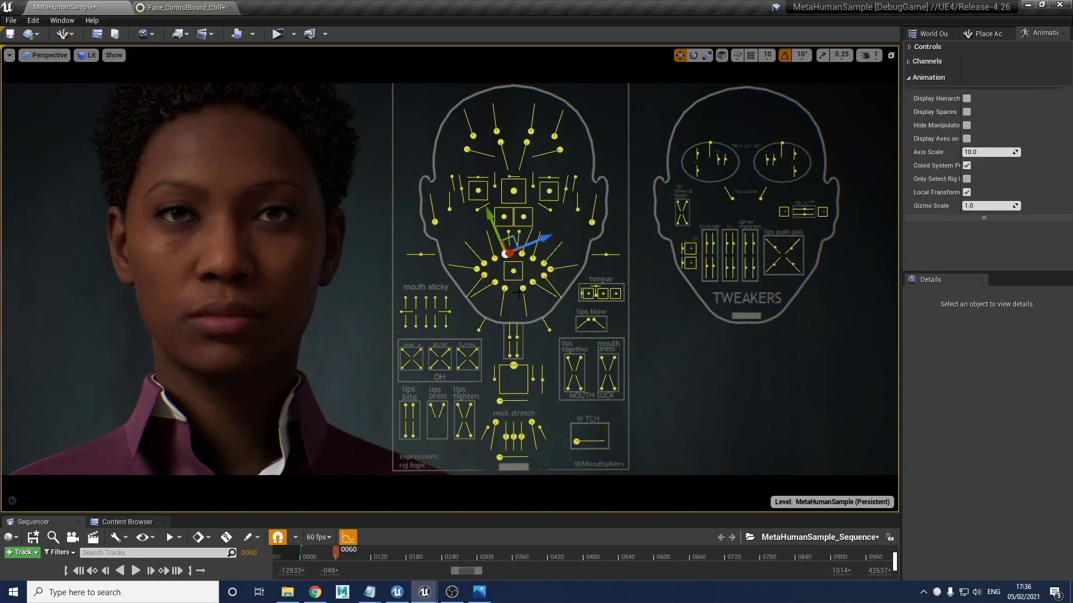
ctrl+click(522, 254)
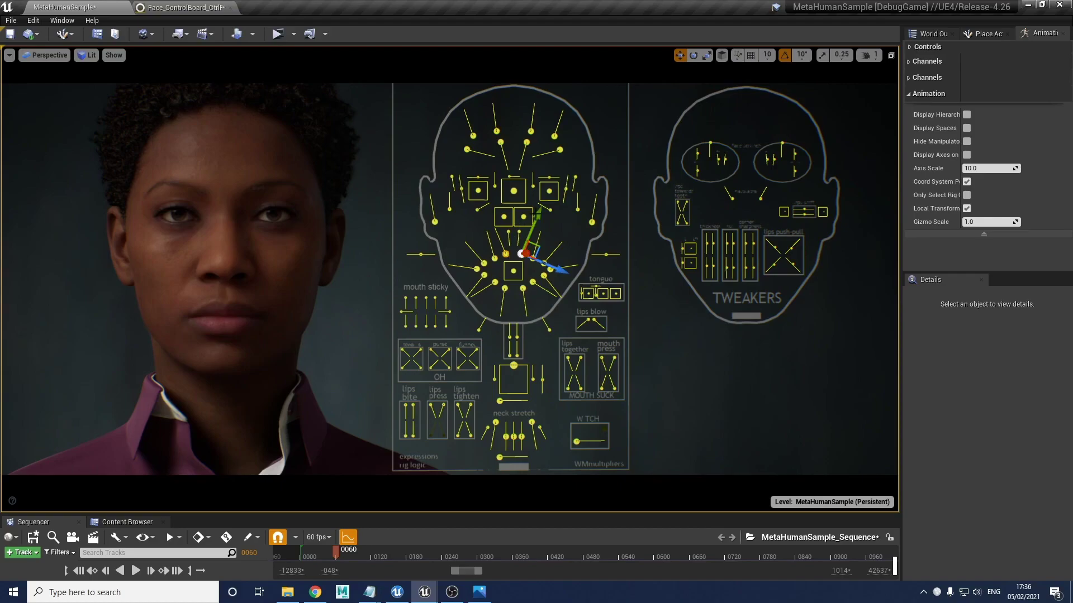
mouse_move(538, 217)
mouse_down()
mouse_move(546, 181)
mouse_move(530, 228)
mouse_move(540, 167)
mouse_move(528, 229)
mouse_move(538, 163)
mouse_move(525, 230)
mouse_move(537, 202)
mouse_up()
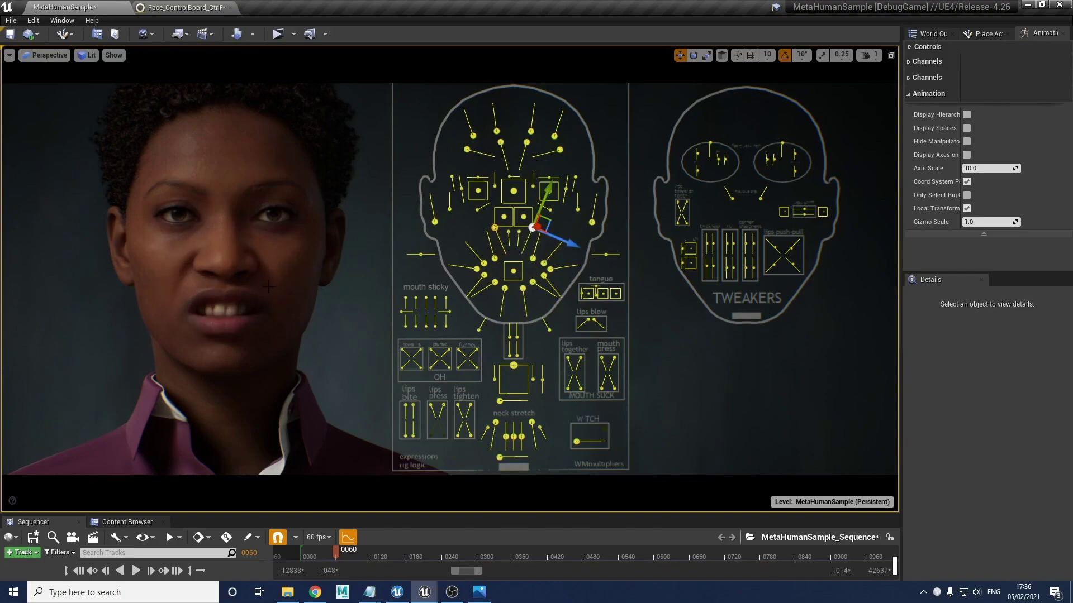
mouse_move(551, 191)
mouse_down()
mouse_move(540, 220)
mouse_move(546, 172)
mouse_move(539, 221)
mouse_move(550, 171)
mouse_move(535, 229)
mouse_move(543, 208)
mouse_up()
Step: Pull the innermost pair of lower-lip controls fully down, and return both the lower-lip and upper-lip pairs to neutral
click(523, 288)
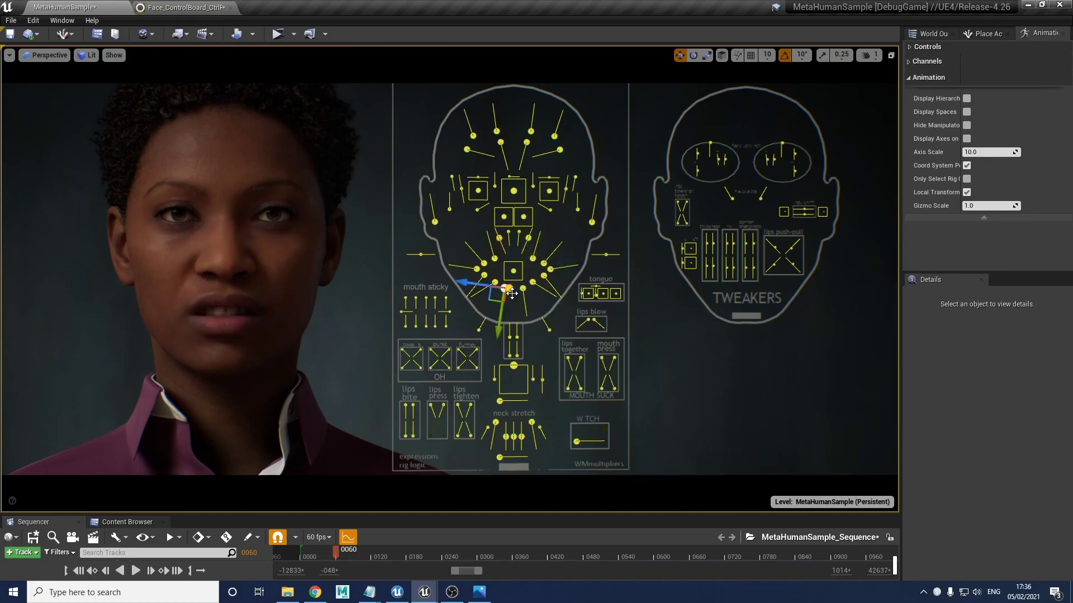
drag(527, 333, 511, 368)
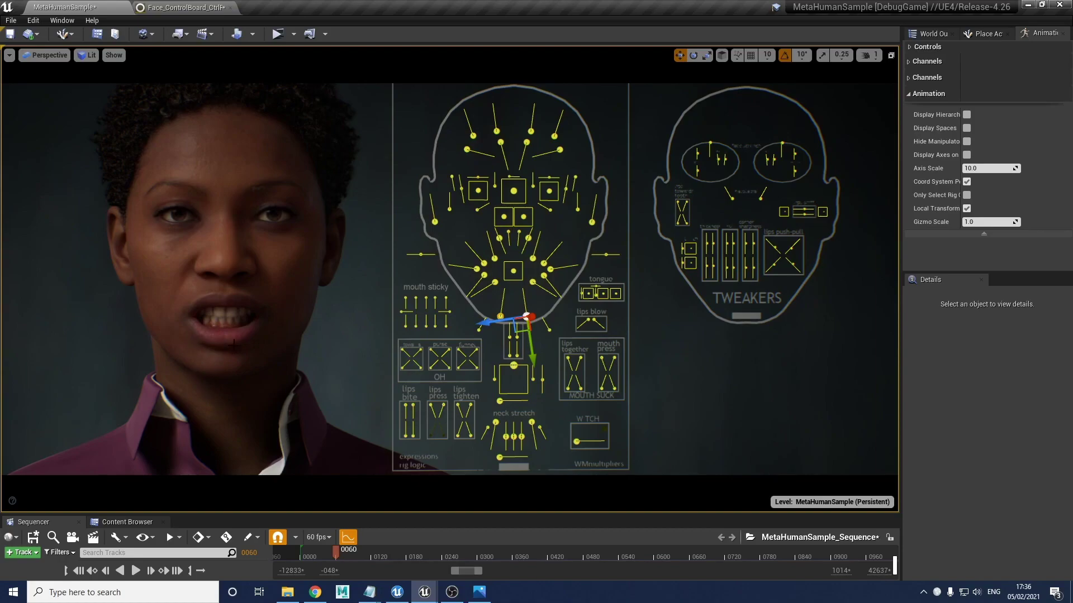
drag(533, 360, 513, 296)
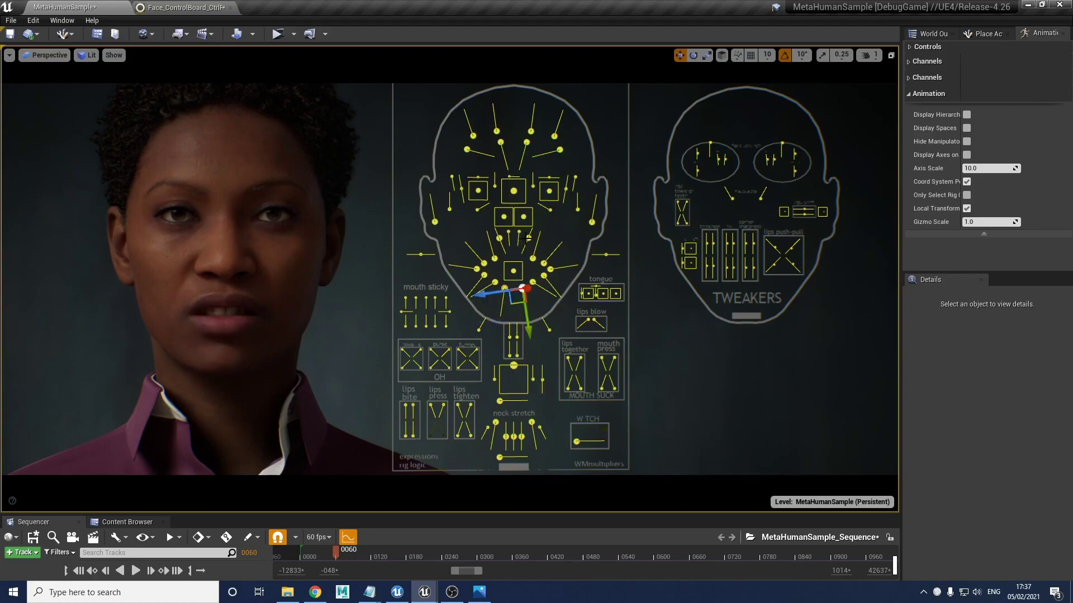
click(528, 237)
shift+click(500, 238)
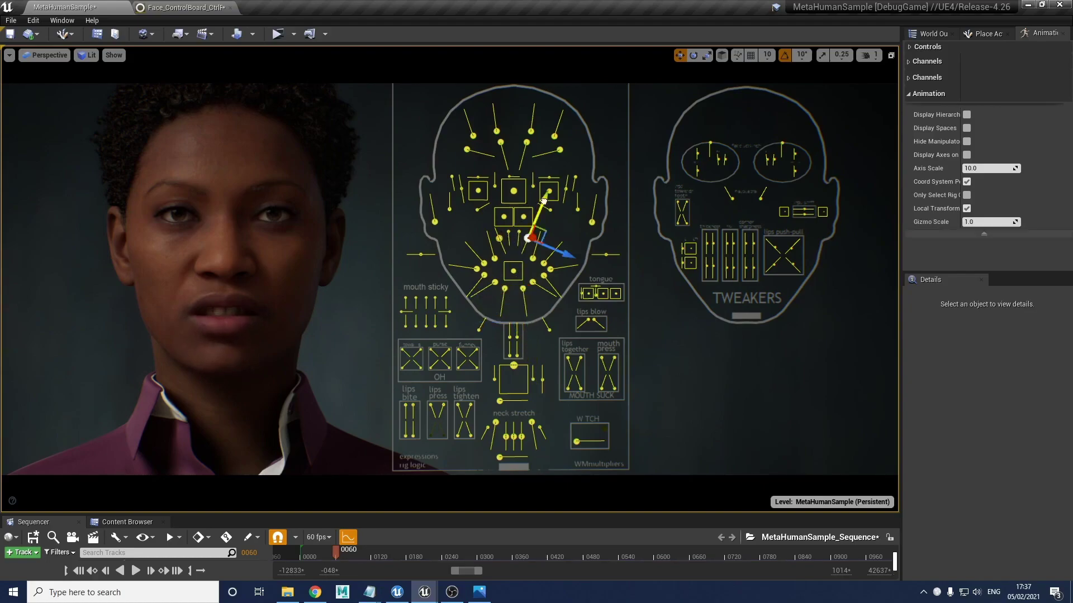
drag(543, 203, 526, 257)
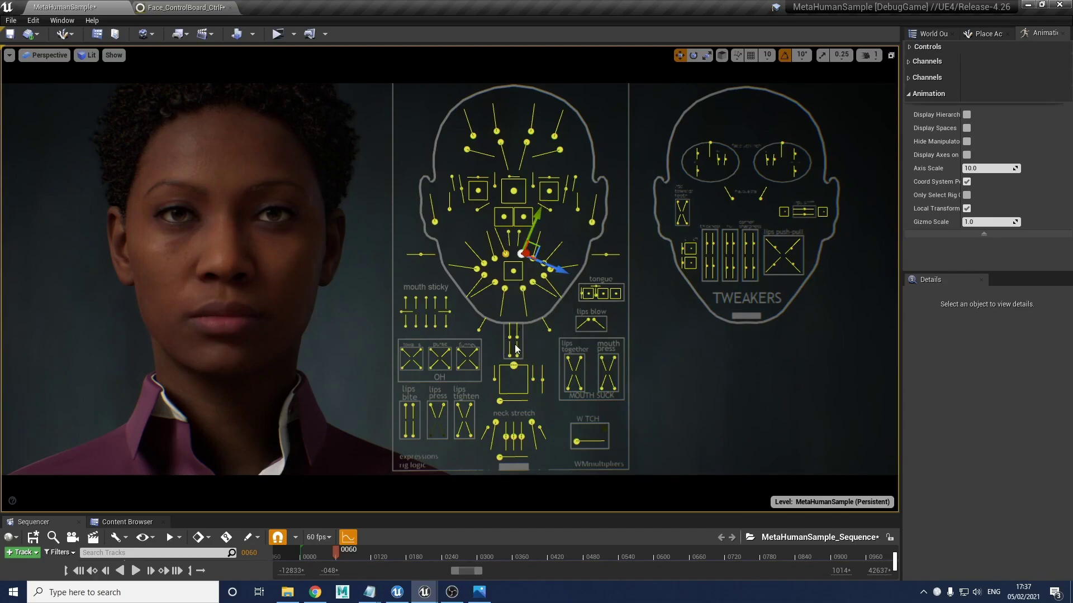
Step: Raise all four controls in the narrow box below the chin together, and return them to neutral
click(507, 361)
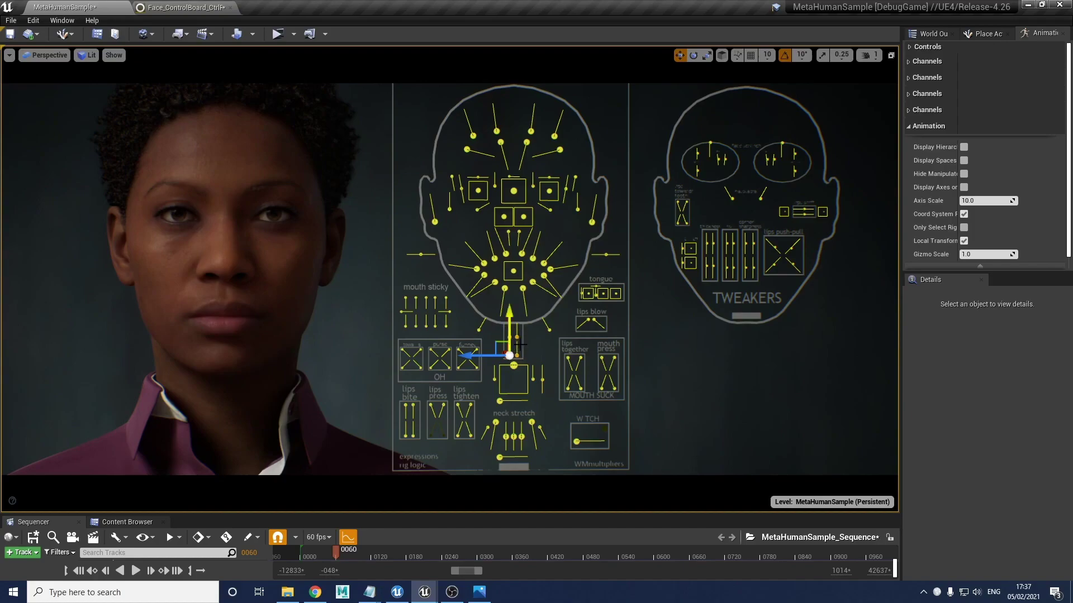
mouse_move(508, 309)
mouse_down()
mouse_move(510, 294)
mouse_move(515, 317)
mouse_move(513, 304)
mouse_up()
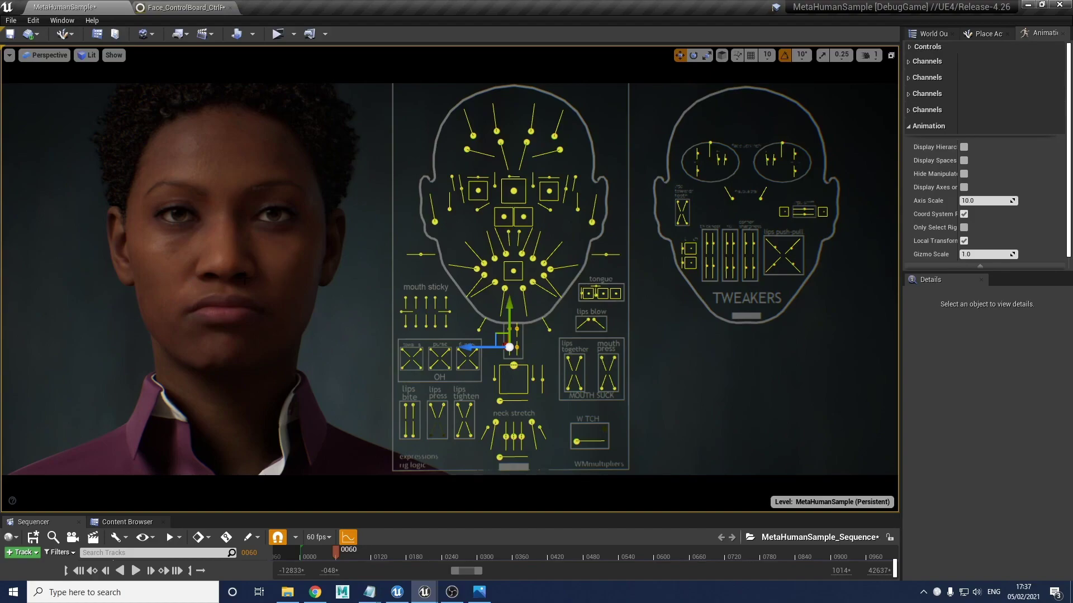
mouse_move(512, 313)
mouse_down()
mouse_move(506, 300)
mouse_move(507, 321)
mouse_up()
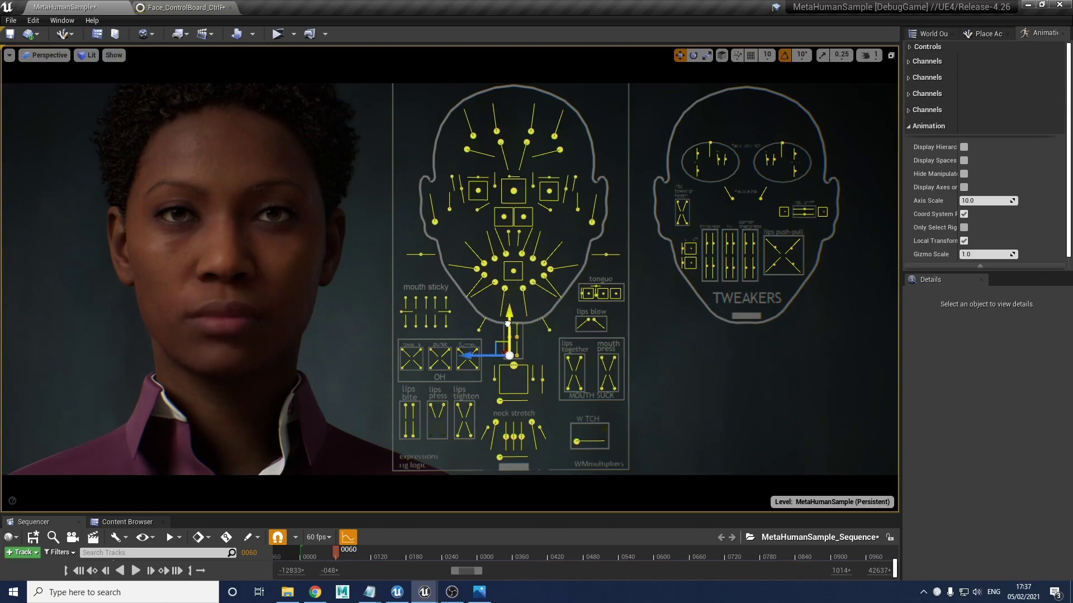
Step: Move only the upper pair of controls in the box below the chin, and return them to neutral
click(503, 338)
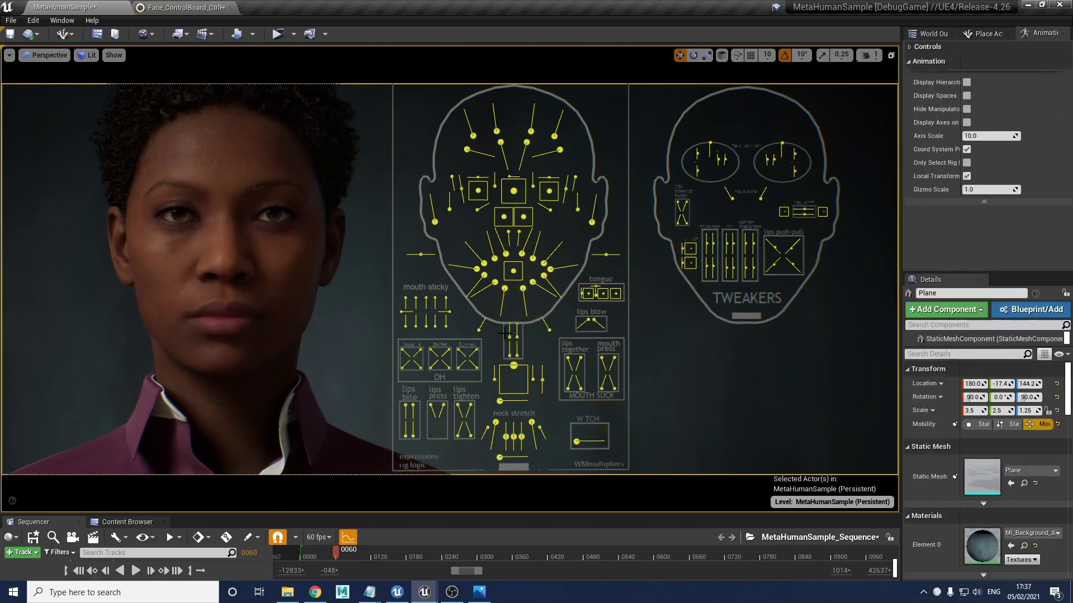
click(512, 336)
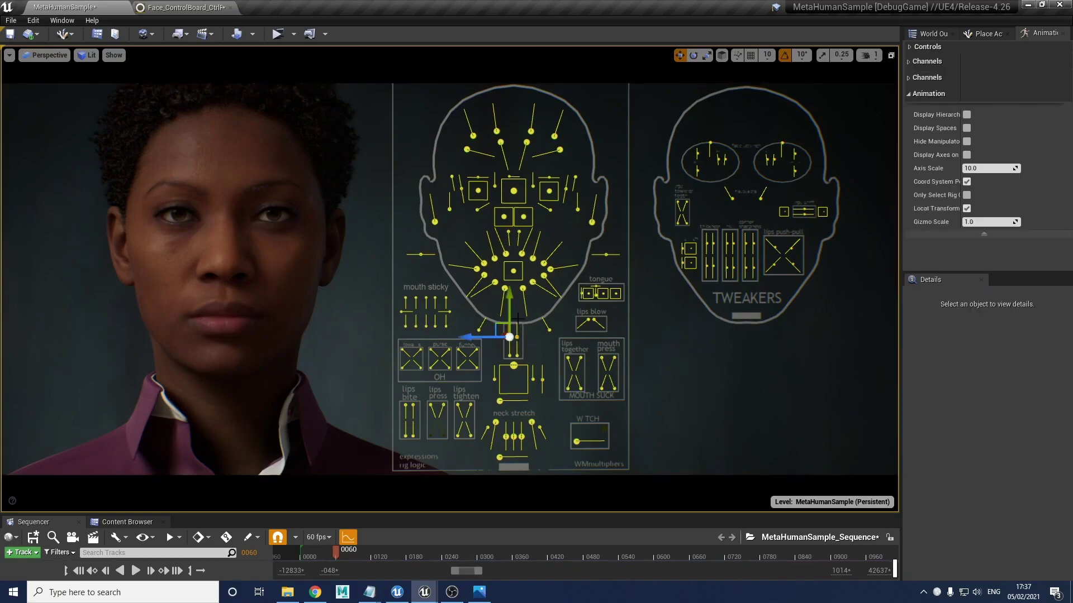
drag(509, 293, 517, 326)
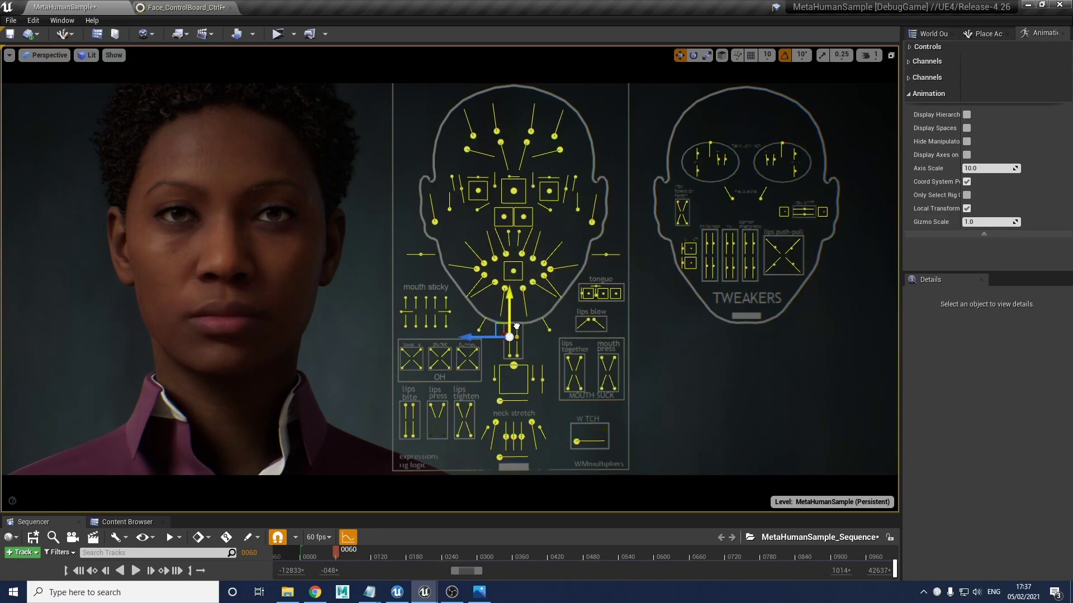
Step: Open the jaw slightly, move one pair of controls in the box below the chin, and return the pair and the jaw to neutral
click(513, 366)
drag(513, 367, 499, 359)
drag(509, 312, 510, 304)
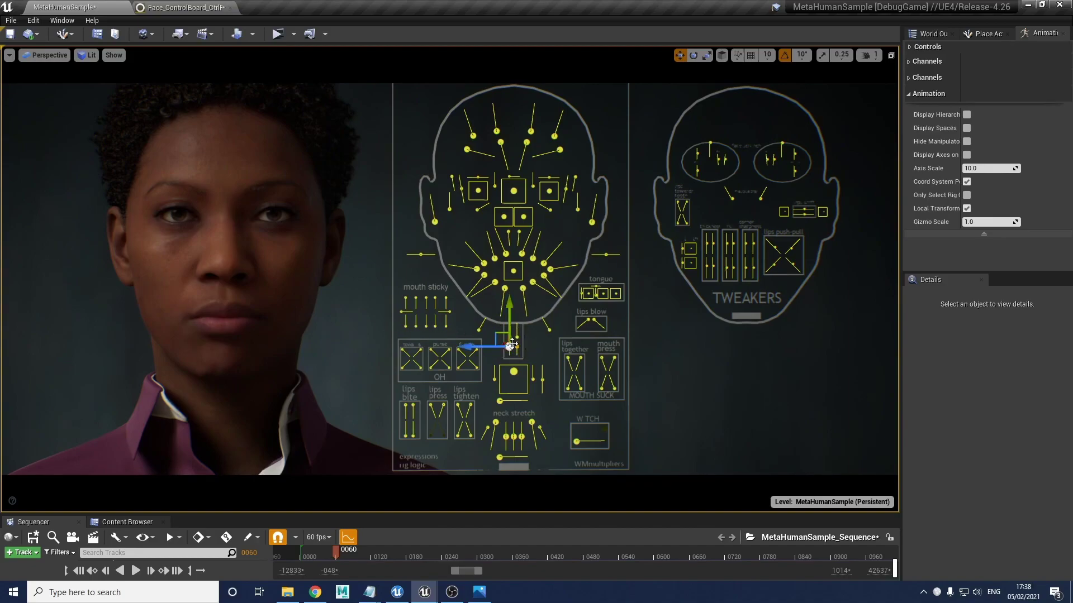
drag(509, 308, 519, 357)
click(514, 370)
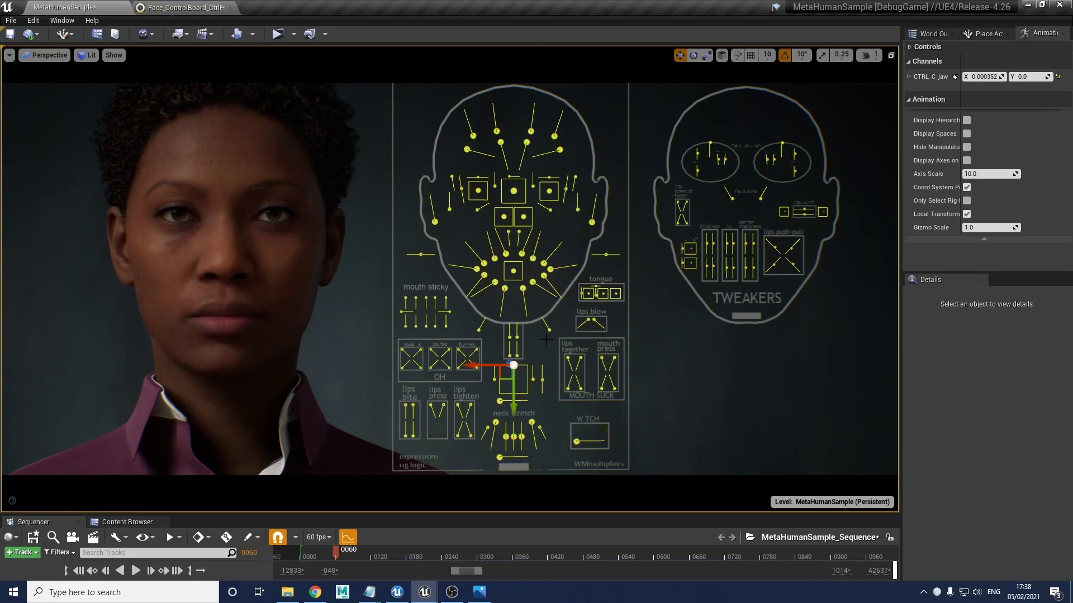
Step: Move all four lips together controls fully to the centre of their box
click(564, 349)
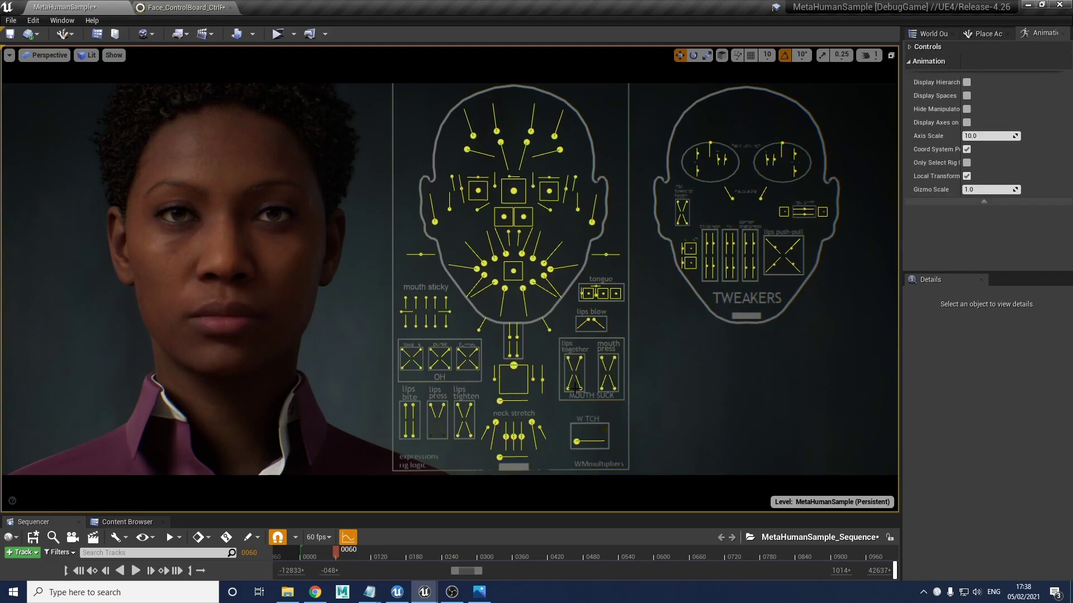
ctrl+alt+drag(581, 386, 592, 400)
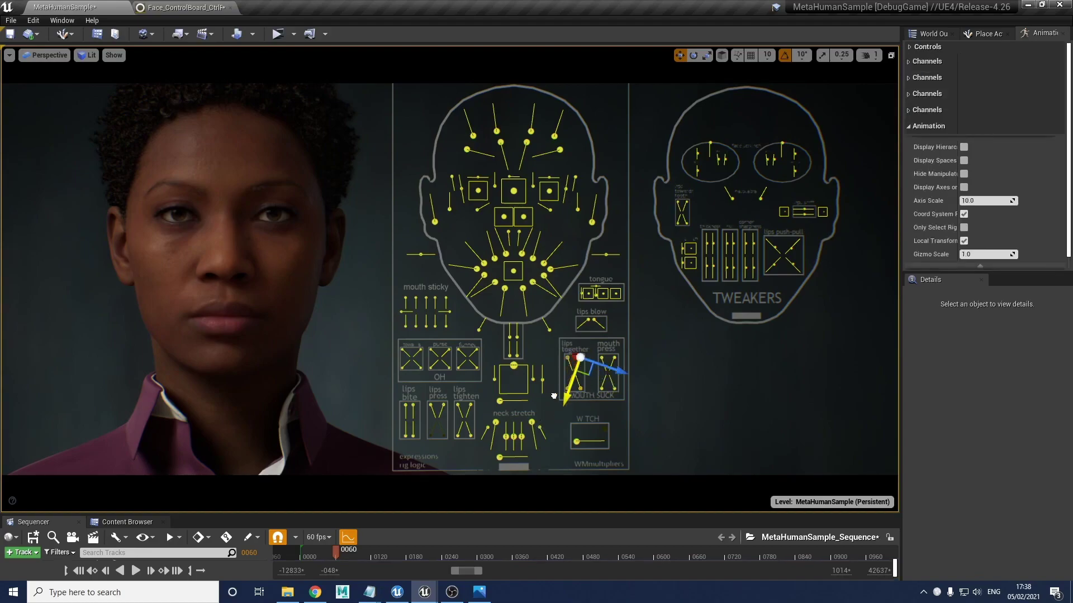
drag(564, 379, 558, 423)
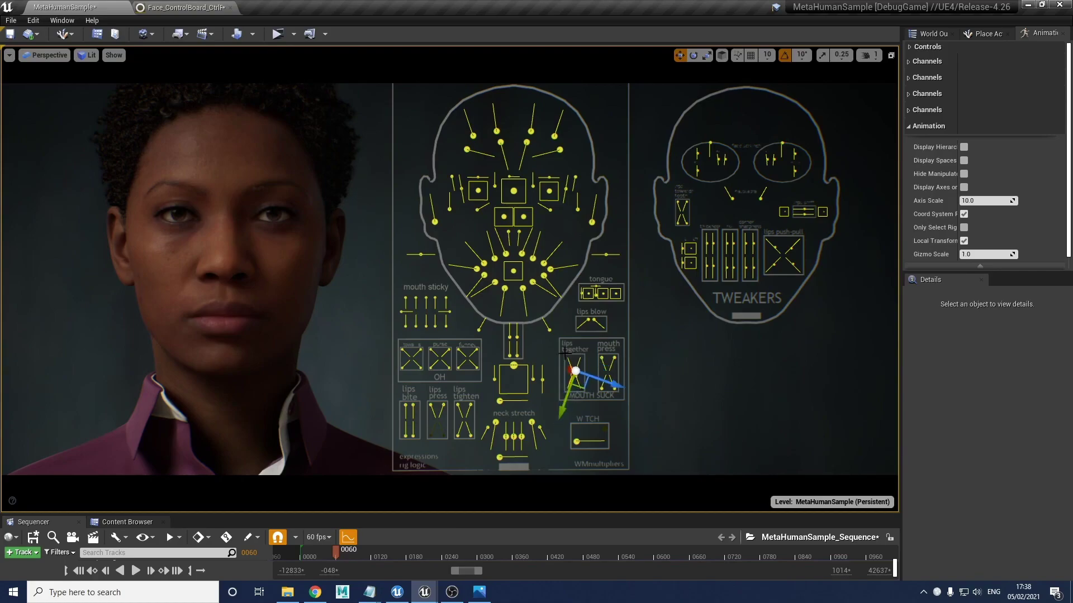
Step: Open the jaw fully to Y 1.0 with the lips together controls engaged, and close it back to Y 0.0
click(514, 366)
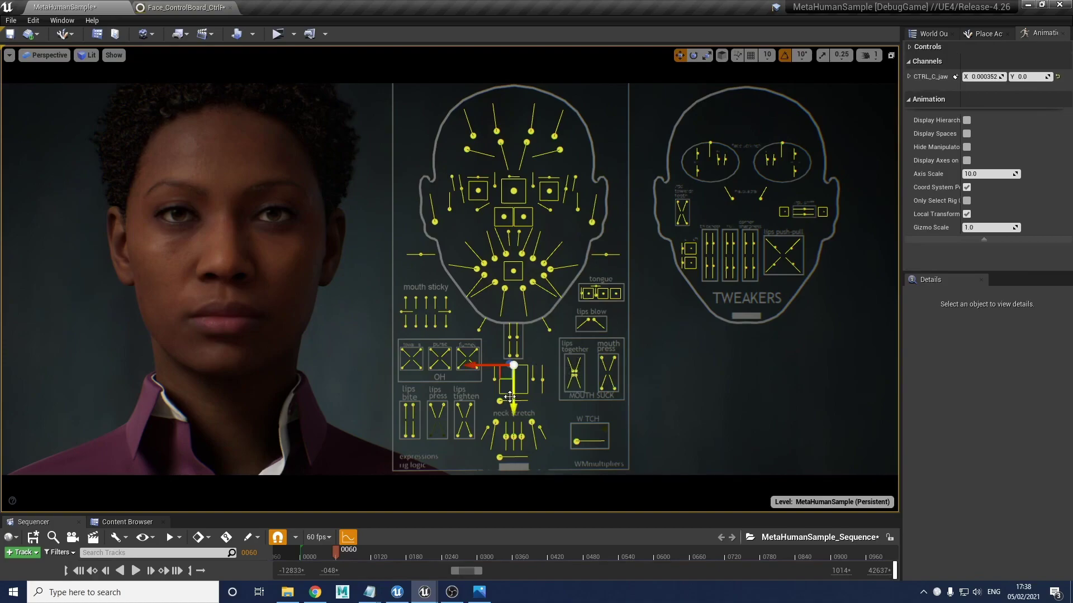
drag(513, 399, 568, 397)
click(574, 373)
click(514, 395)
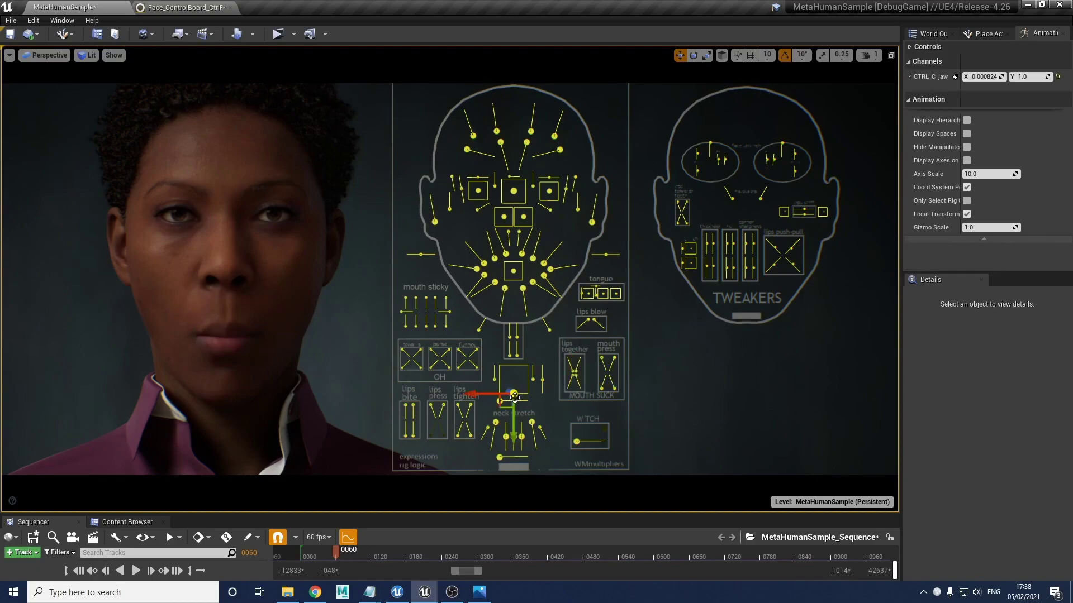
drag(504, 406, 514, 366)
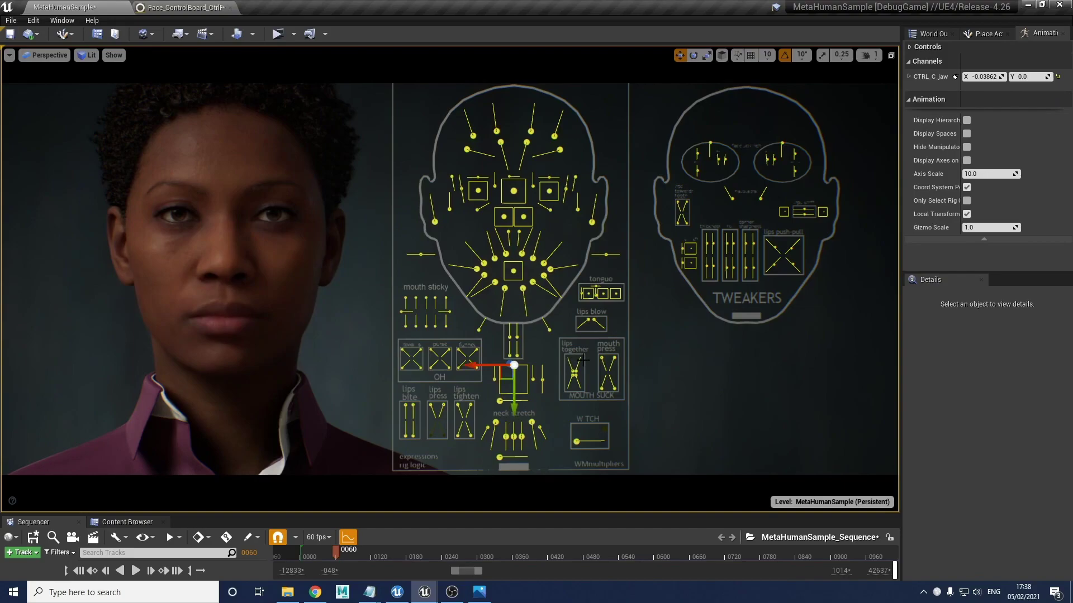
Step: Return the four lips together controls to neutral, and nudge the jaw control sideways to about X 0.08
click(574, 370)
drag(562, 406, 568, 395)
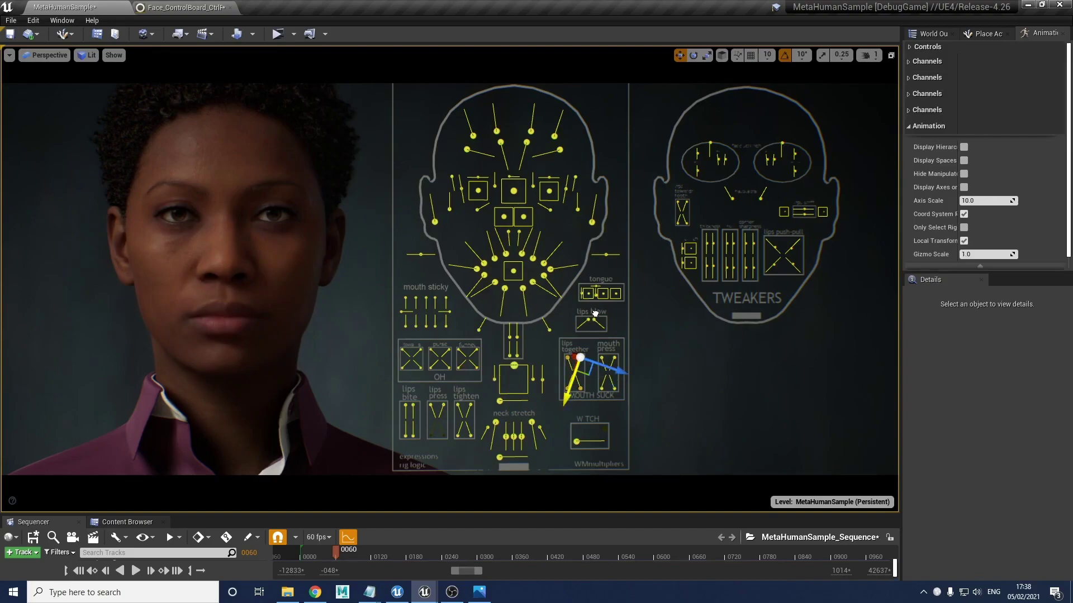
click(514, 366)
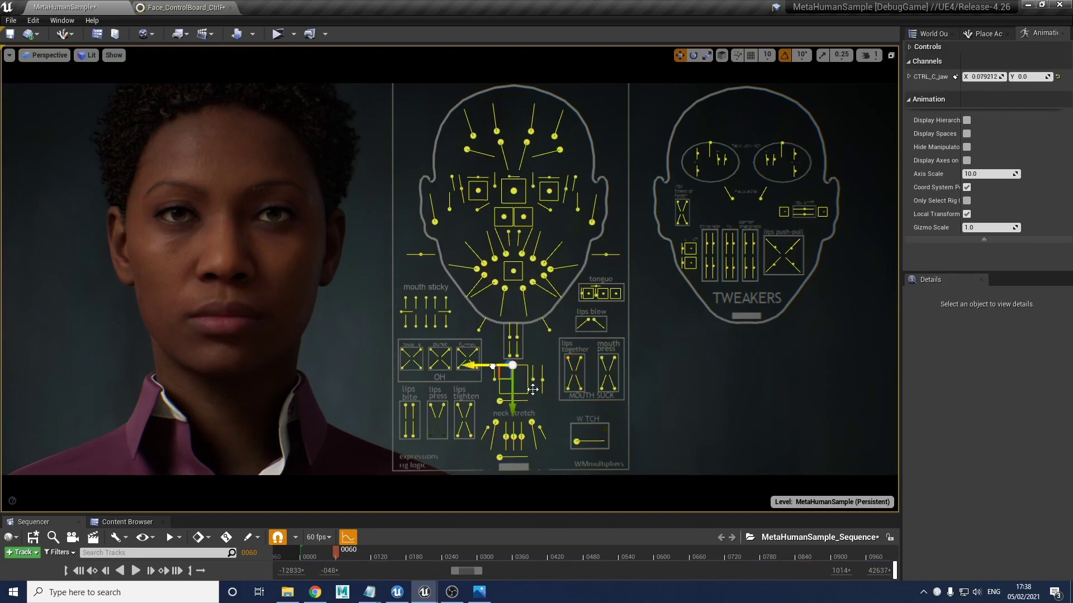
click(369, 592)
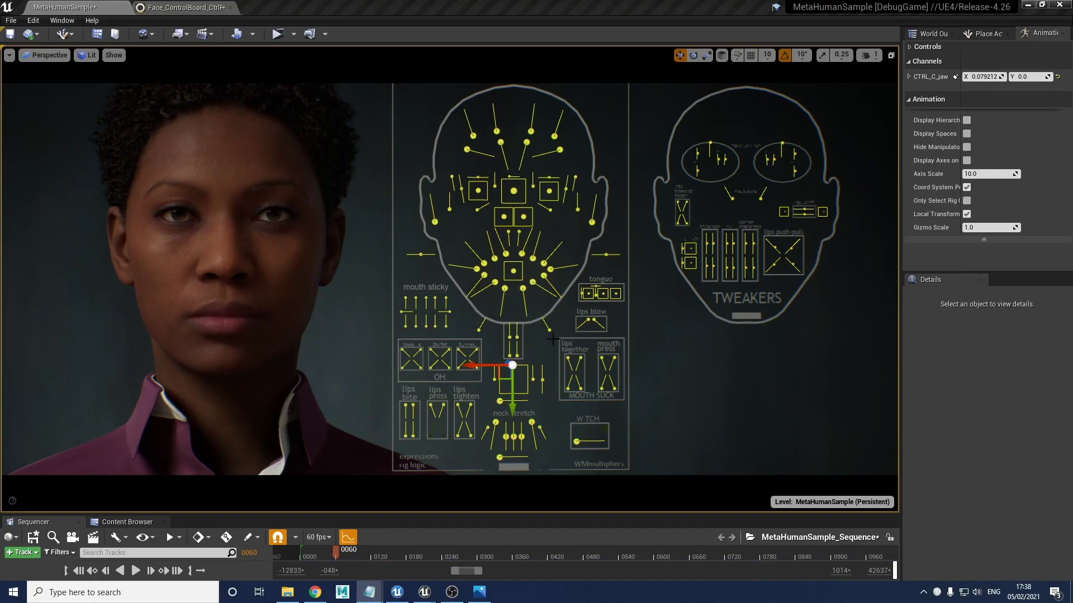
Step: Push all four funnel controls in the OH box toward the centre together, and return them to neutral
click(459, 335)
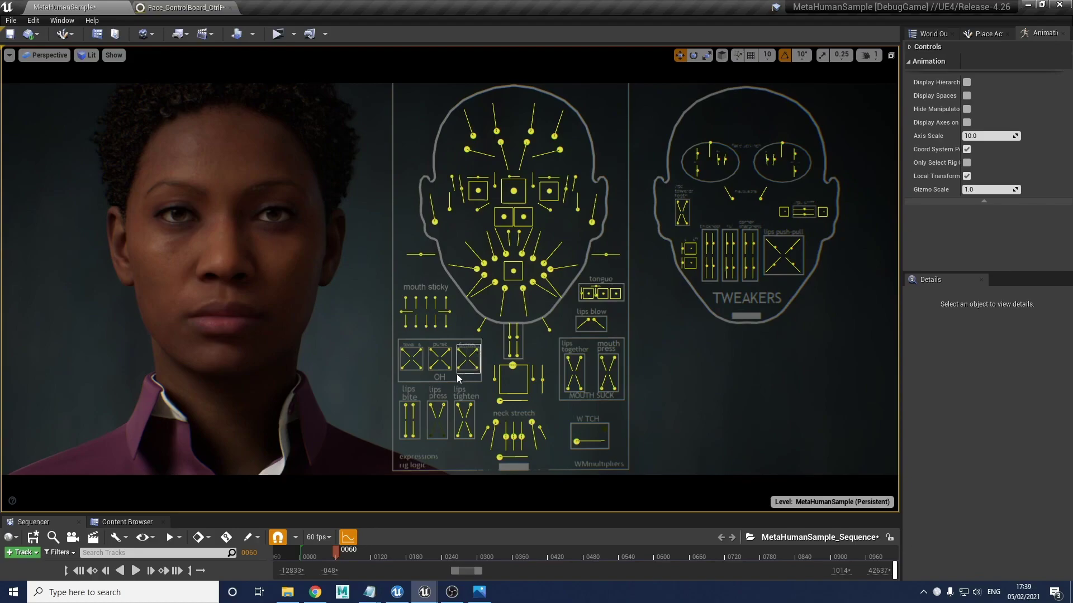
click(460, 351)
drag(488, 382, 494, 392)
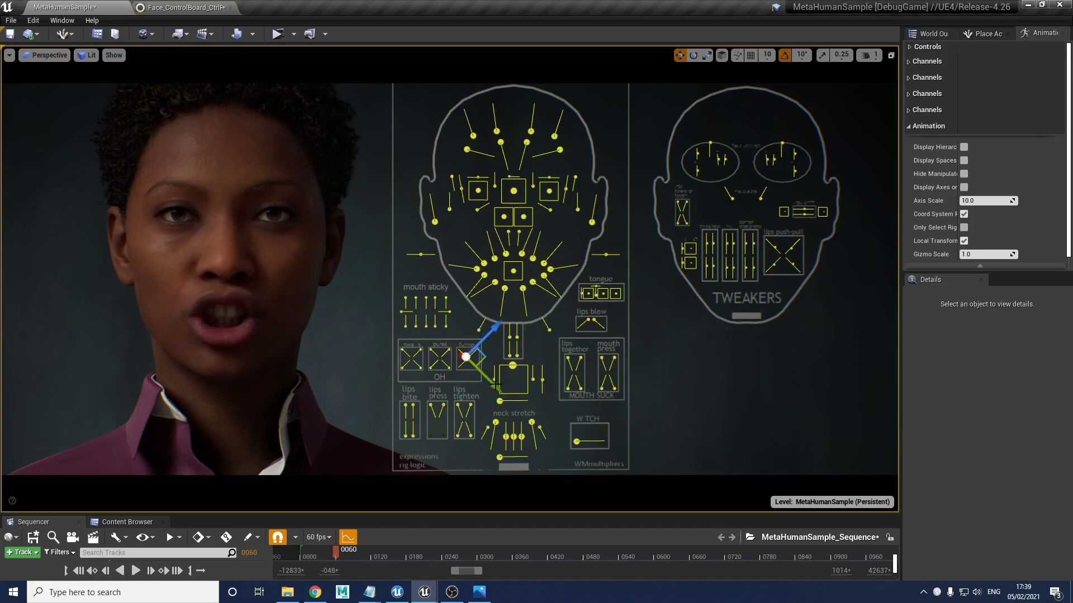
drag(494, 384, 488, 378)
click(412, 331)
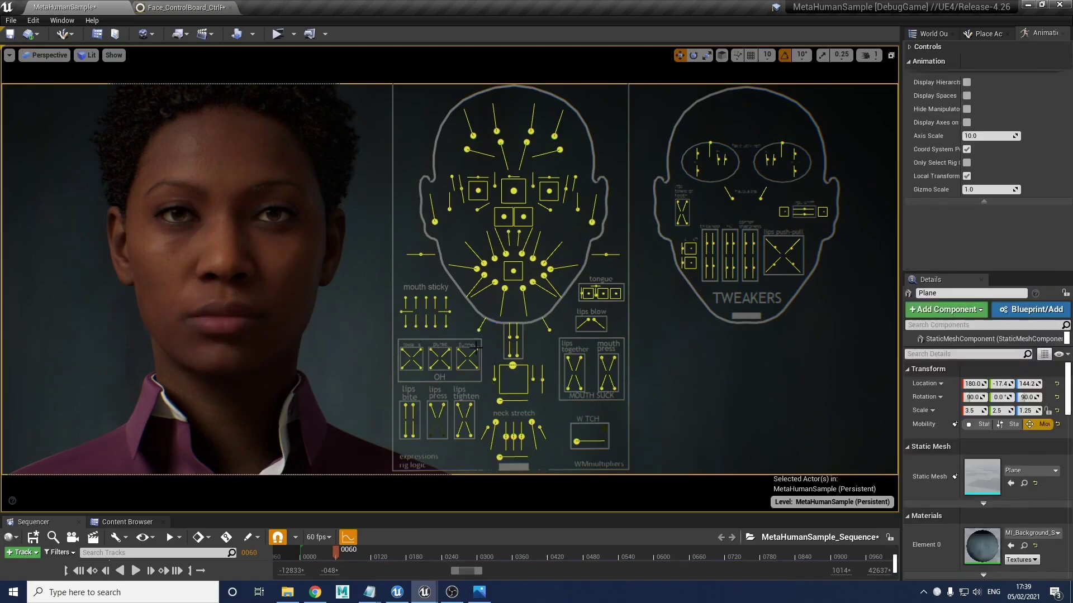
Step: Move only one upper funnel control in the OH box partway toward the centre
click(474, 352)
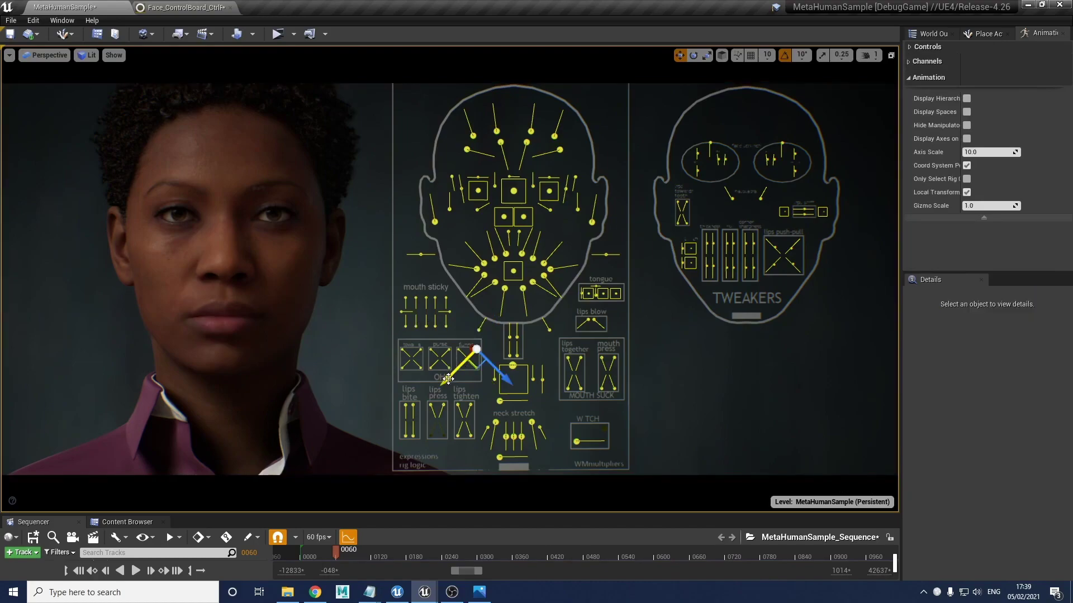
drag(445, 383, 444, 384)
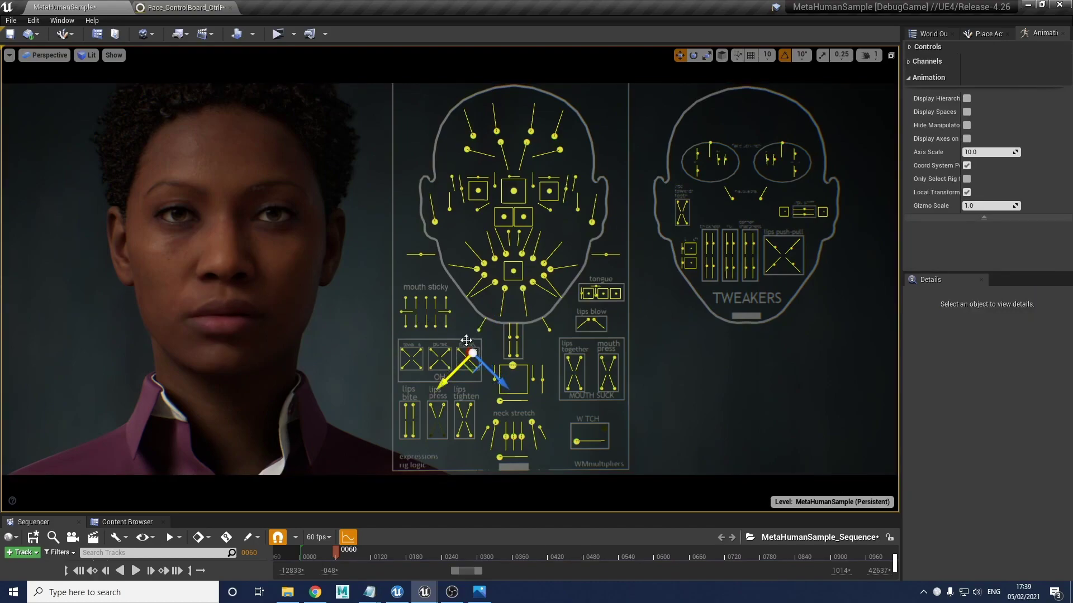
drag(441, 382, 440, 383)
Step: Move one innermost upper-lip control and undo the move, and return the single funnel control to neutral
click(519, 254)
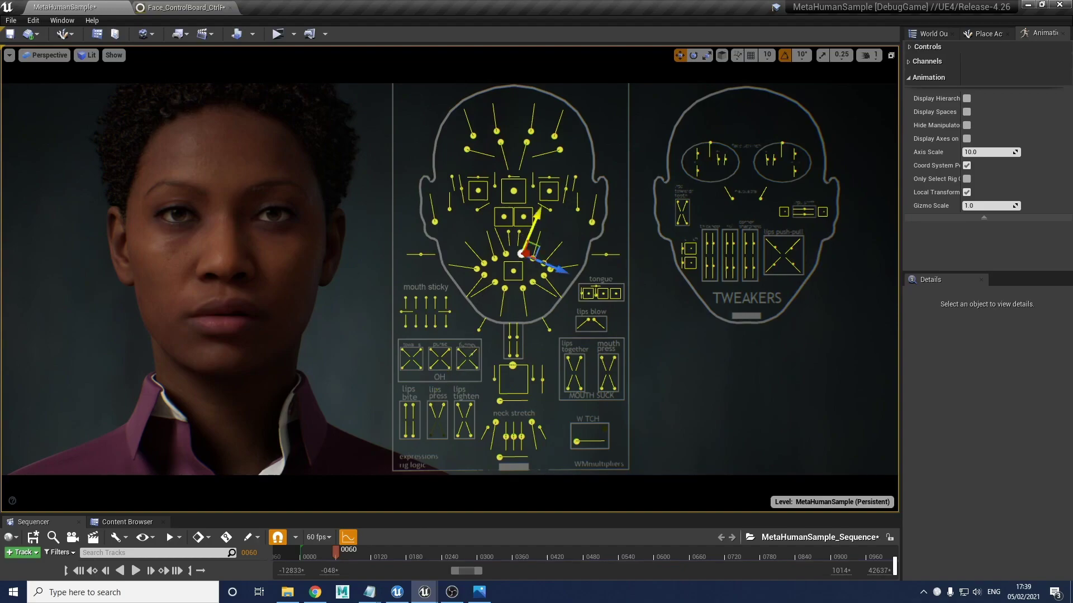
key(ctrl+z)
key(ctrl+z)
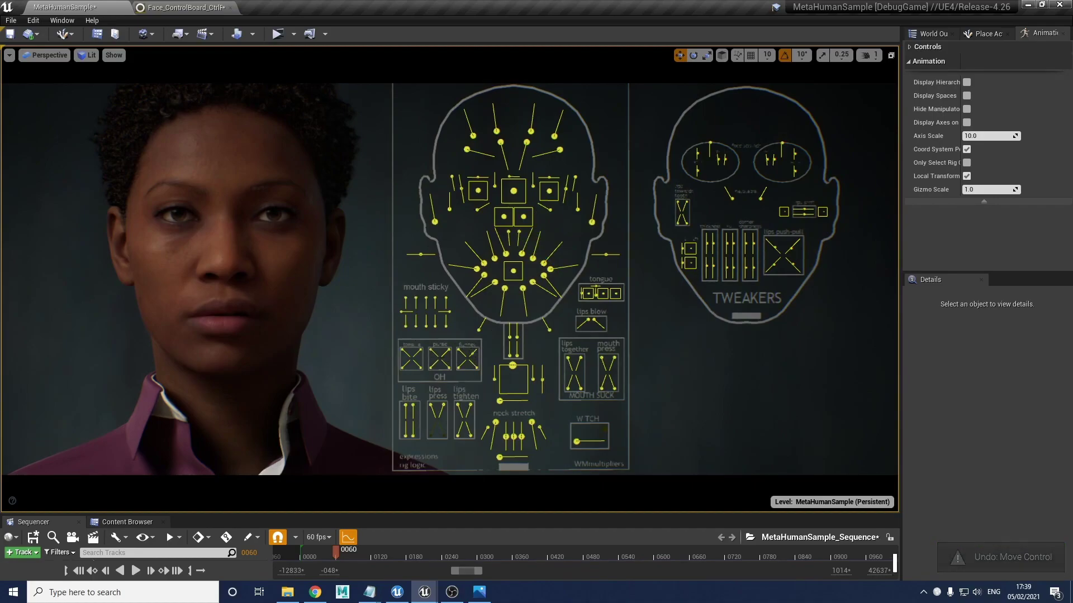
click(472, 354)
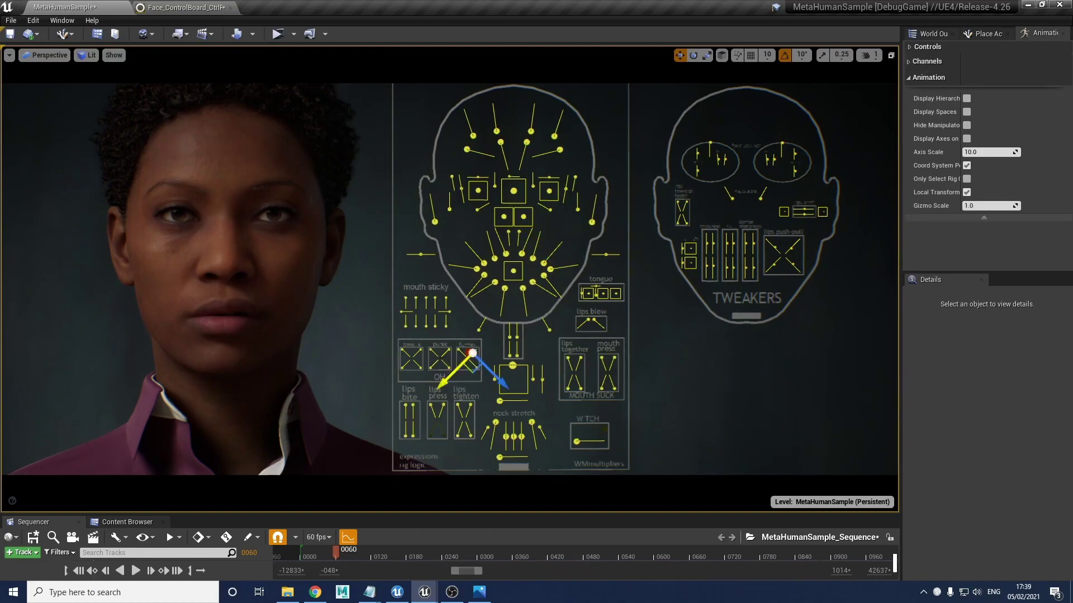
click(459, 334)
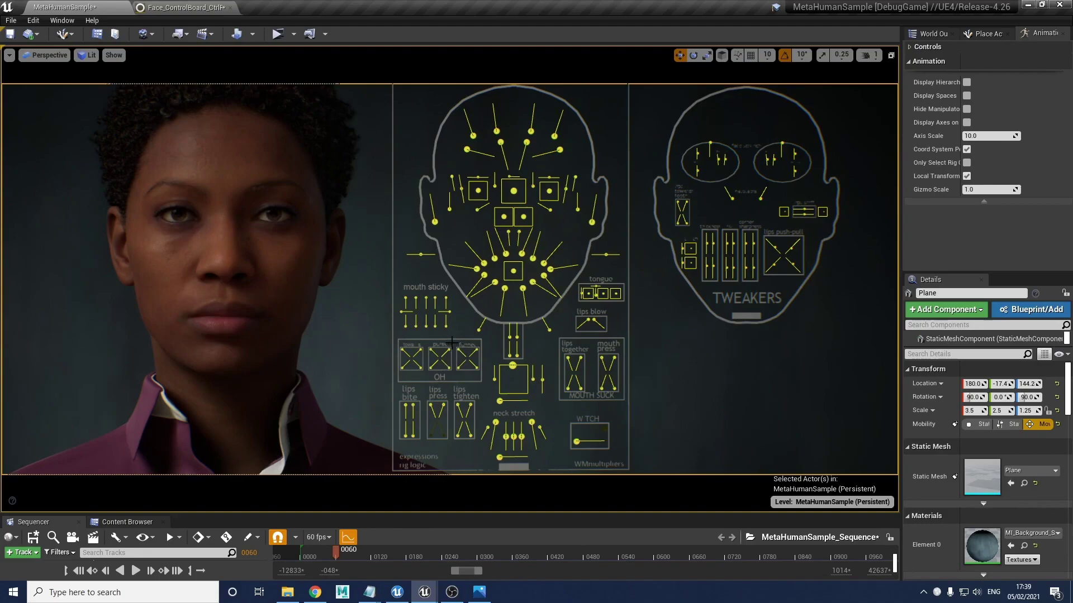
Step: Push the four purse controls in the OH box to the centre, and open the jaw to about Y 0.41
click(430, 368)
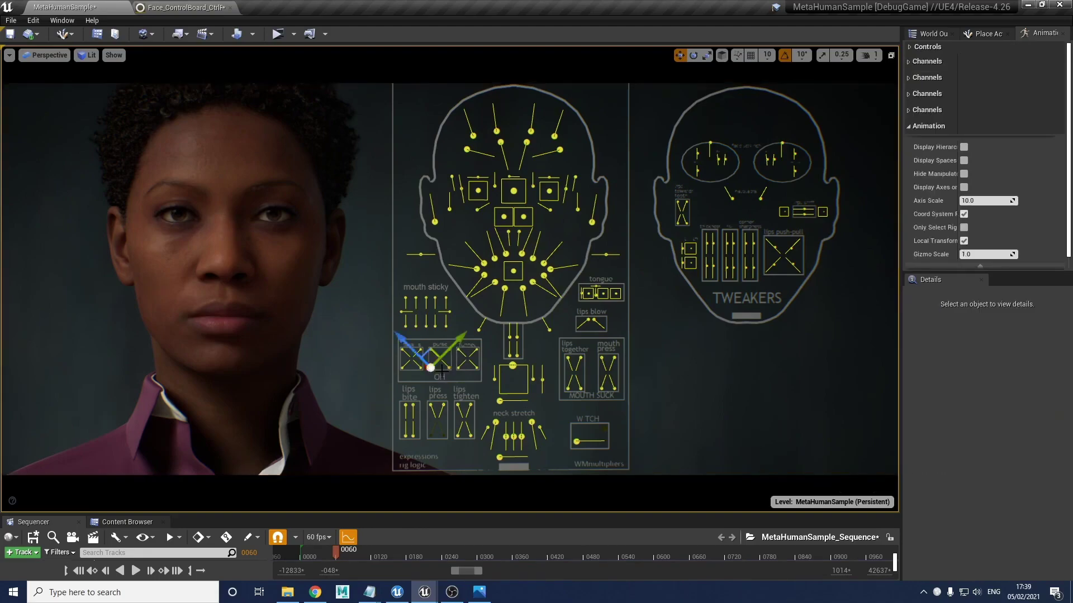
drag(450, 352, 478, 321)
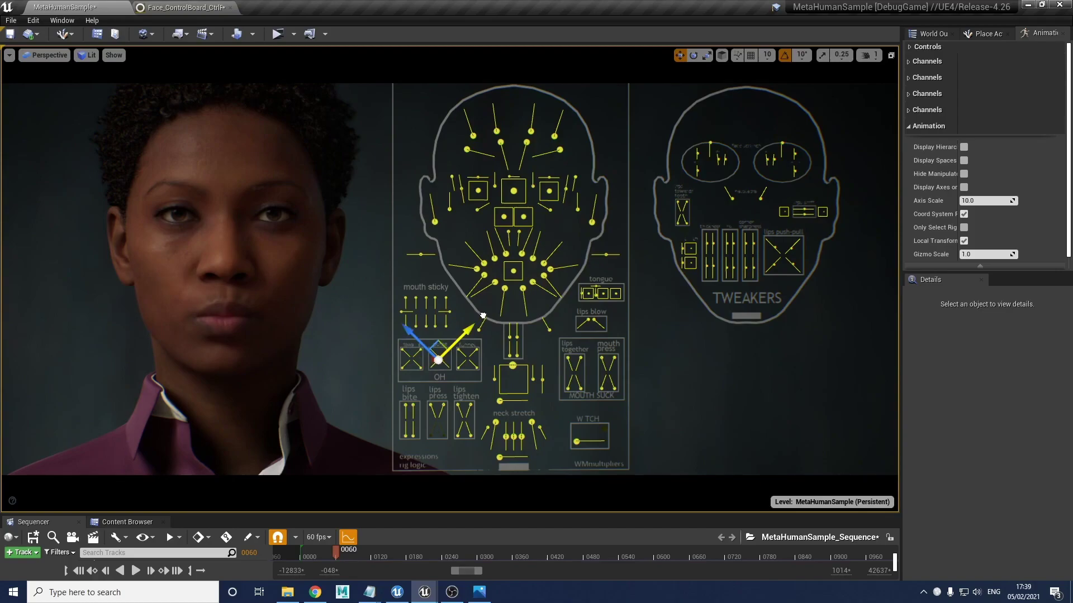
click(512, 369)
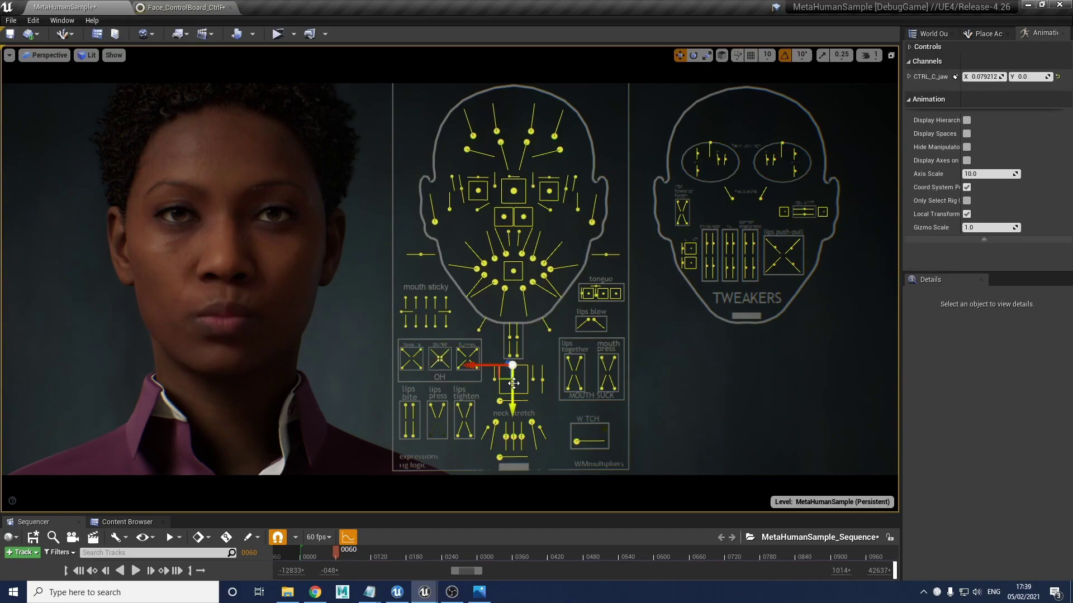
drag(514, 390, 514, 402)
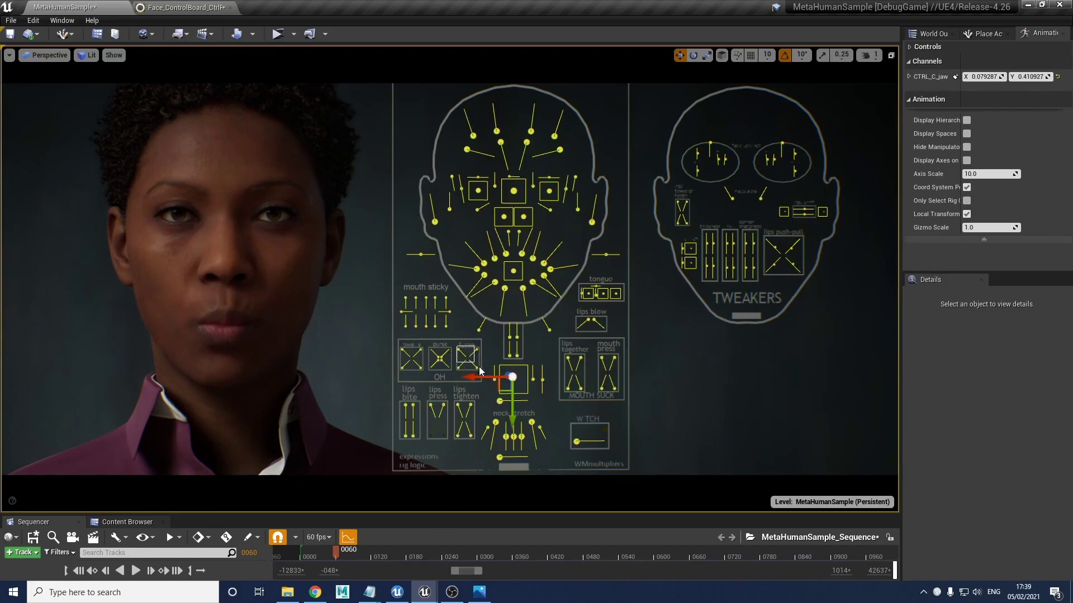
Step: Push the four funnel controls toward the centre with the purse controls engaged, and return both groups to neutral
drag(456, 346, 487, 382)
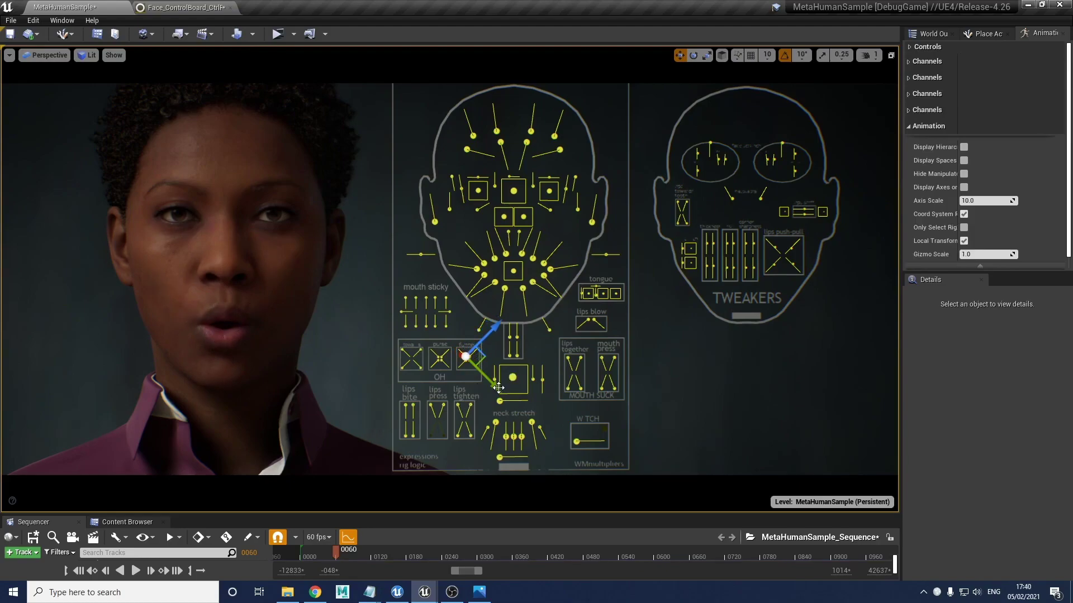
drag(497, 388, 495, 386)
click(443, 362)
key(ctrl+z)
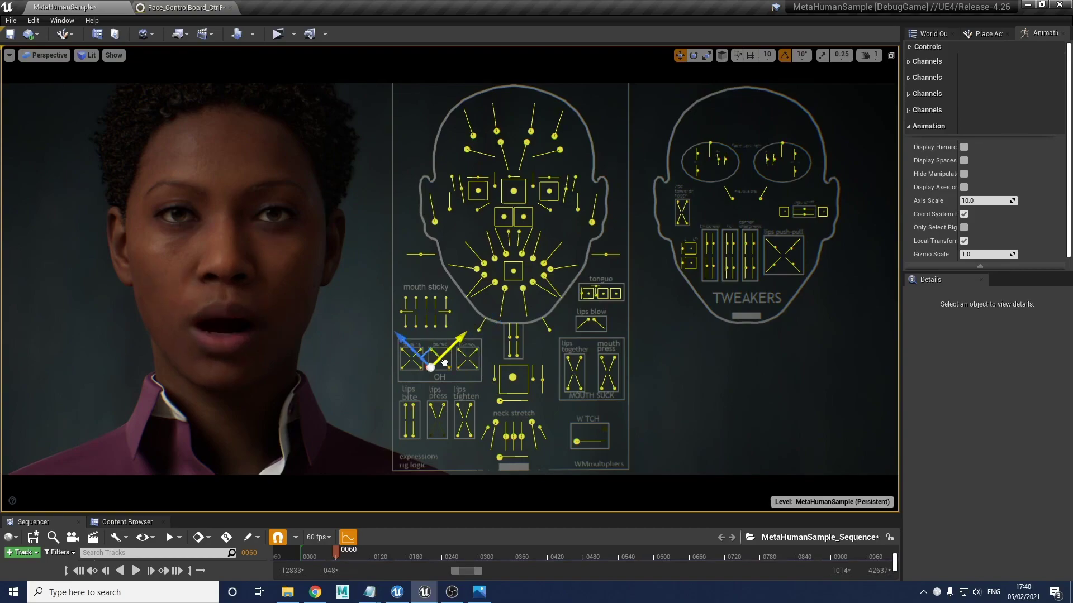
Step: Close the jaw back to Y 0.0
click(398, 363)
click(513, 377)
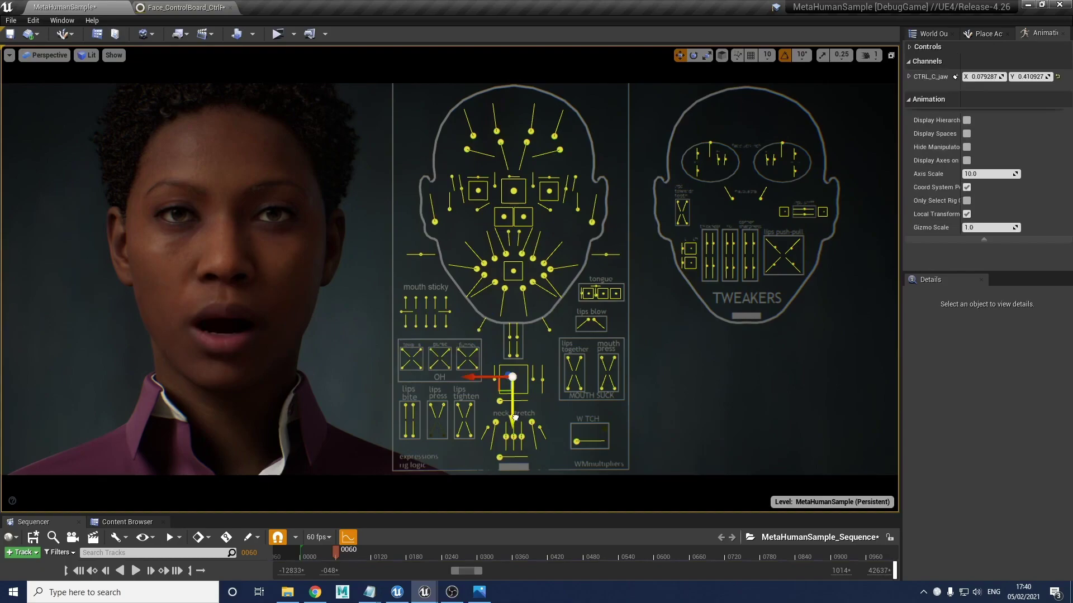
drag(513, 377, 512, 365)
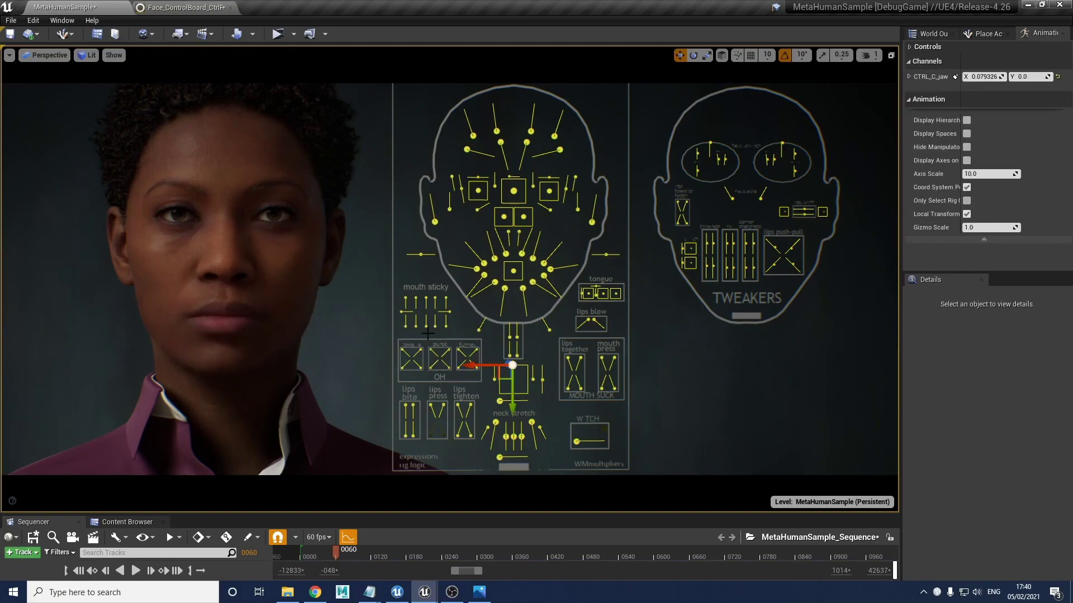
Step: Push the four controls of the first group in the OH box to the centre, and return them to neutral
click(395, 376)
mouse_move(397, 343)
mouse_down()
mouse_move(388, 335)
mouse_move(400, 351)
mouse_move(382, 330)
mouse_move(400, 355)
mouse_move(383, 334)
mouse_up()
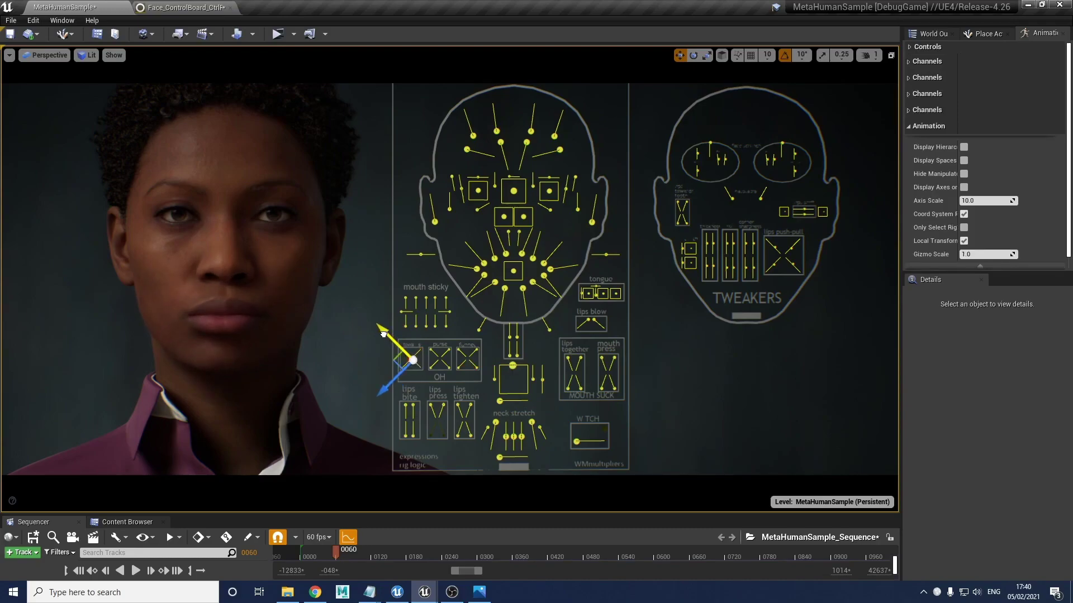
drag(384, 334, 399, 352)
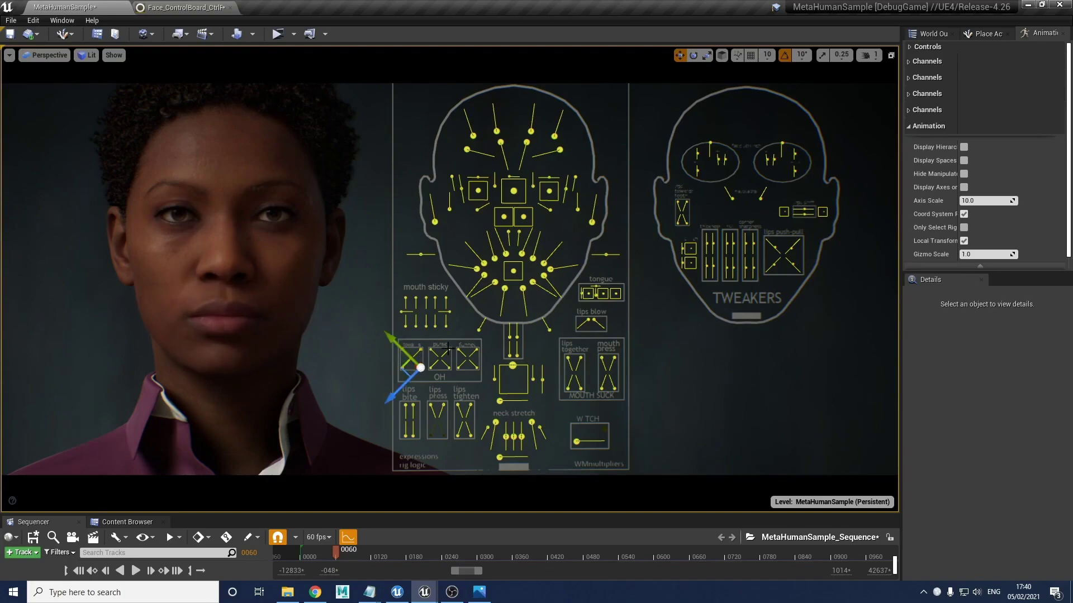
Step: Push the controls of all three OH groups toward their centres together, and return them to neutral
click(449, 343)
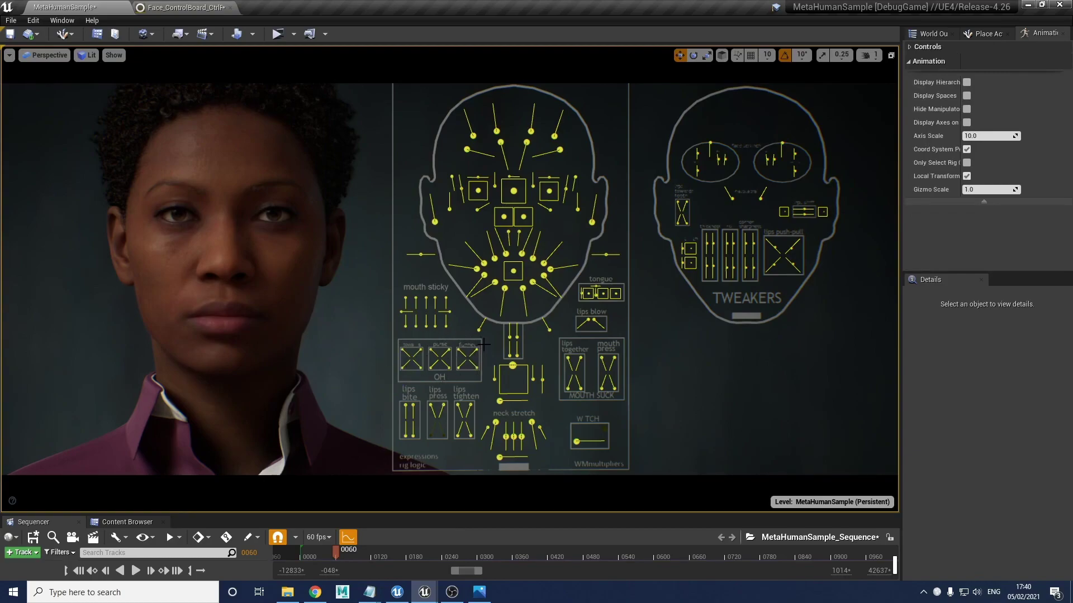
ctrl+alt+drag(483, 340, 442, 378)
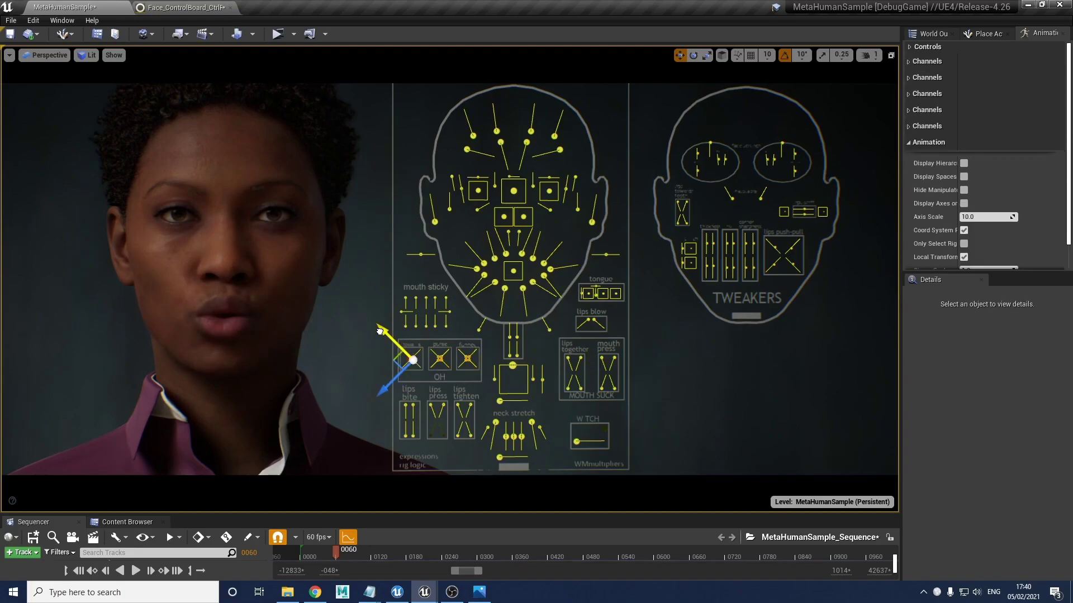
mouse_move(380, 332)
mouse_down()
mouse_move(432, 377)
mouse_move(363, 320)
mouse_move(380, 338)
mouse_up()
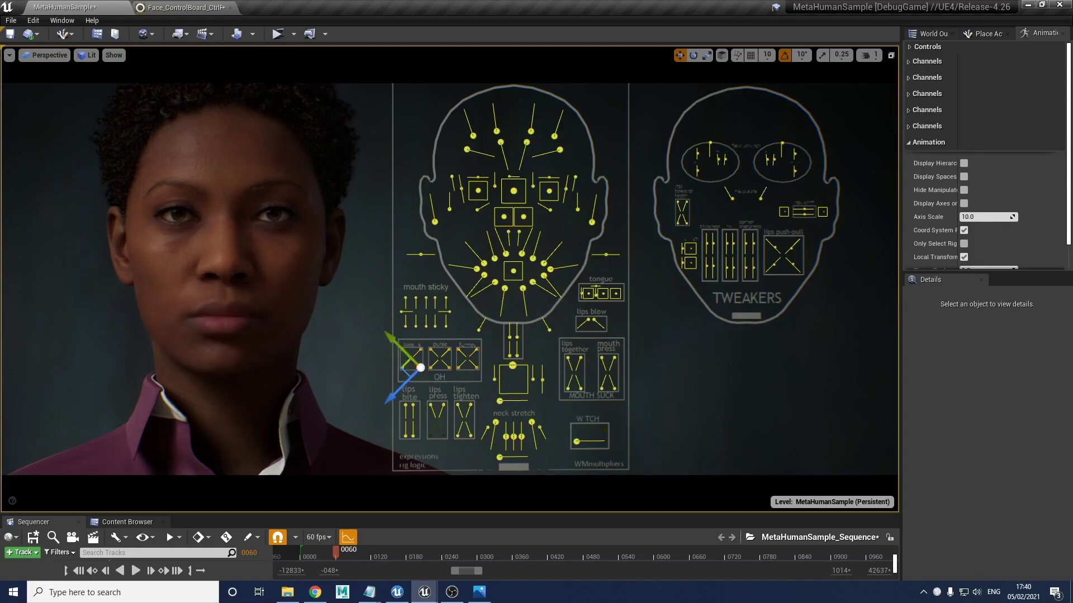
Step: Slide the two lips press controls down along their lines, and return them to neutral
click(448, 363)
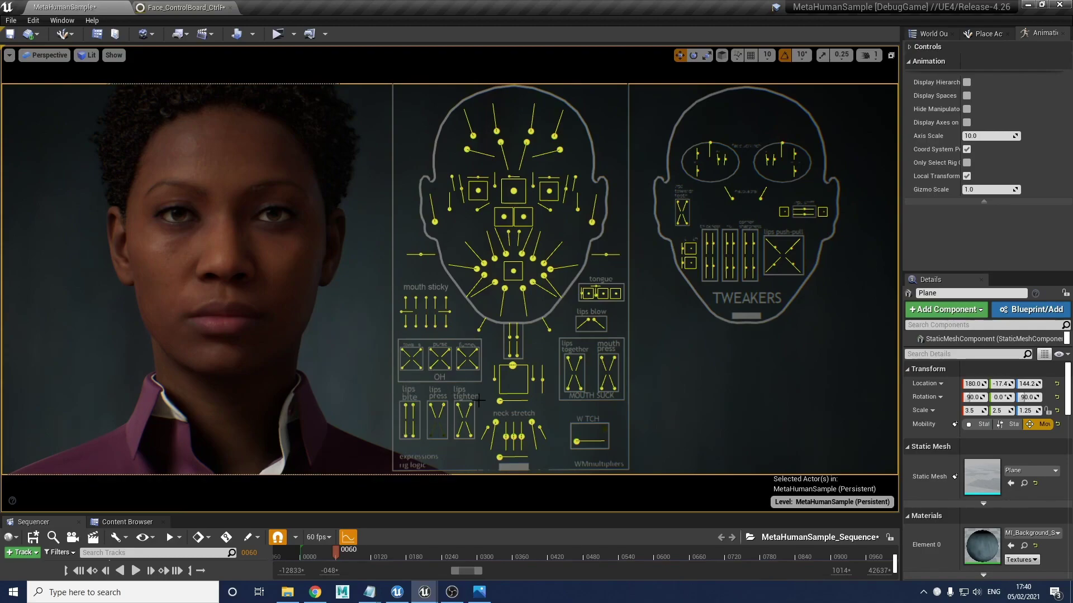
click(432, 404)
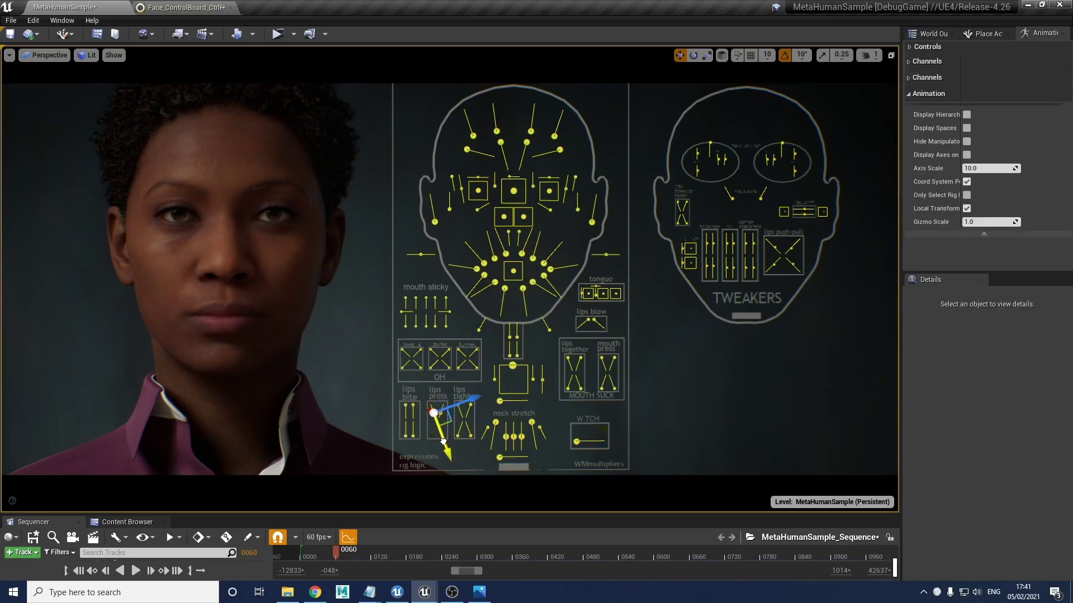
drag(428, 429, 438, 452)
drag(441, 451, 414, 389)
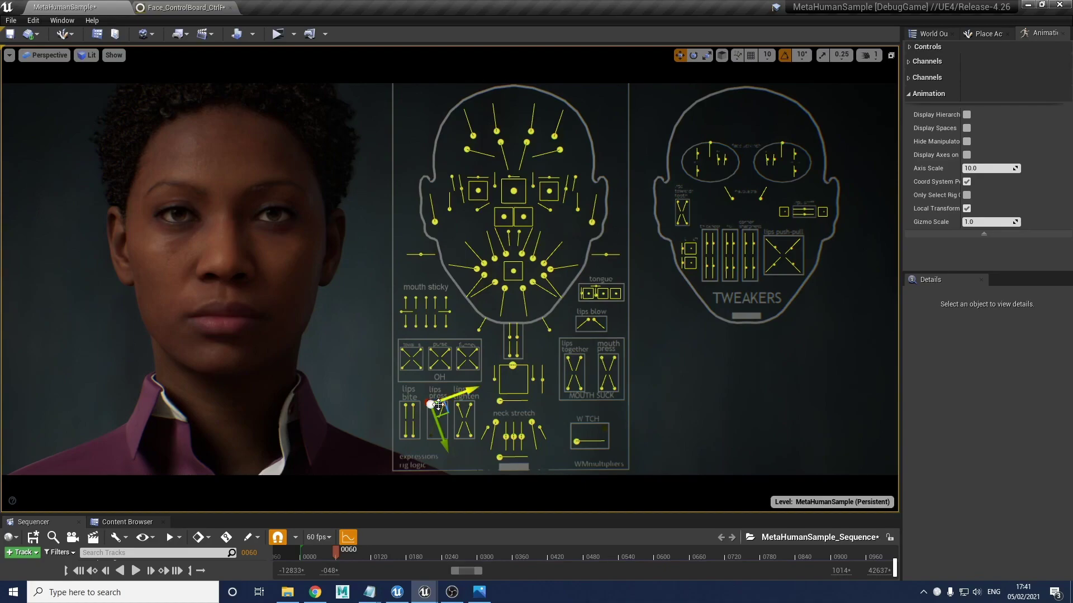
Step: With the jaw opened to about Y 0.39, push the four lips together controls toward their centre, and return them to neutral
drag(431, 407, 512, 376)
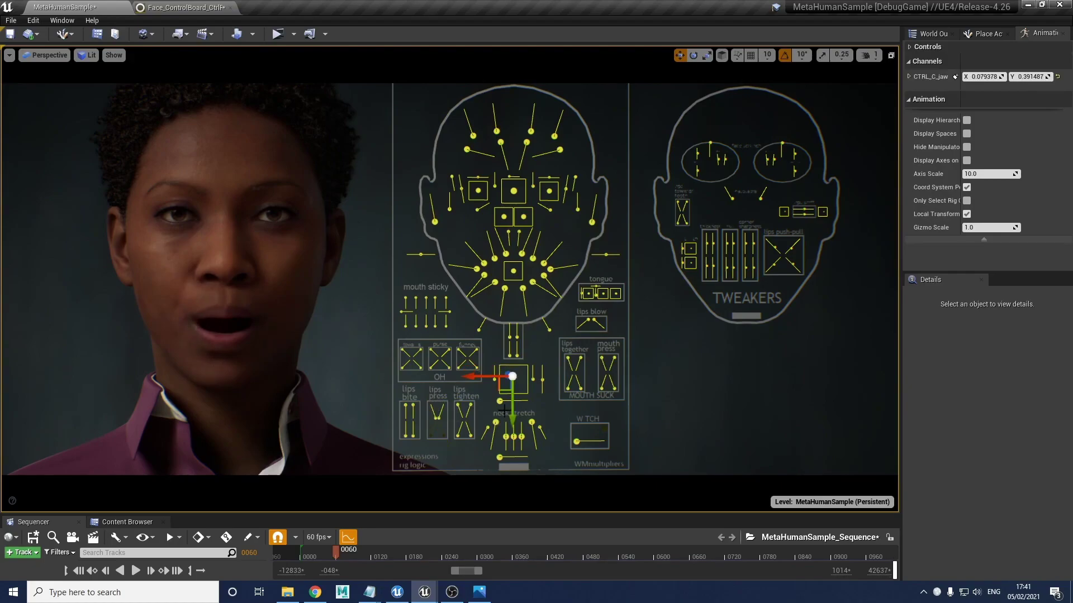
ctrl+alt+drag(588, 348, 561, 426)
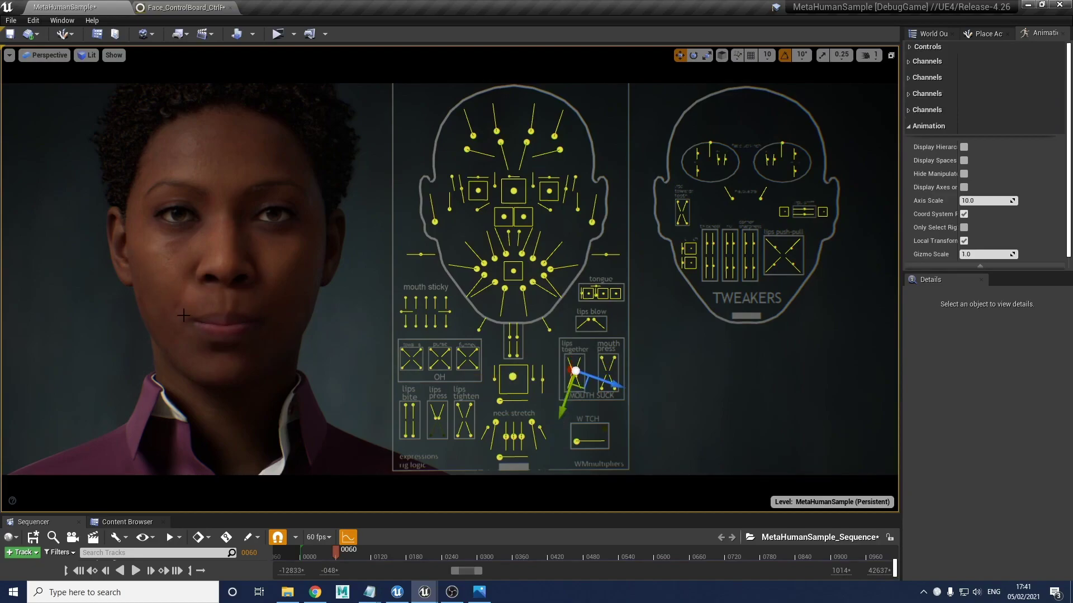
drag(561, 416, 569, 390)
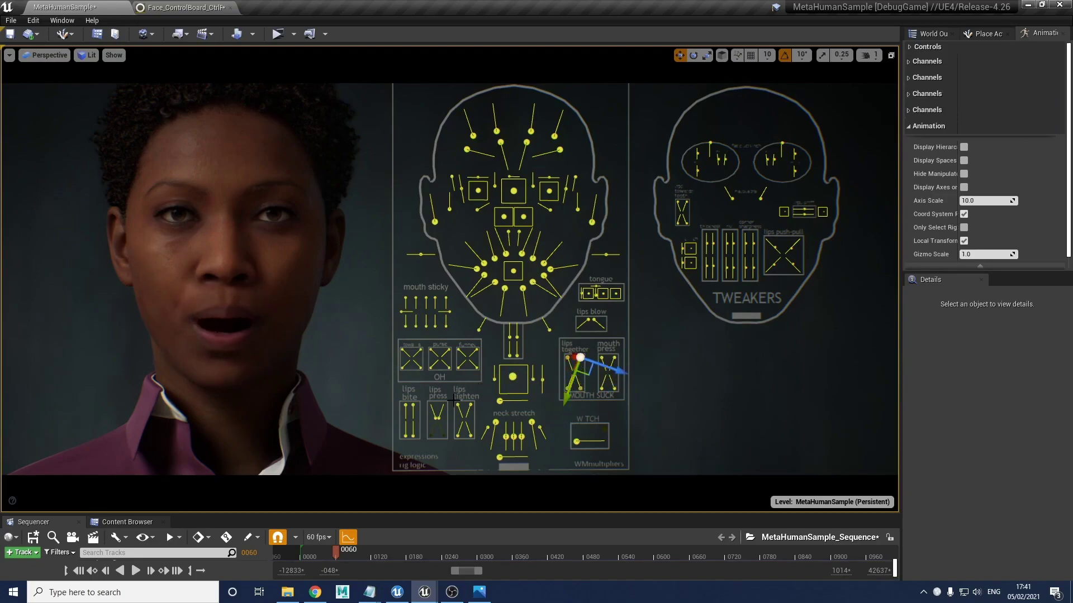
Step: Close the jaw from its open pose back to Y 0.0 and clear the control selection
ctrl+alt+drag(445, 413, 411, 385)
click(512, 377)
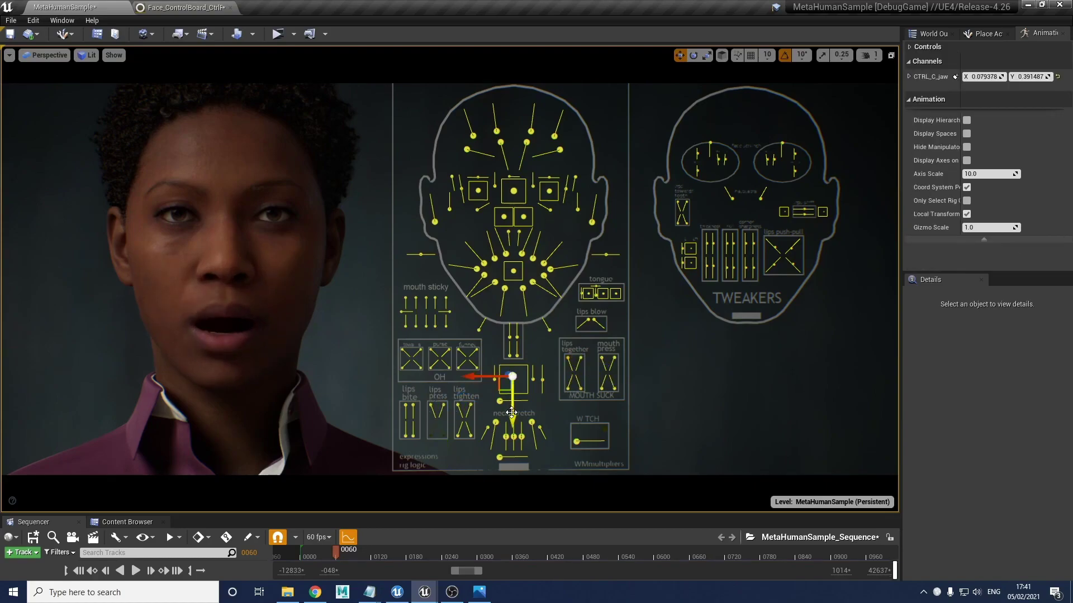
drag(512, 405, 508, 334)
click(417, 401)
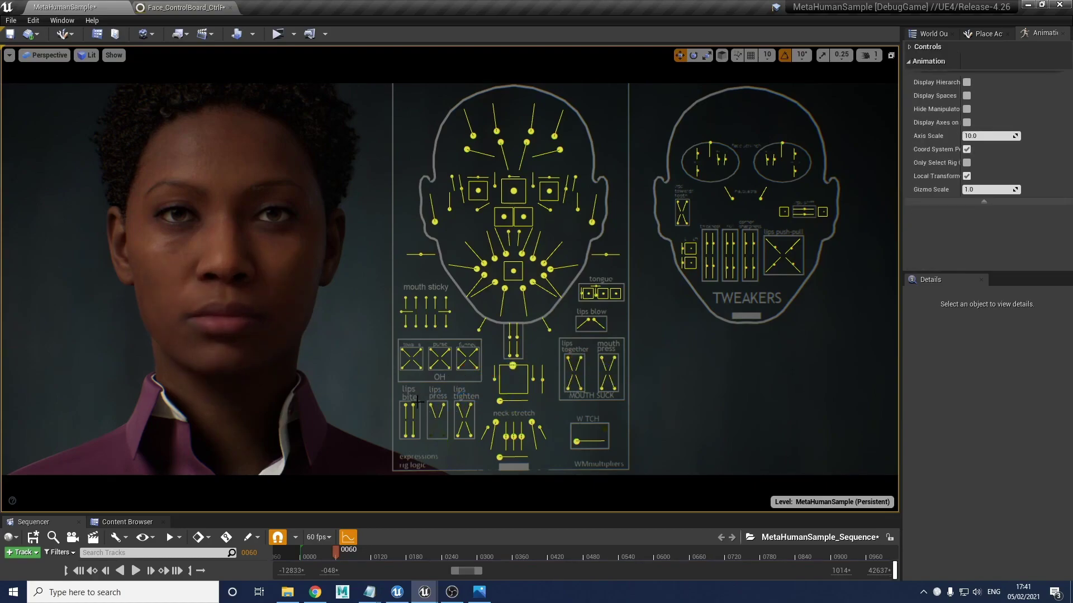
Step: Slide the four lips bite controls about halfway toward their centre, and open the jaw to about Y 0.37
ctrl+alt+drag(419, 396, 399, 450)
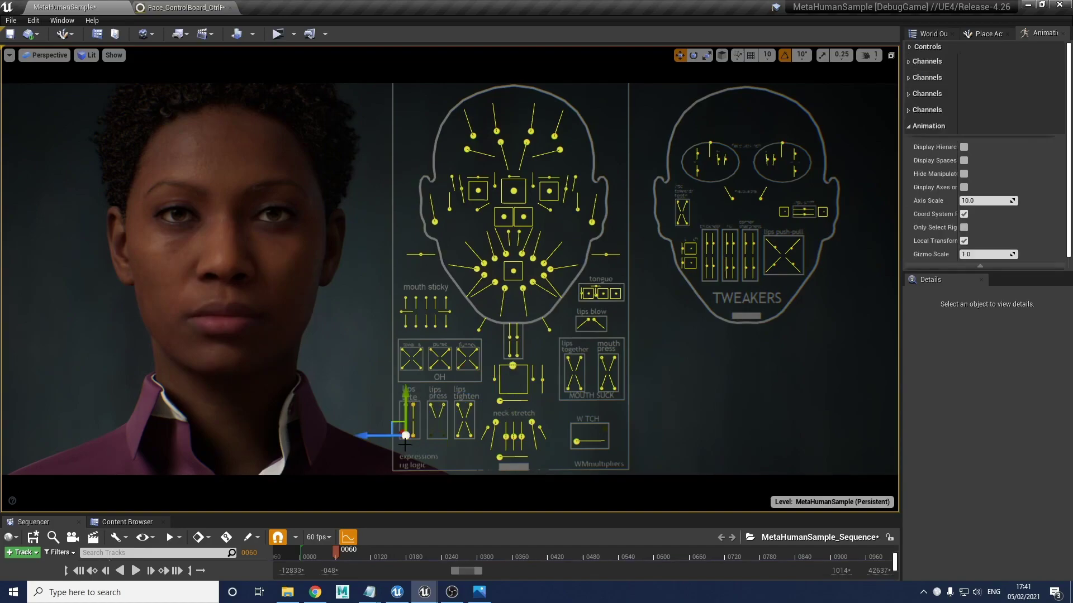
mouse_move(405, 395)
mouse_down()
mouse_move(406, 378)
mouse_move(410, 400)
mouse_move(410, 391)
mouse_up()
click(513, 366)
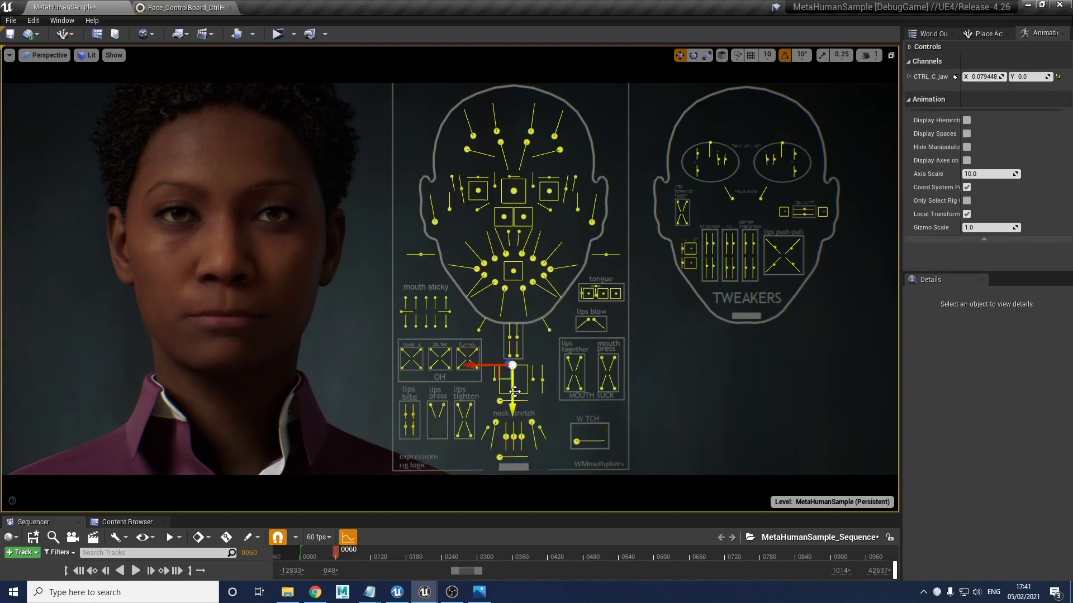
drag(512, 403, 515, 413)
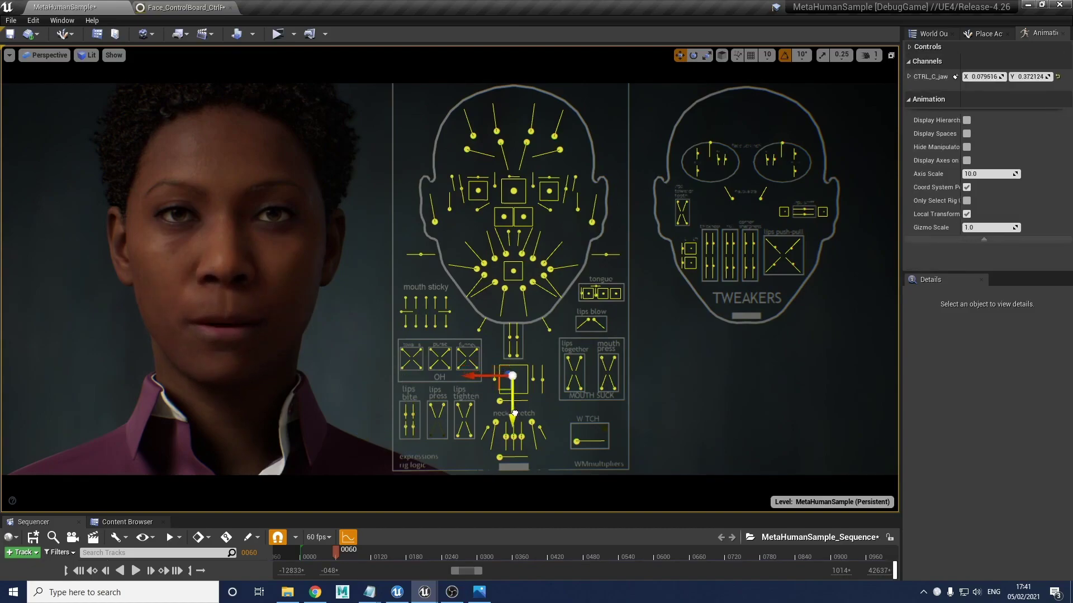
Step: Return the four lips bite controls to neutral and close the jaw to Y 0.0
click(409, 426)
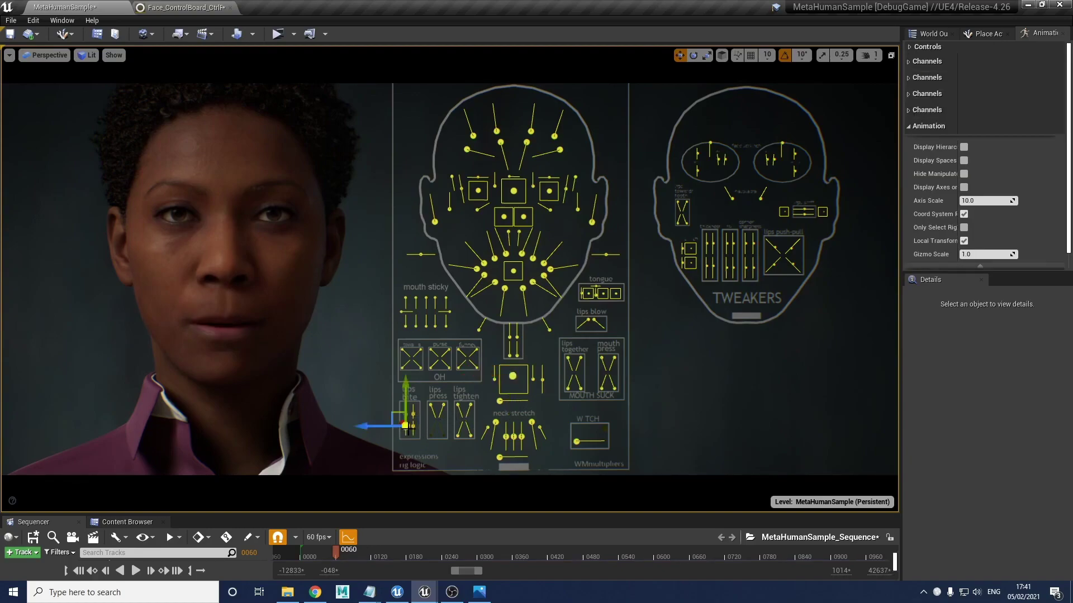
mouse_move(407, 387)
mouse_down()
mouse_move(412, 400)
mouse_move(410, 369)
mouse_move(412, 382)
mouse_up()
click(511, 376)
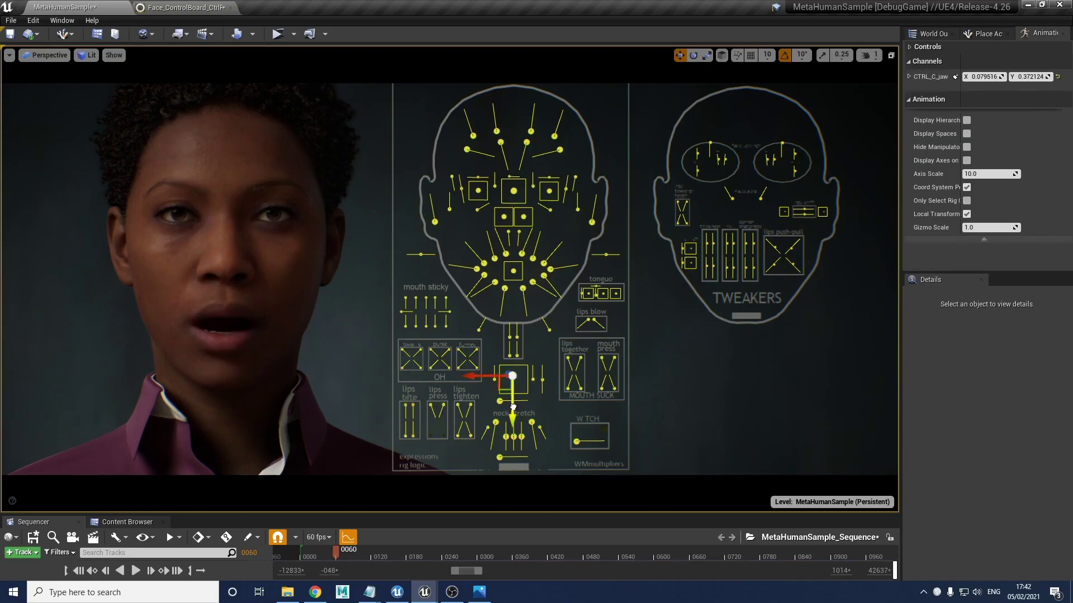
drag(513, 403, 512, 392)
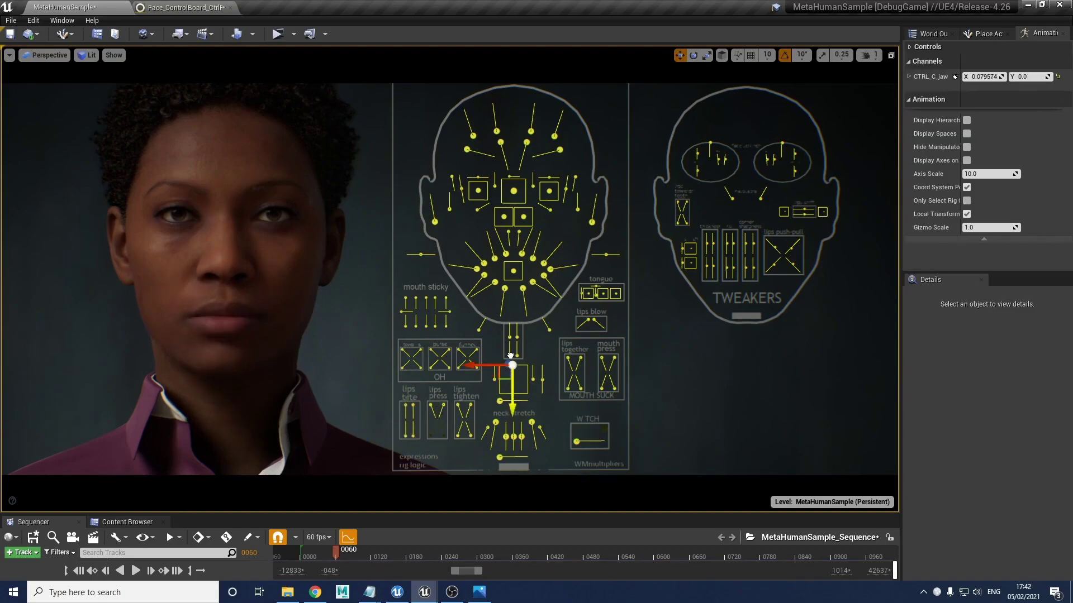
Step: Push the four lips tighten controls toward their centre, return them to neutral, and clear the selection
click(474, 442)
mouse_move(458, 397)
mouse_down()
mouse_move(452, 376)
mouse_move(459, 390)
mouse_up()
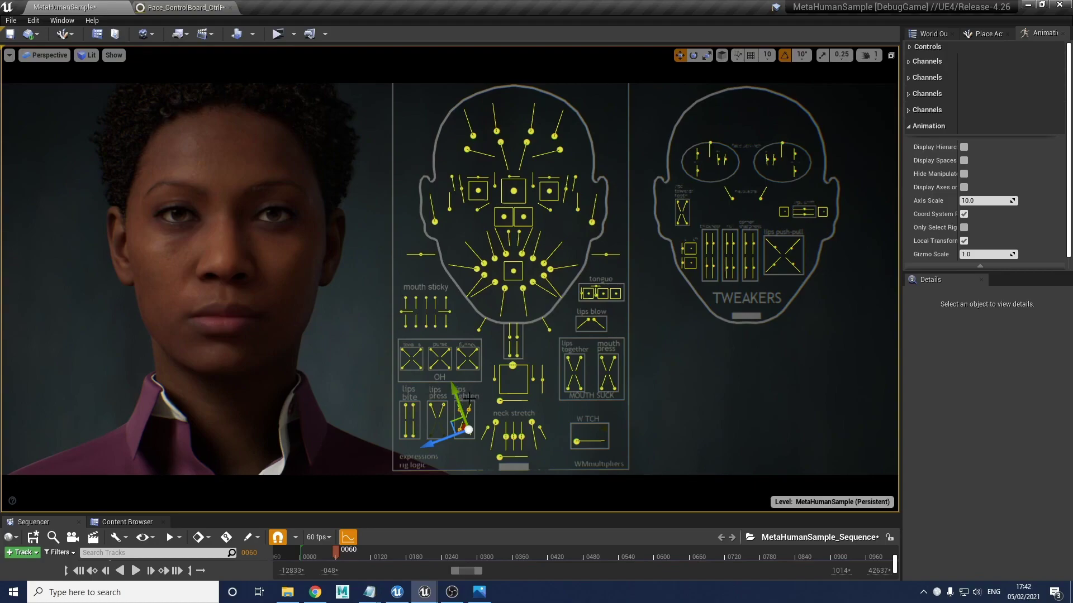
drag(464, 400, 467, 407)
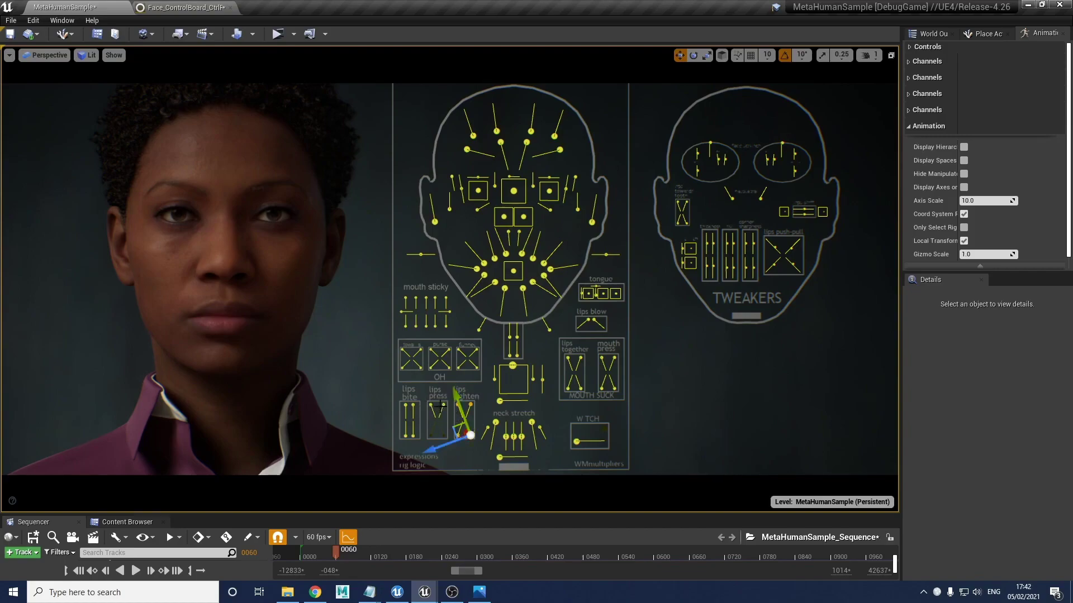
click(439, 439)
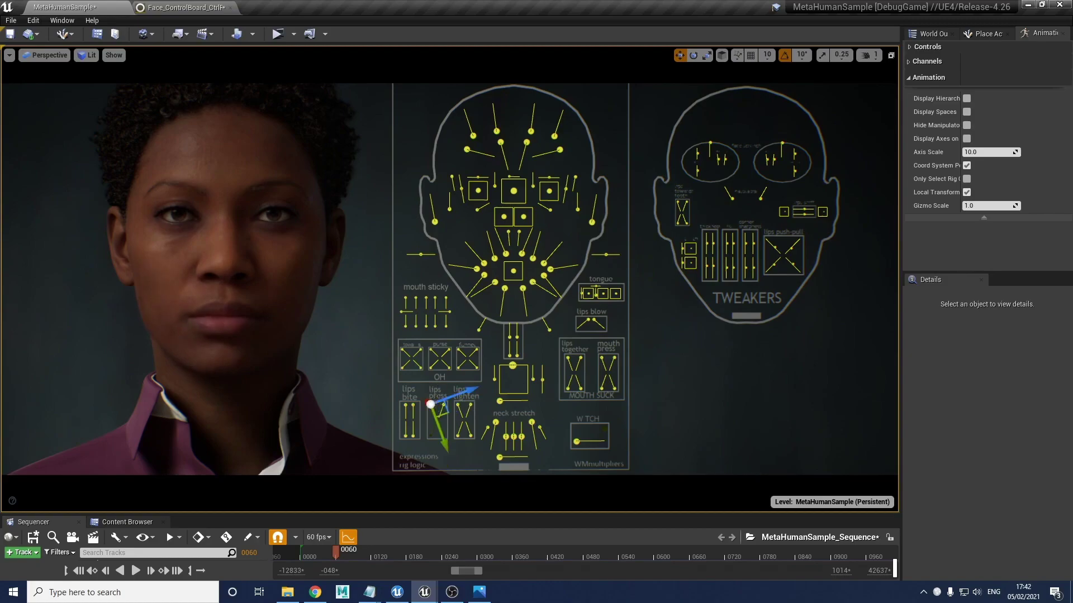
click(446, 423)
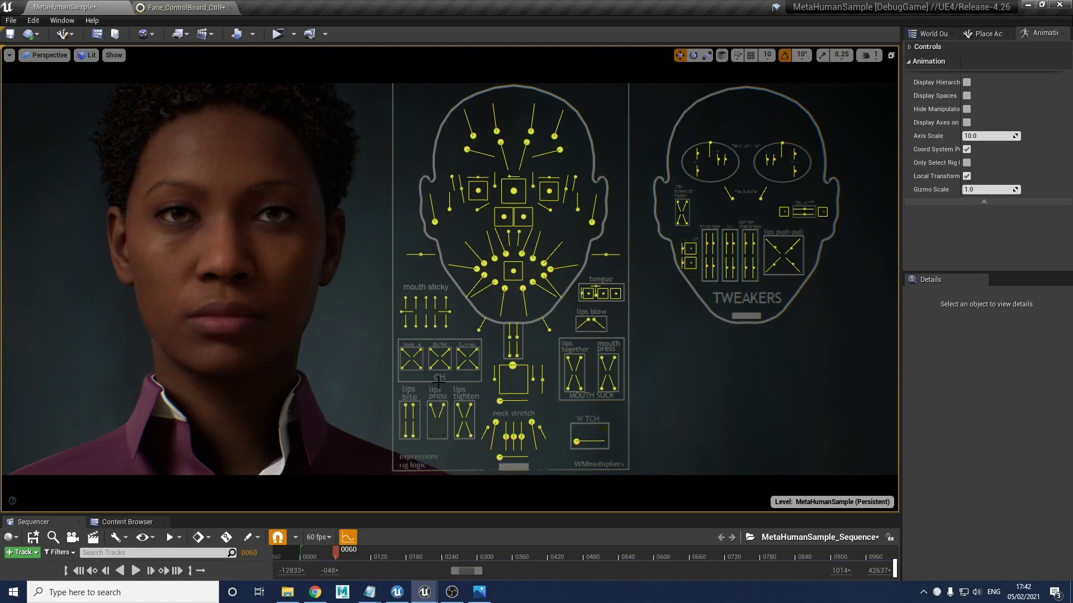
Step: Move the central mouth control sideways and vertically inside its box, and bring it back to the middle
click(513, 271)
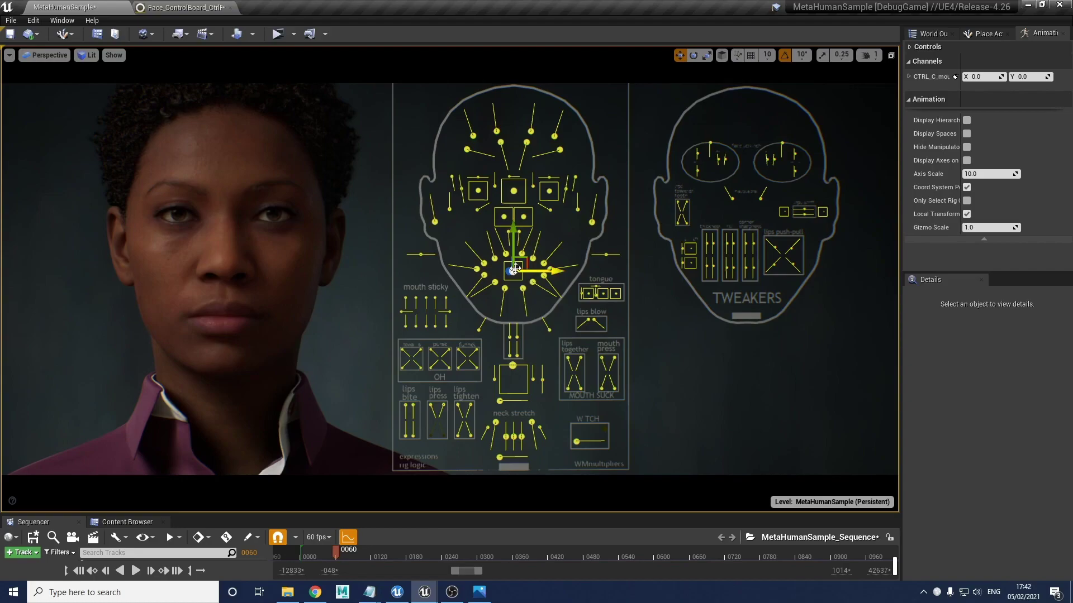
drag(554, 272, 524, 255)
mouse_move(524, 271)
mouse_down()
mouse_move(516, 225)
mouse_move(524, 260)
mouse_up()
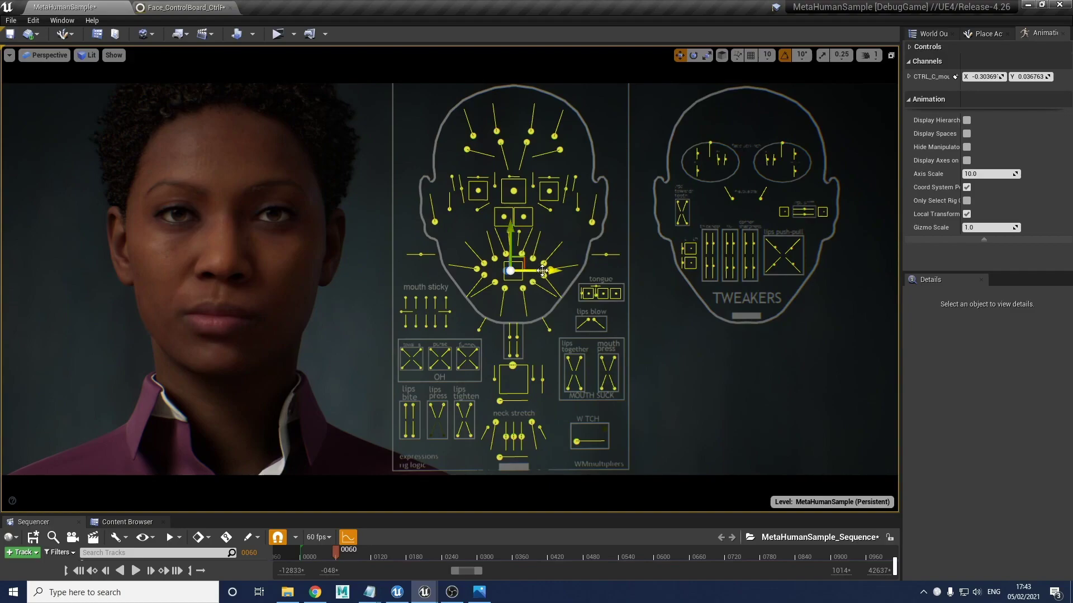
drag(542, 271, 551, 270)
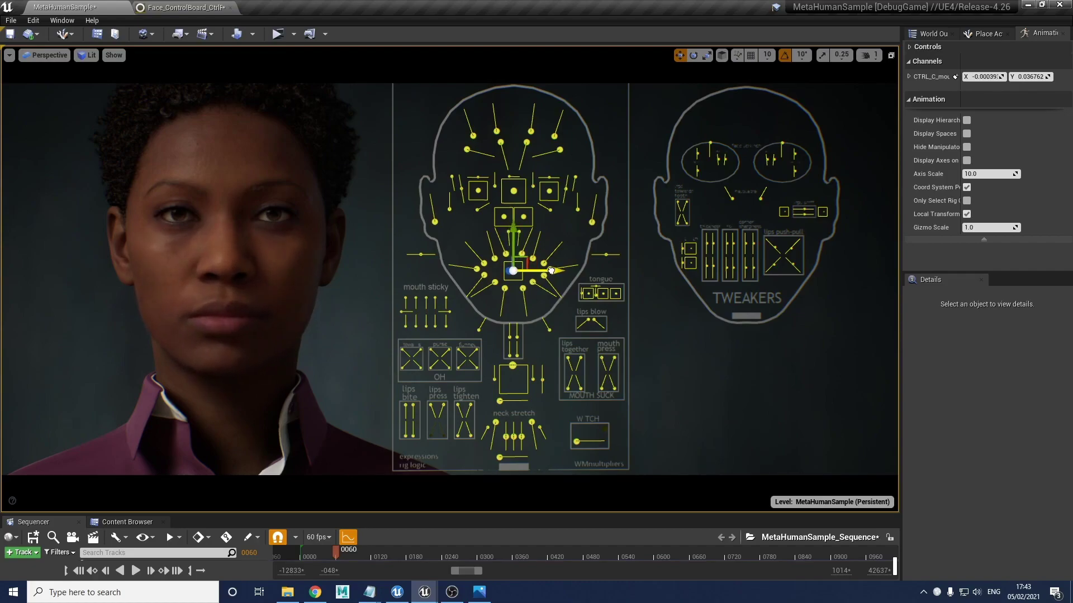
click(680, 342)
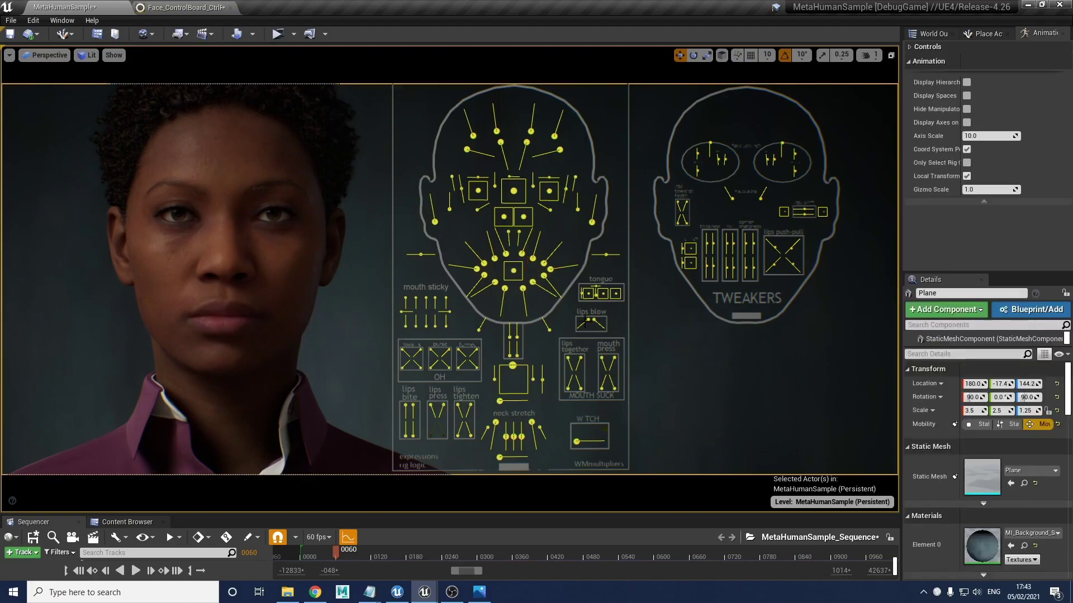
key(alt+Tab)
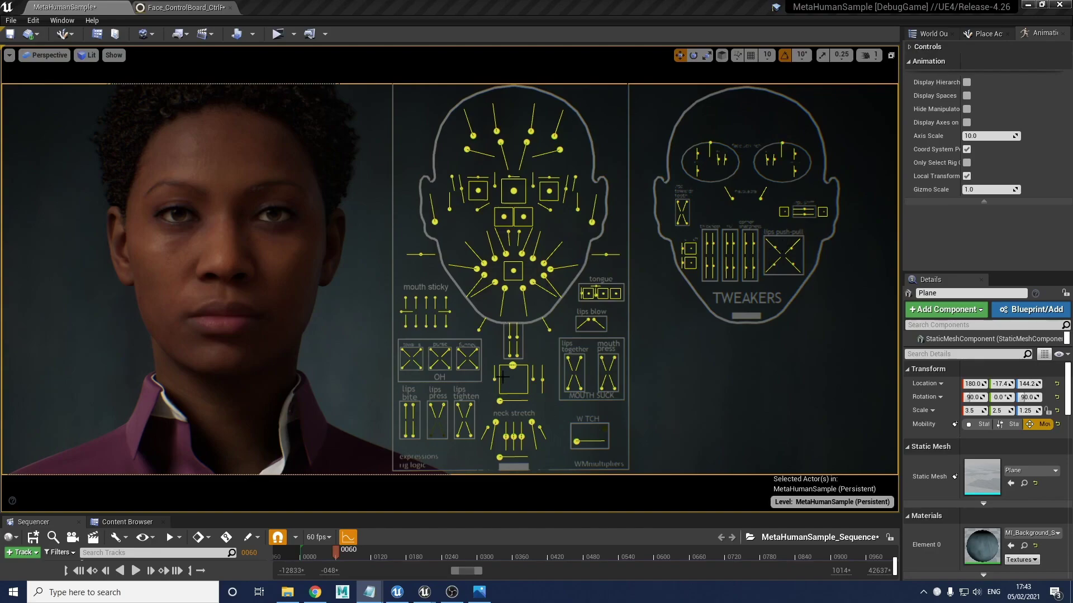
Step: Slide the two cheek controls beside the face outward and inward together, and return them to neutral
click(420, 254)
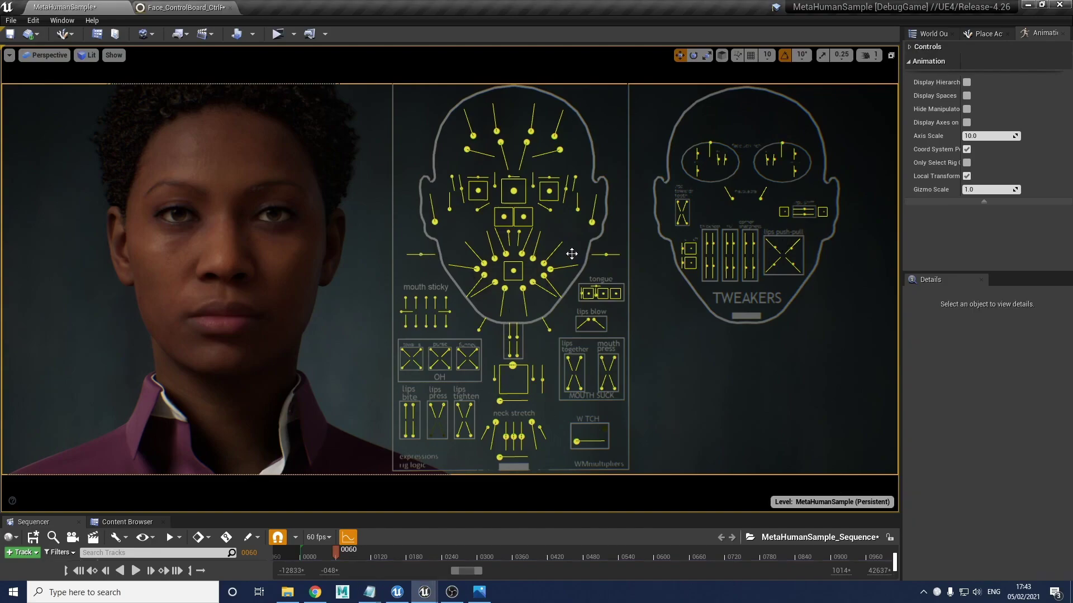
click(606, 257)
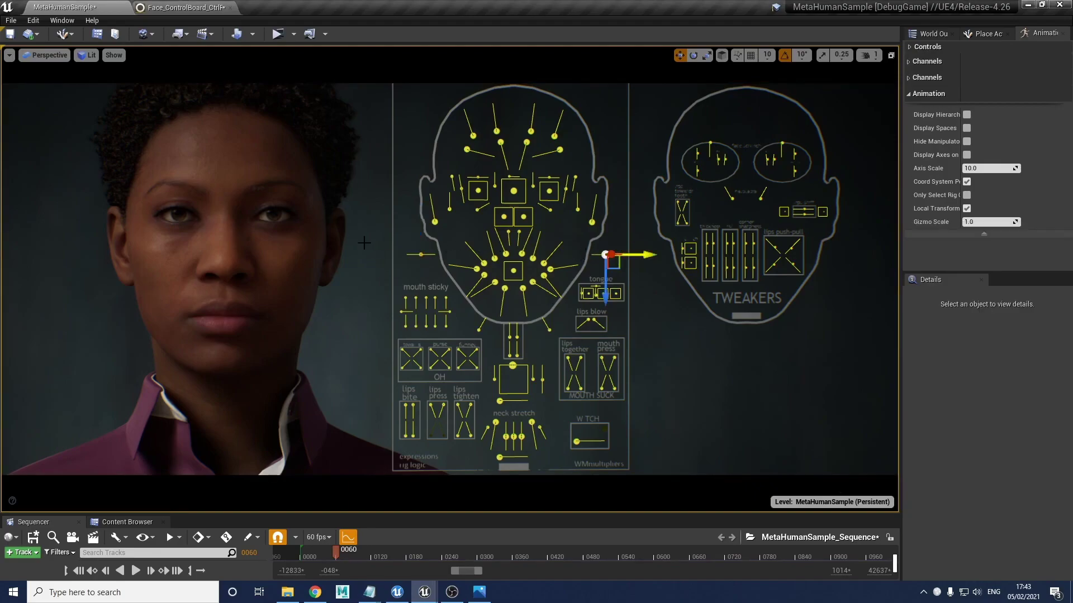
drag(619, 250, 676, 255)
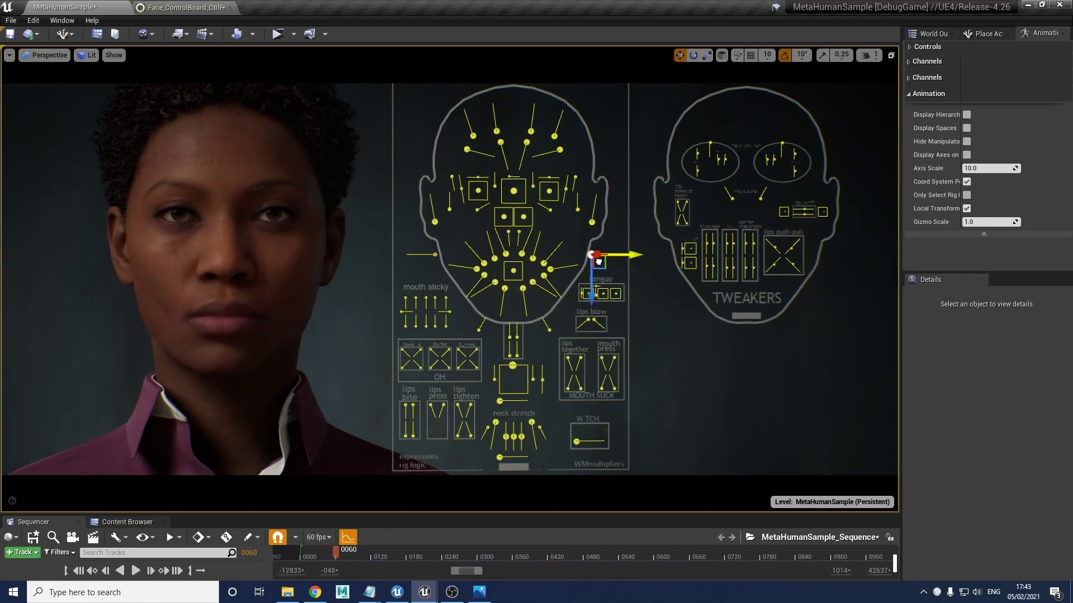
key(ctrl+z)
drag(634, 255, 648, 255)
click(591, 344)
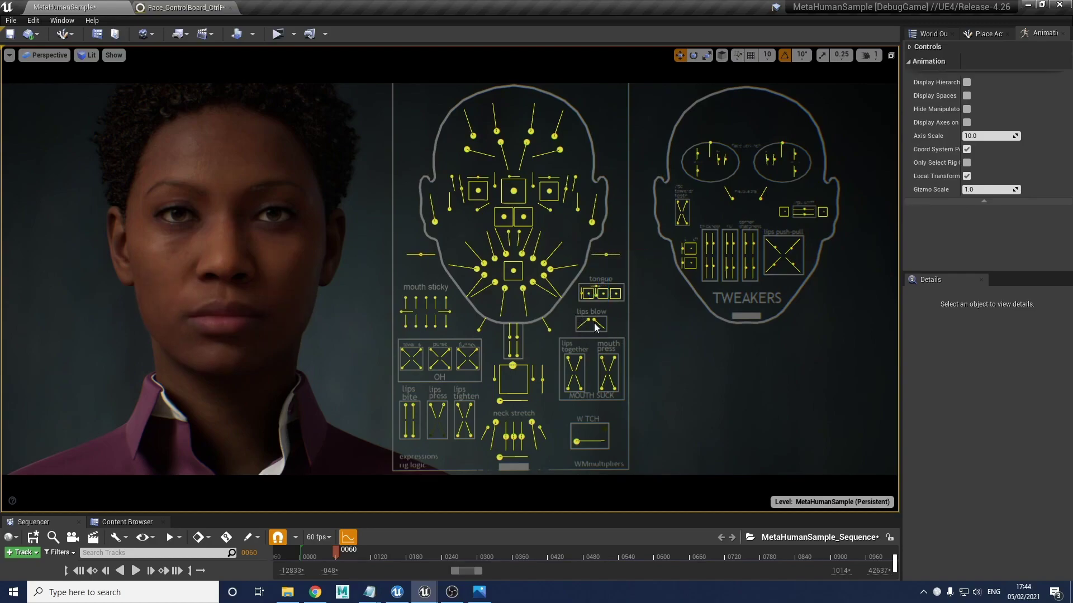
Step: Slide the two lips blow controls to the outer ends of their lines, and return them to neutral
click(597, 328)
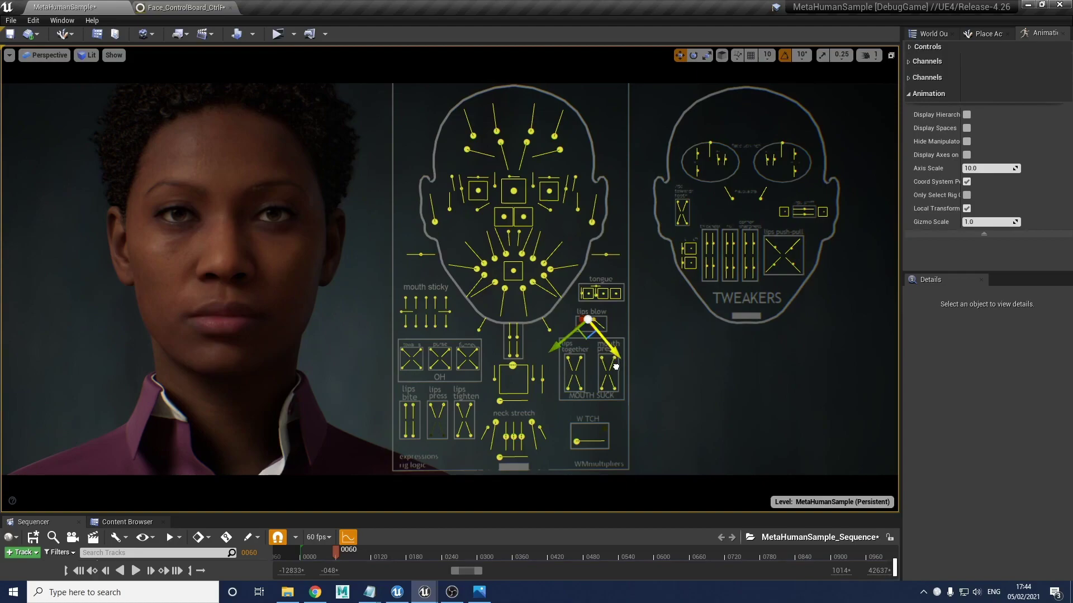
drag(620, 381, 620, 381)
drag(558, 346, 520, 349)
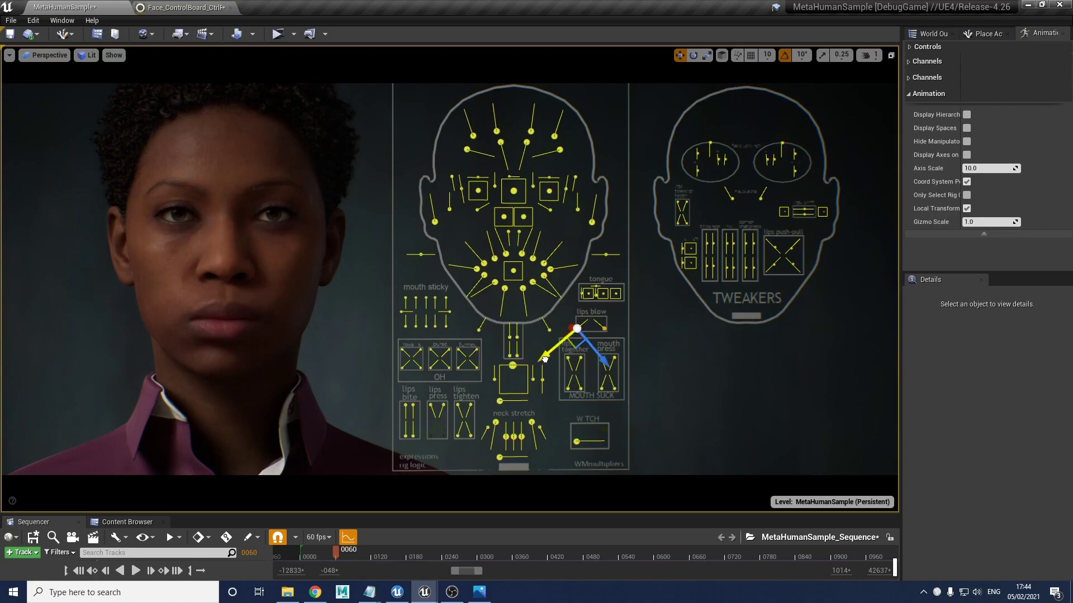
drag(519, 365, 530, 356)
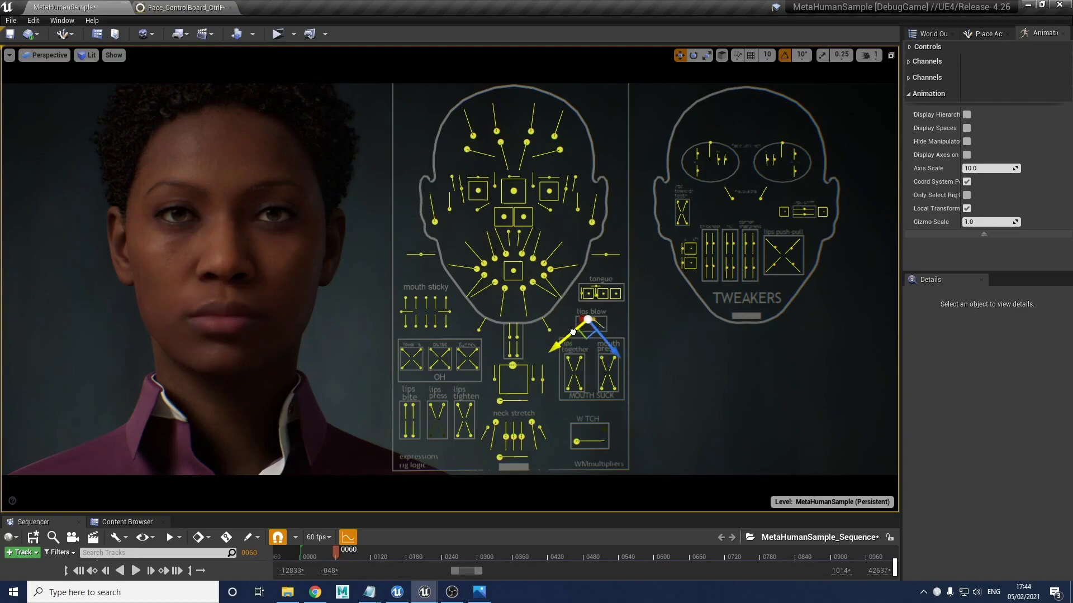
Step: Slide both cheek controls fully outward to puff the cheeks, and push the lips blow controls to their outer ends
click(607, 254)
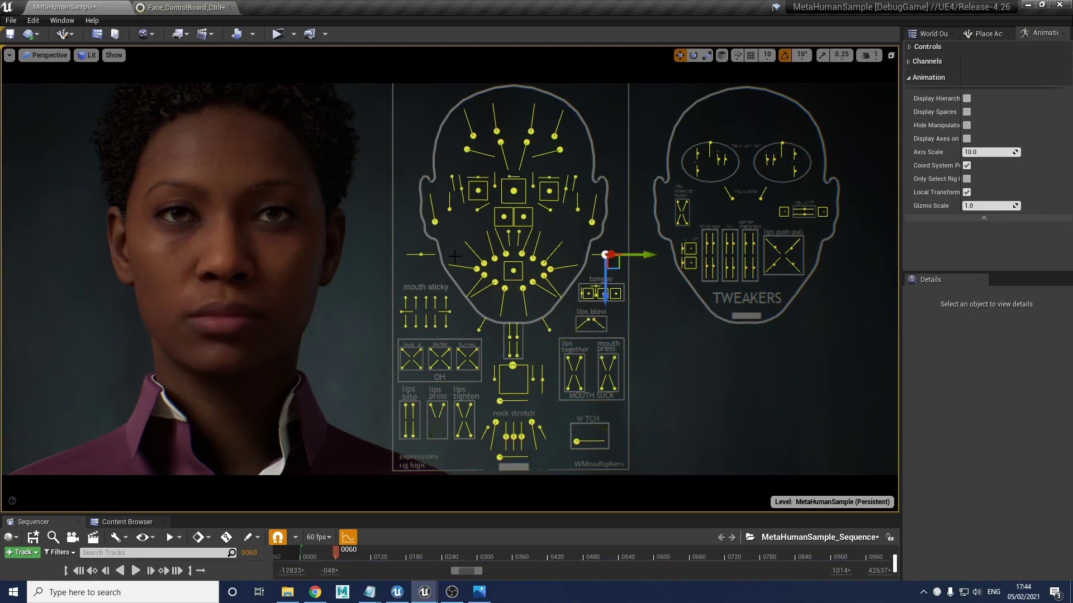
shift+click(422, 256)
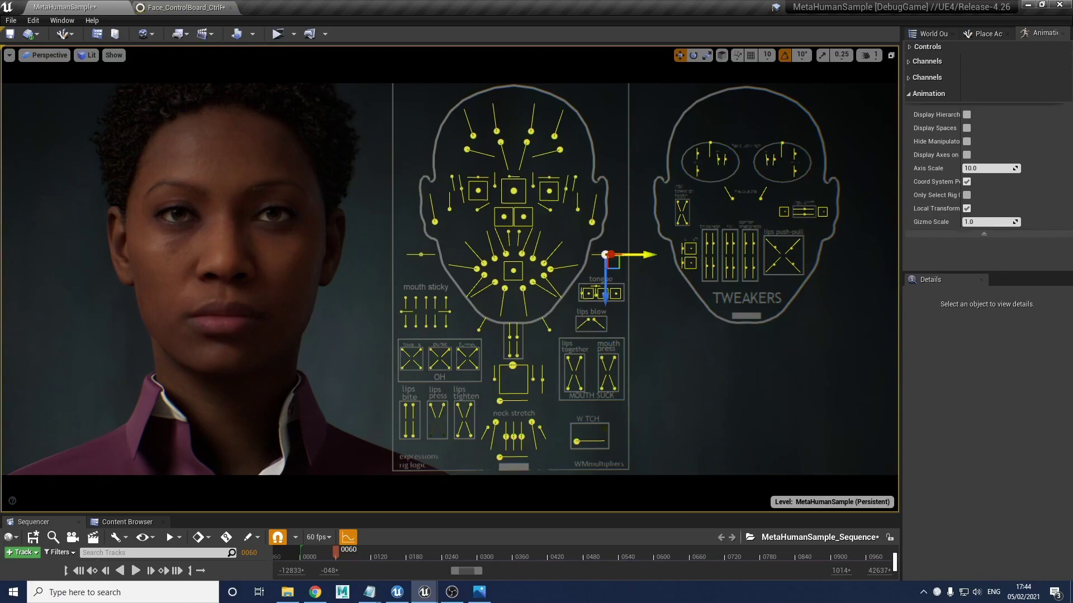
drag(633, 255, 691, 255)
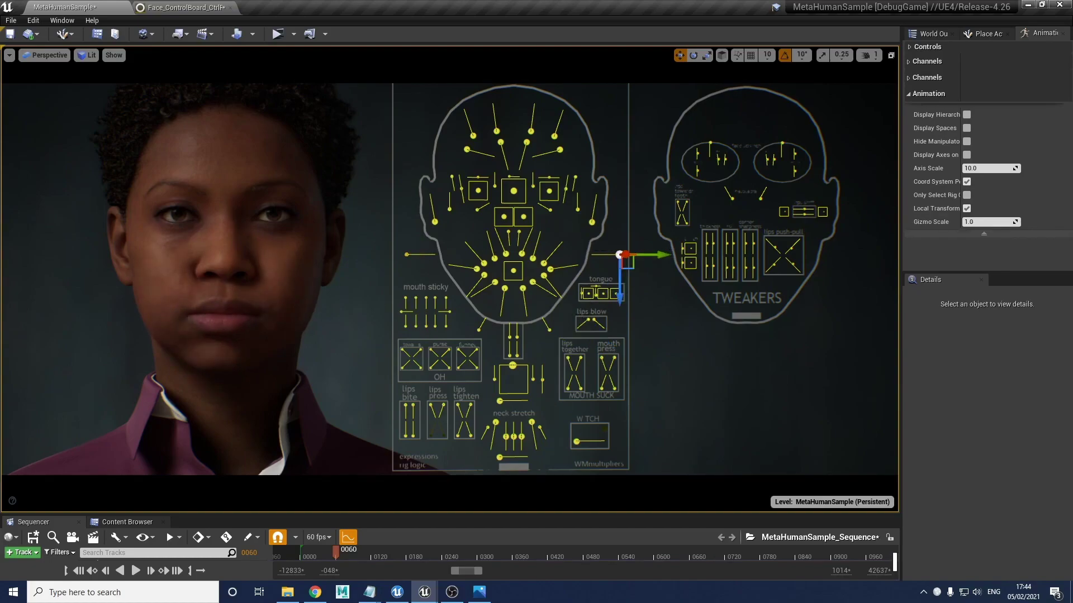
click(584, 317)
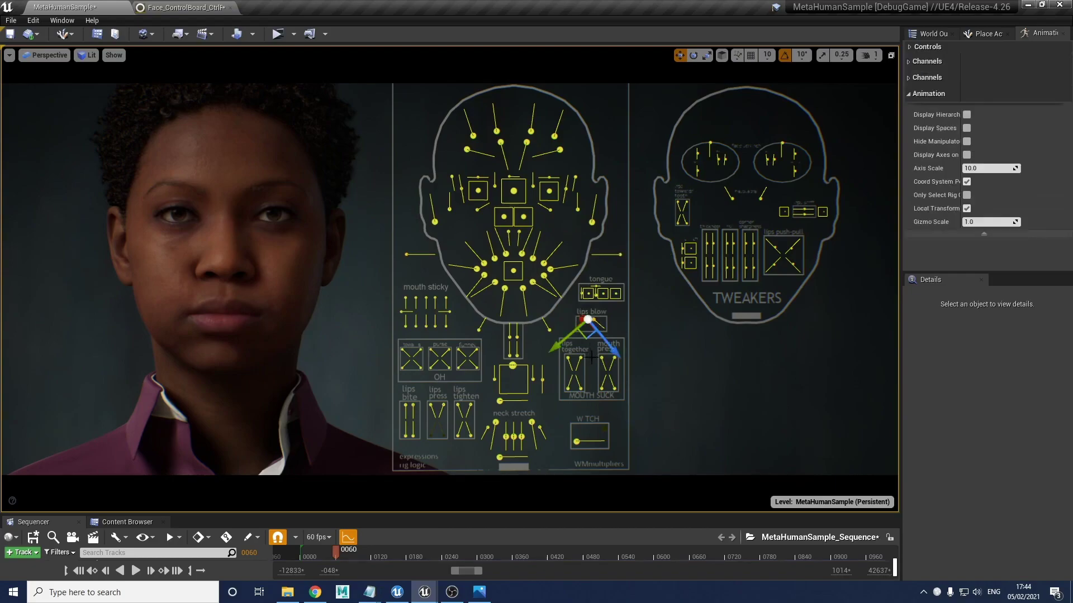
drag(562, 345, 526, 364)
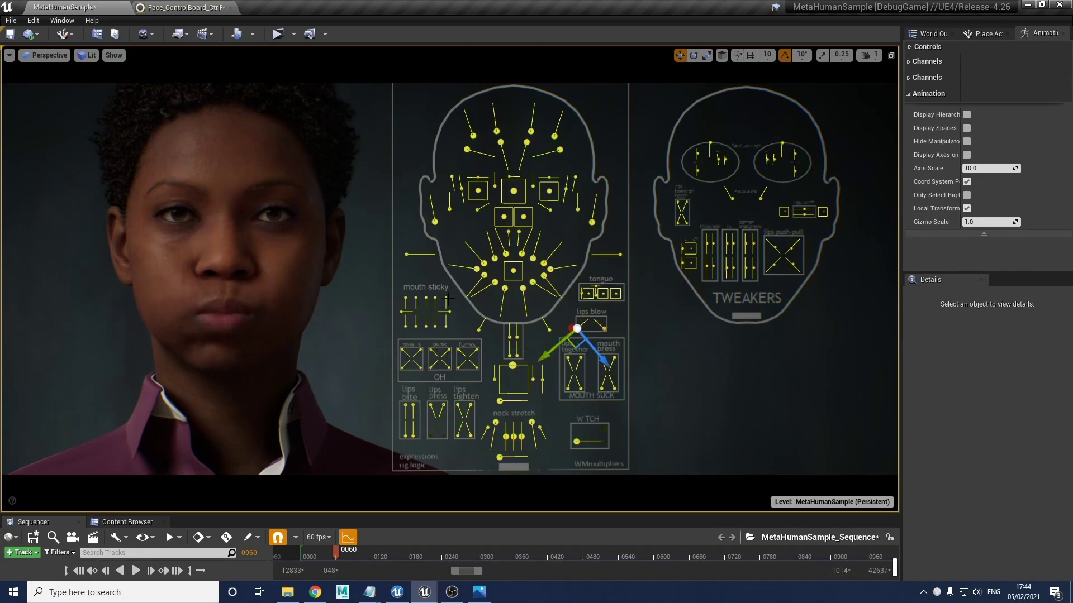
Step: Return the lips blow controls and both cheek controls to neutral to relax the puffed cheeks
drag(550, 353, 612, 292)
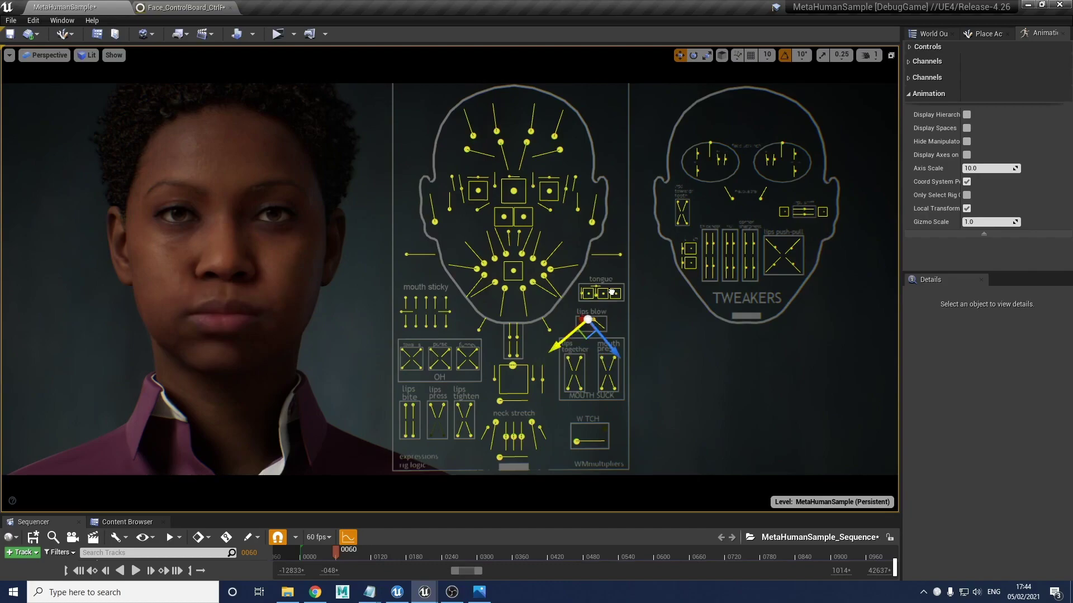
click(619, 255)
ctrl+click(406, 255)
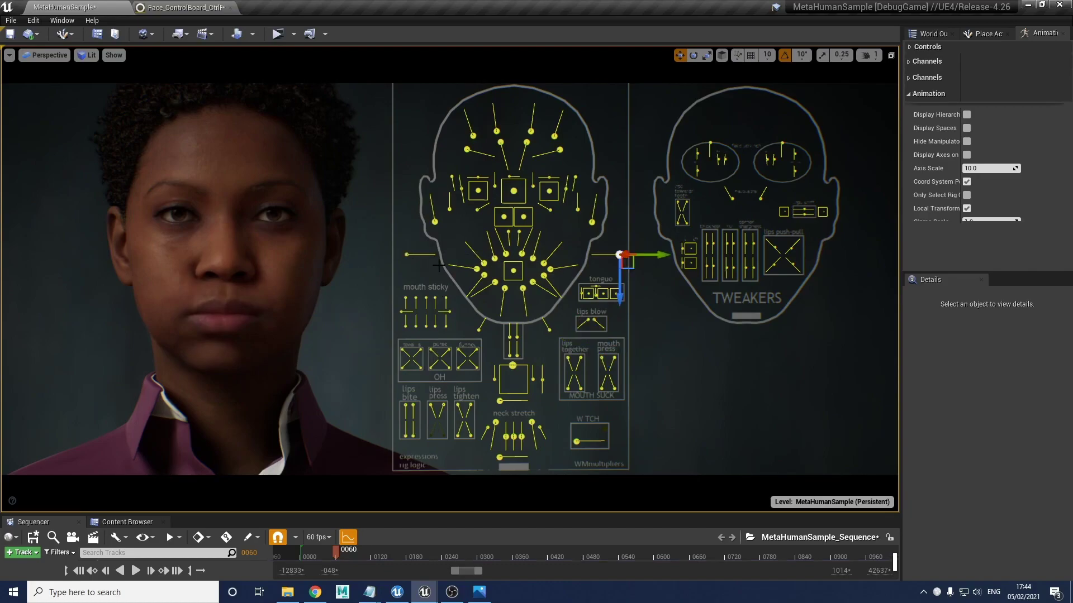
drag(660, 255, 647, 256)
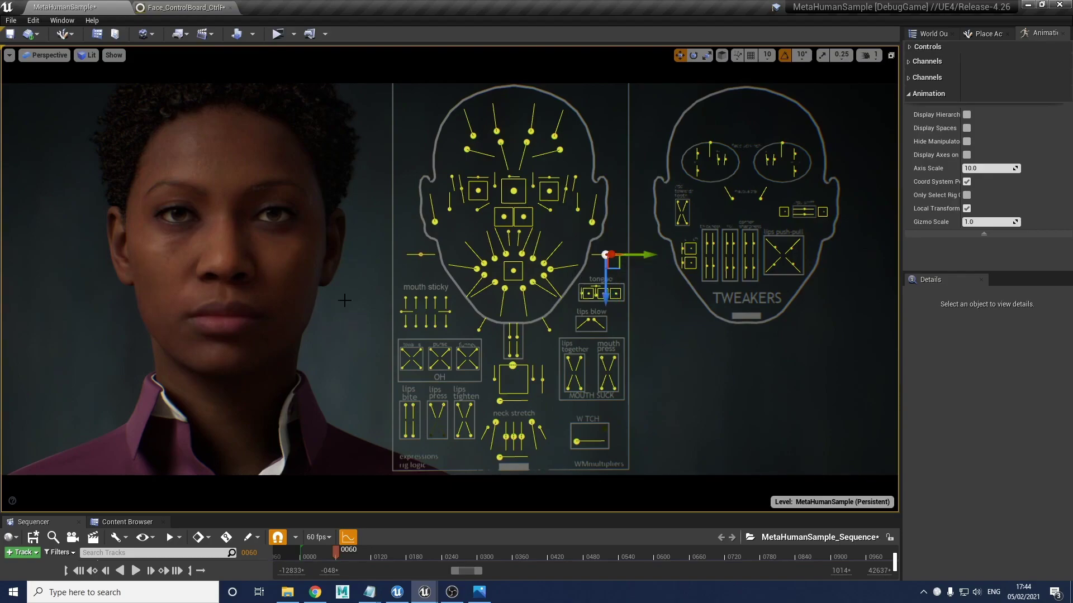
click(397, 300)
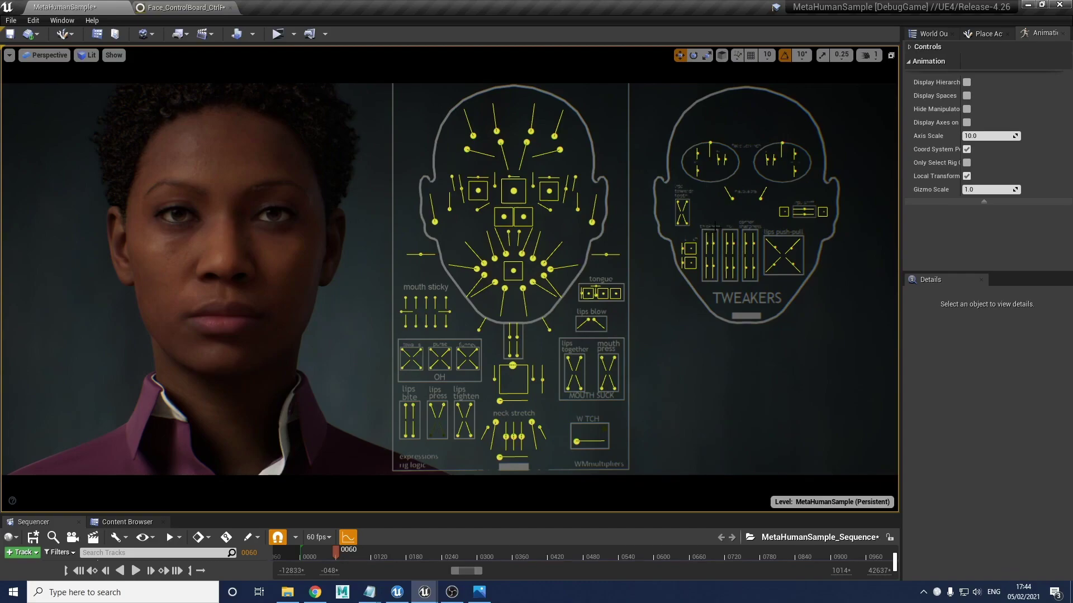
Step: Slide the lip thickness tweakers up and down to thin and thicken the lips, and return them to the middle
drag(704, 276, 703, 277)
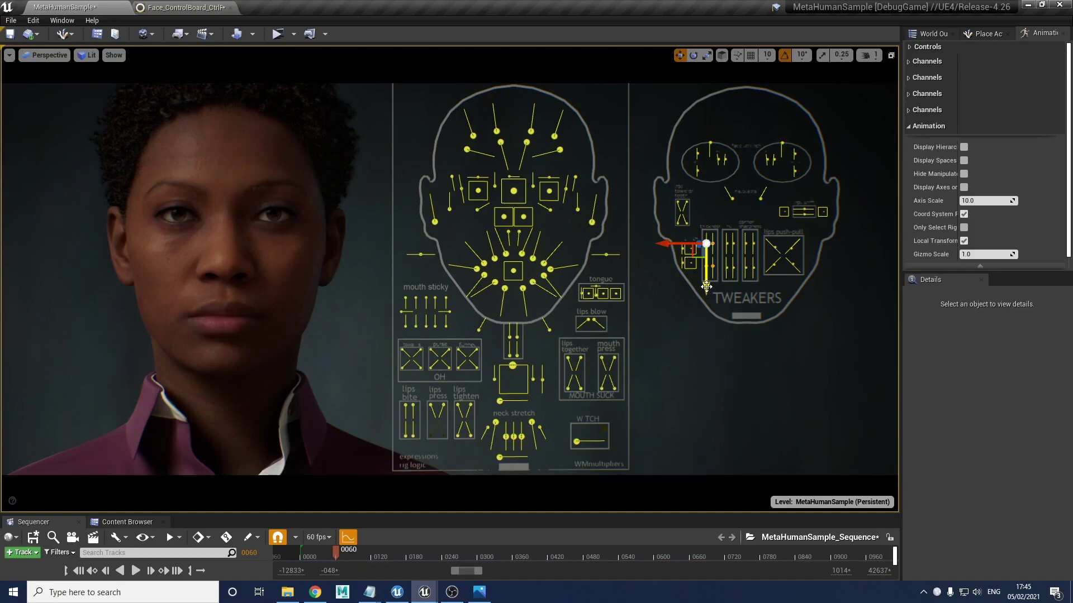
drag(707, 286, 708, 303)
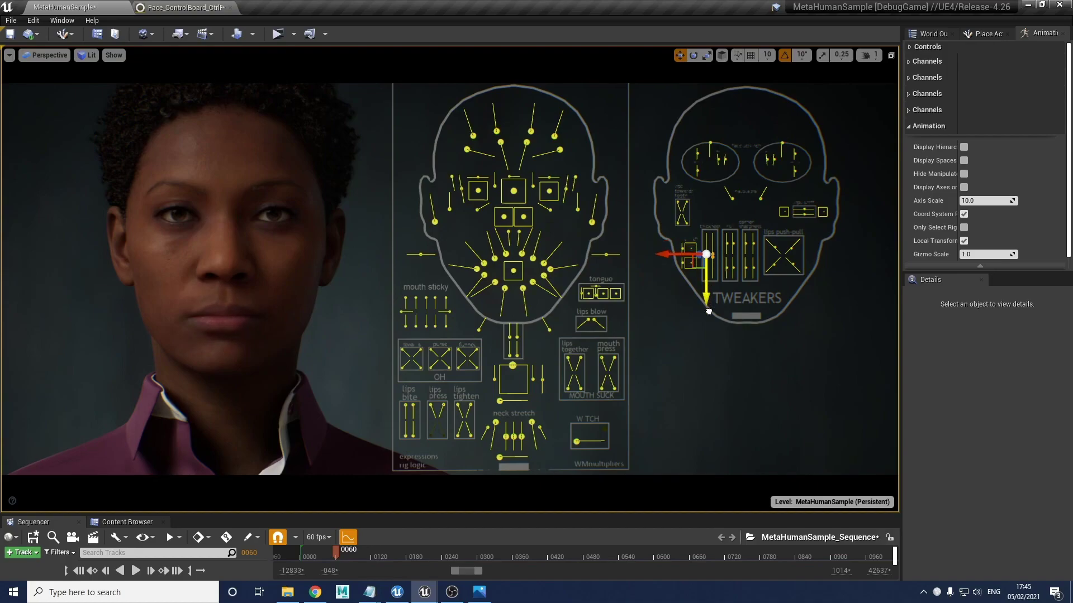
click(511, 366)
mouse_move(512, 387)
mouse_down()
mouse_move(512, 405)
mouse_move(512, 391)
mouse_up()
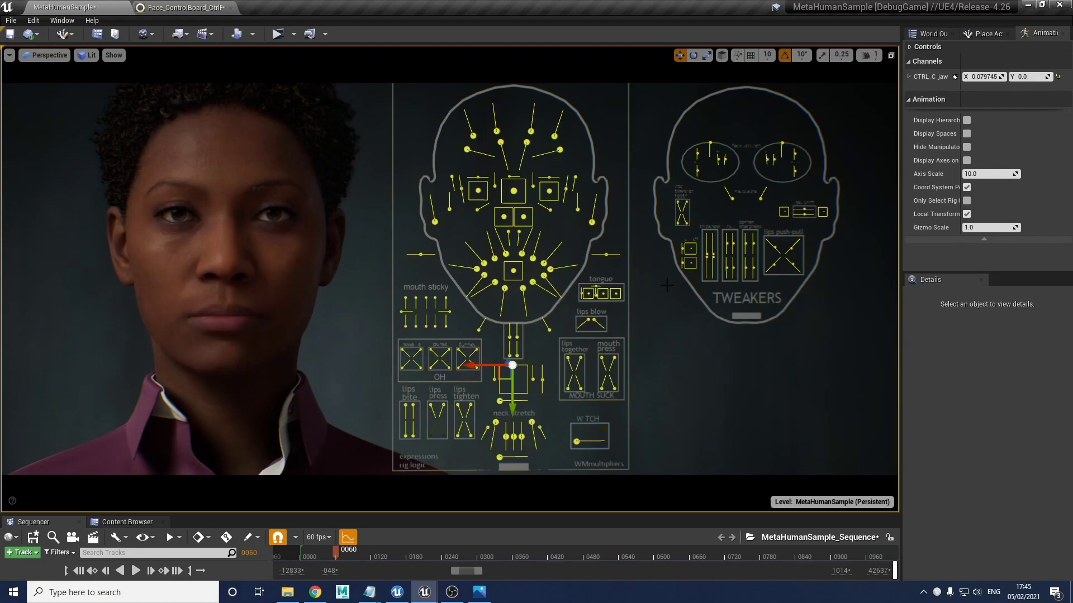
drag(715, 264, 700, 251)
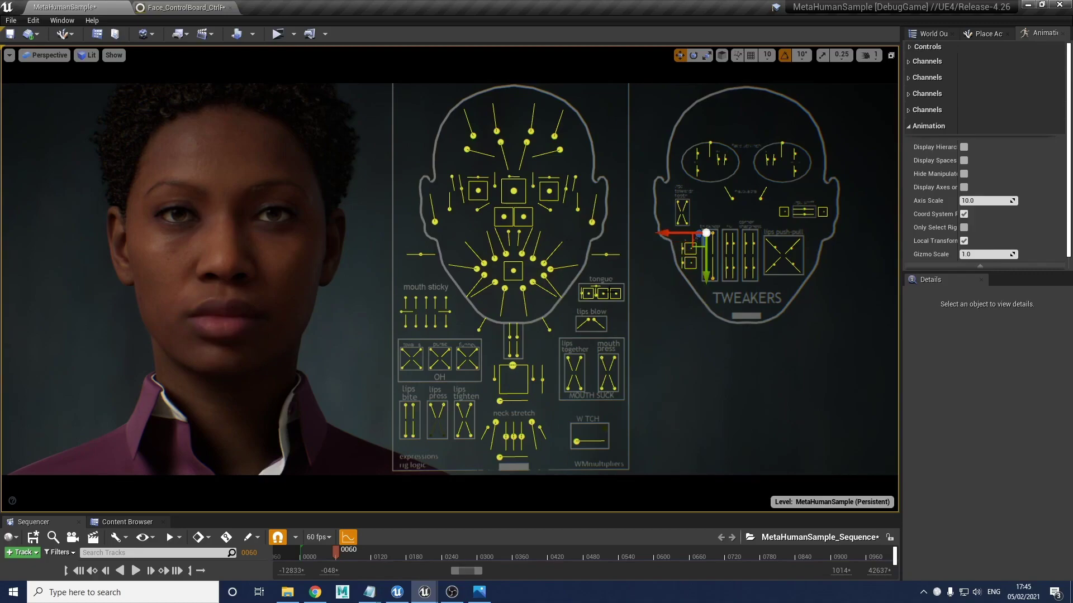
drag(706, 266, 708, 286)
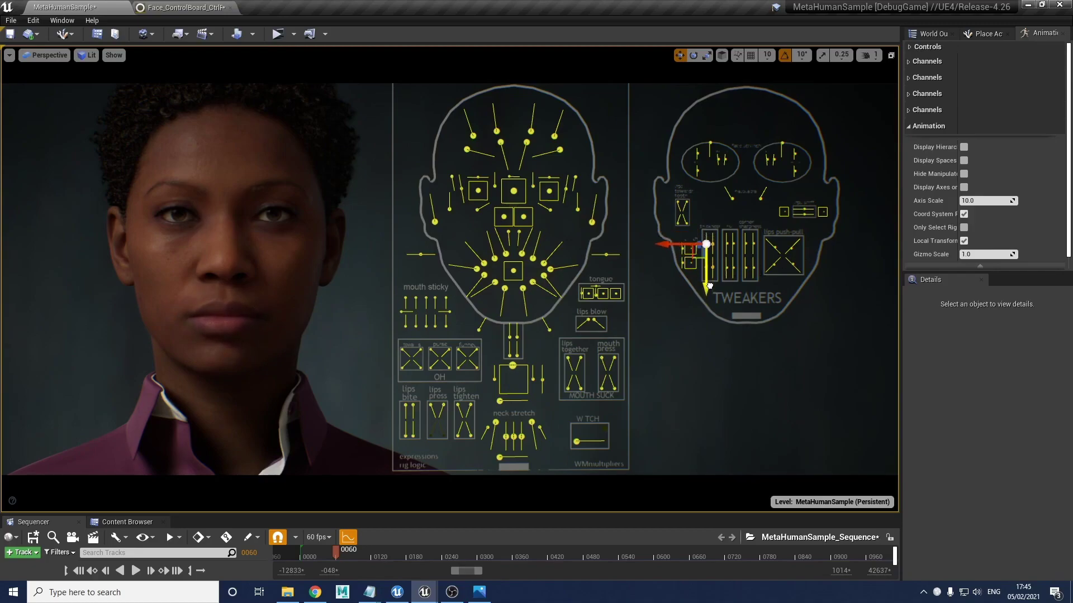
Step: Raise both upper lip controls to expose the teeth, and slide the thickness tweakers down and back to the middle
click(522, 254)
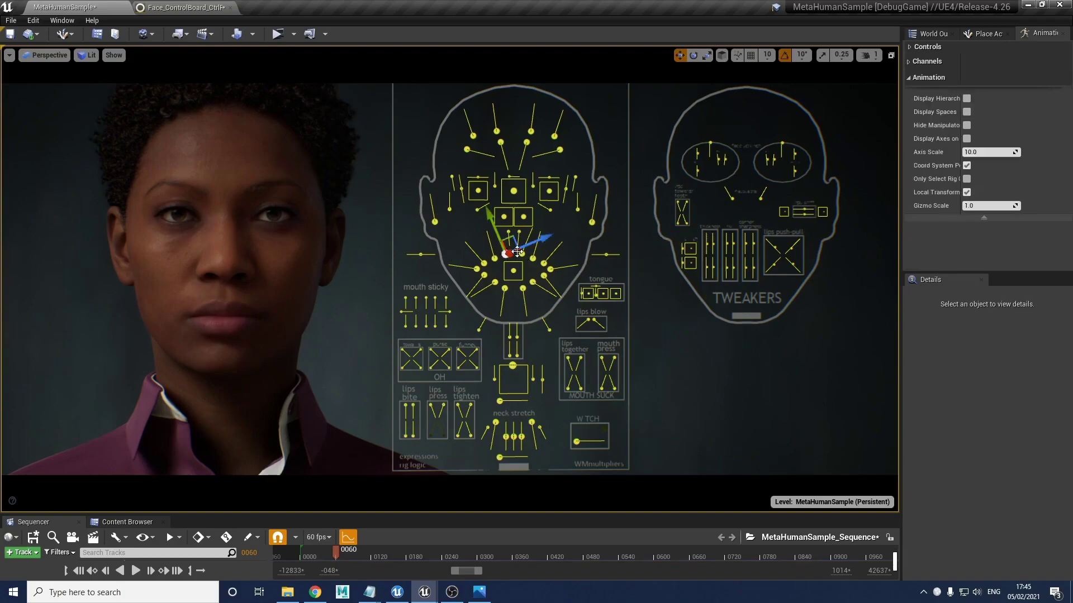
drag(538, 217, 545, 198)
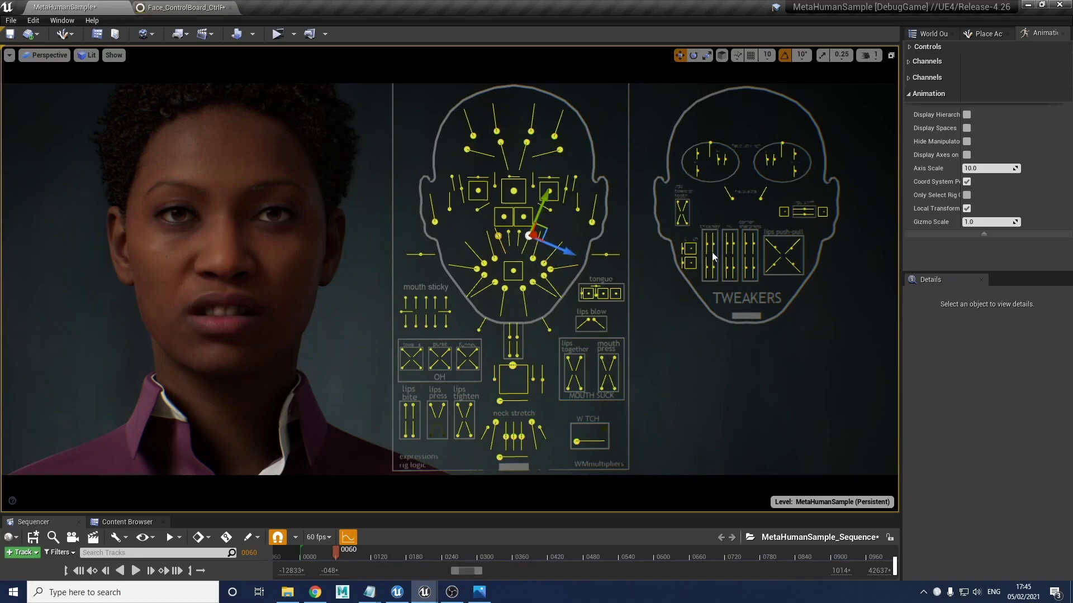
click(706, 244)
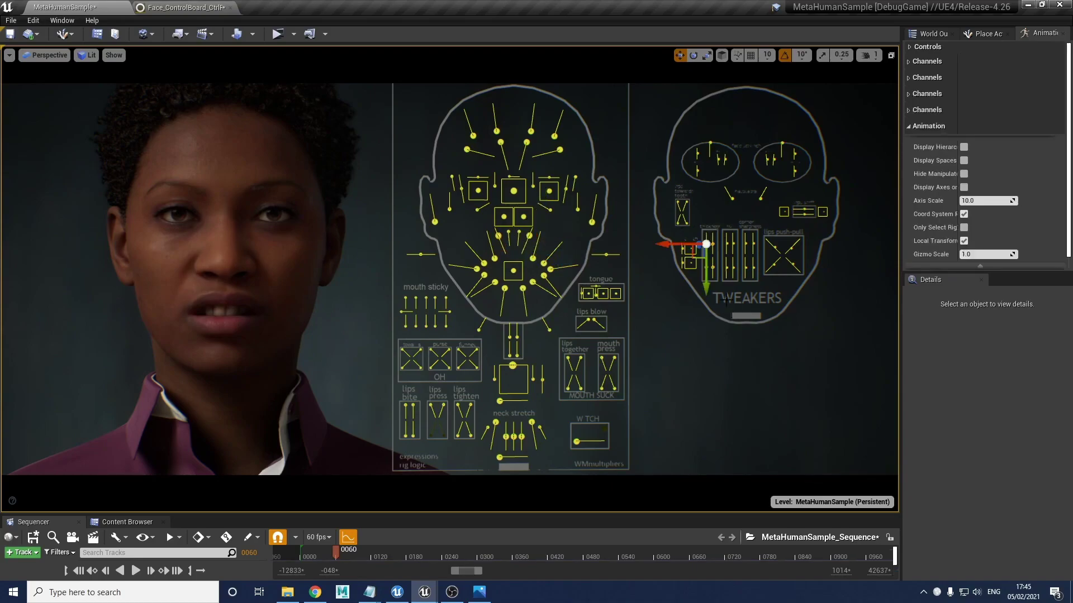
click(714, 229)
click(709, 263)
mouse_move(706, 287)
mouse_down()
mouse_move(704, 298)
mouse_move(702, 274)
mouse_move(704, 297)
mouse_up()
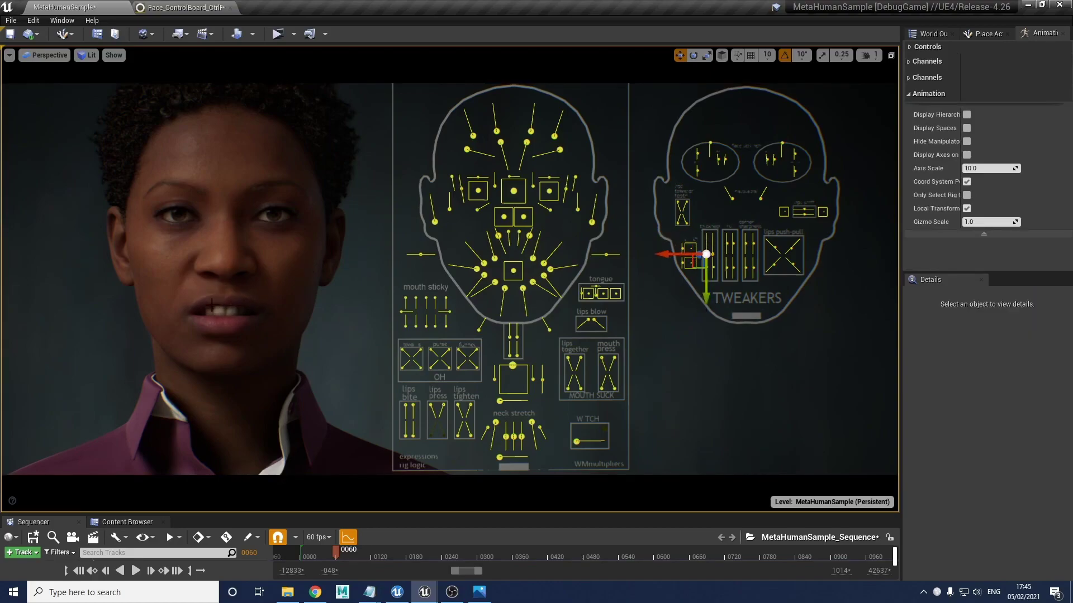
mouse_move(710, 301)
mouse_down()
mouse_move(707, 273)
mouse_move(708, 284)
mouse_up()
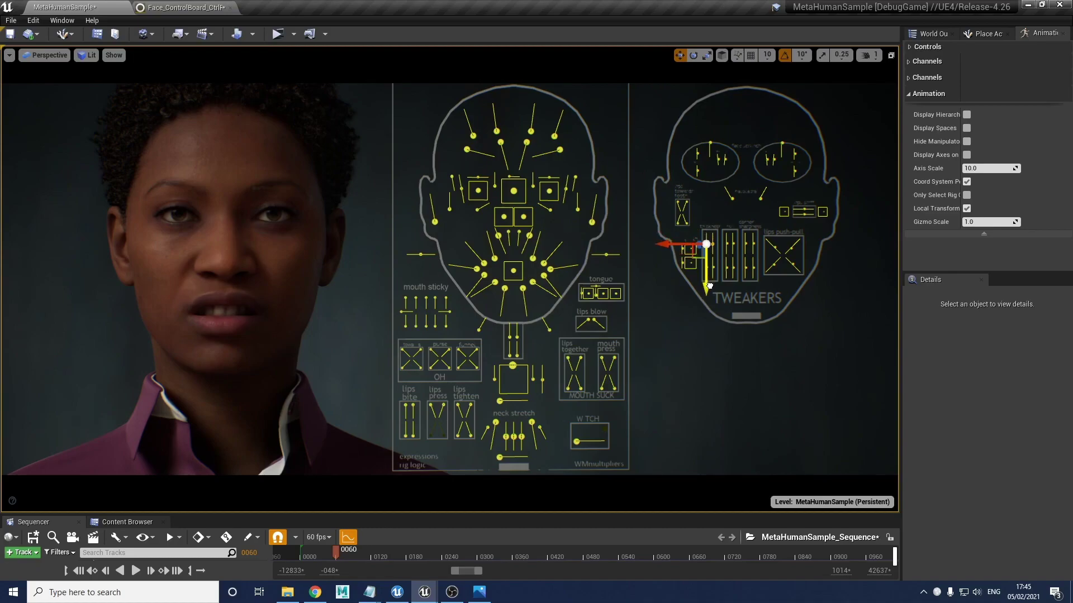
Step: Lower both upper lip controls back to neutral
click(498, 235)
click(529, 236)
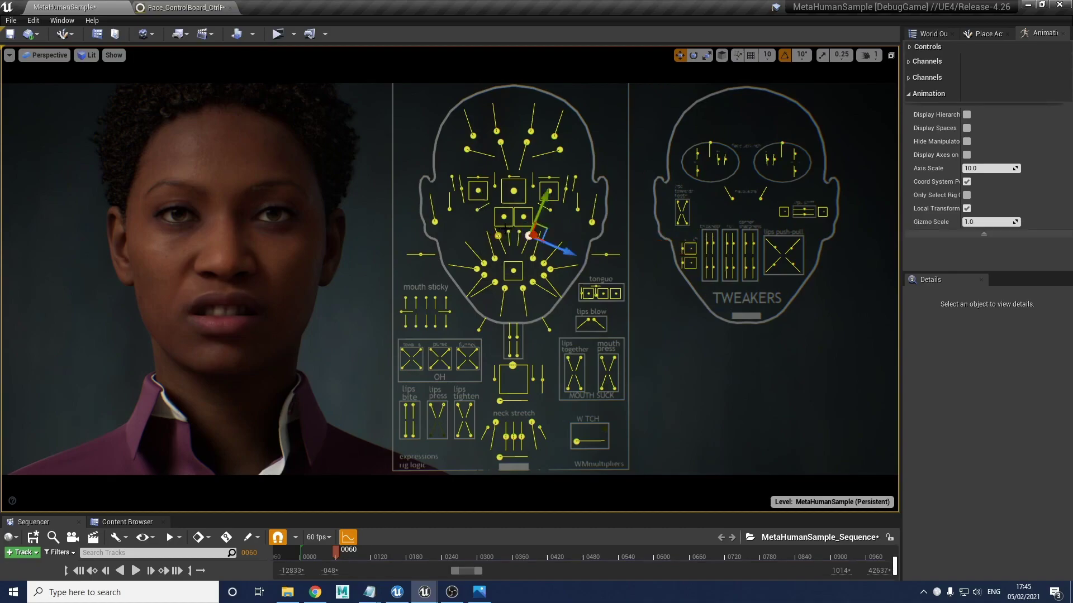
drag(551, 197, 629, 260)
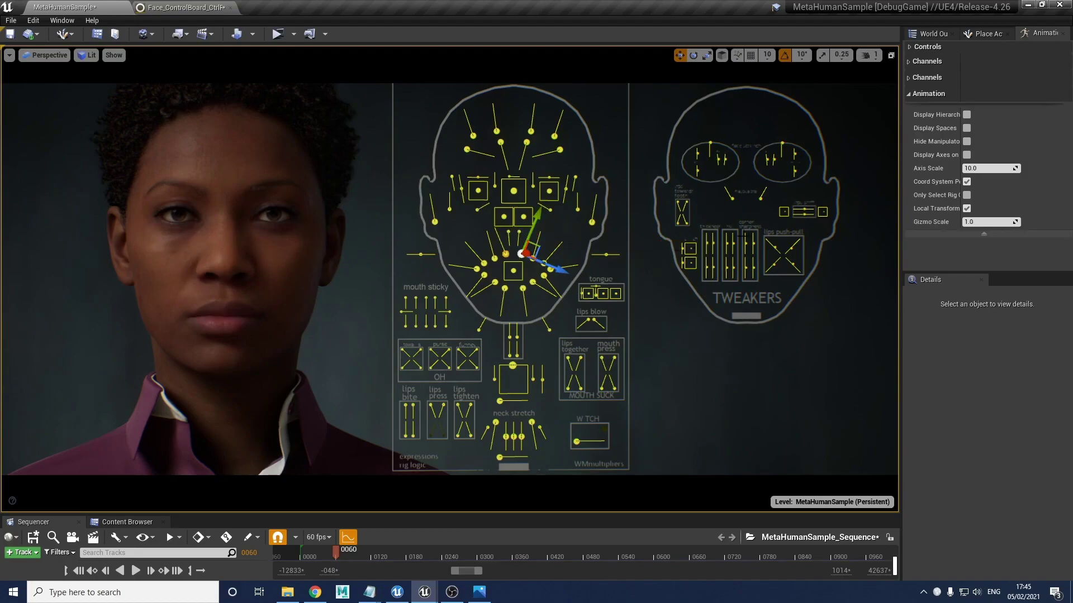
Step: Try sliding the lip tweakers between the thickness and corner sharpness columns down and up, and undo the last move
click(739, 246)
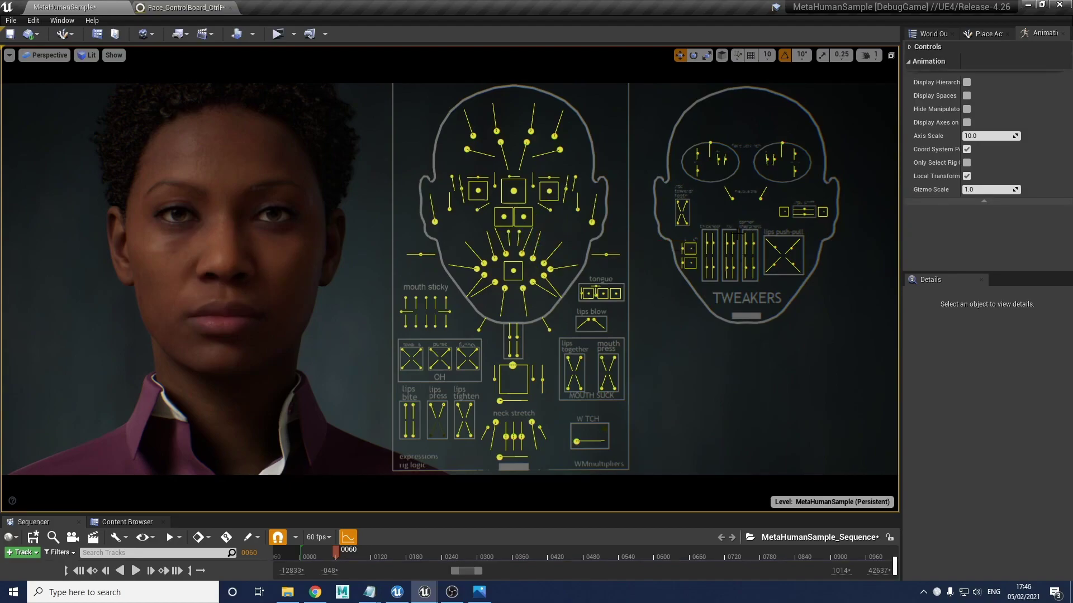
click(725, 270)
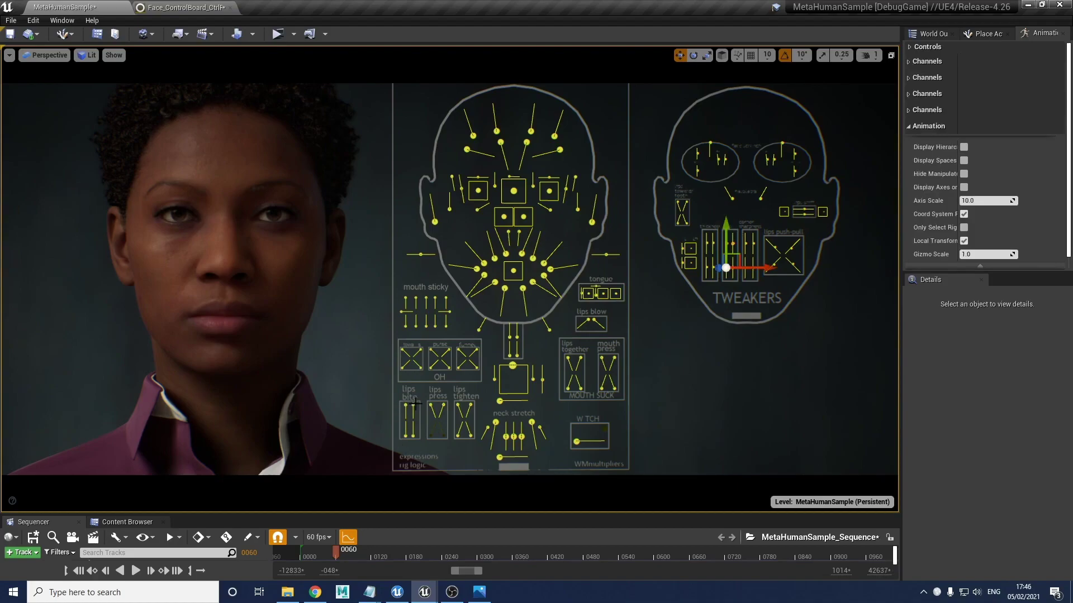
drag(725, 225, 734, 263)
drag(727, 226, 728, 222)
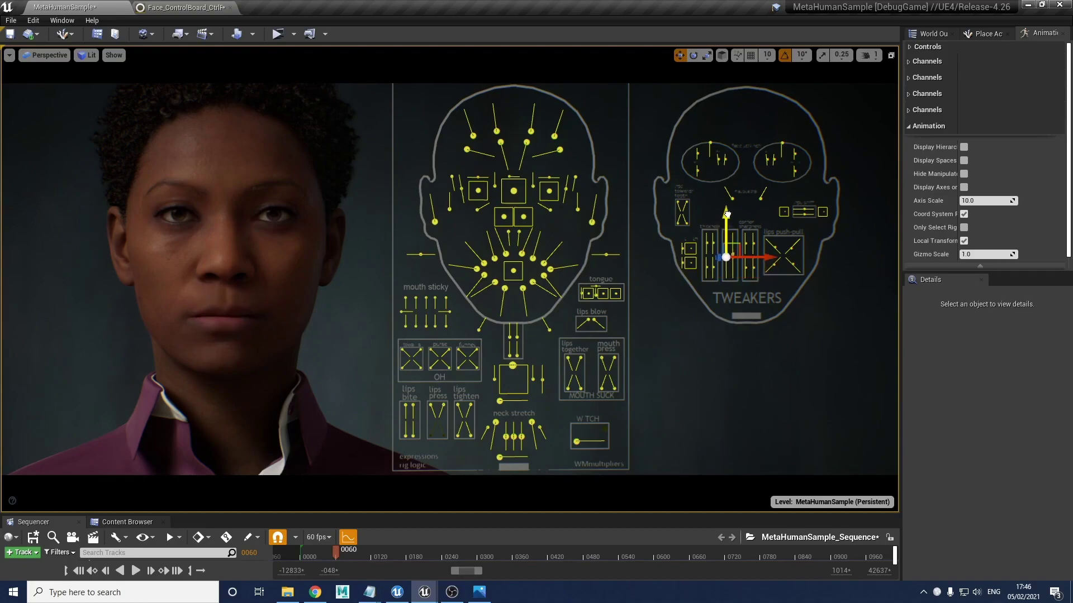
key(ctrl+z)
Step: Open the jaw partway, slide the corner sharpness tweakers up and down to reshape the mouth corners, and close the jaw again
click(756, 286)
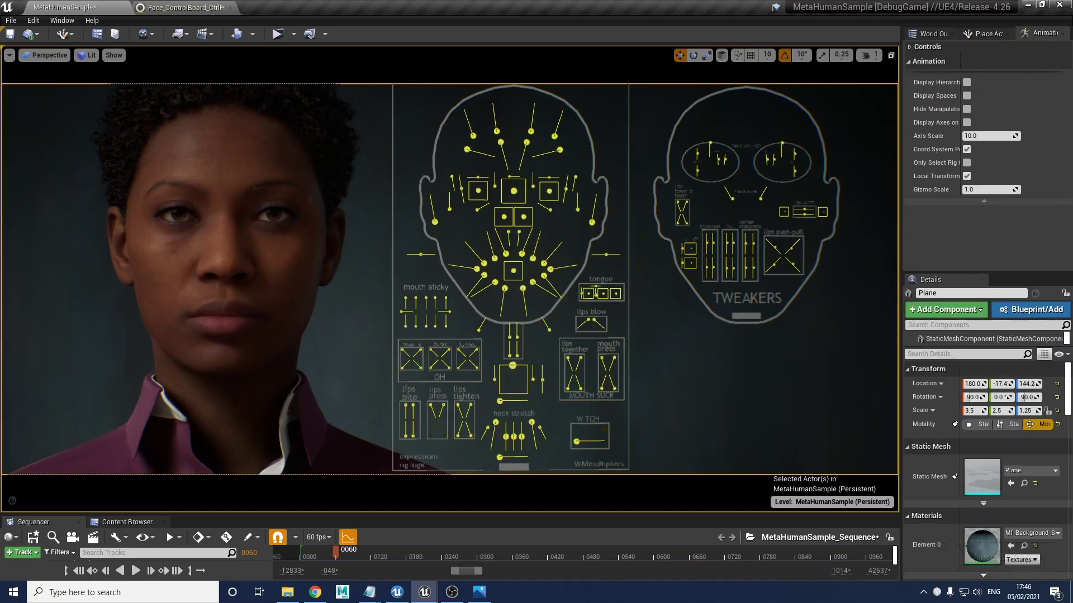
click(512, 366)
drag(512, 391, 513, 420)
click(759, 220)
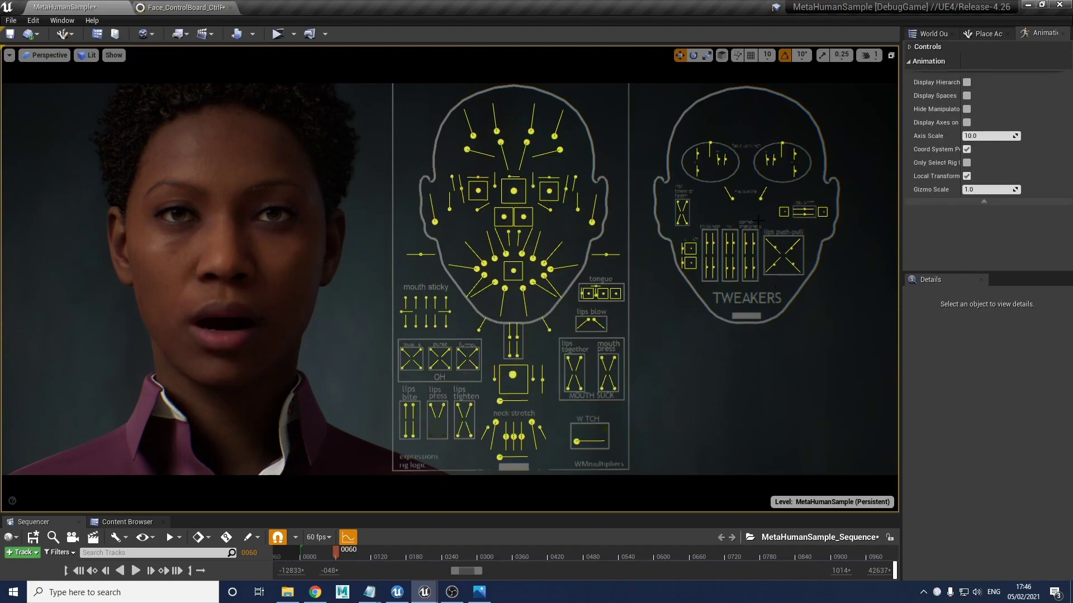
ctrl+alt+drag(758, 229, 741, 285)
drag(744, 230, 743, 225)
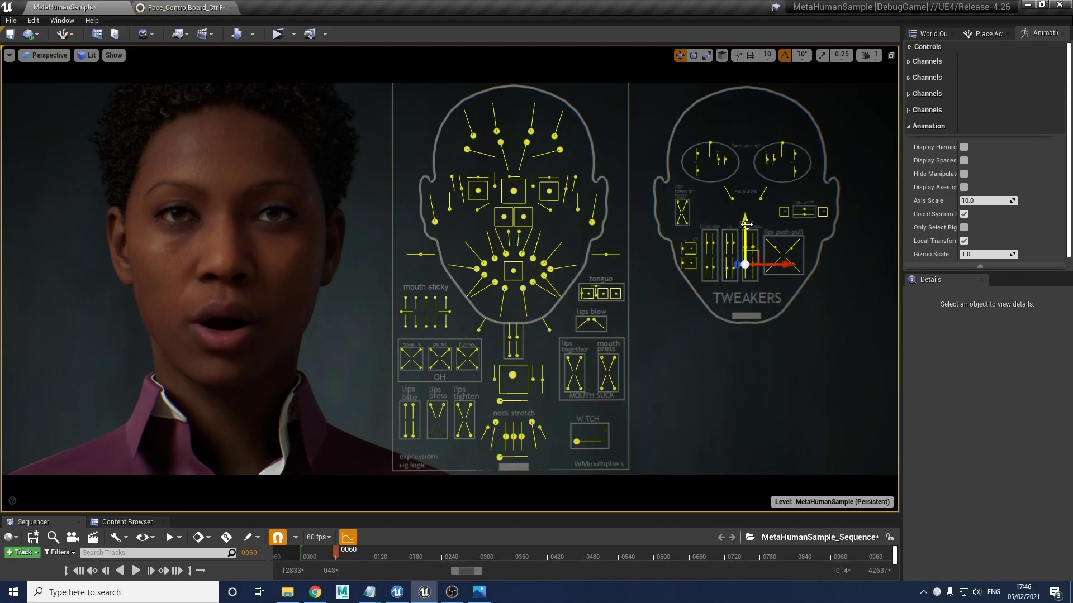
drag(745, 224, 747, 234)
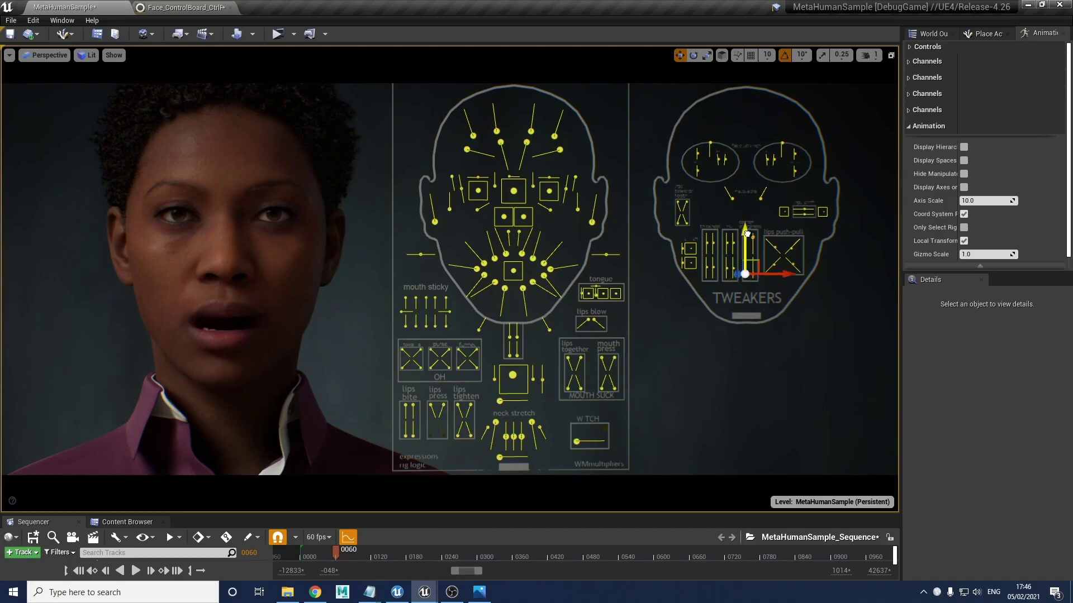
click(511, 376)
drag(513, 412, 510, 371)
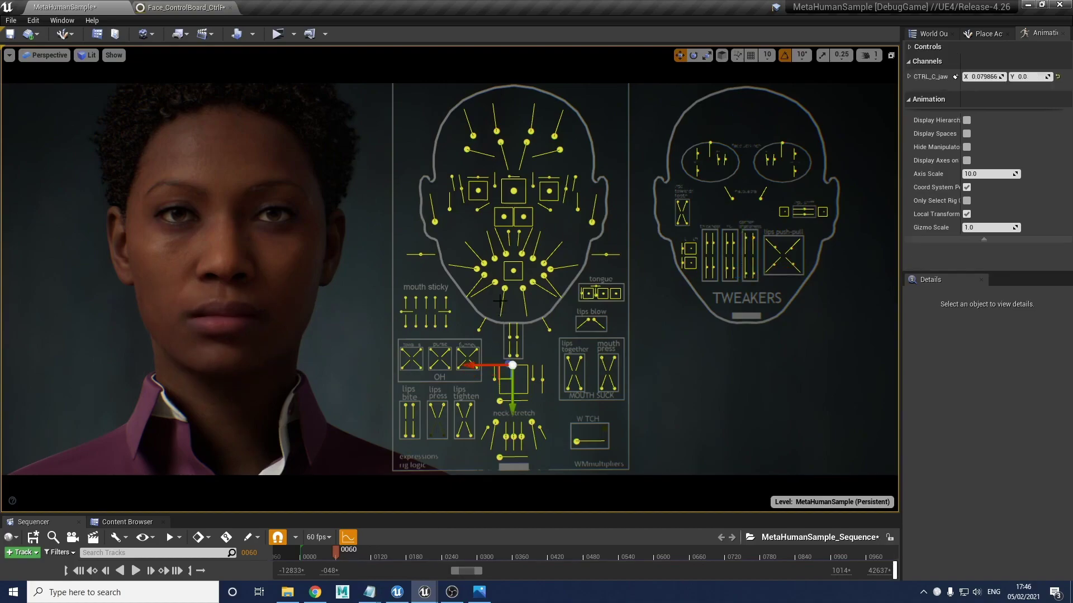
Step: Pull the upper and lower mouth corner controls on both sides outward together to stretch the mouth and bare the teeth
click(484, 275)
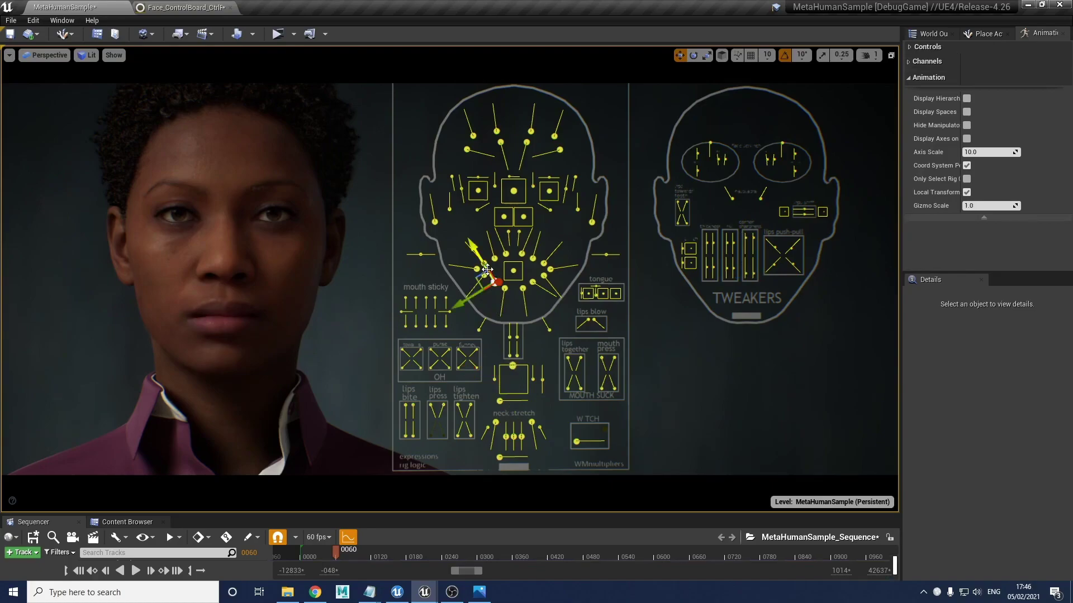
click(543, 263)
shift+click(532, 283)
shift+click(484, 263)
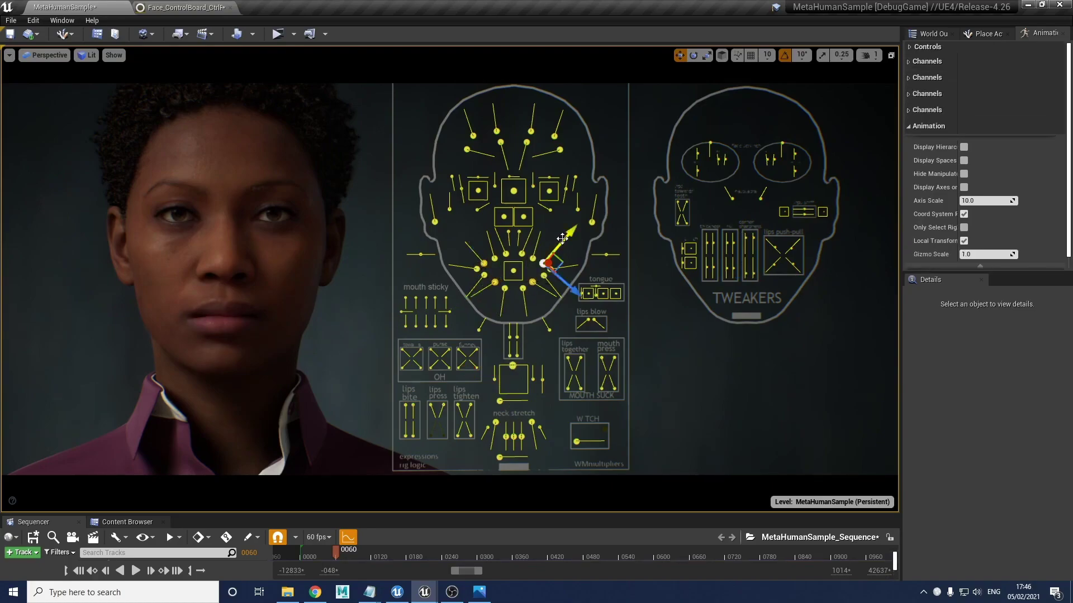
drag(568, 234, 588, 213)
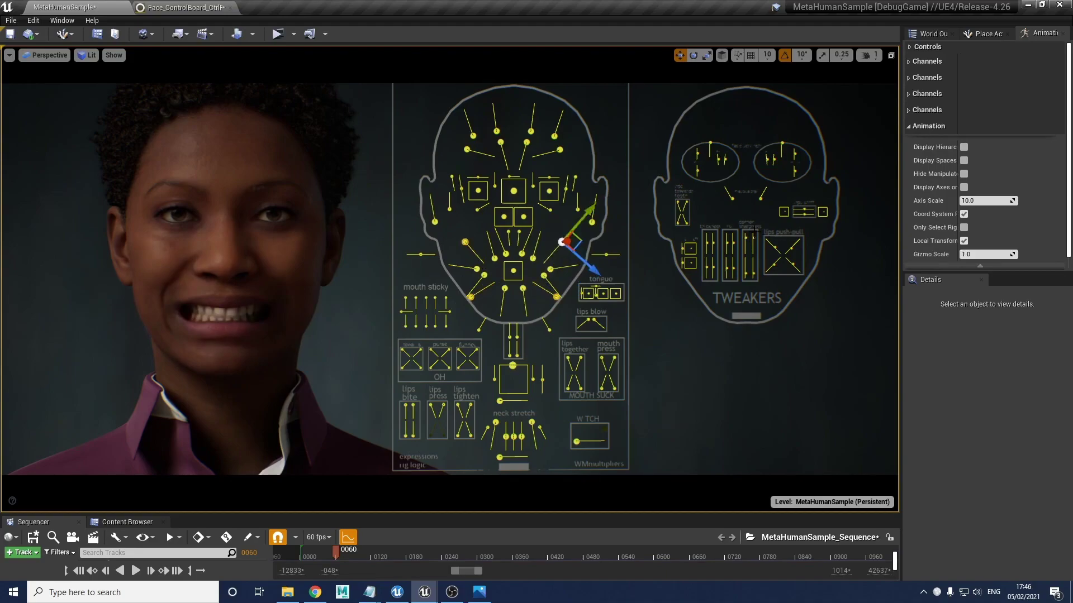
Step: Try the corner sharpness tweakers on the stretched mouth, and open the jaw to a Y value of about 0.37
click(743, 277)
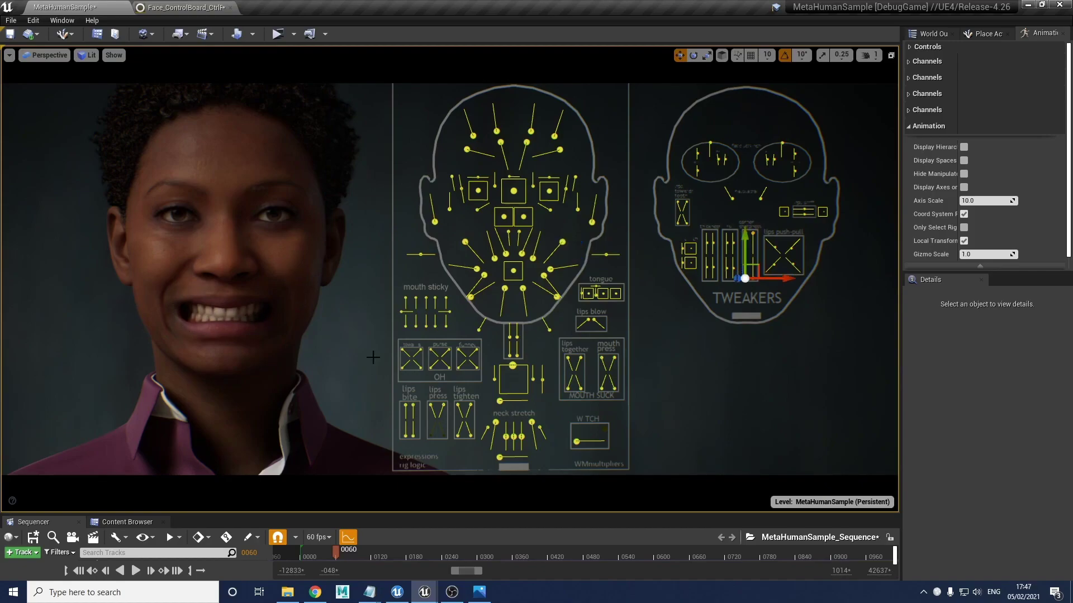
click(516, 390)
drag(516, 390, 511, 411)
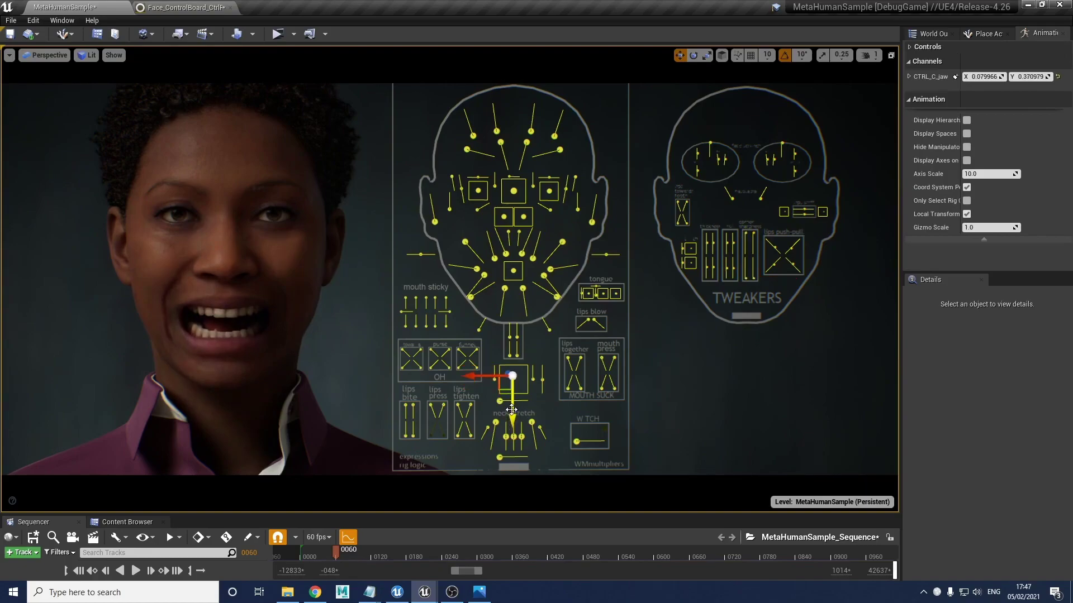
Step: Undo the recent jaw and mouth corner moves until the mouth is closed and neutral, and clear the control selection
key(ctrl+z)
key(ctrl+z)
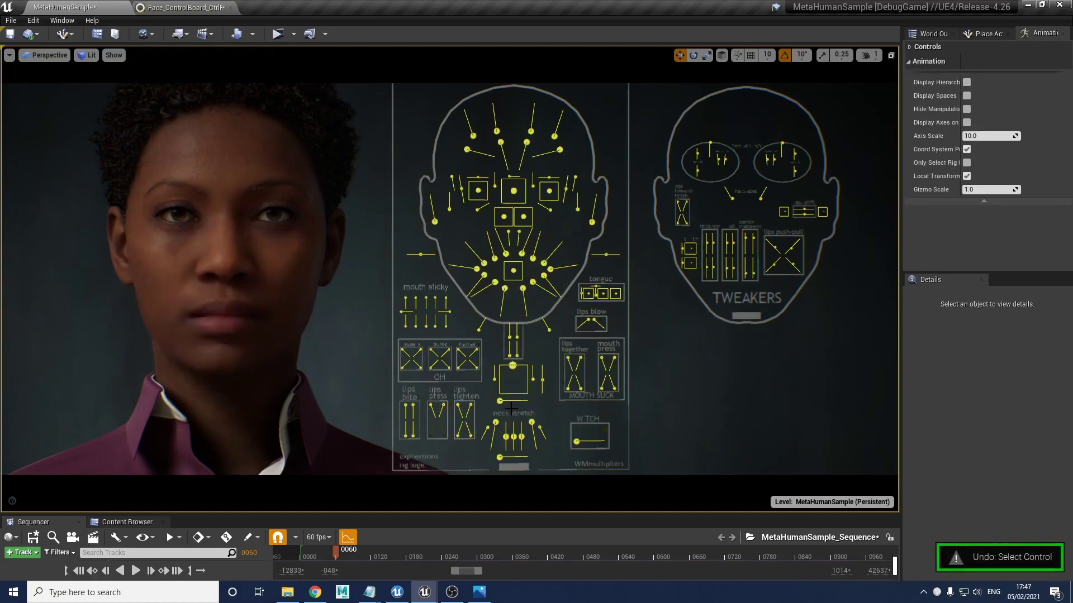
key(ctrl+z)
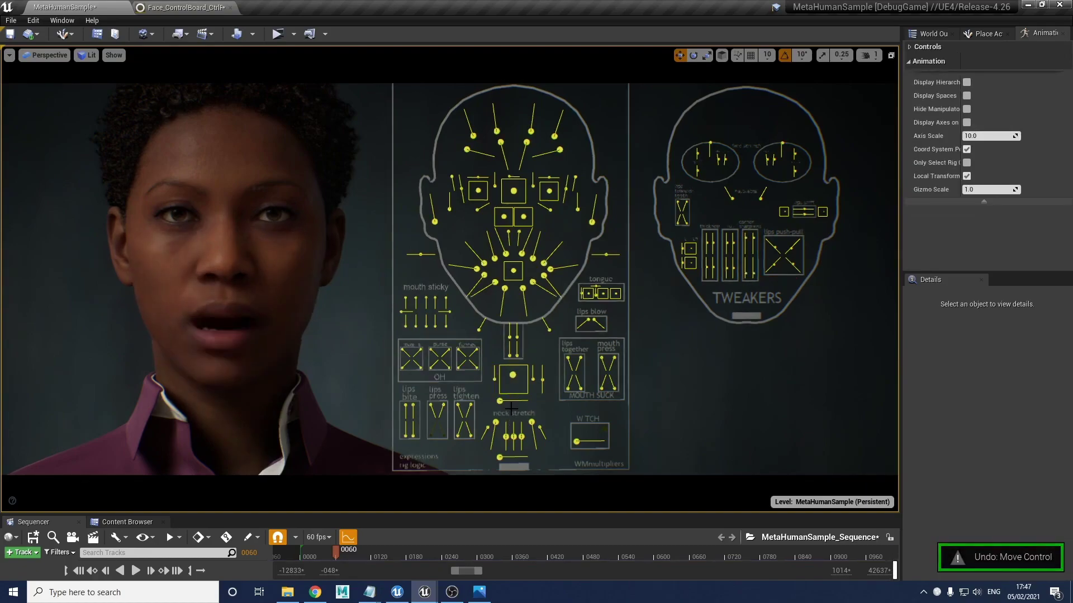
key(ctrl+z)
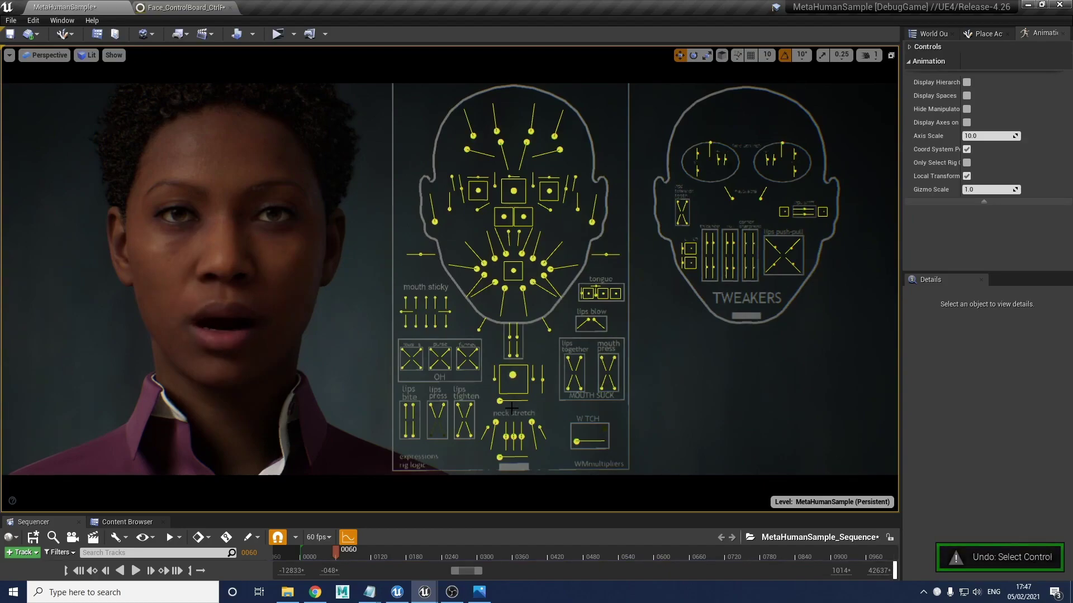
key(ctrl+z)
click(649, 299)
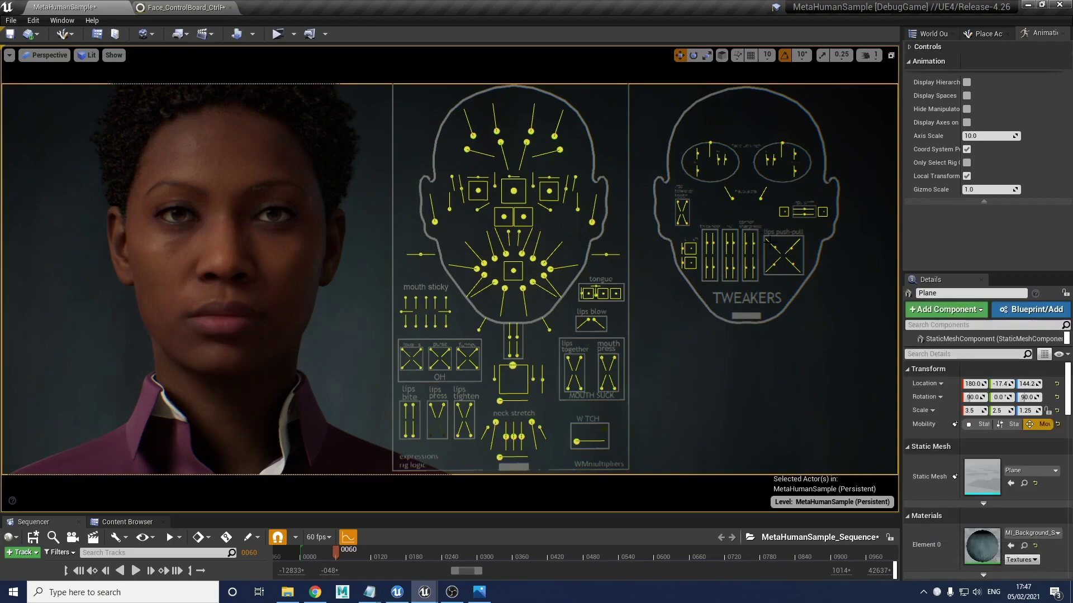
Step: Try sliding the lips push-pull tweakers along their diagonal lines, and undo the move
click(789, 249)
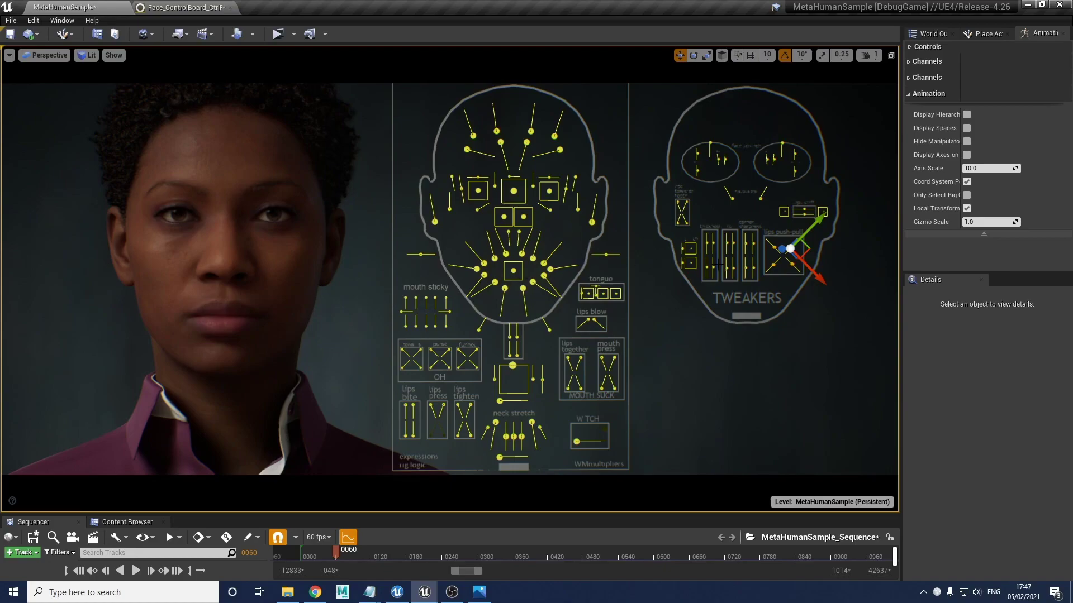
mouse_move(816, 223)
mouse_down()
mouse_move(810, 230)
mouse_move(817, 214)
mouse_up()
key(ctrl+z)
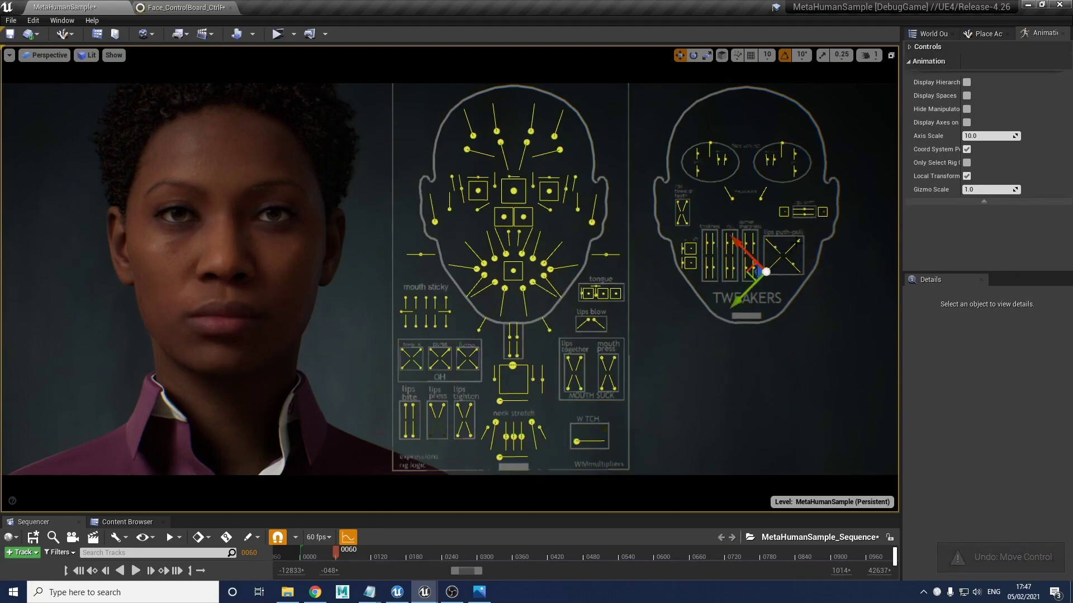
key(ctrl+y)
drag(826, 213, 819, 220)
click(856, 241)
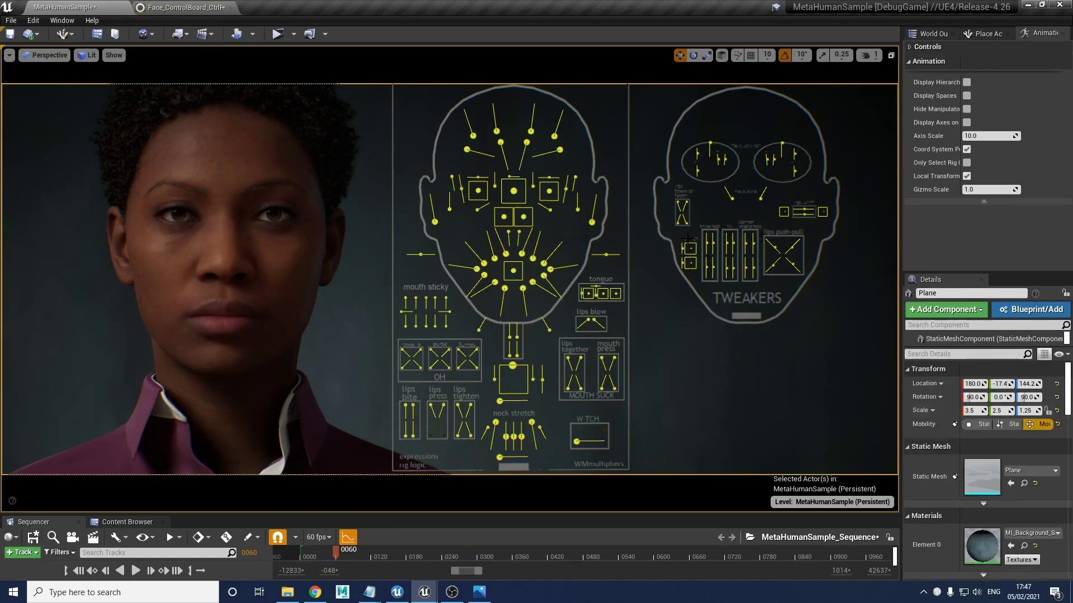
Step: Try the upper teeth tweaker at a Y value of about -0.89 with the jaw opened to about 0.76, and reset both
click(512, 365)
drag(512, 368, 512, 386)
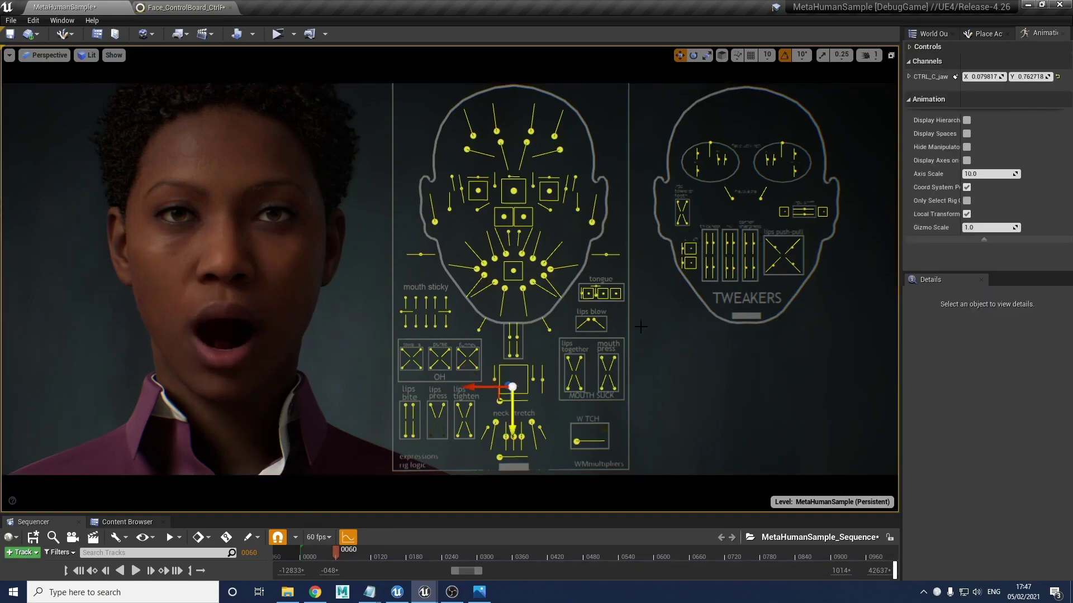
click(691, 249)
drag(692, 213, 693, 220)
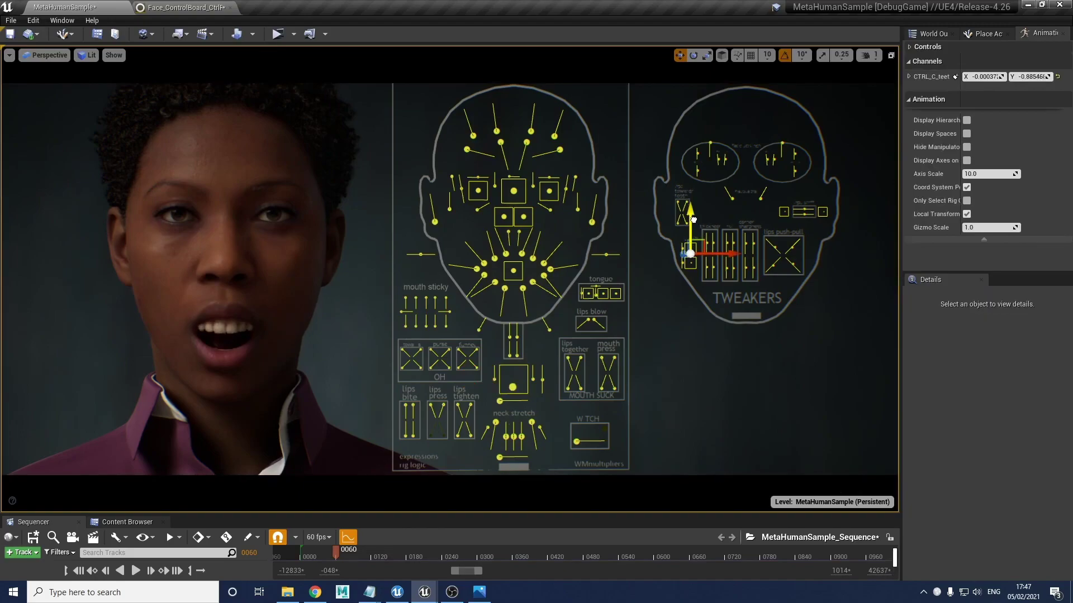
key(ctrl+z)
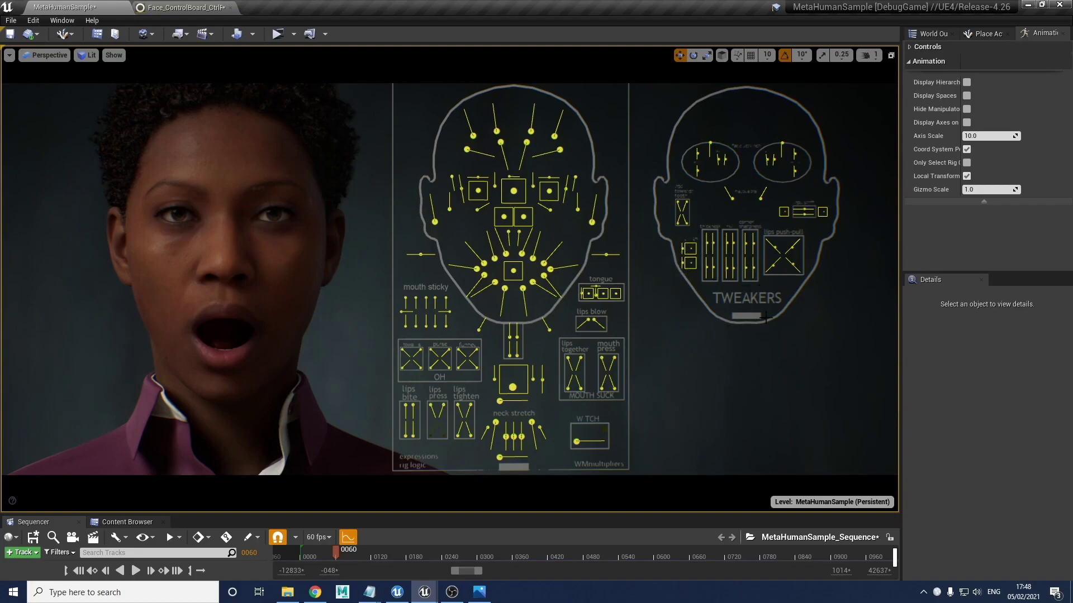
click(512, 387)
drag(511, 428, 511, 407)
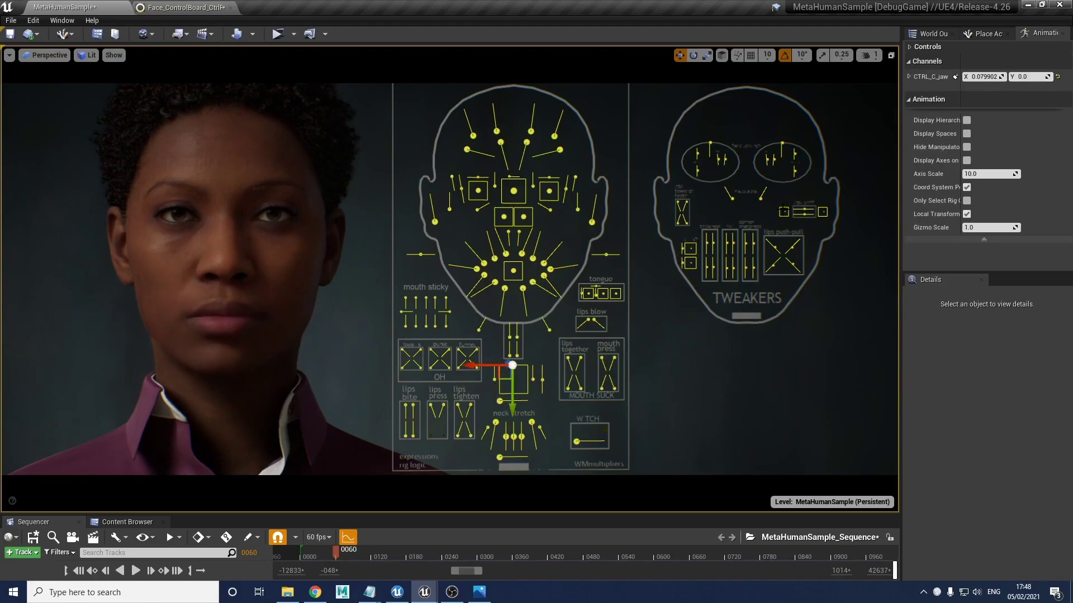
Step: Move both square mouth tweakers together to X about 0.25 and Y about -0.62, and bring Y back to about 0
click(784, 212)
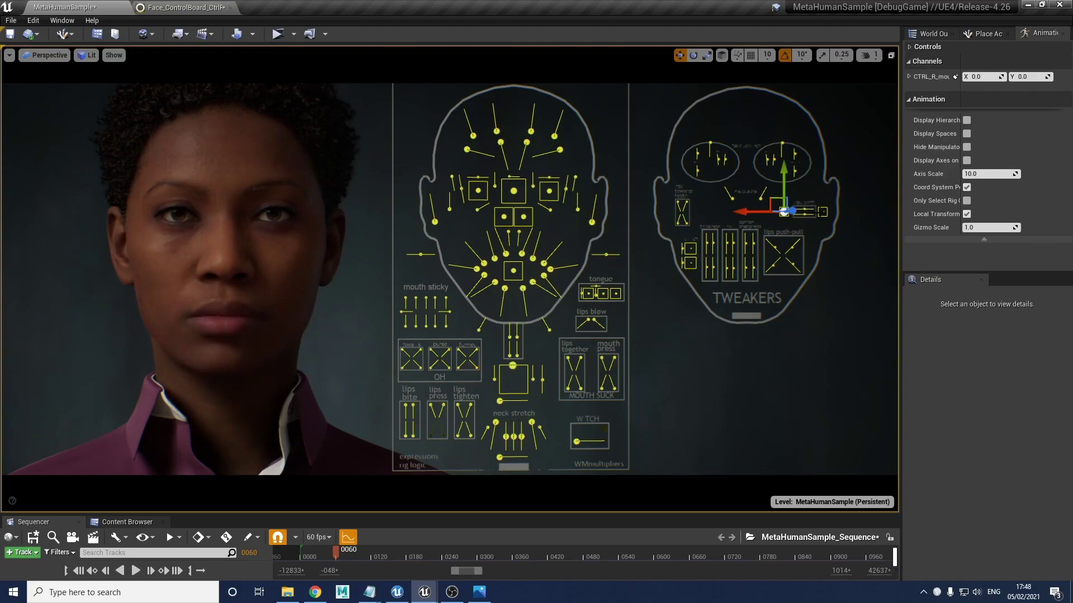
shift+click(824, 213)
drag(823, 170, 823, 175)
drag(855, 215, 857, 215)
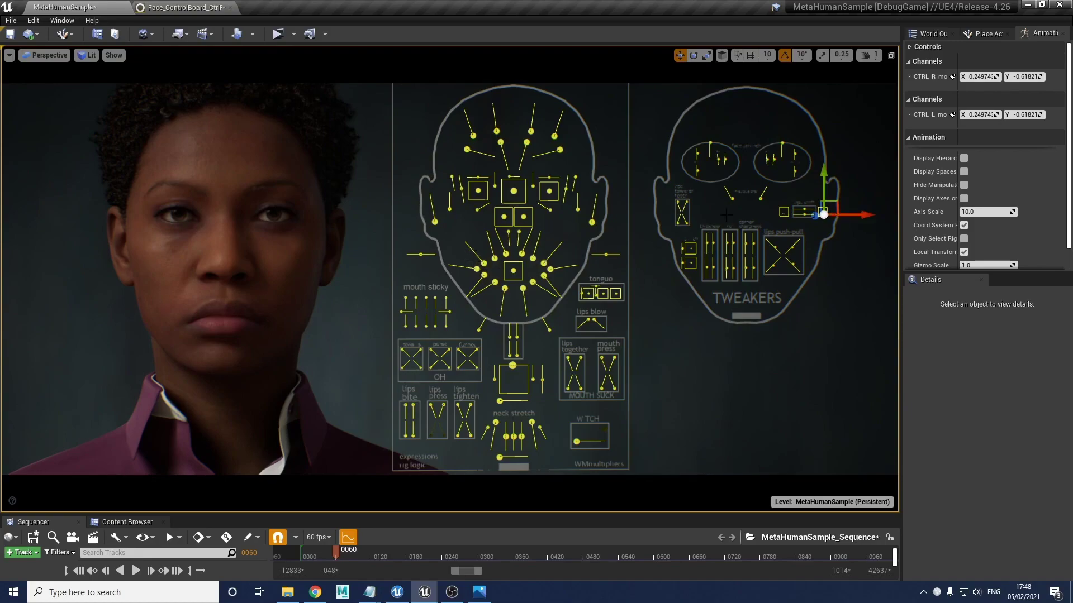
drag(827, 175, 828, 172)
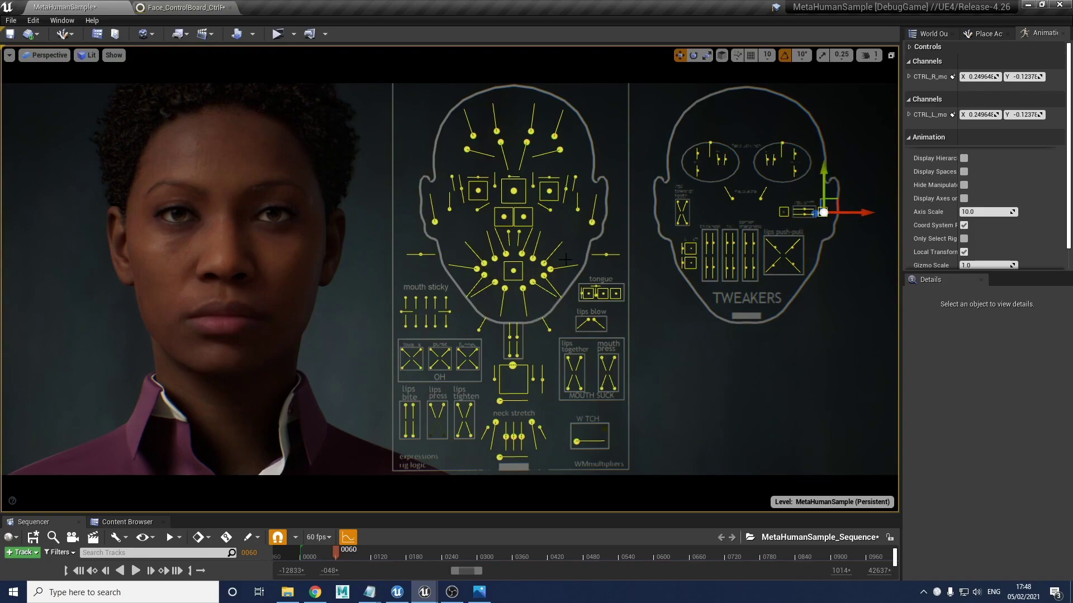
click(824, 171)
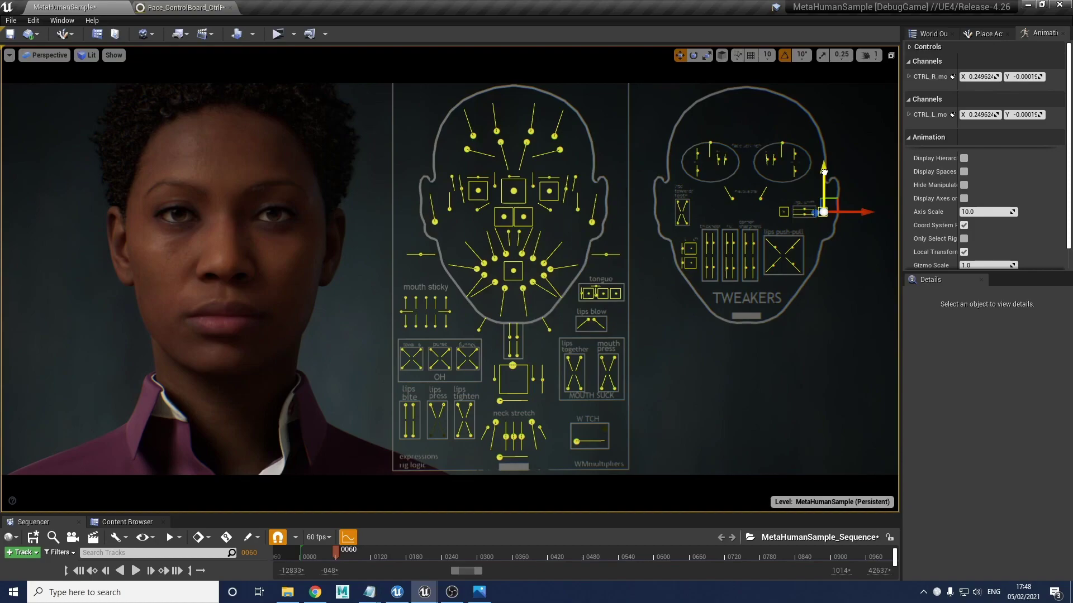
Step: Try sliding the horizontal lip tweakers between the two square mouth tweakers sideways, and return them to their starting positions
click(786, 230)
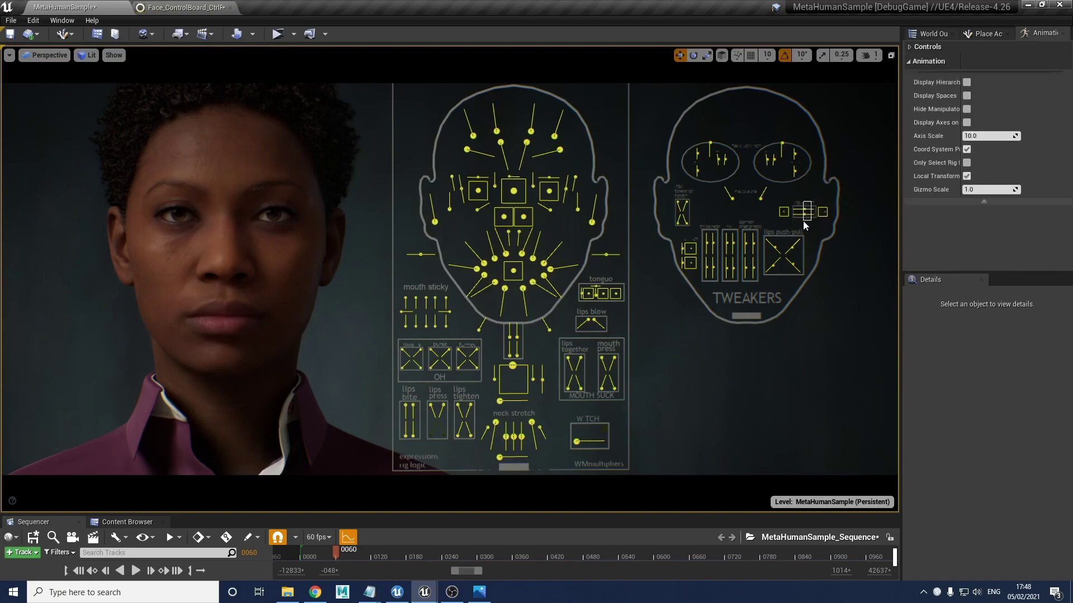
click(803, 223)
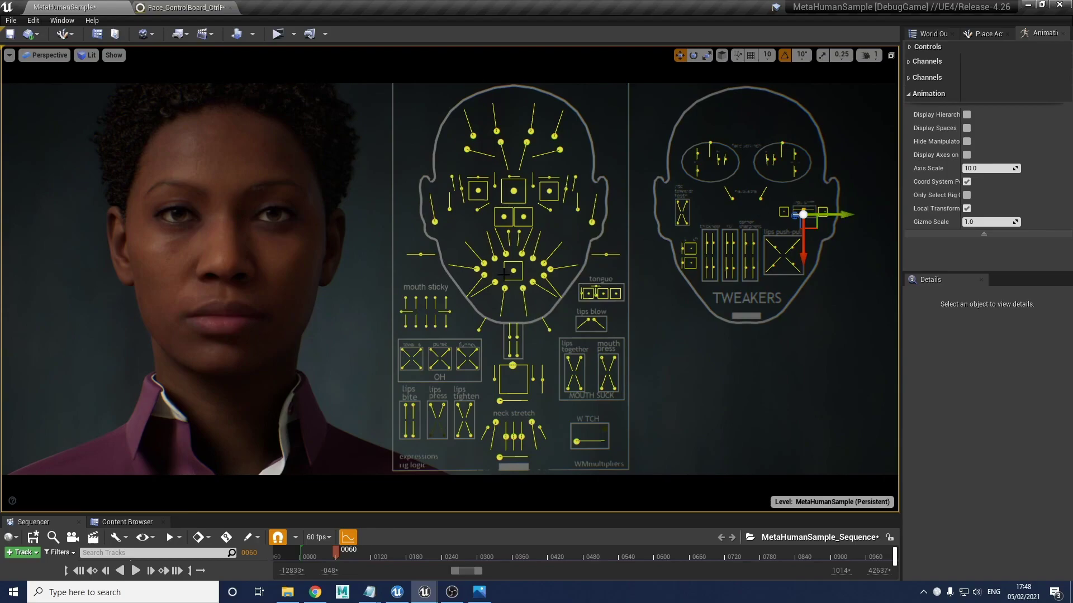
mouse_move(842, 216)
mouse_down()
mouse_move(858, 215)
mouse_move(833, 217)
mouse_up()
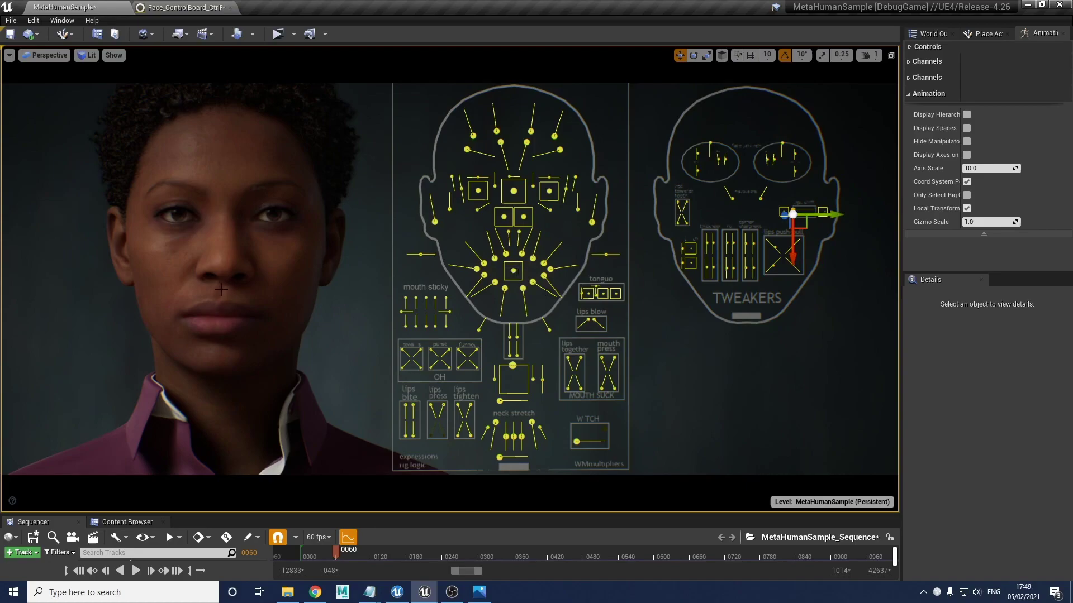
drag(832, 215, 841, 215)
click(805, 198)
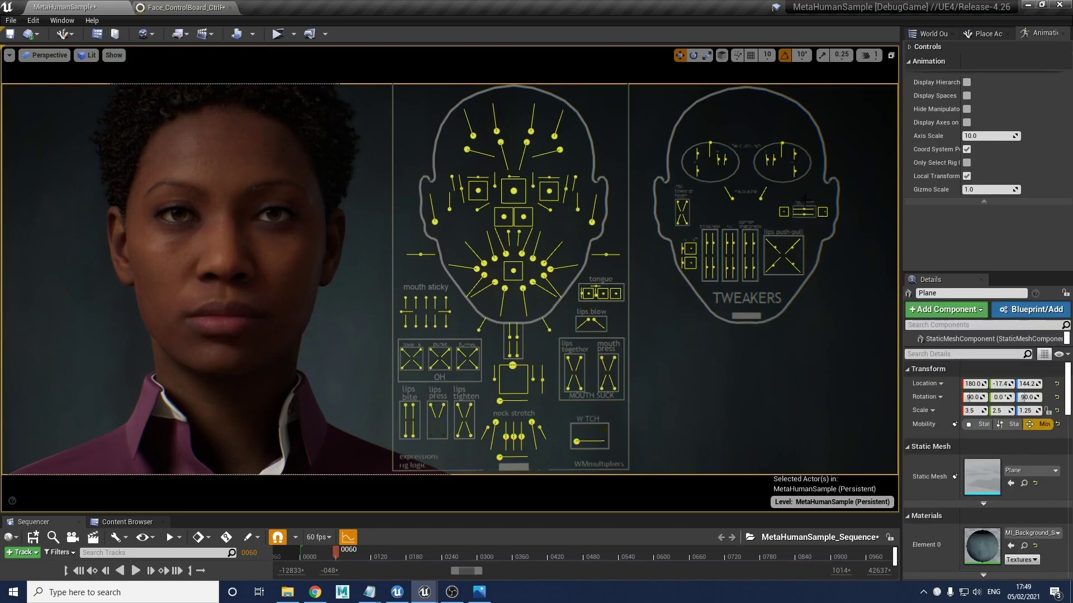
click(804, 210)
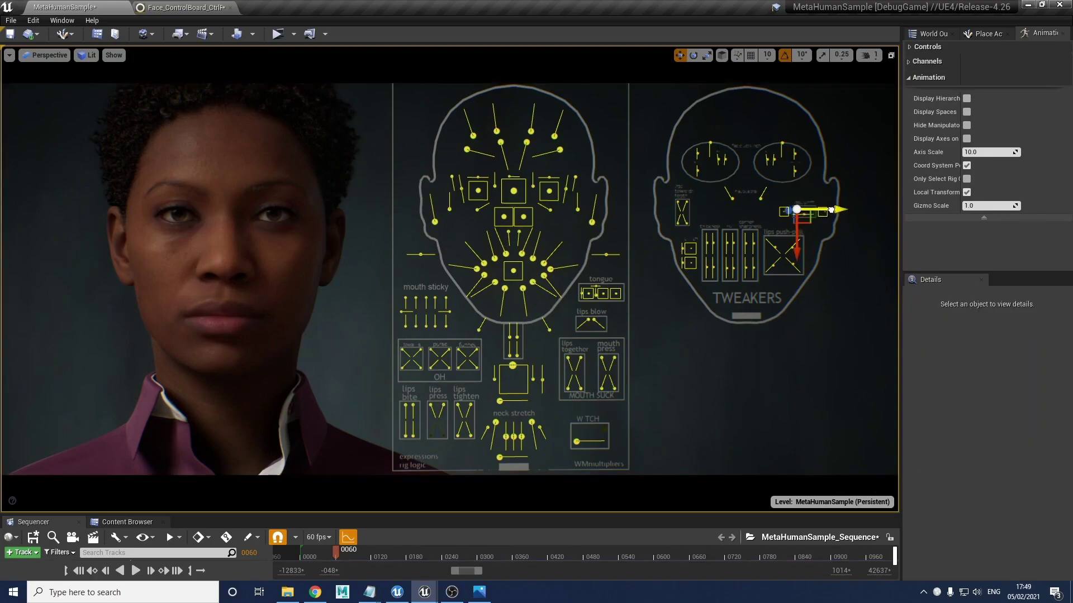
drag(837, 210, 833, 213)
key(ctrl+z)
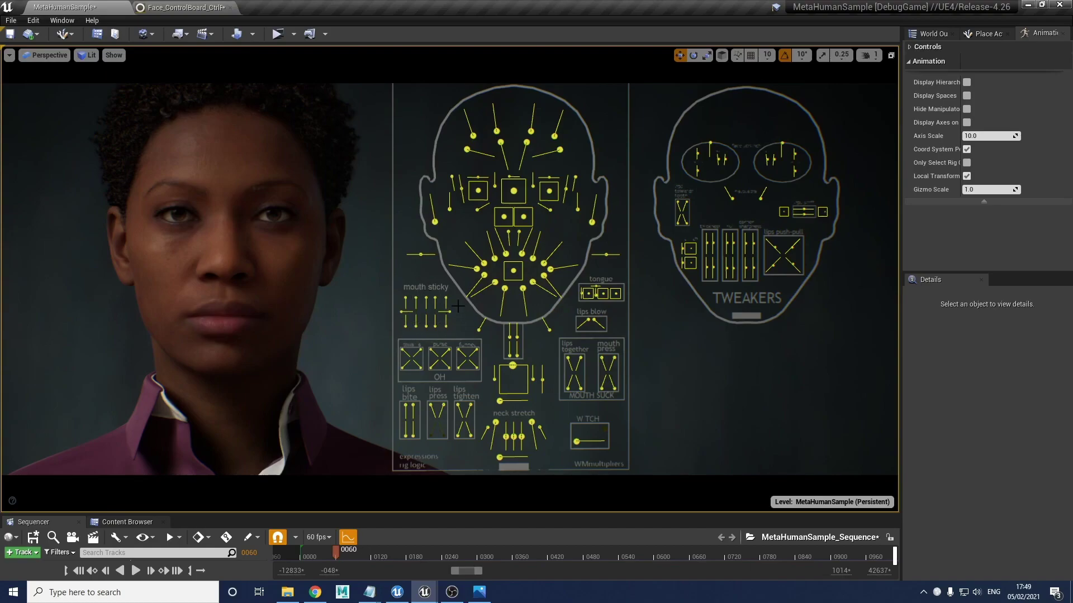
Step: Open the jaw slightly to a Y value of about 0.20
click(513, 365)
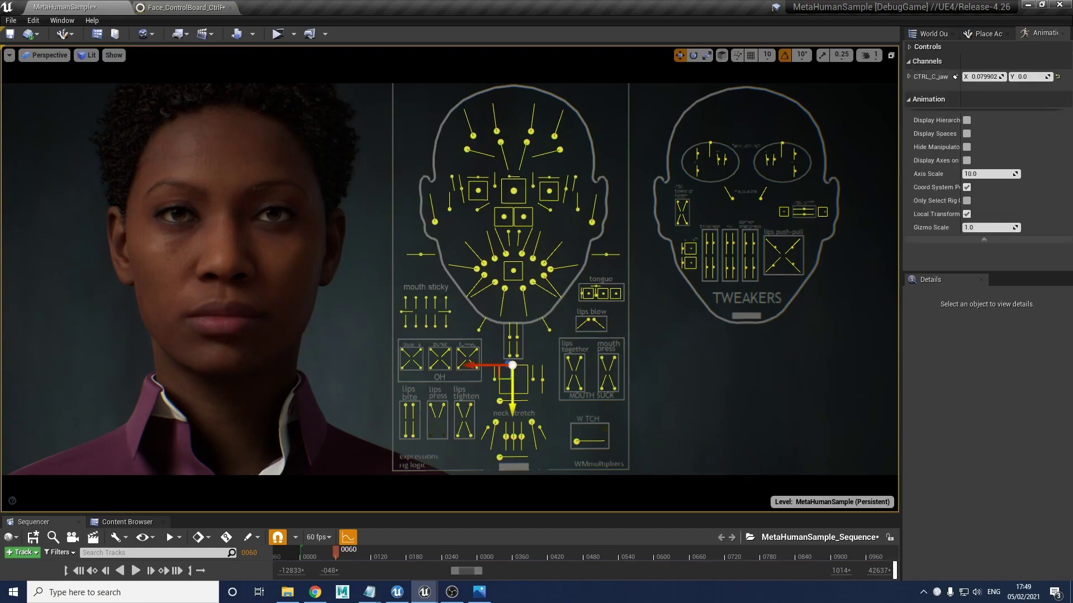
drag(512, 409, 512, 410)
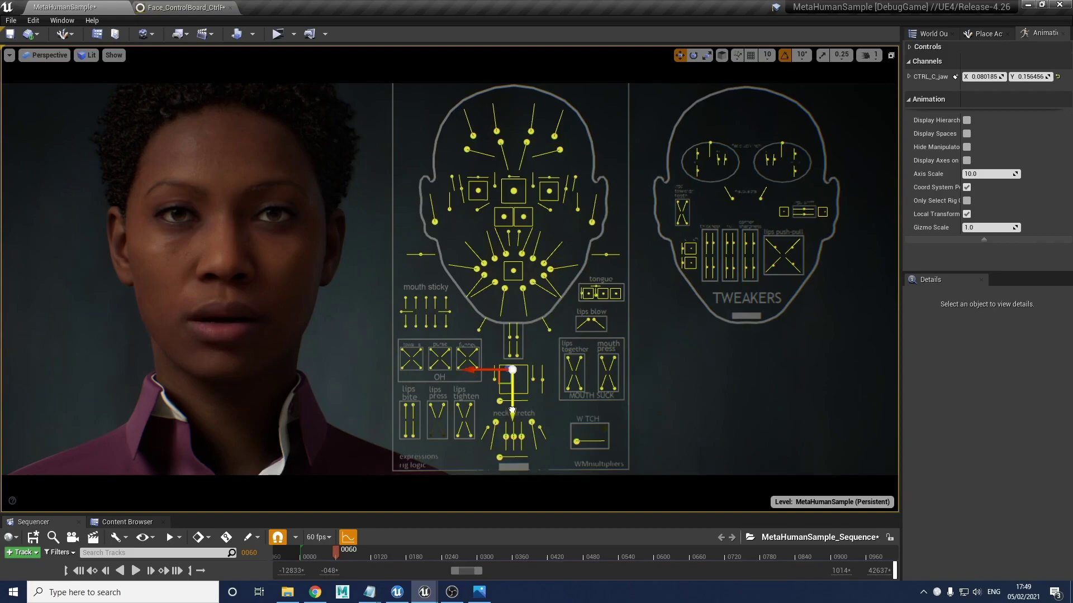
drag(512, 410, 511, 413)
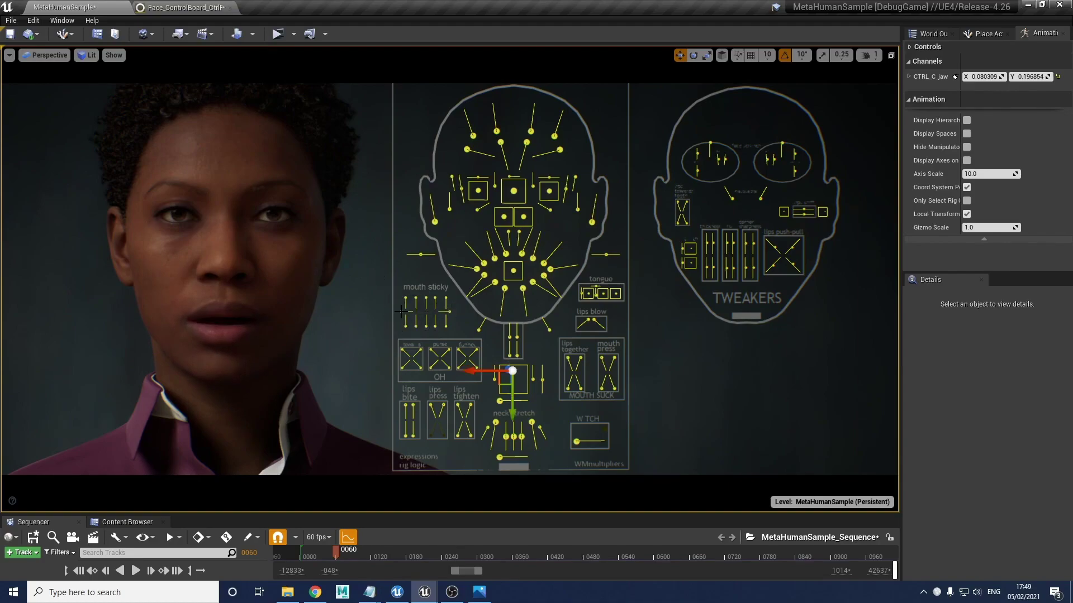
Step: Select the two outer horizontal mouth sticky controls together, try sliding them along their lines, and clear the selection
click(437, 310)
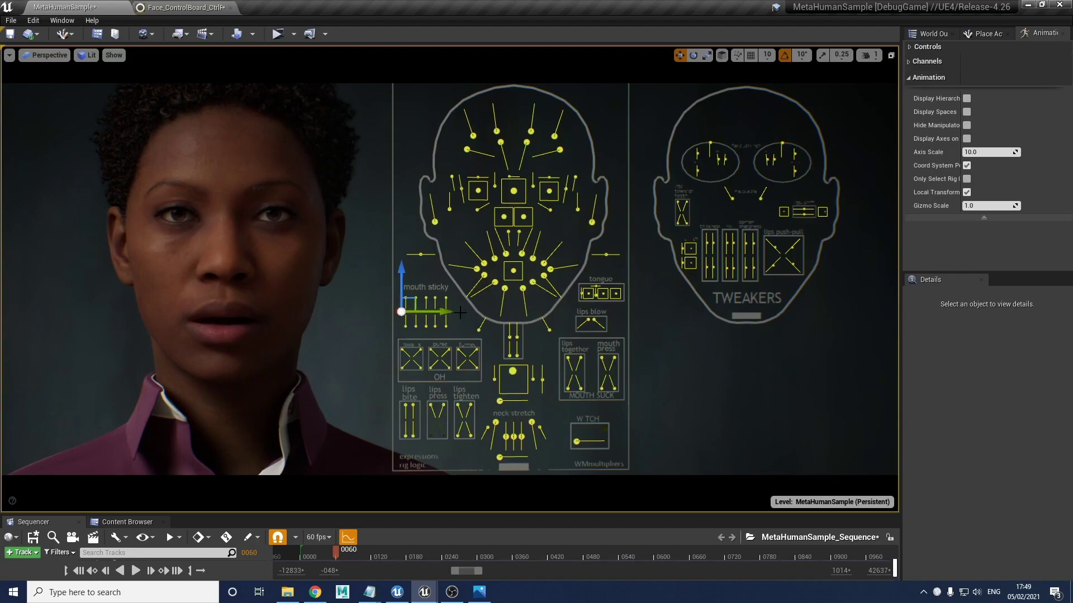
click(453, 307)
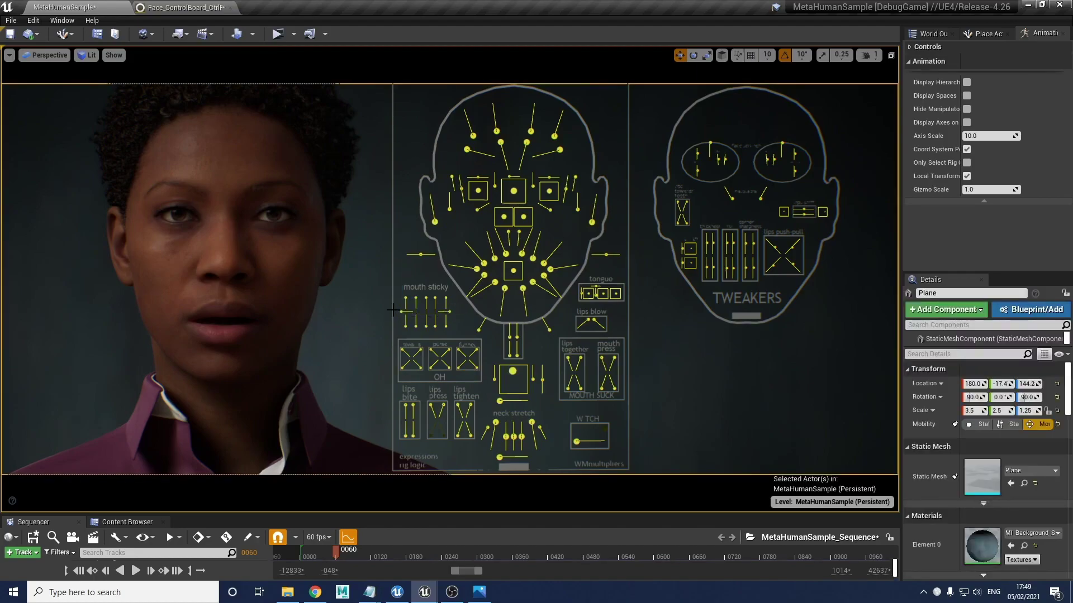
drag(393, 308, 464, 320)
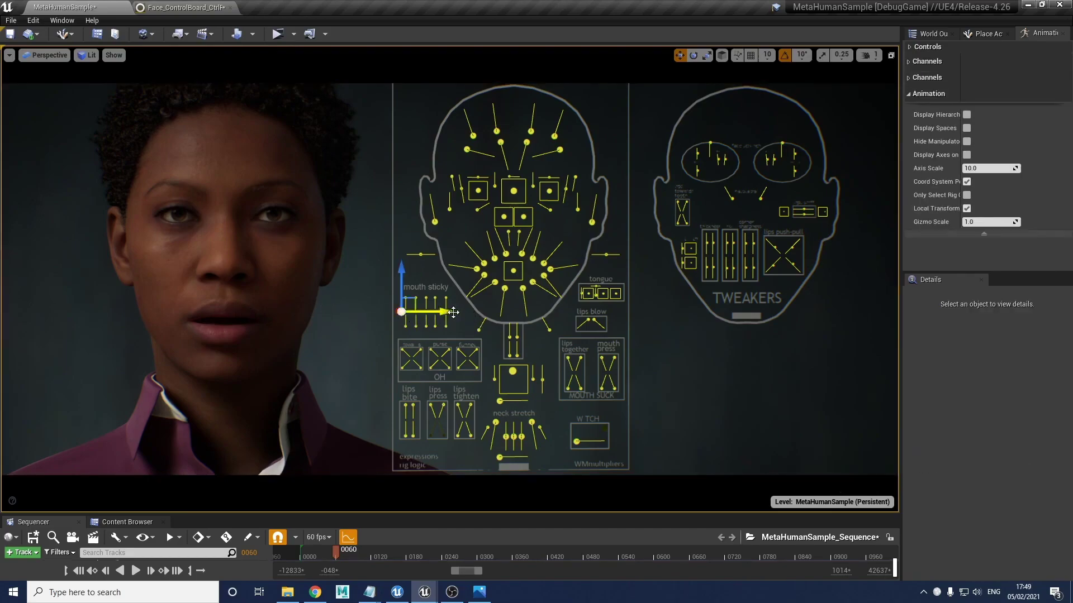
mouse_move(449, 312)
mouse_down()
mouse_move(460, 313)
mouse_move(435, 313)
mouse_up()
click(426, 294)
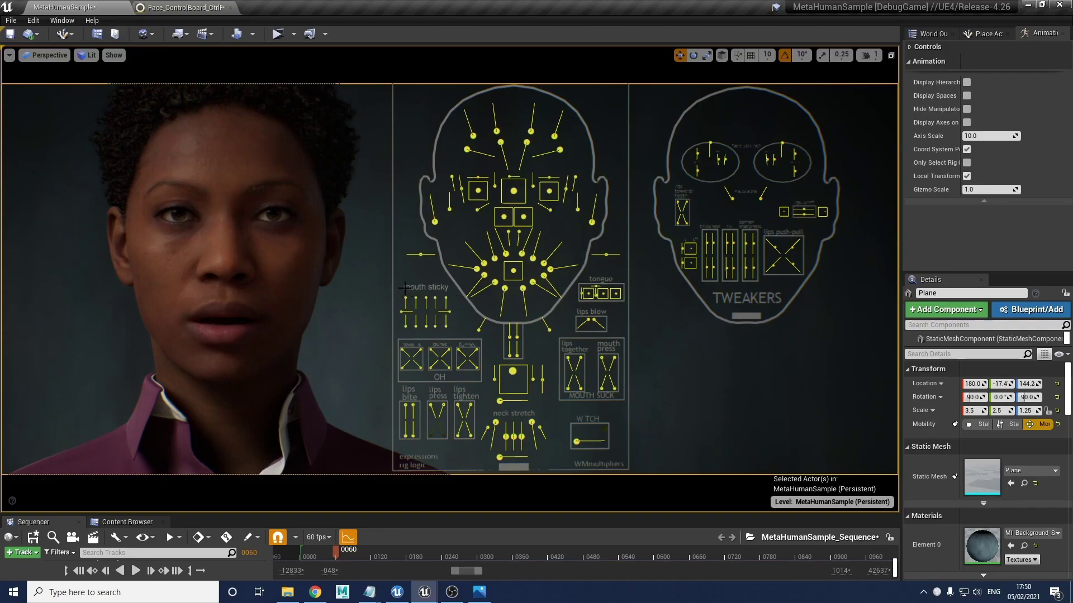
Step: Slide the first two vertical pairs of mouth sticky controls along their lines to pull that side of the lips together
click(405, 331)
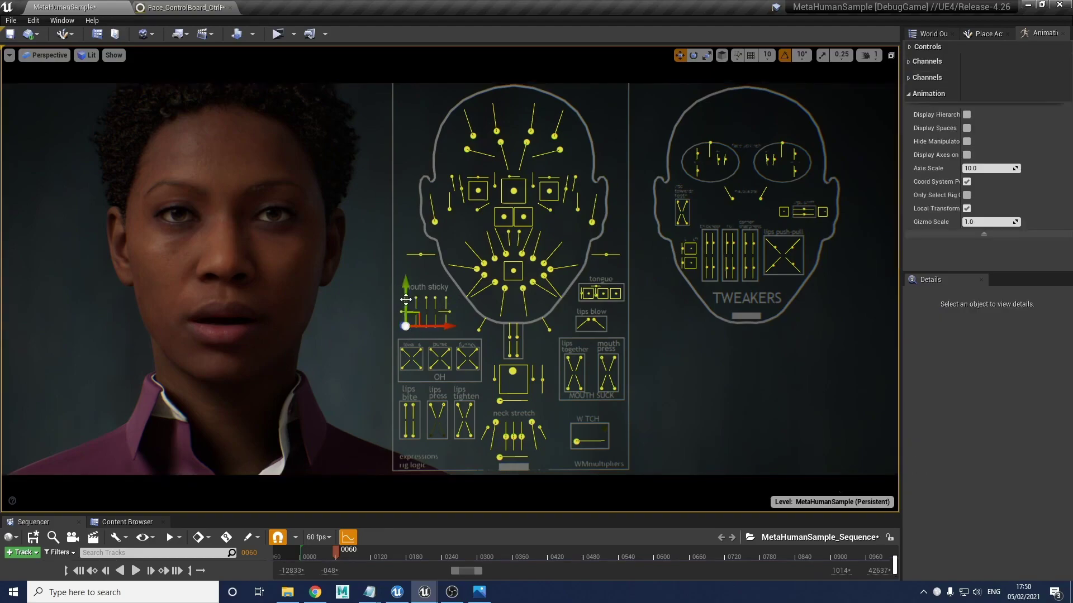
drag(405, 281, 406, 272)
click(416, 314)
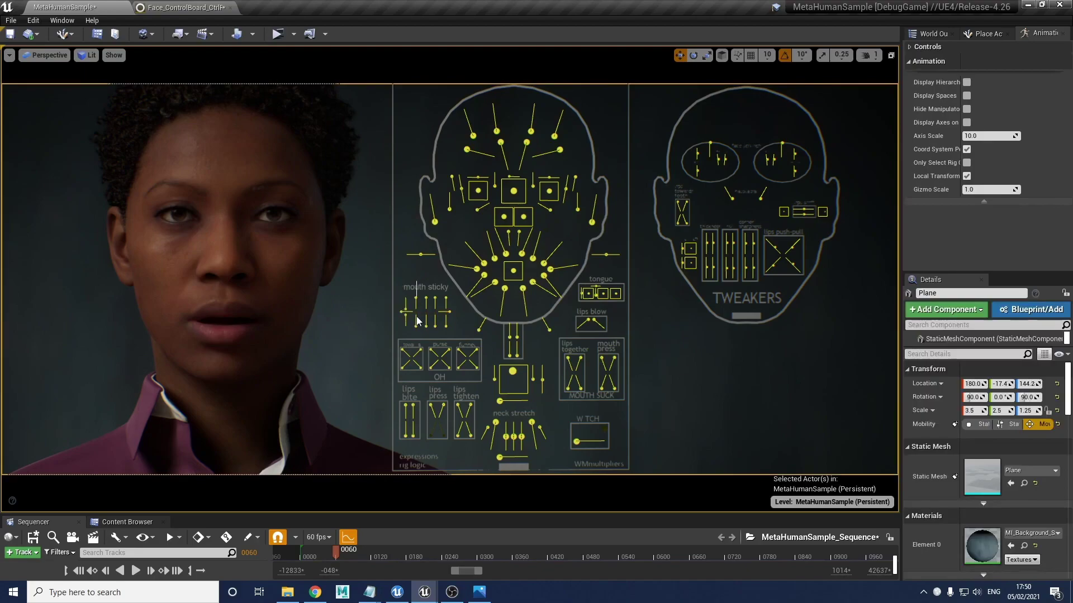
click(418, 313)
drag(419, 342, 419, 350)
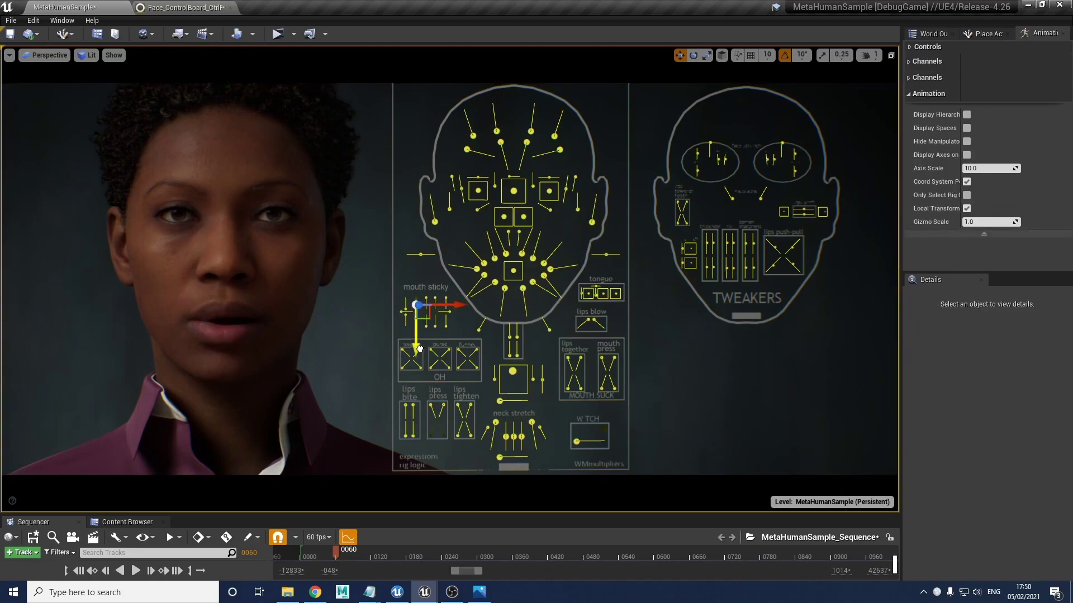
Step: Slide the third and fourth vertical pairs of mouth sticky controls along their lines, and clear the selection
click(424, 330)
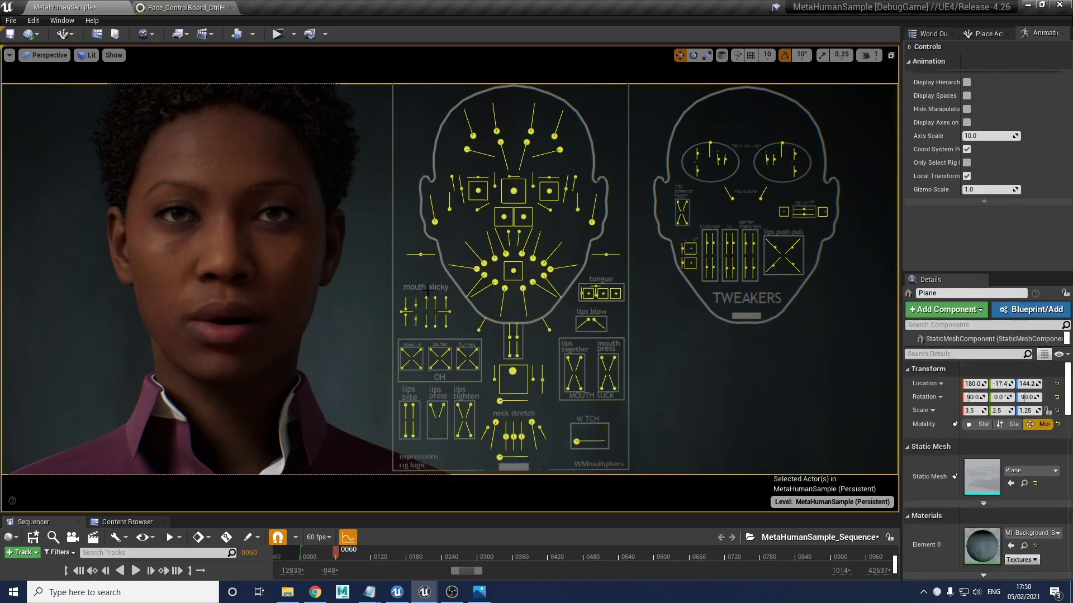
click(424, 331)
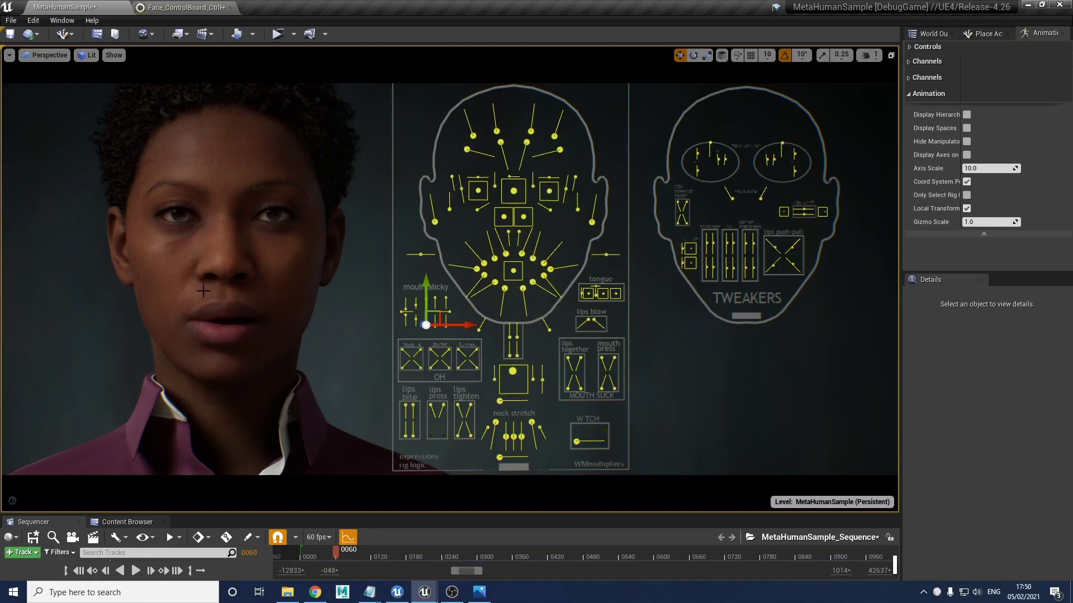
click(434, 276)
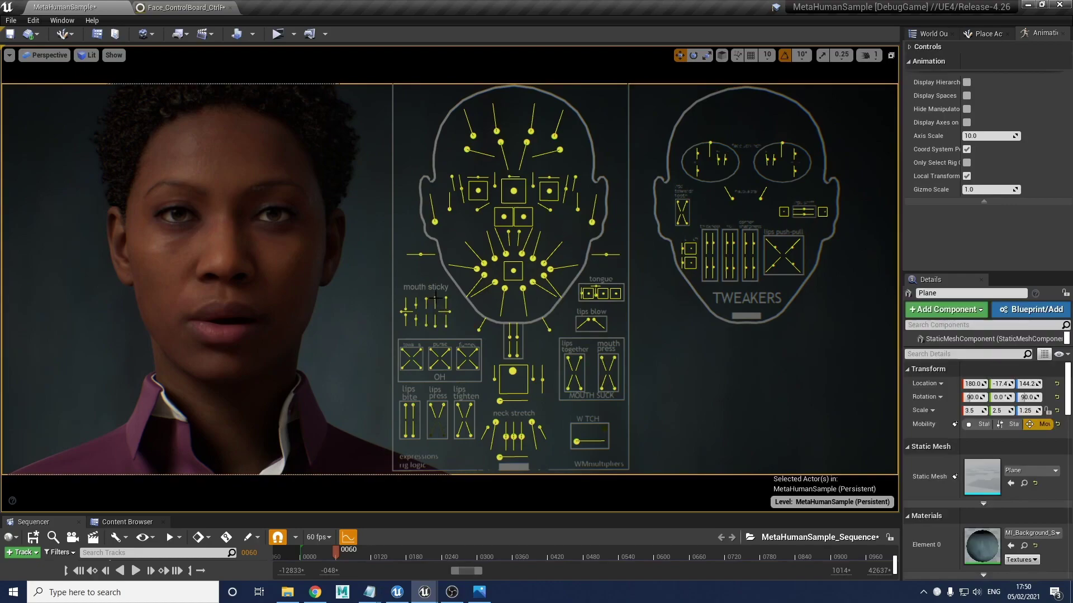
click(436, 298)
click(441, 337)
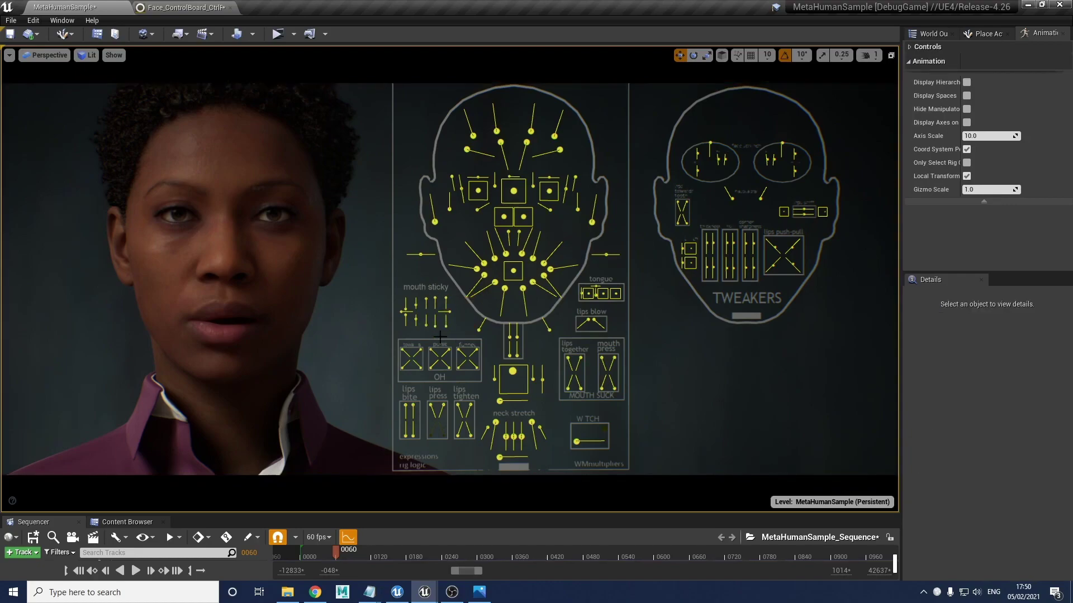
click(436, 298)
drag(437, 325, 431, 357)
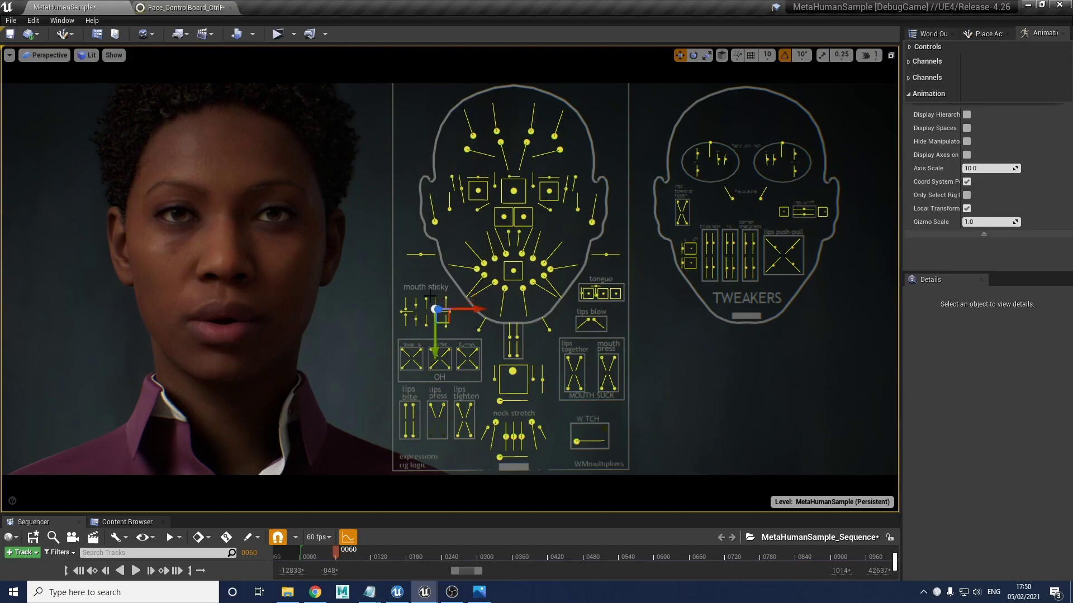
click(348, 320)
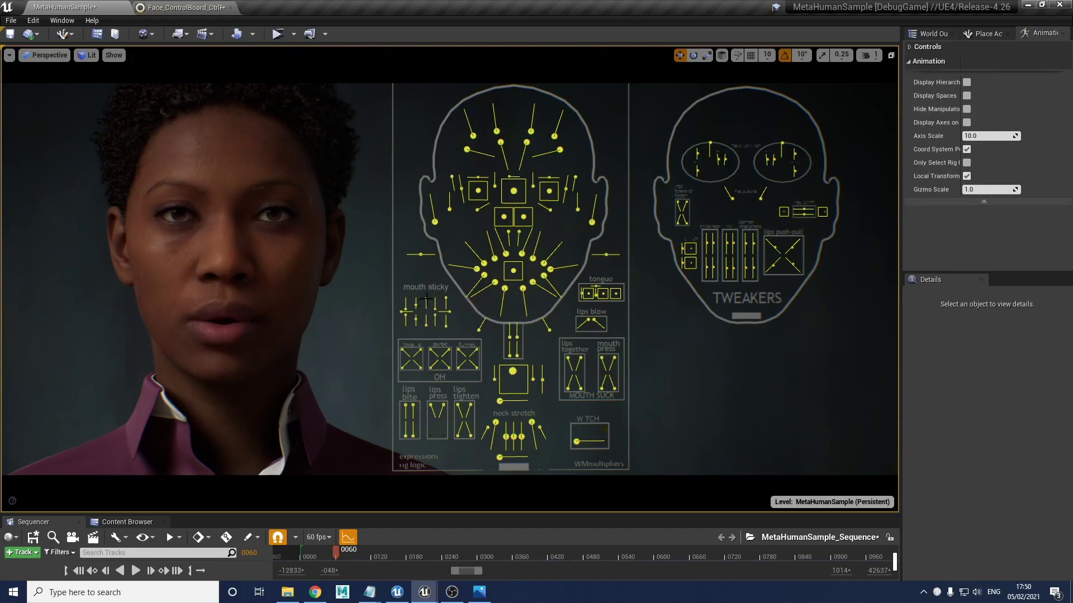
Step: Try readjusting the third and second vertical mouth sticky controls, and undo the last two control moves
click(425, 316)
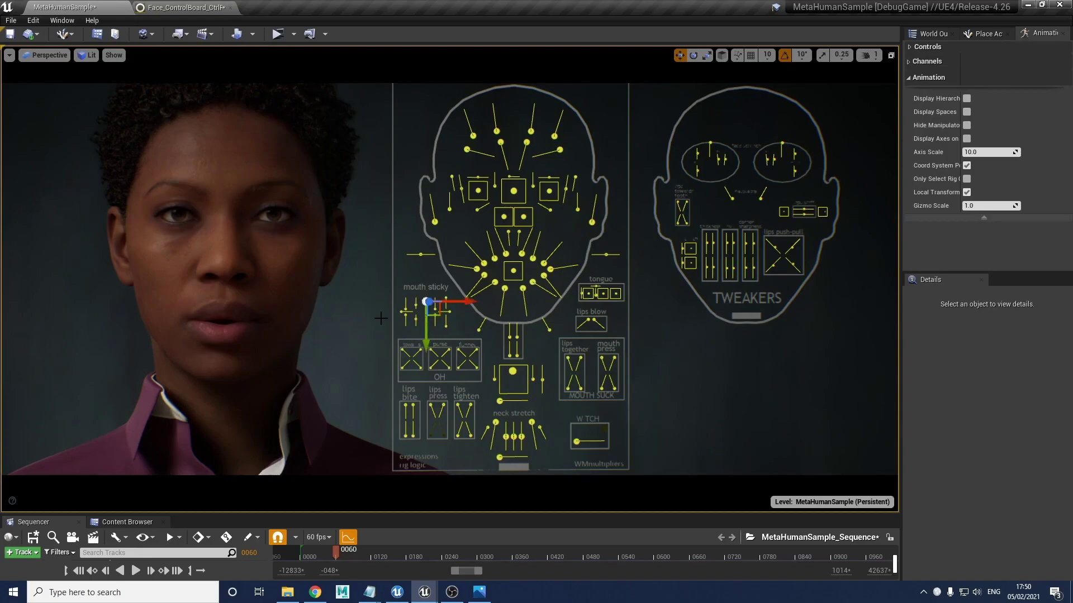
ctrl+click(417, 325)
drag(416, 327, 392, 338)
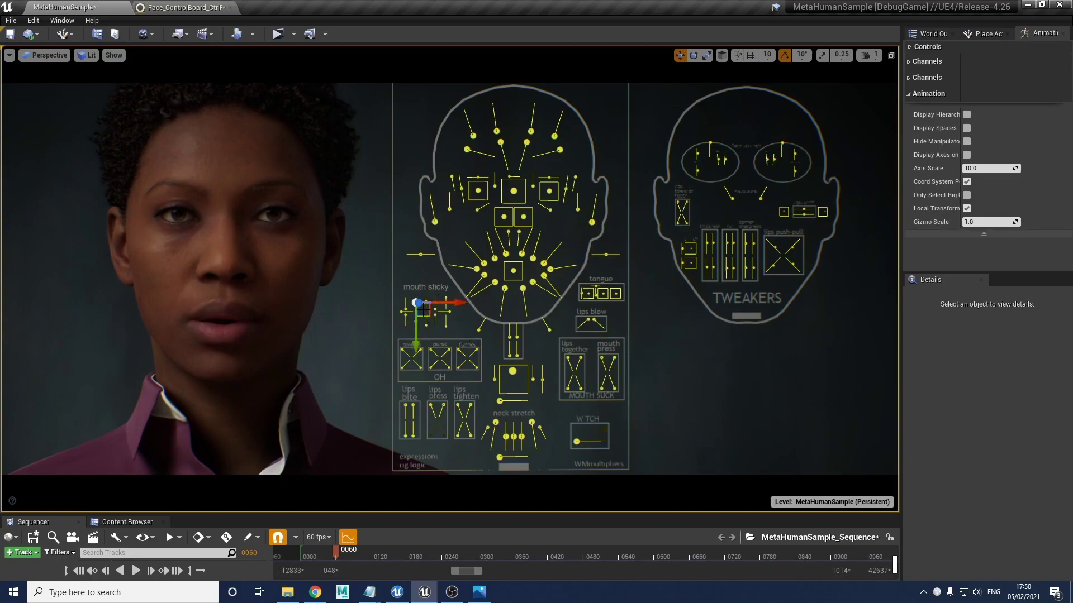
key(ctrl+z)
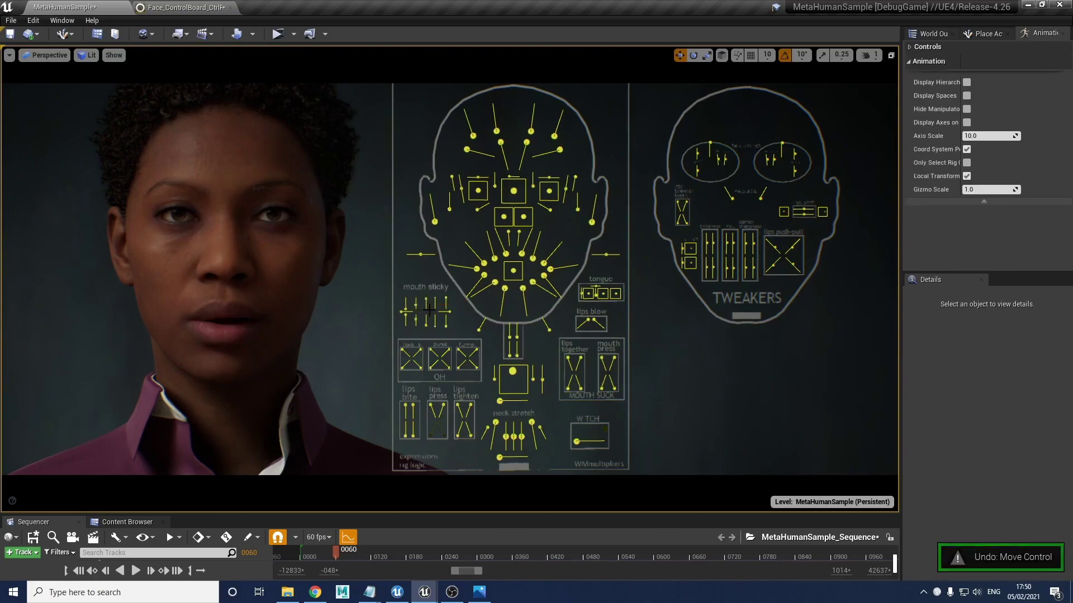
key(ctrl+z)
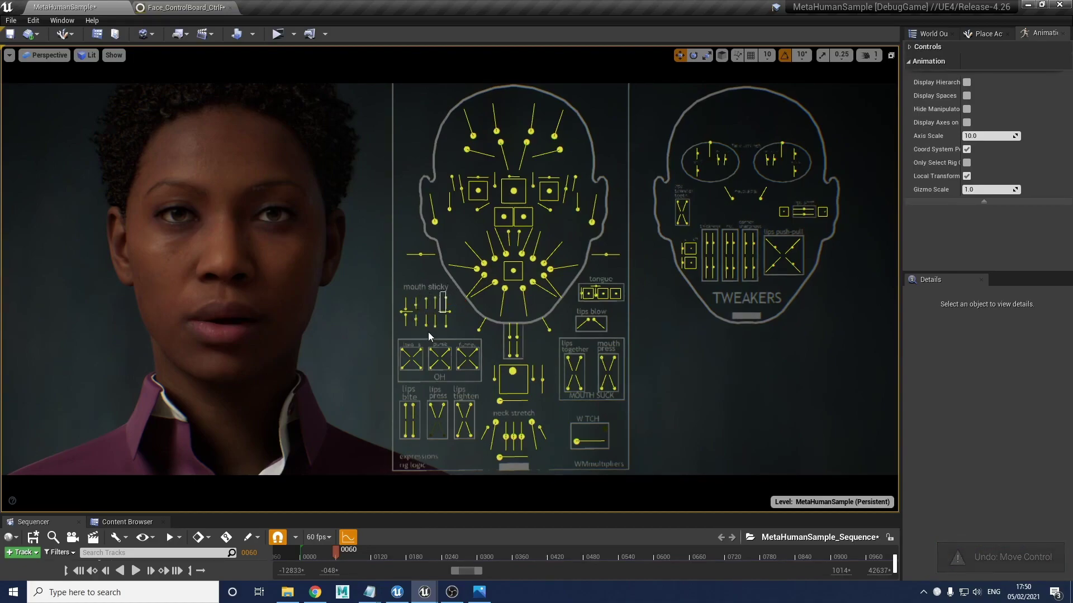
Step: Box-select the upper mouth sticky controls, and return the centre jaw control to the upper edge of its square to close the mouth
ctrl+alt+drag(404, 334, 439, 261)
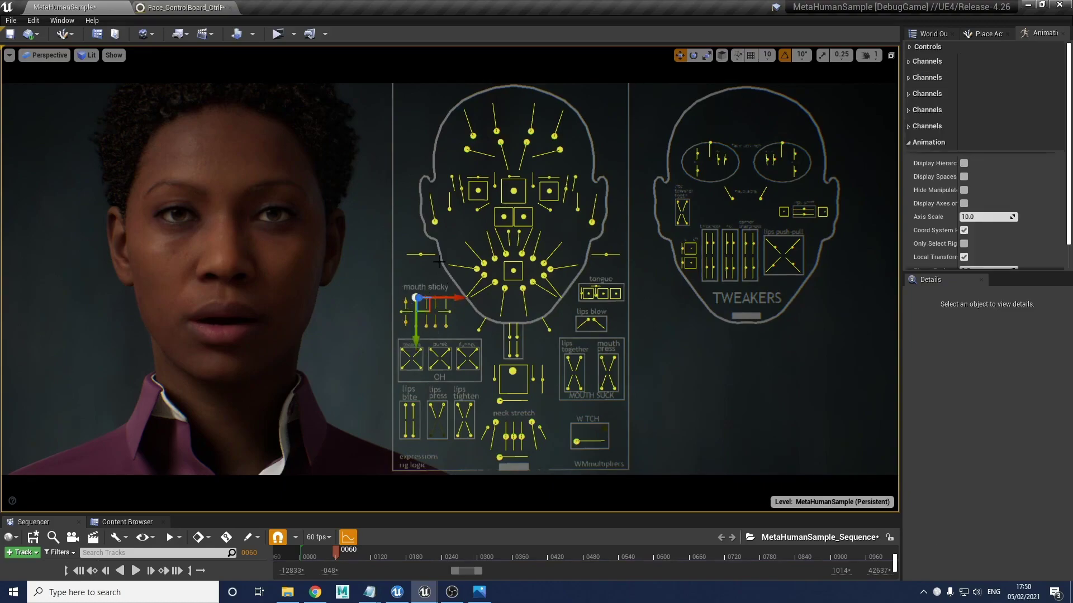
click(513, 370)
drag(515, 415, 595, 361)
key(alt+Tab)
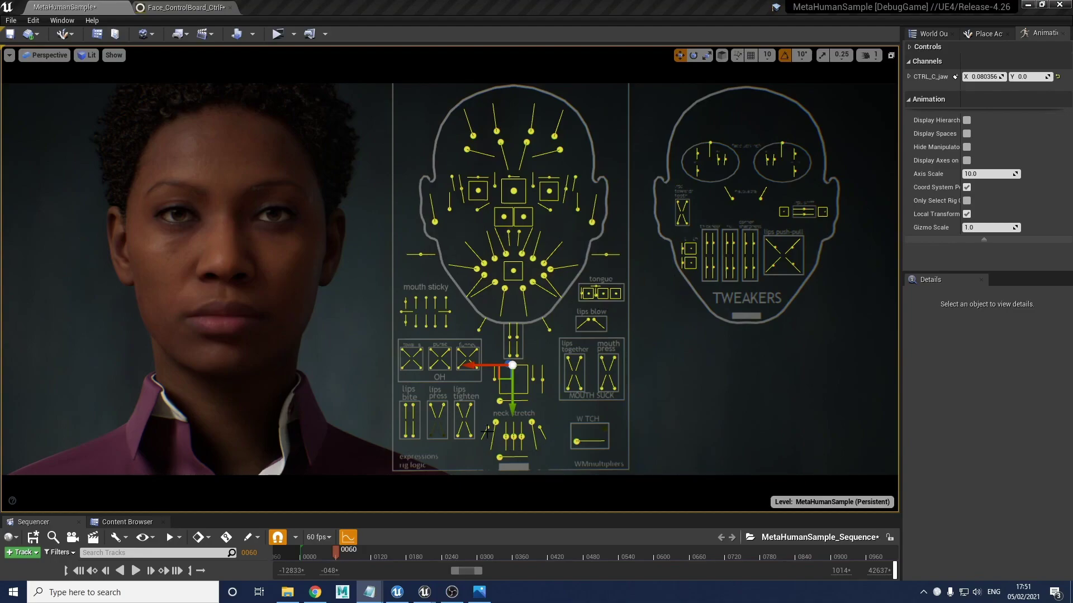
Step: Select the two upper angled neck stretch controls together, try sliding them to the lower ends of their lines, and return them to rest
click(541, 416)
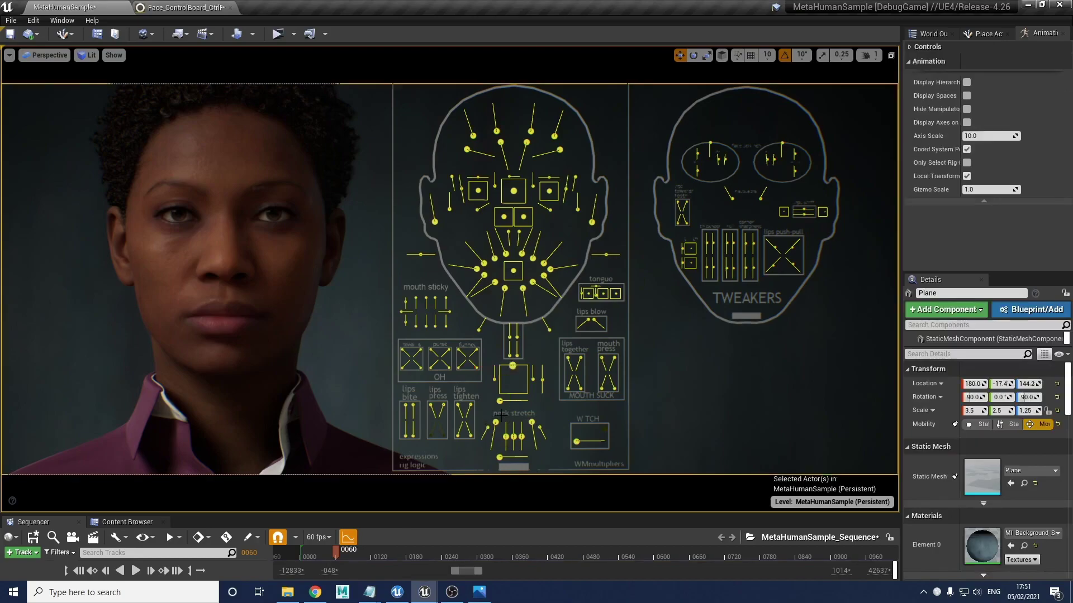
click(495, 421)
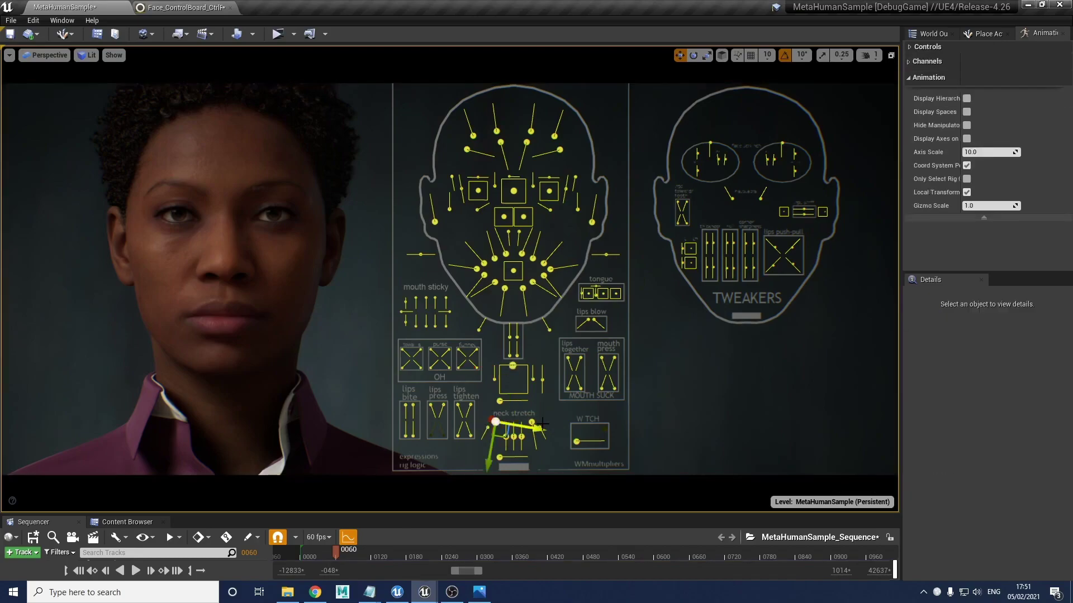
ctrl+click(530, 420)
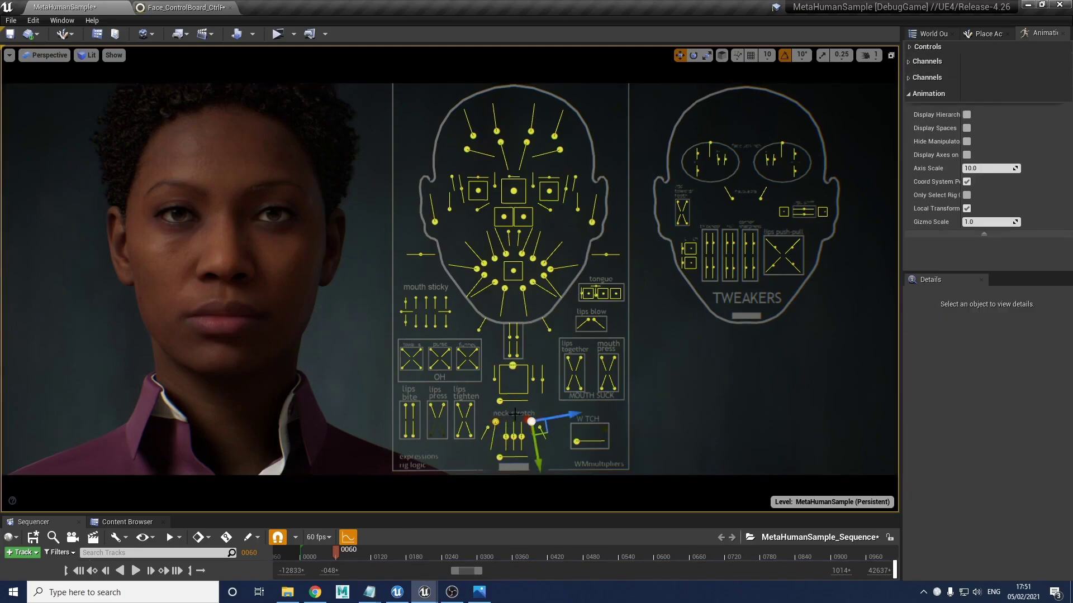
drag(538, 452, 543, 481)
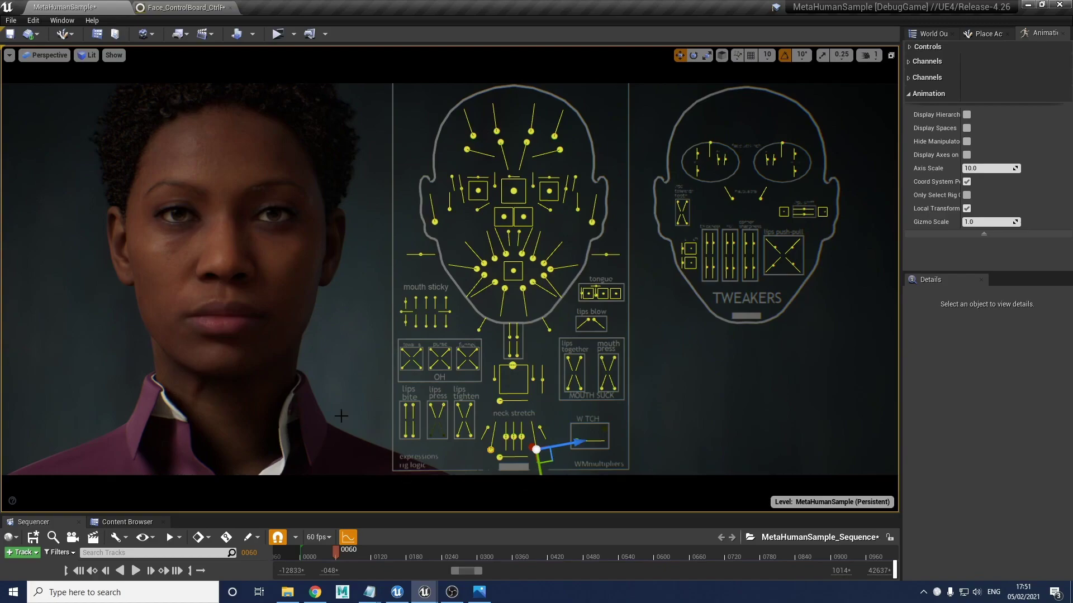
drag(542, 472, 527, 440)
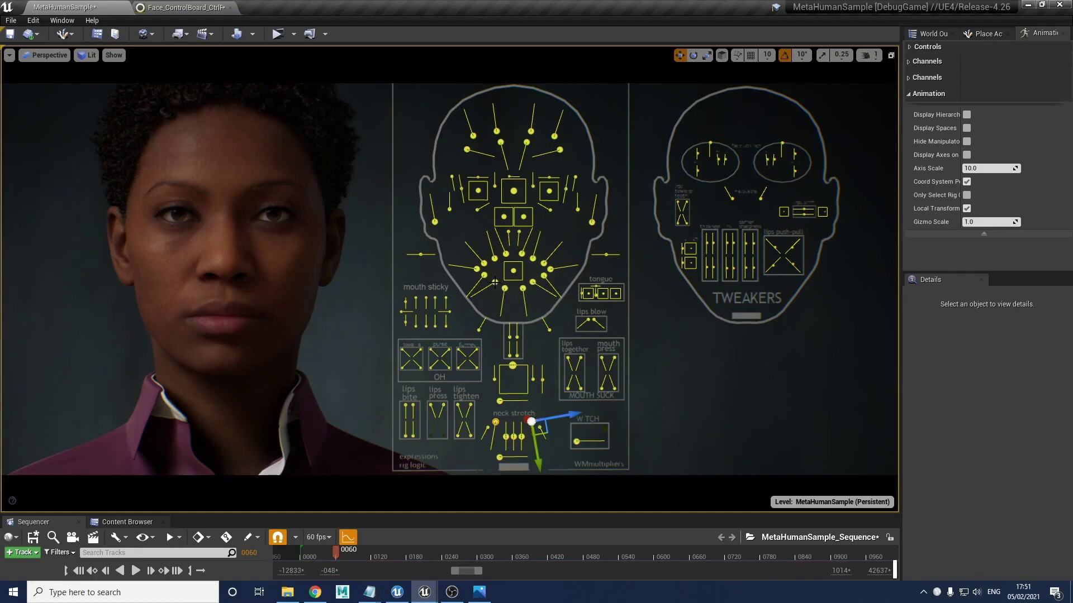
Step: Add the two lower mouth-corner controls to the neck stretch selection, try sliding all four to their line ends, and return them to rest
shift+click(495, 282)
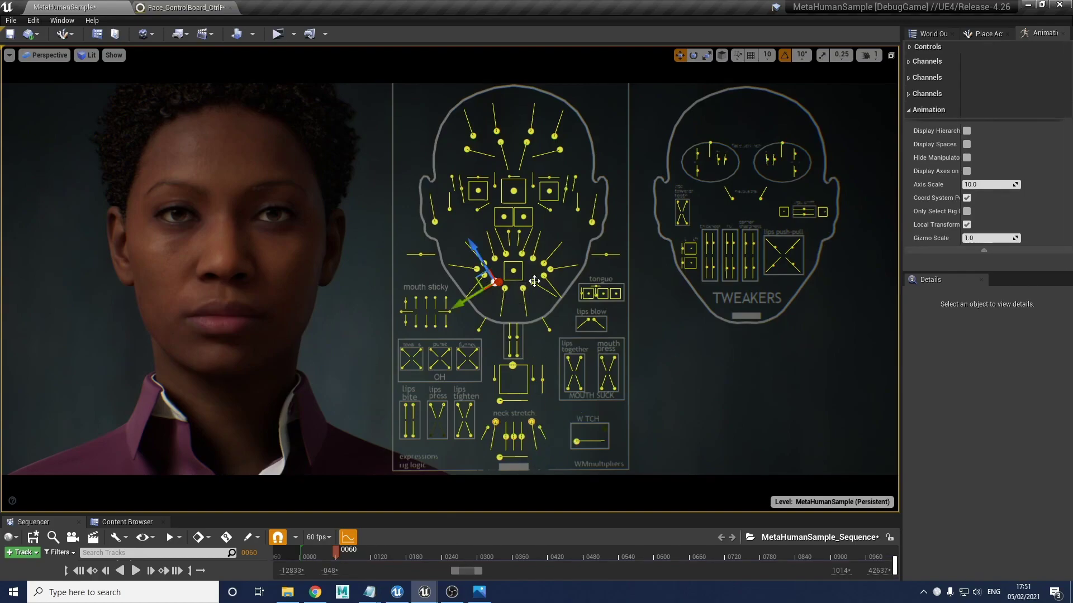
shift+click(533, 282)
drag(566, 301, 580, 334)
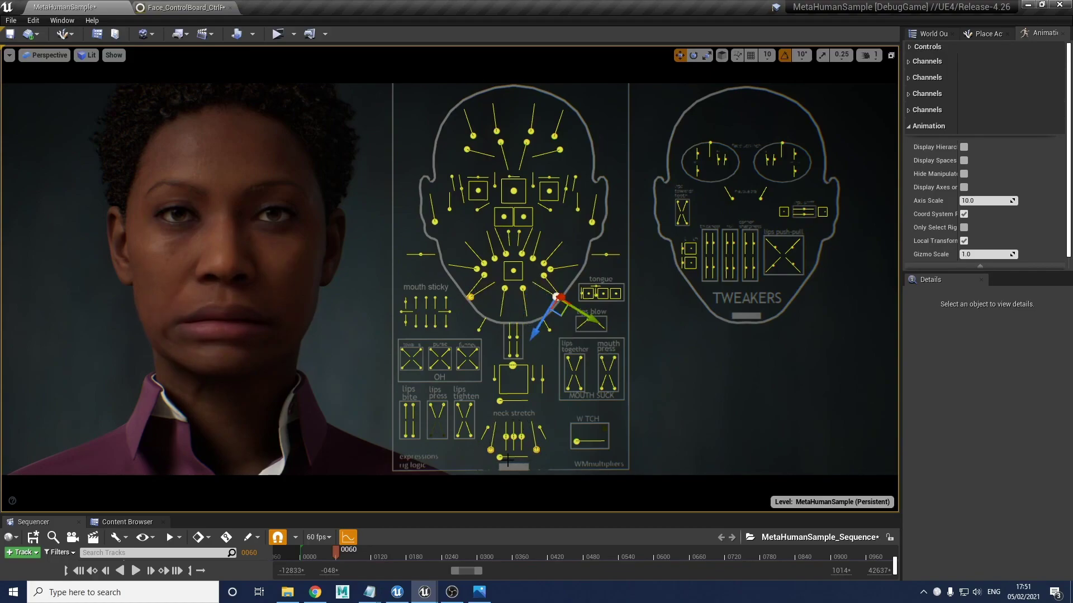
mouse_move(591, 320)
mouse_down()
mouse_move(552, 303)
mouse_move(599, 326)
mouse_move(566, 322)
mouse_move(587, 333)
mouse_move(573, 311)
mouse_up()
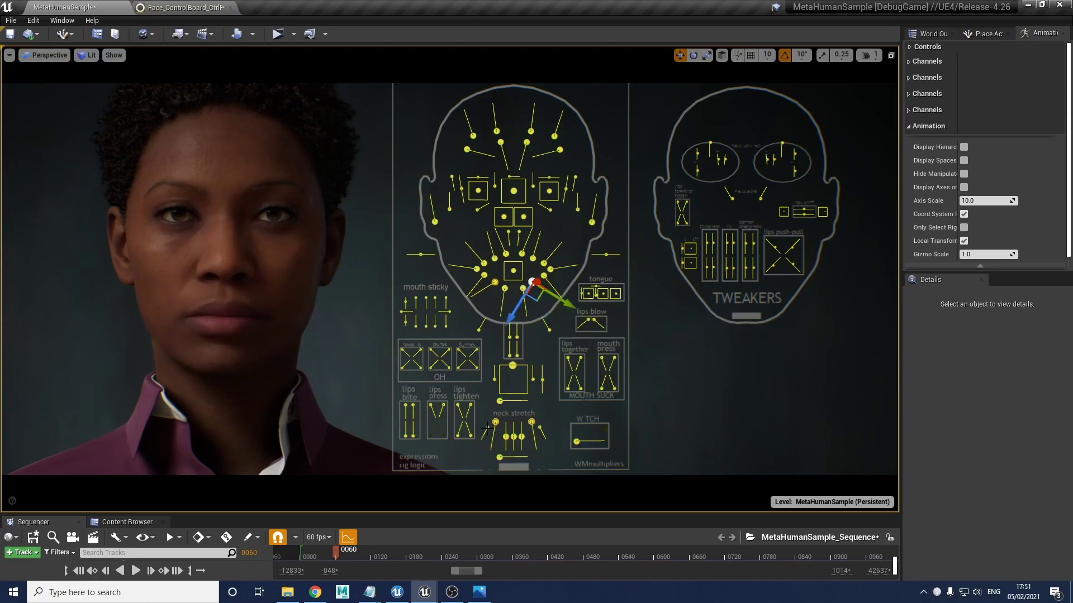
Step: Select the two outermost neck stretch controls together, try sliding them down along their lines, and return them to rest
click(540, 427)
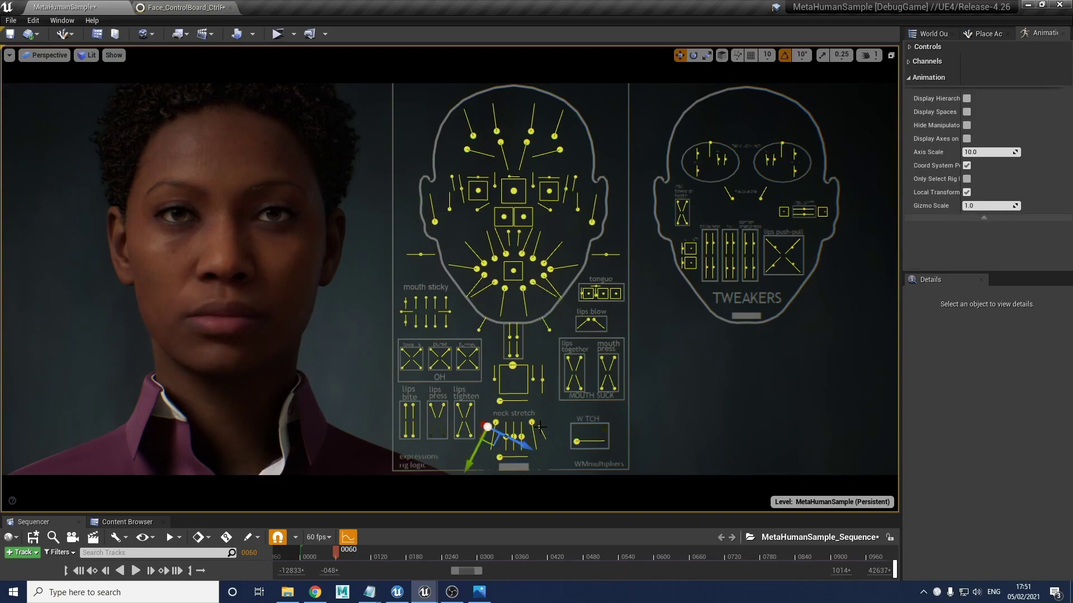
shift+click(539, 427)
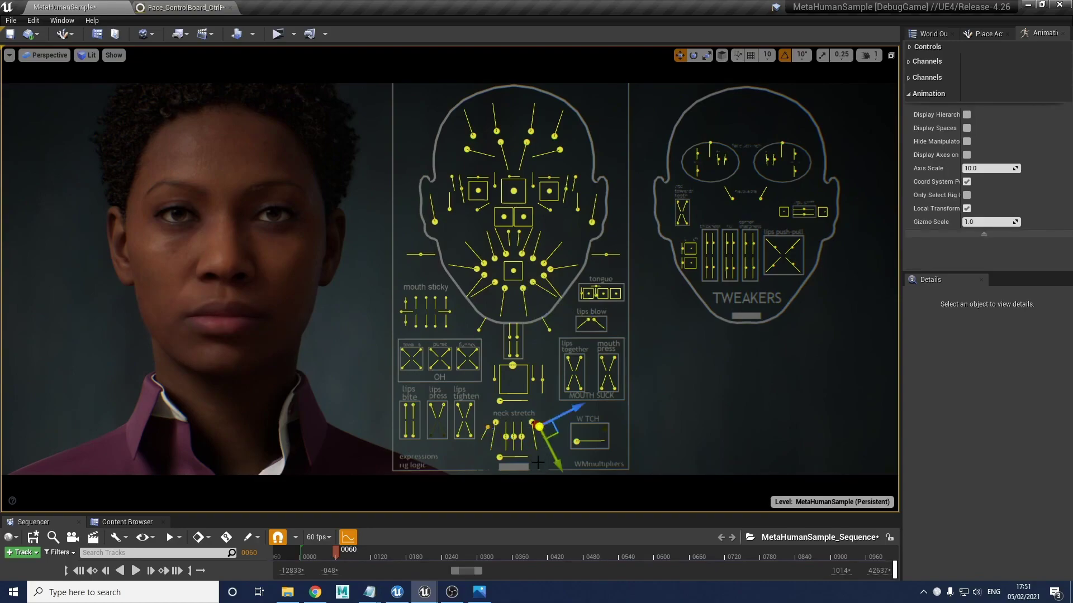
drag(551, 450, 573, 485)
drag(553, 476, 502, 450)
Step: Try lowering the first and middle of the three vertical neck stretch controls one at a time, undoing each move
click(506, 436)
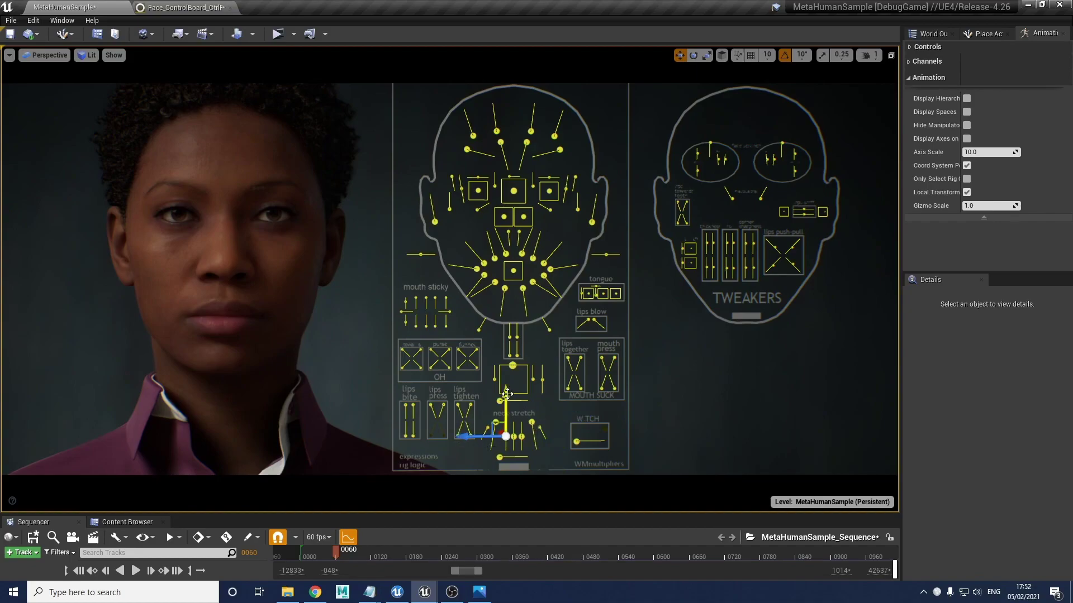
mouse_move(507, 394)
mouse_down()
mouse_move(495, 360)
mouse_move(497, 419)
mouse_move(502, 370)
mouse_move(510, 440)
mouse_move(505, 361)
mouse_move(507, 392)
mouse_up()
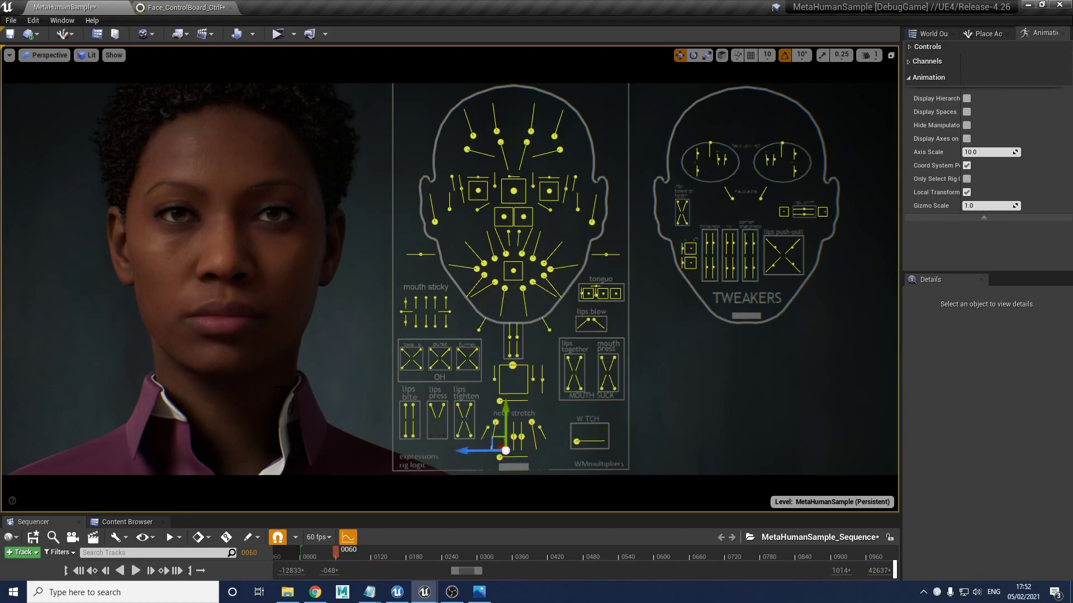
key(ctrl+z)
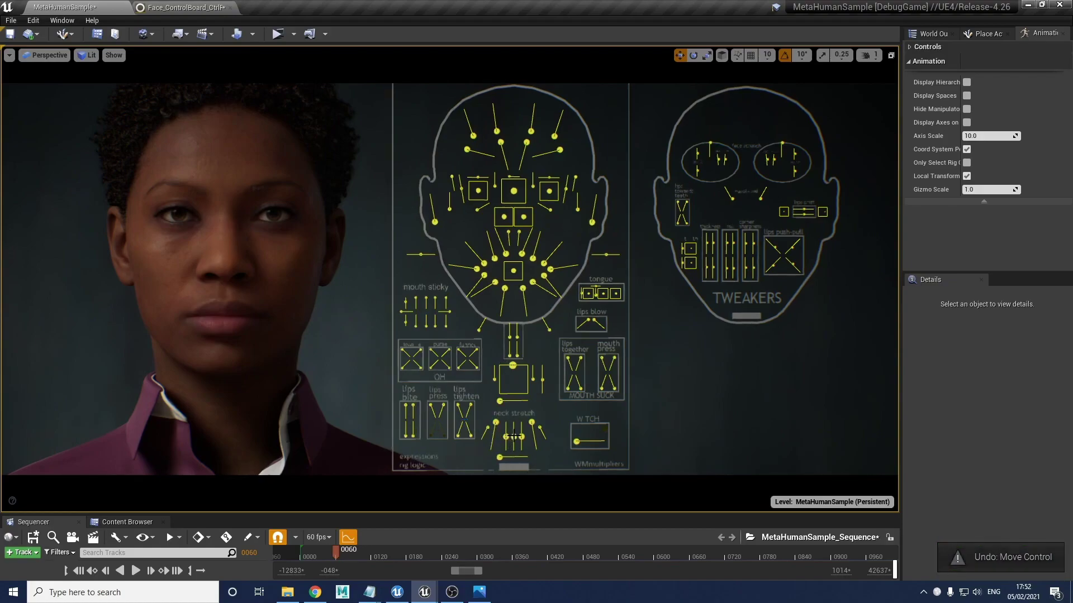
click(511, 436)
drag(512, 436, 510, 396)
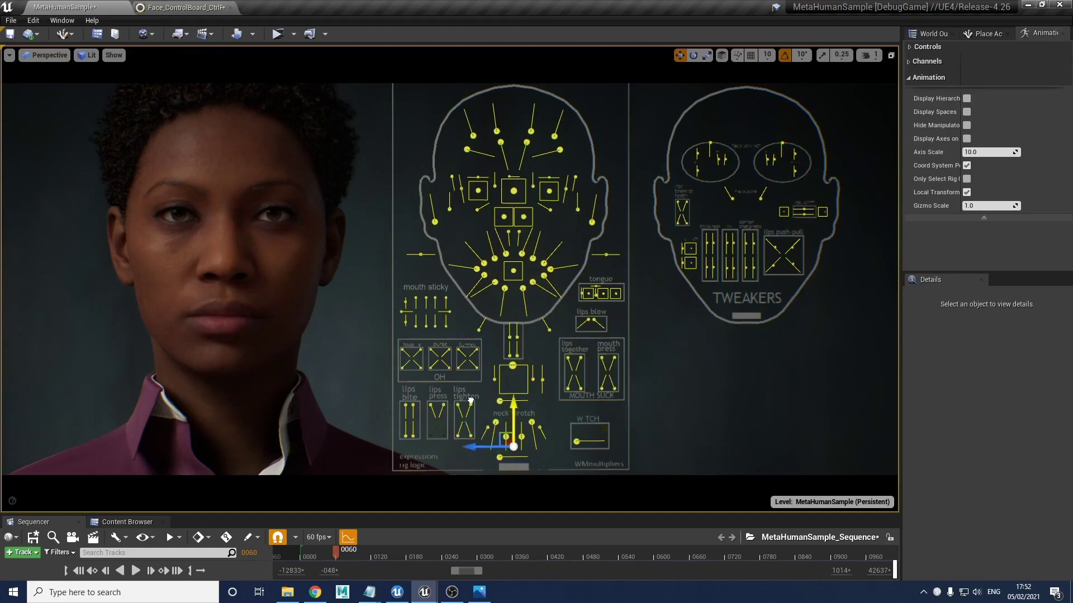
key(ctrl+z)
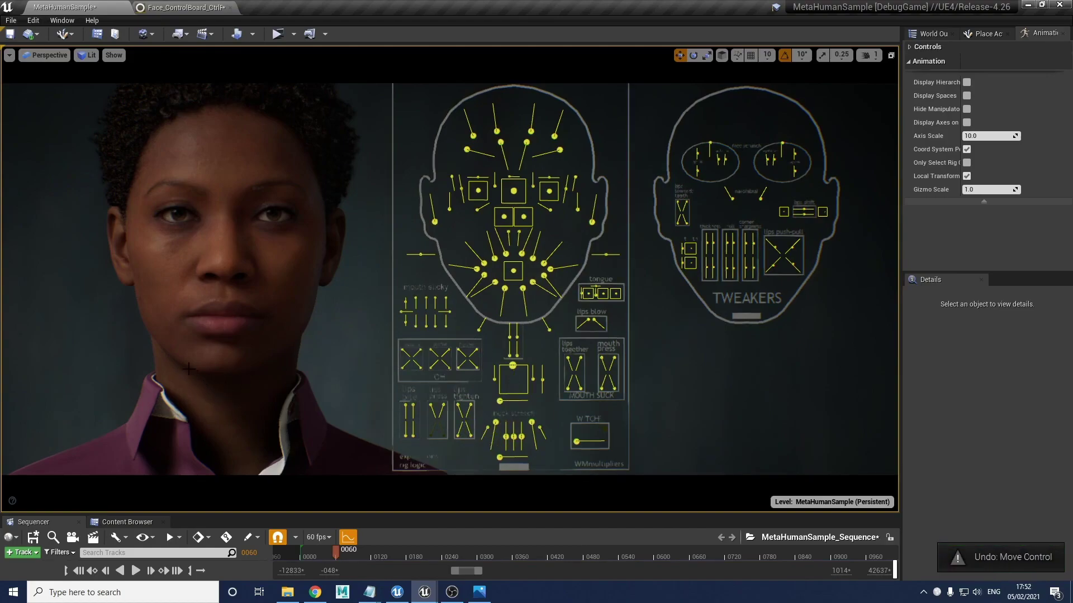
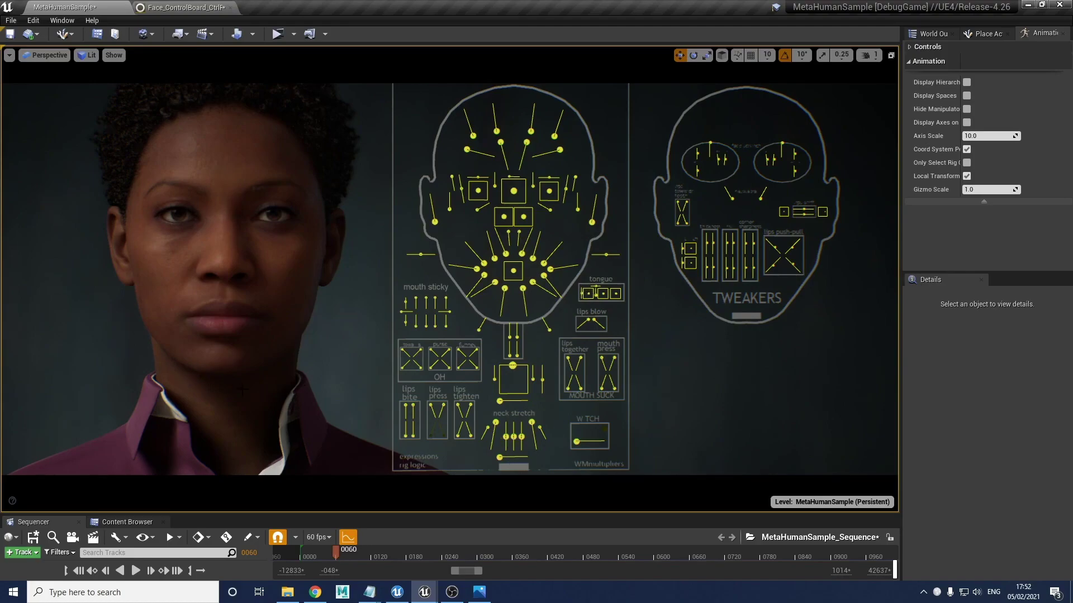
Step: Try moving the inner neck stretch controls up and down, and undo the moves
click(514, 437)
drag(509, 399, 485, 394)
key(ctrl+z)
click(521, 436)
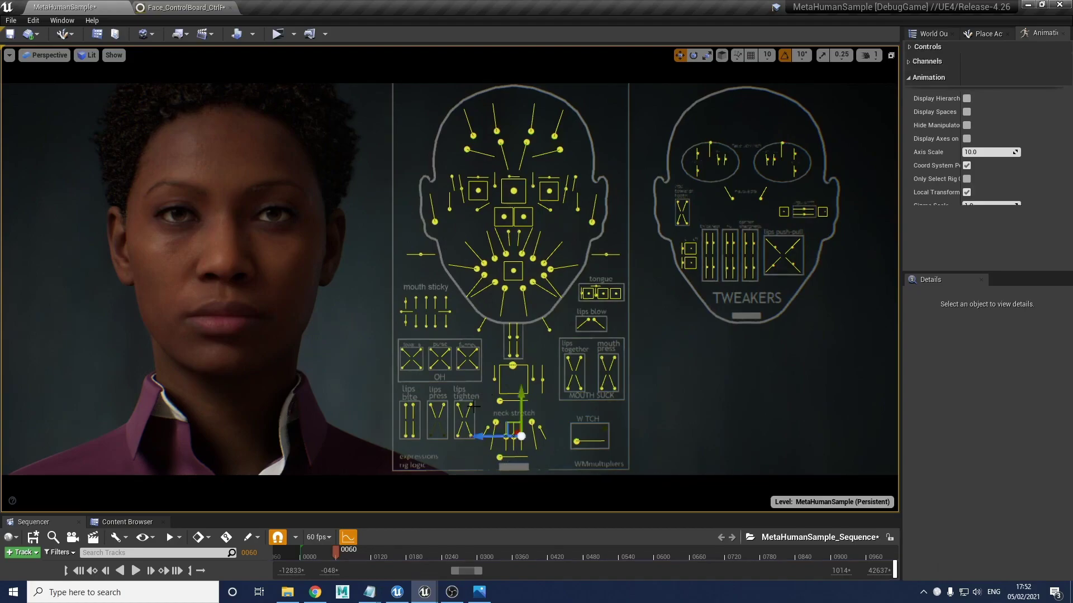
mouse_move(521, 401)
mouse_down()
mouse_move(517, 391)
mouse_move(516, 419)
mouse_up()
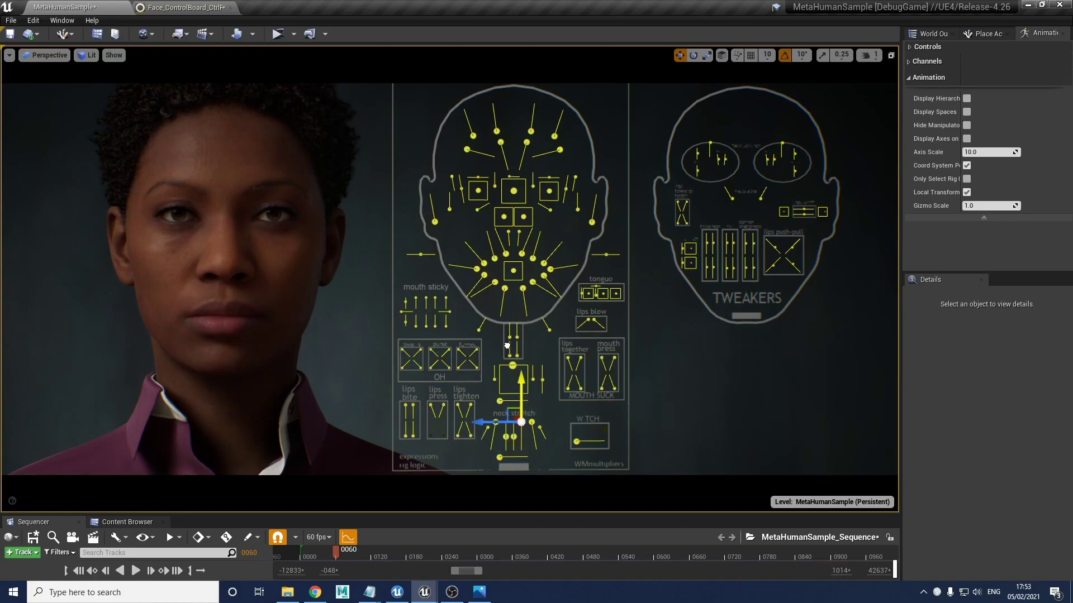
drag(508, 358, 537, 447)
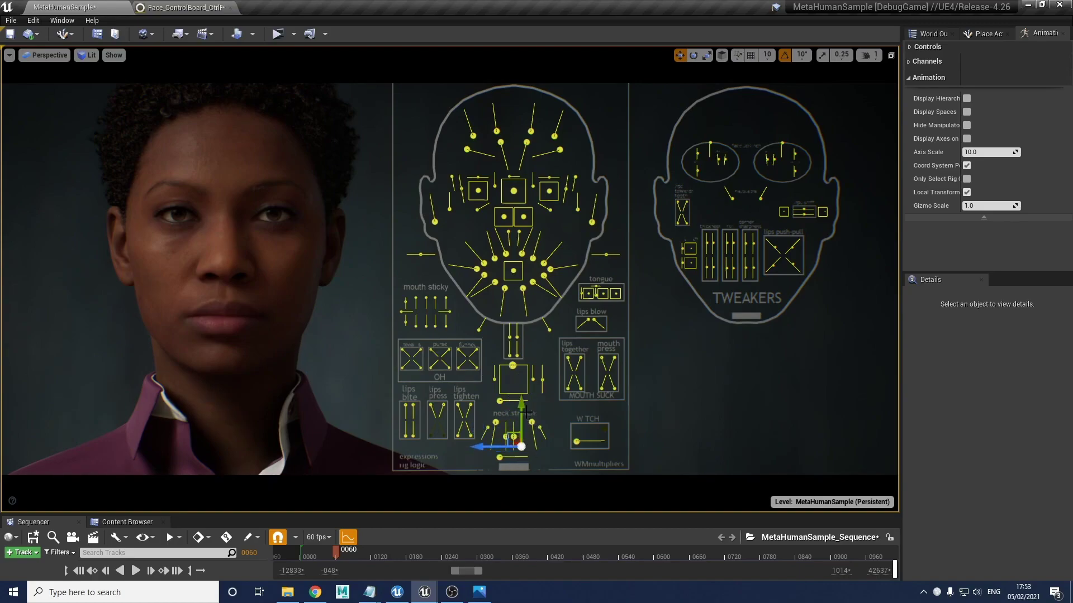
key(ctrl+z)
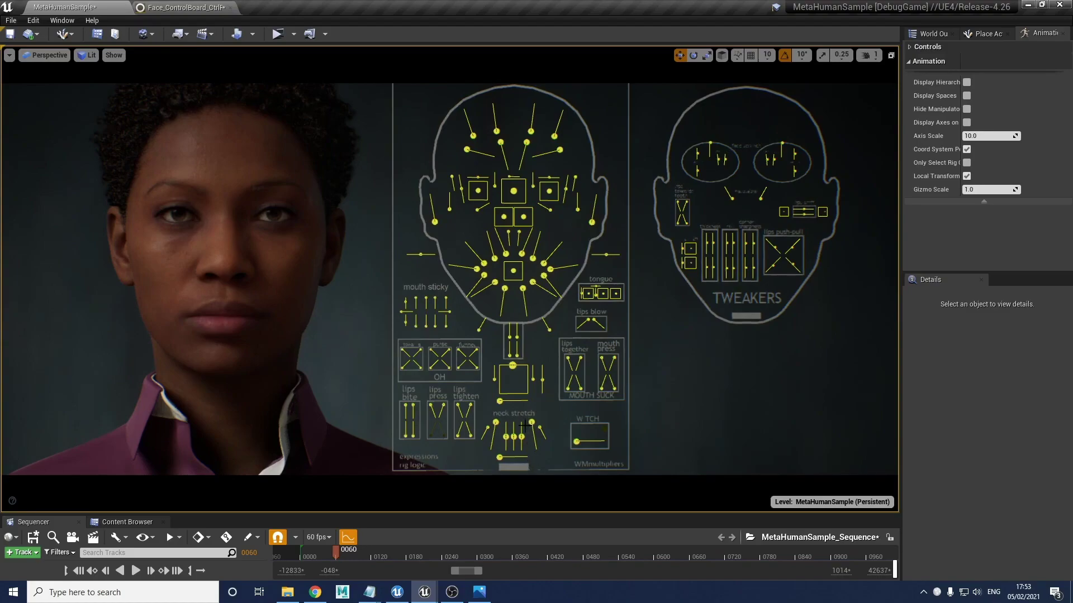
Step: Try sliding the horizontal control below the neck stretch group along its track, and return it to its start
click(498, 458)
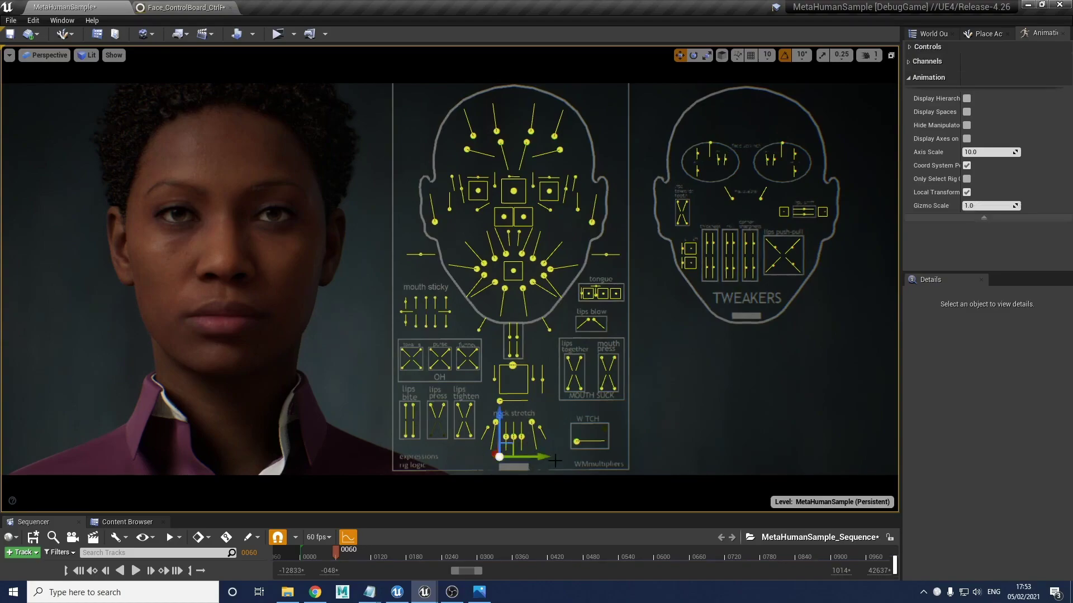
mouse_move(538, 456)
mouse_down()
mouse_move(568, 455)
mouse_move(534, 449)
mouse_move(567, 447)
mouse_move(522, 447)
mouse_up()
drag(539, 457, 545, 410)
click(530, 406)
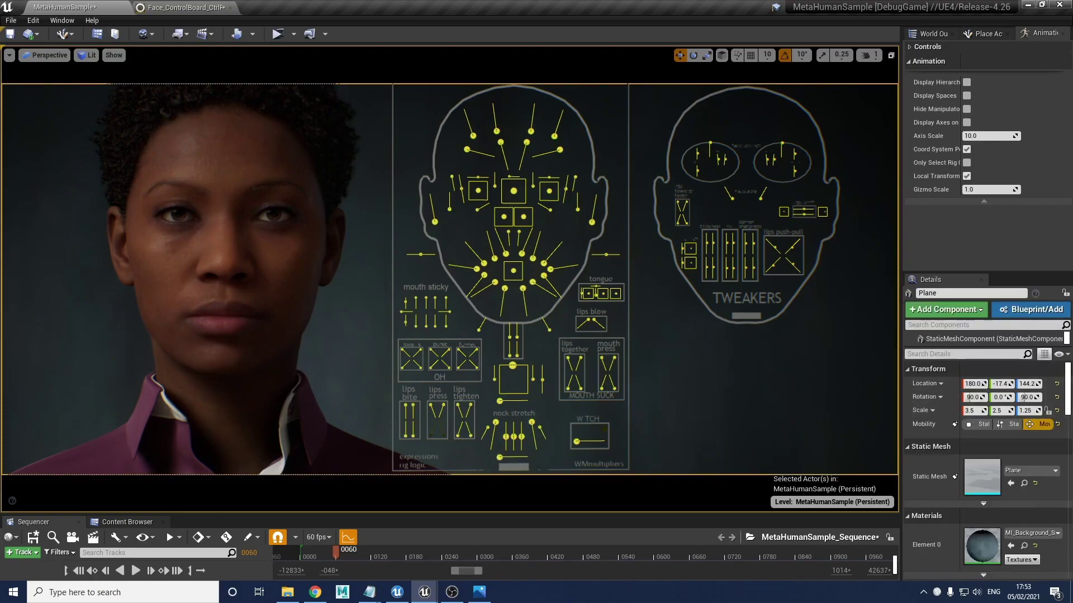
Step: Open the mouth by setting the jaw control to Y 1.0, and nudge the first tongue control upward
click(512, 366)
drag(510, 411, 505, 438)
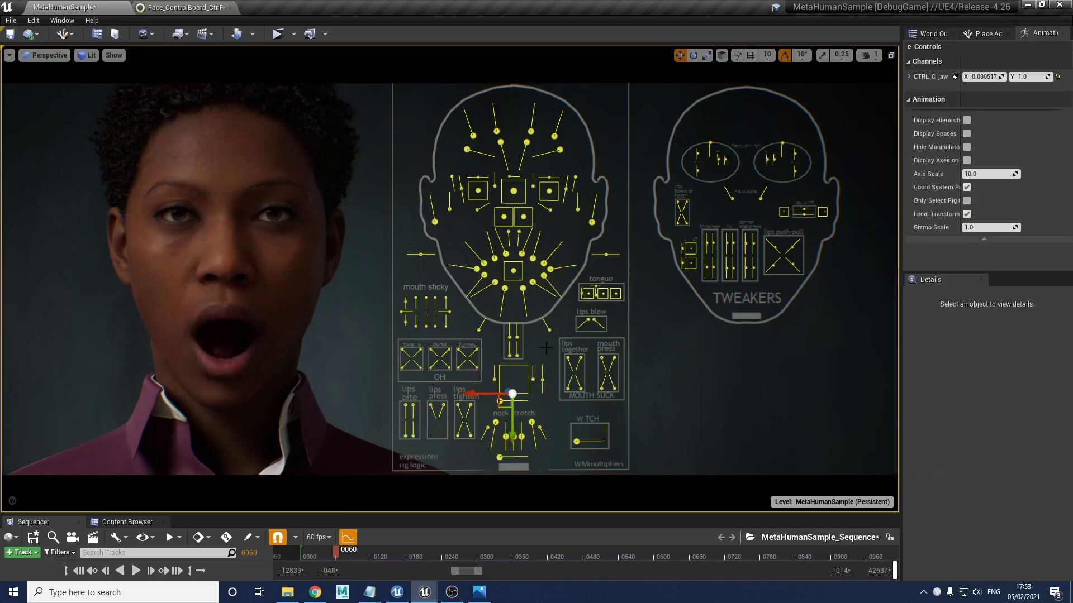
click(587, 293)
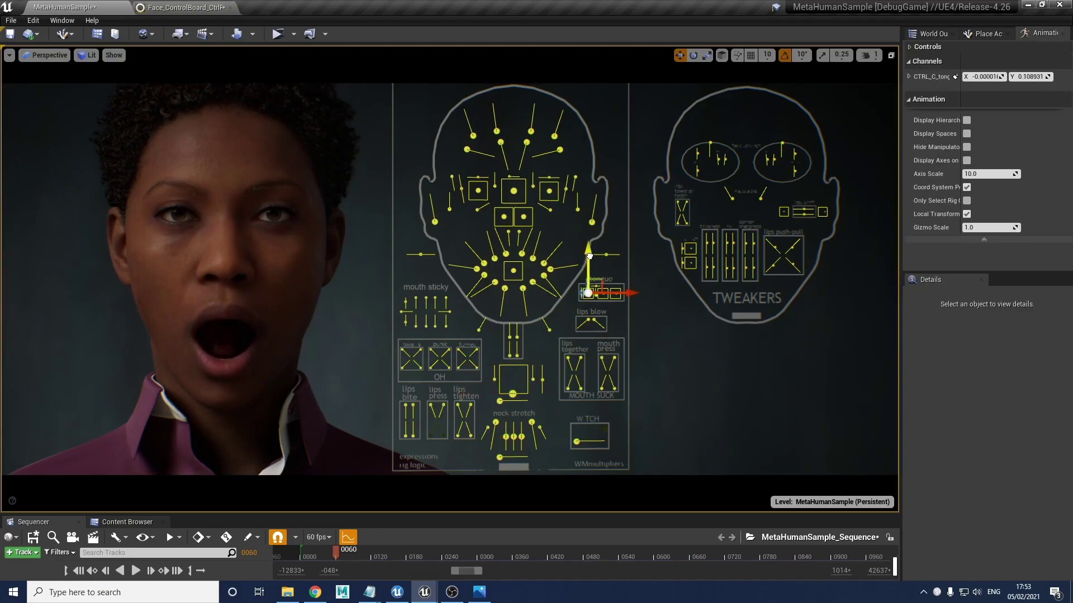
drag(590, 262, 589, 256)
click(584, 306)
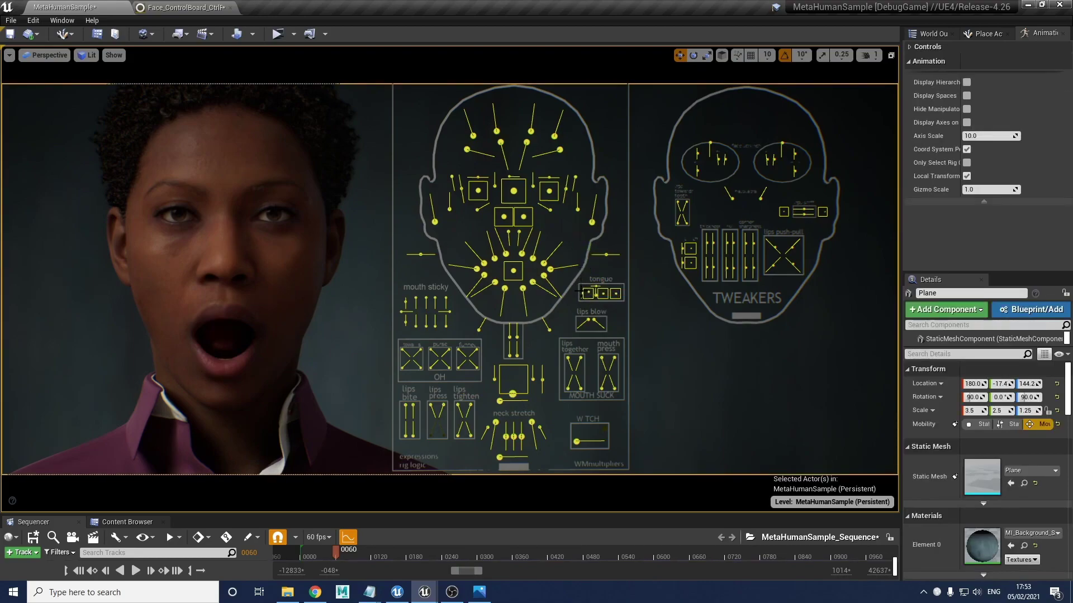
Step: Push the tongue forward with the vertical slider beside the tongue boxes, try raising the first tongue control to about Y 0.98, and undo that raise
click(588, 293)
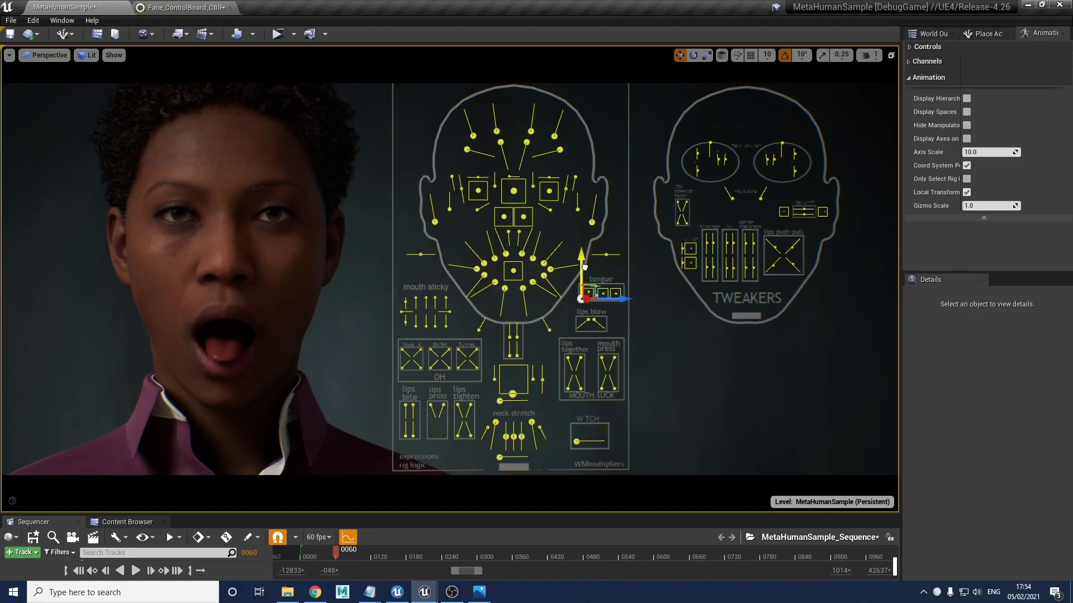
click(588, 293)
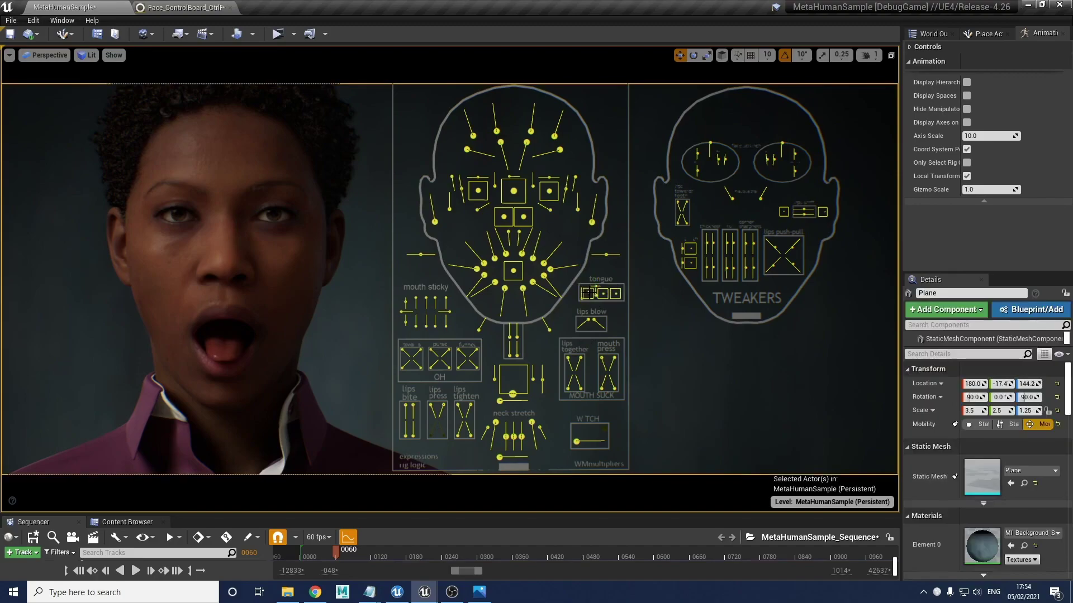
click(588, 293)
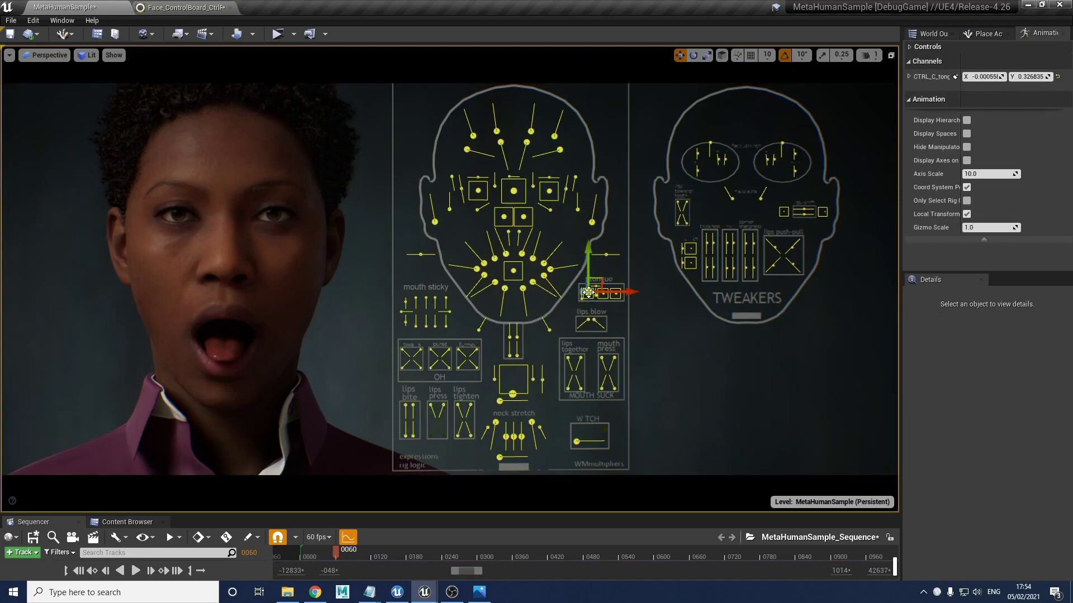
drag(585, 258, 585, 248)
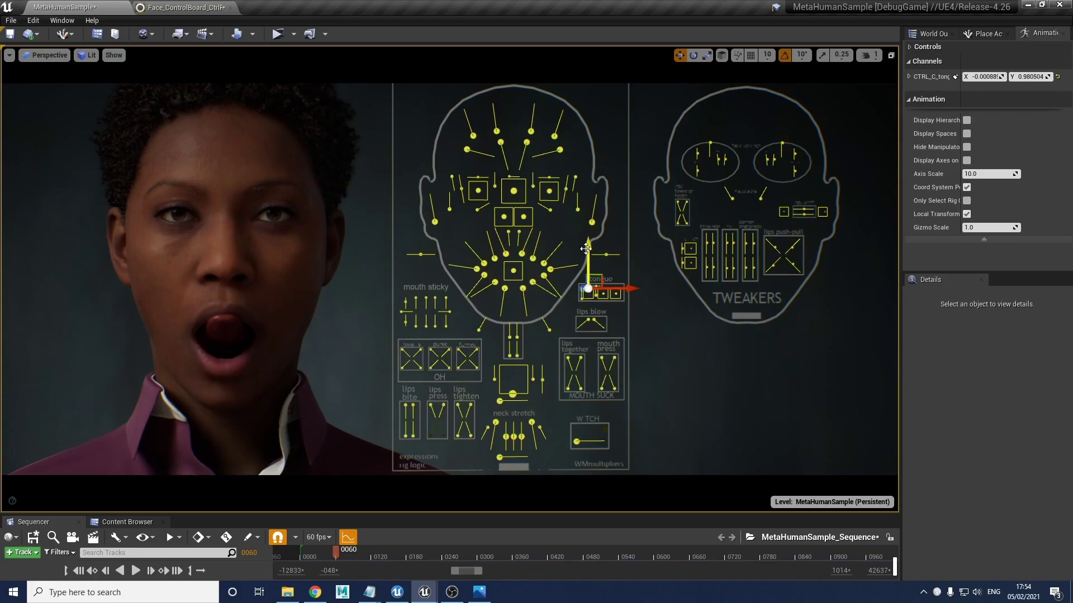
key(ctrl+z)
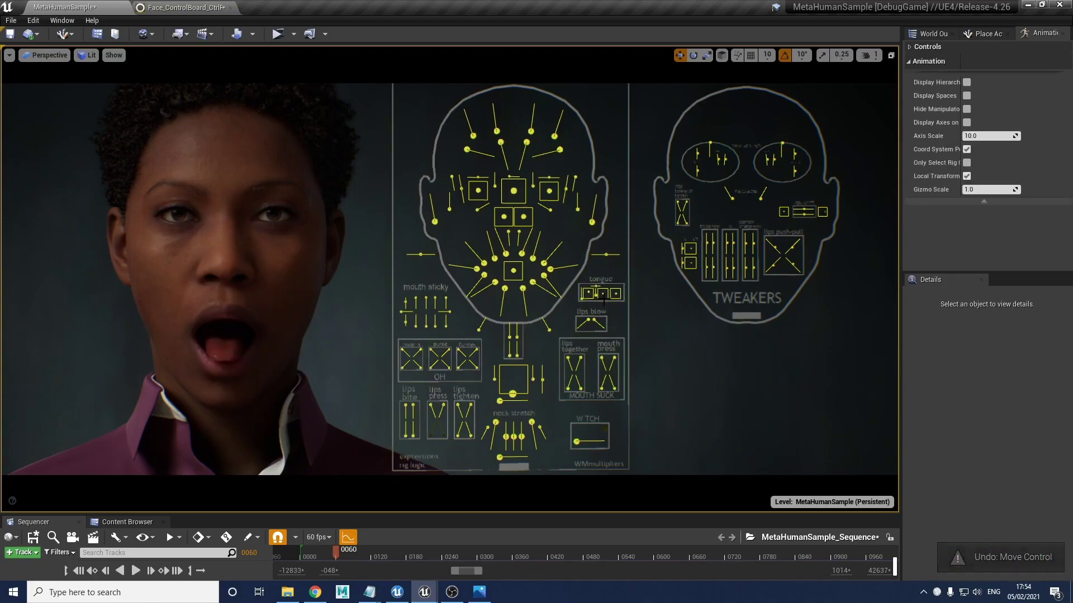
Step: Try moving the second and third tongue controls, and undo these control moves and selections
click(602, 291)
drag(602, 268, 601, 264)
key(ctrl+z)
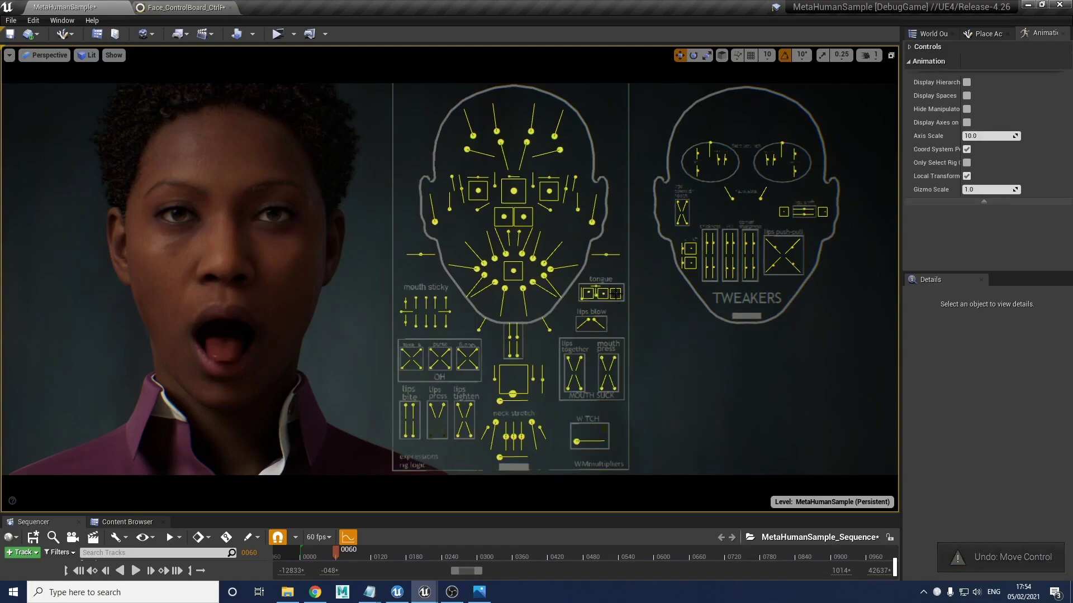
click(615, 292)
drag(616, 267, 605, 295)
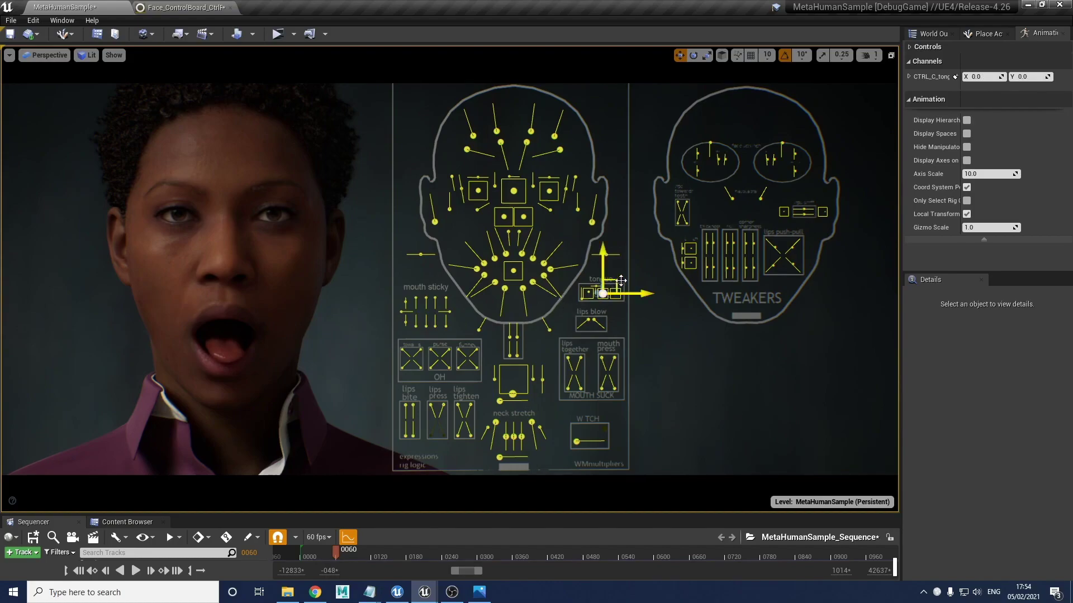
drag(615, 283, 614, 283)
key(ctrl+z)
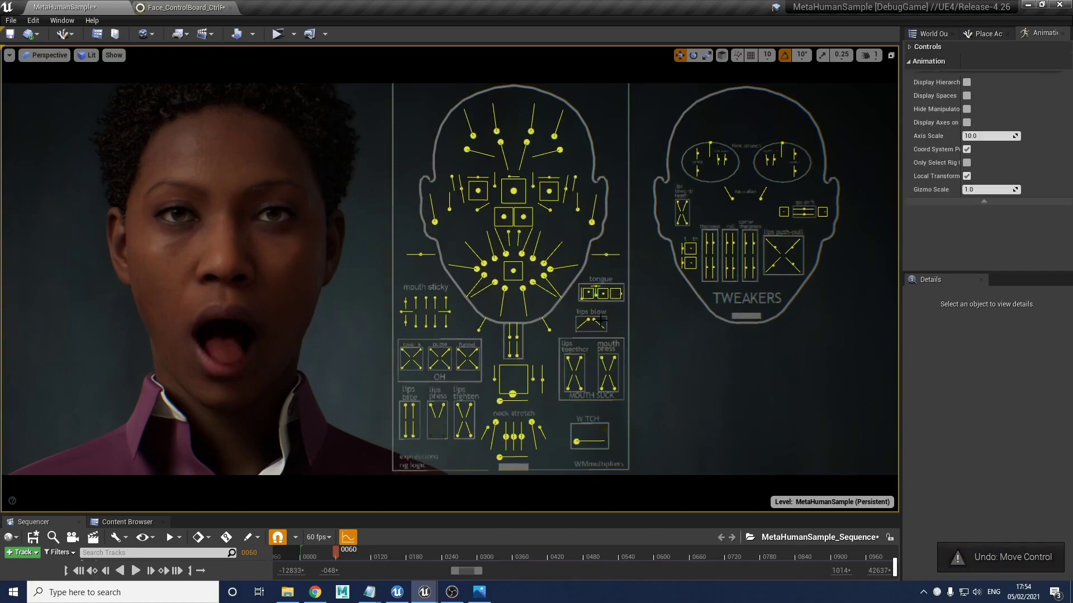
key(ctrl+z)
key(ctrl+z)
key(ctrl+z)
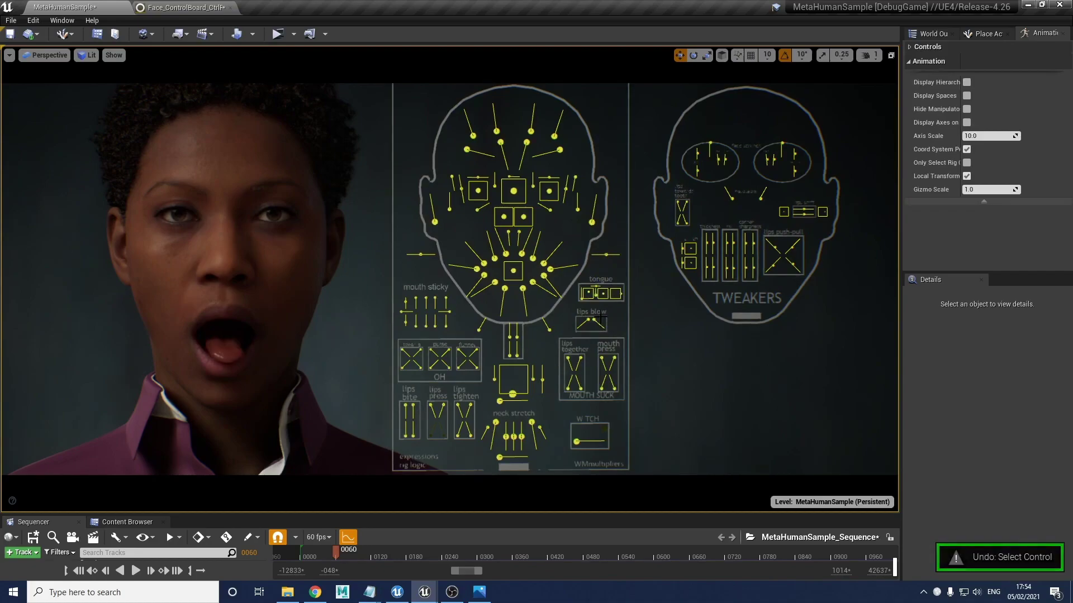
Step: Retract the tongue with its vertical slider, readjust the first tongue control, and close the mouth by returning the jaw control to Y 0.0
click(581, 293)
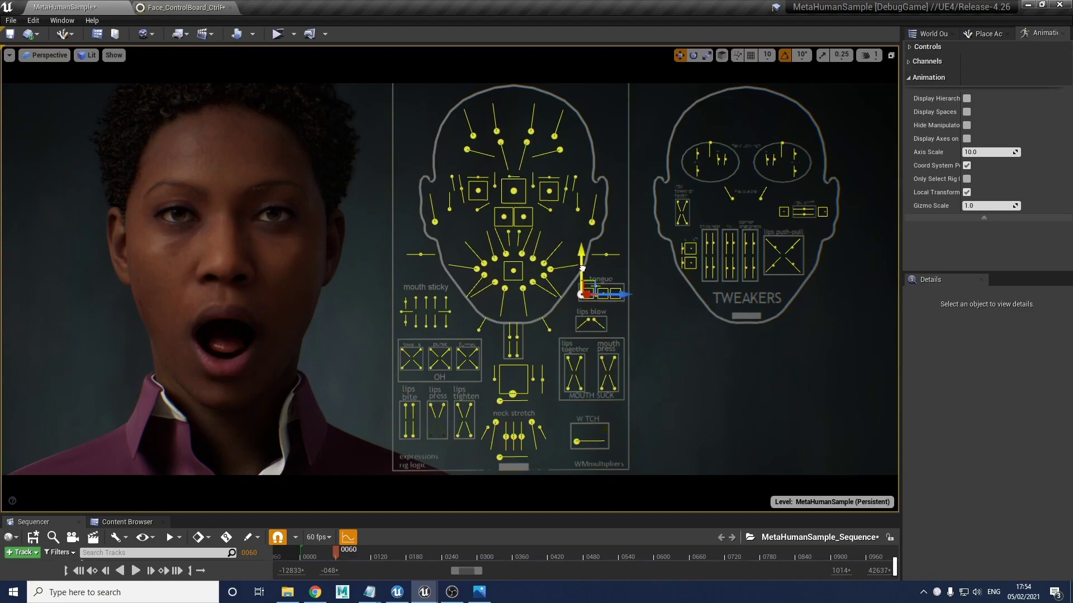
click(603, 311)
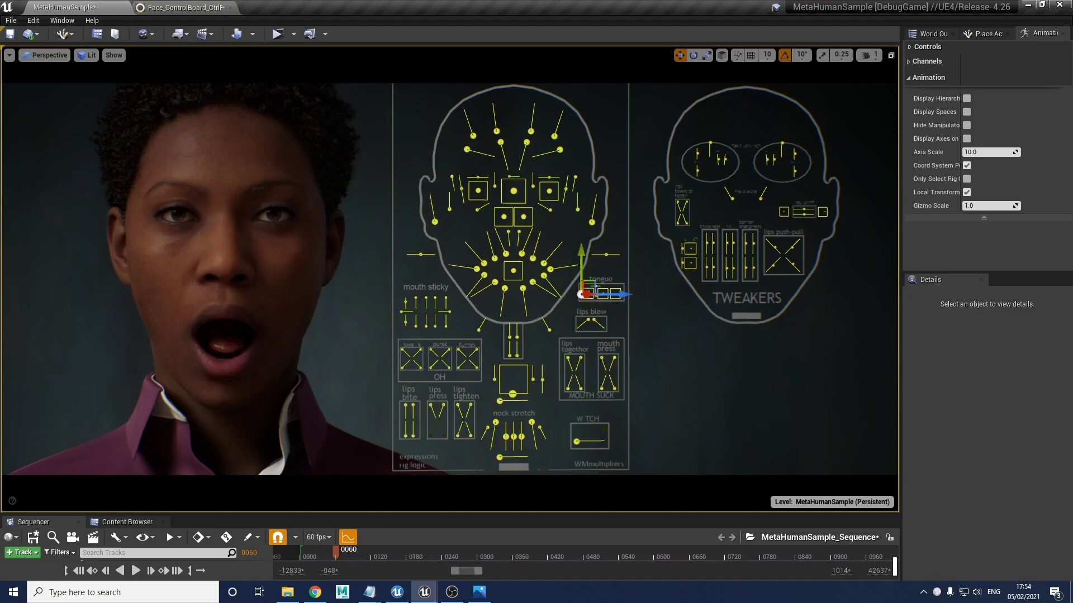
click(586, 293)
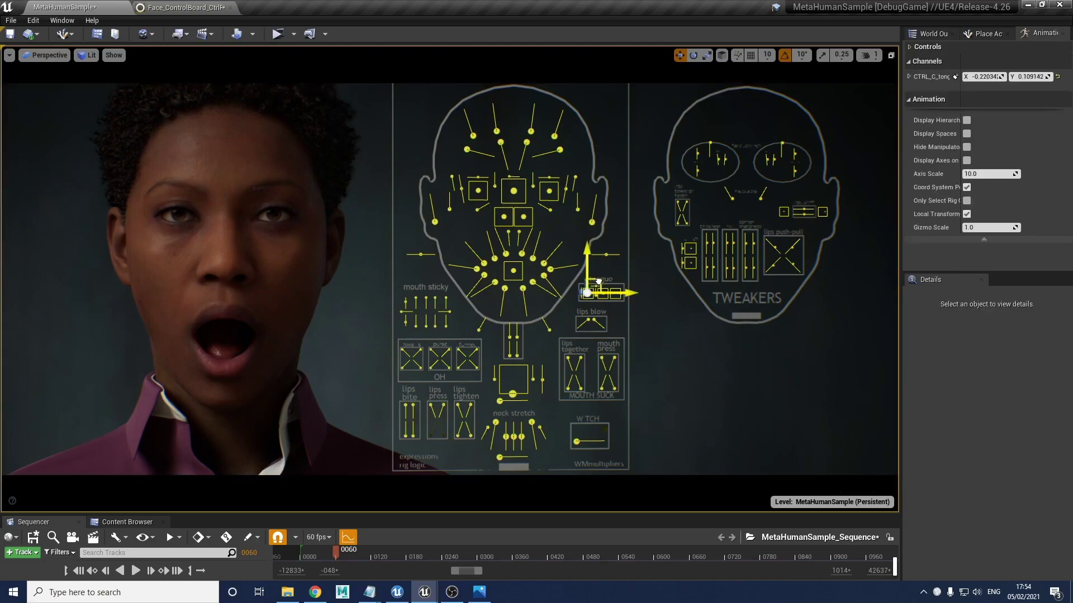
click(512, 394)
drag(512, 394, 513, 365)
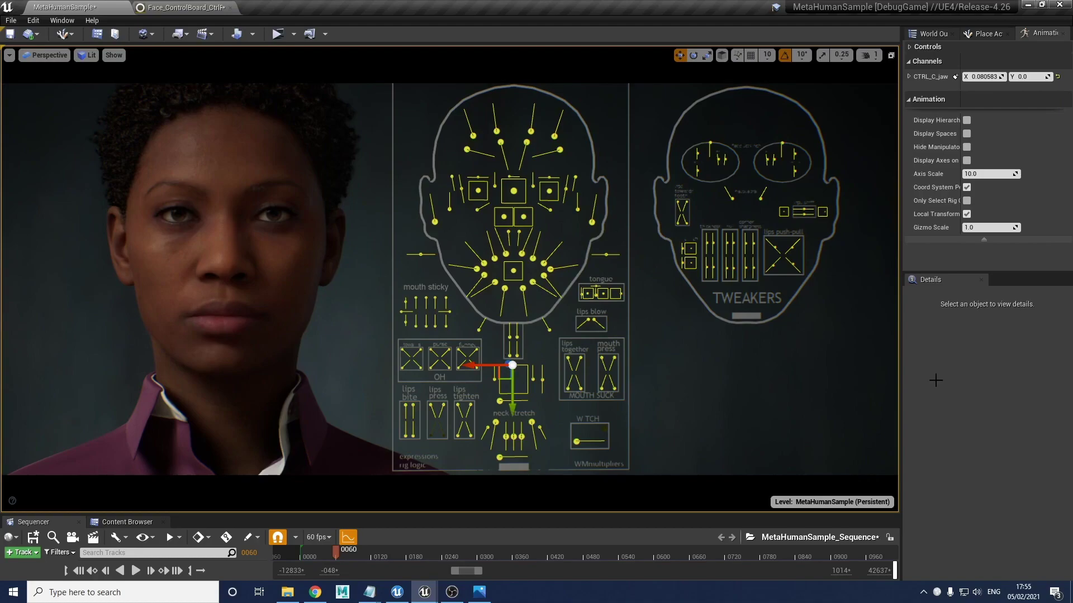
key(alt+Tab)
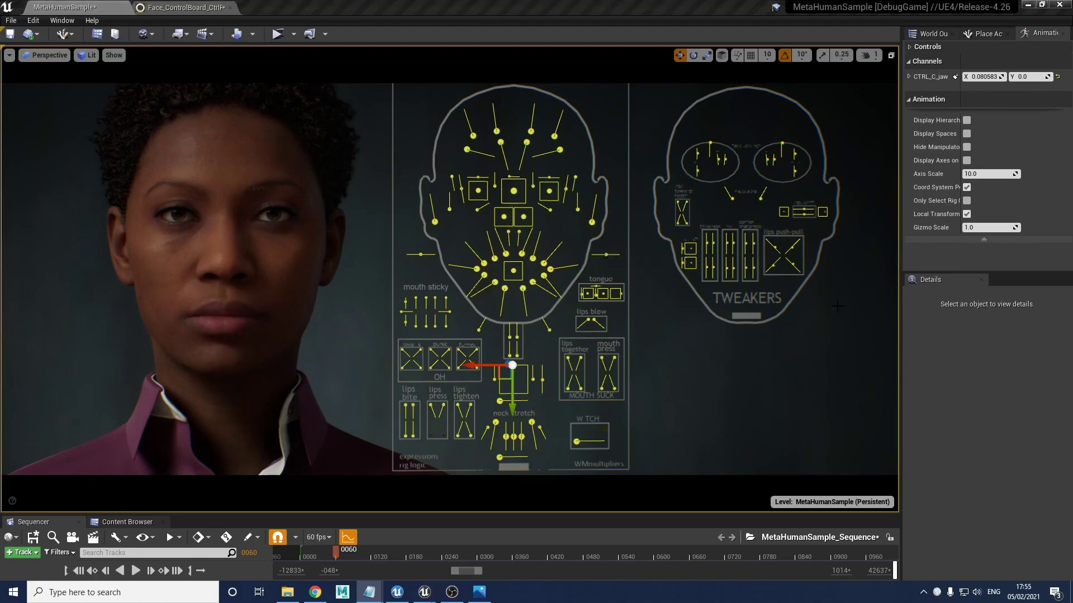
key(alt+Tab)
Step: Select both nose box controls together and test their range in both axes, leaving them at about X 0.06 and Y 0.0
click(505, 217)
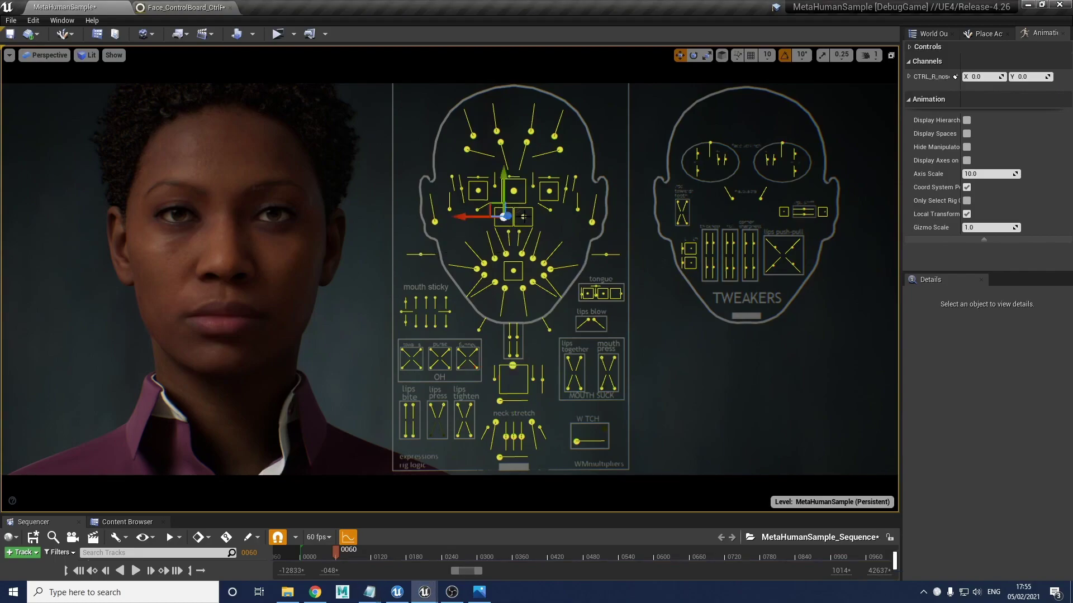
ctrl+click(523, 217)
mouse_move(503, 182)
mouse_down()
mouse_move(503, 149)
mouse_move(512, 180)
mouse_up()
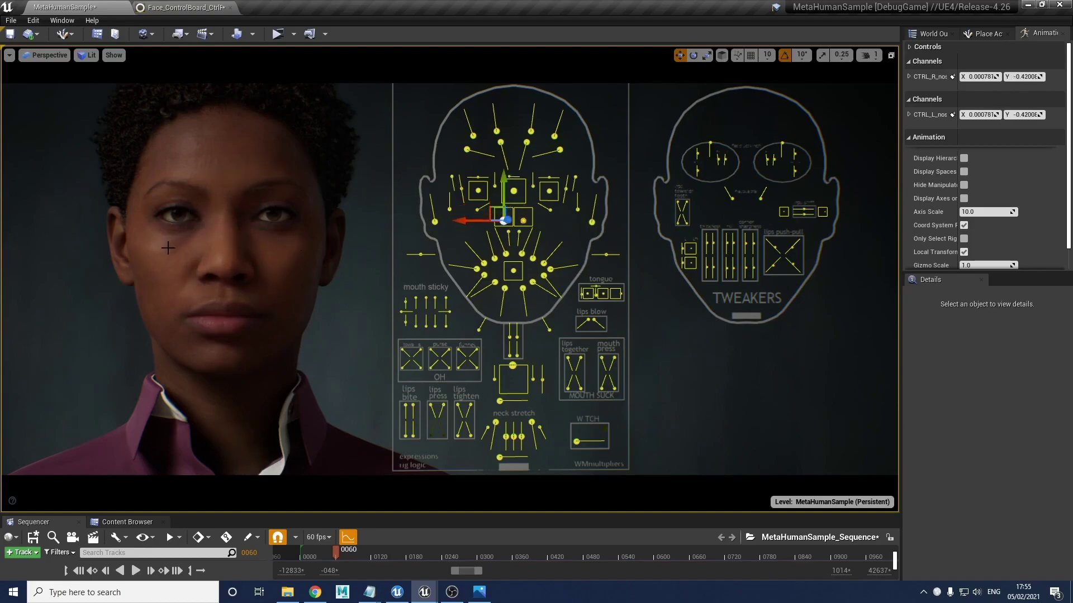
mouse_move(508, 180)
mouse_down()
mouse_move(508, 170)
mouse_move(507, 181)
mouse_up()
mouse_move(462, 221)
mouse_down()
mouse_move(433, 219)
mouse_move(459, 220)
mouse_up()
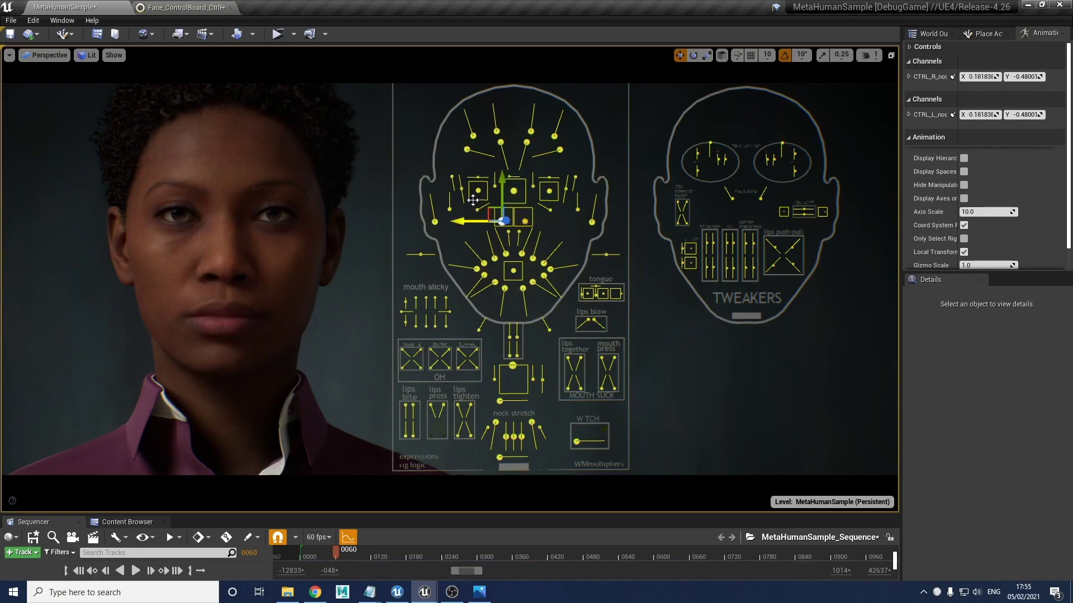
drag(501, 182, 502, 176)
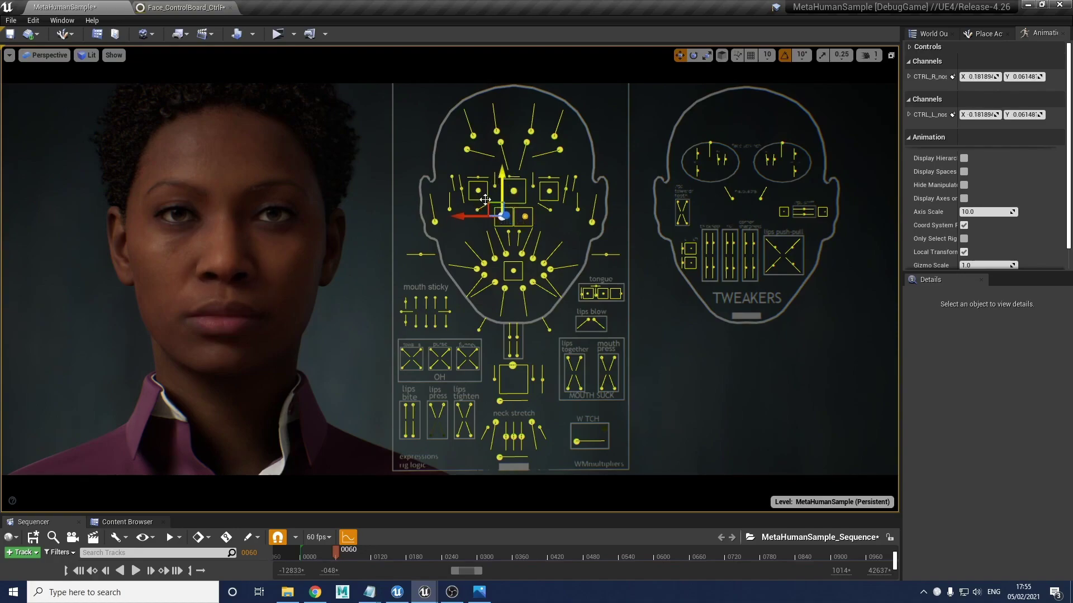
drag(465, 217, 462, 216)
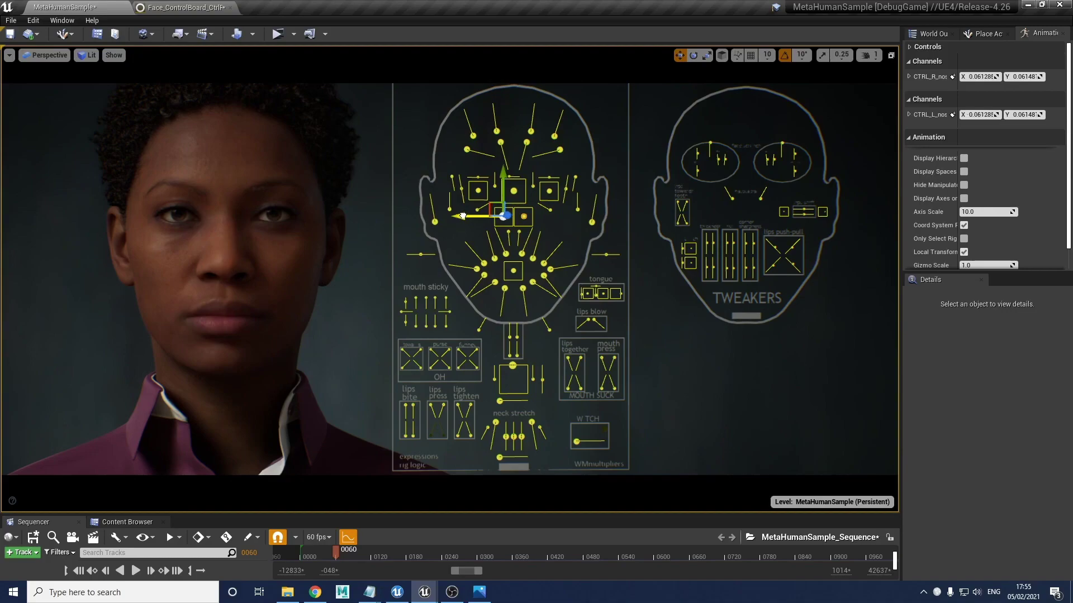
mouse_move(504, 172)
mouse_down()
mouse_move(505, 162)
mouse_move(504, 173)
mouse_up()
Step: Raise the two short vertical sliders on either side of the central eye box to the upper end of their tracks
click(496, 193)
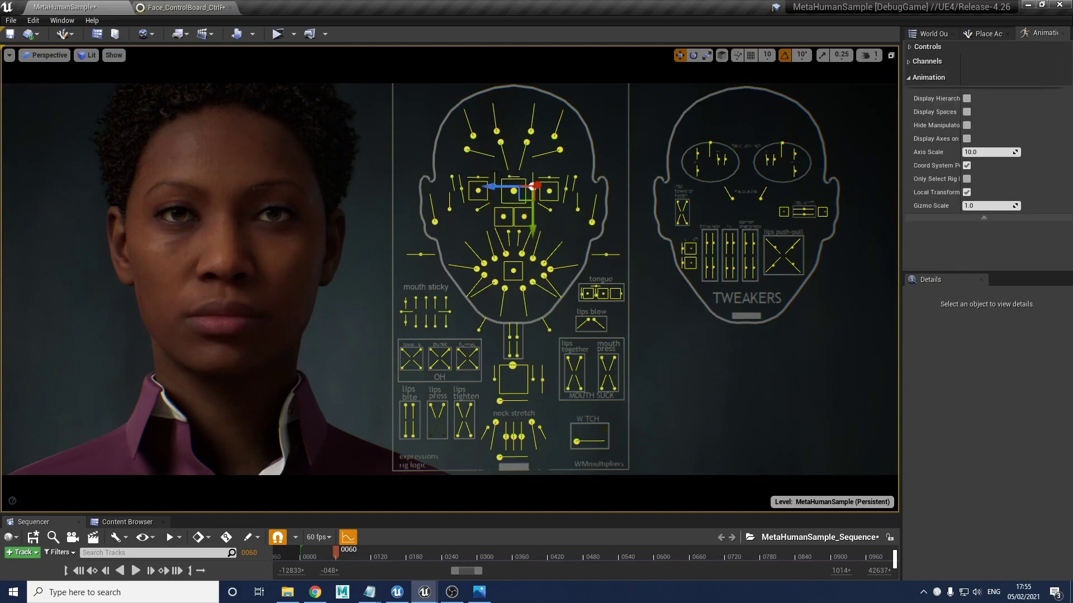
click(496, 194)
click(495, 187)
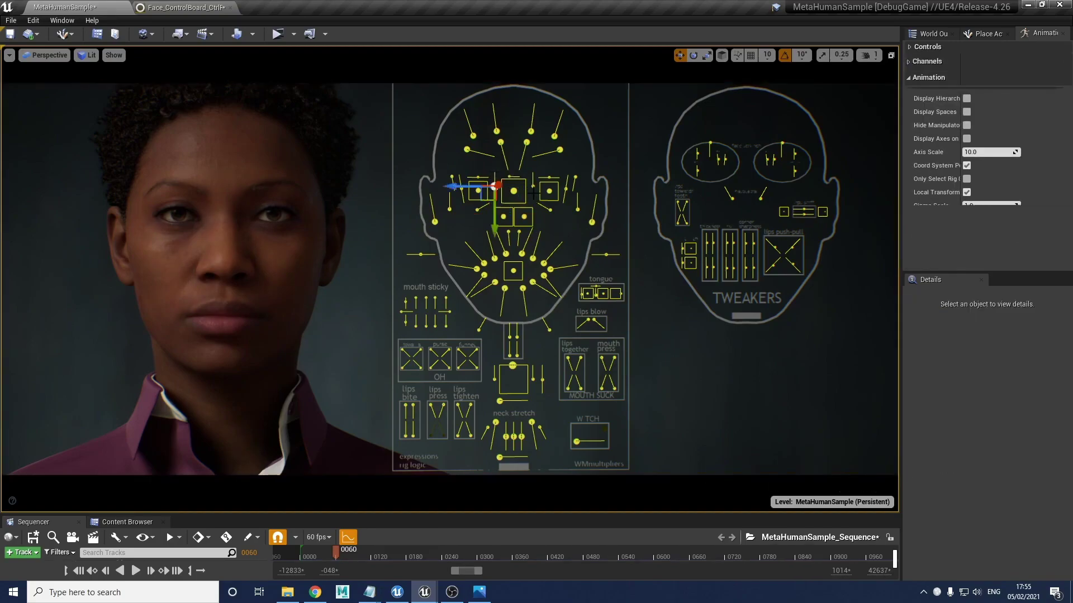
click(532, 187)
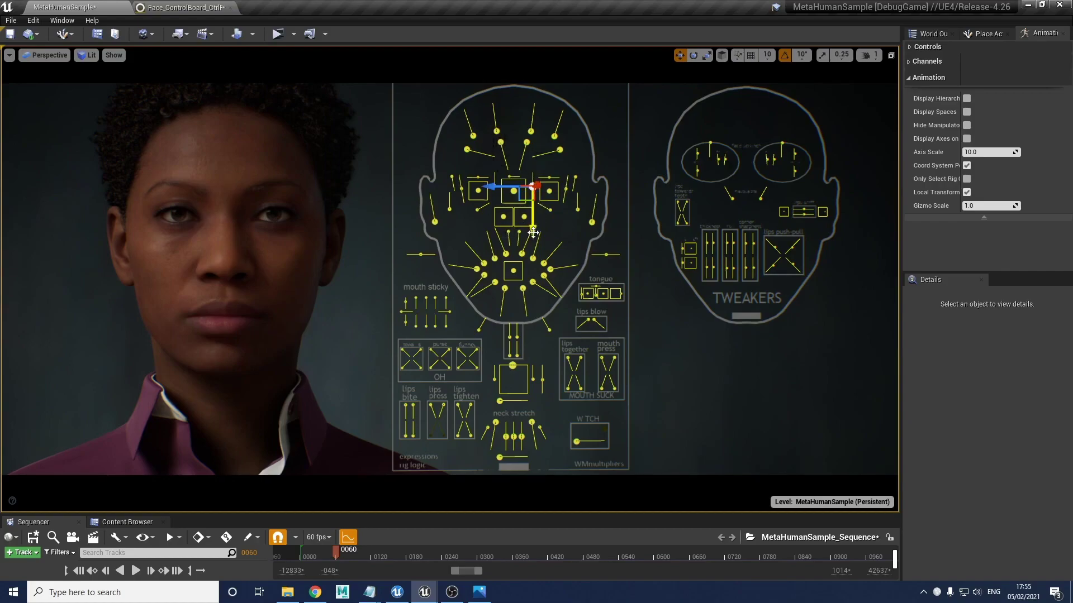
drag(532, 226, 527, 177)
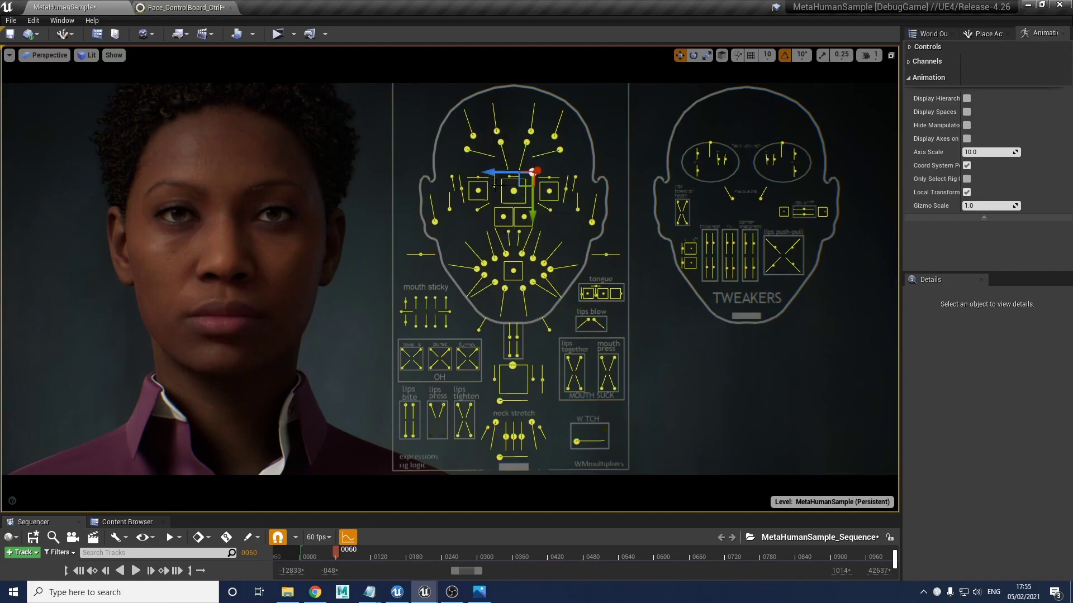
click(495, 186)
drag(495, 186, 495, 171)
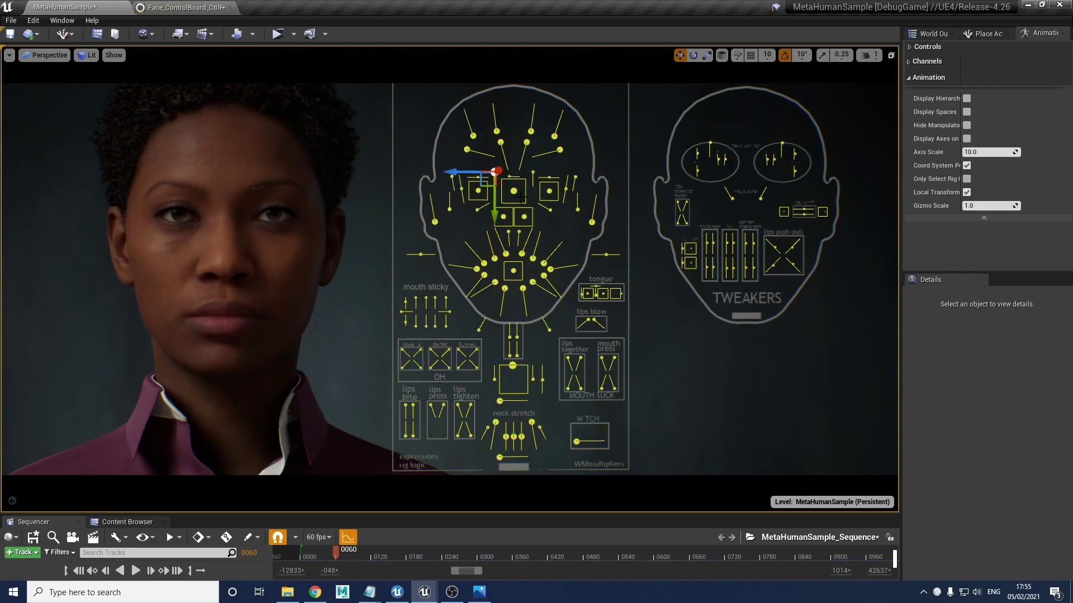
Step: Lower both nose box controls together to Y -1.0
click(514, 216)
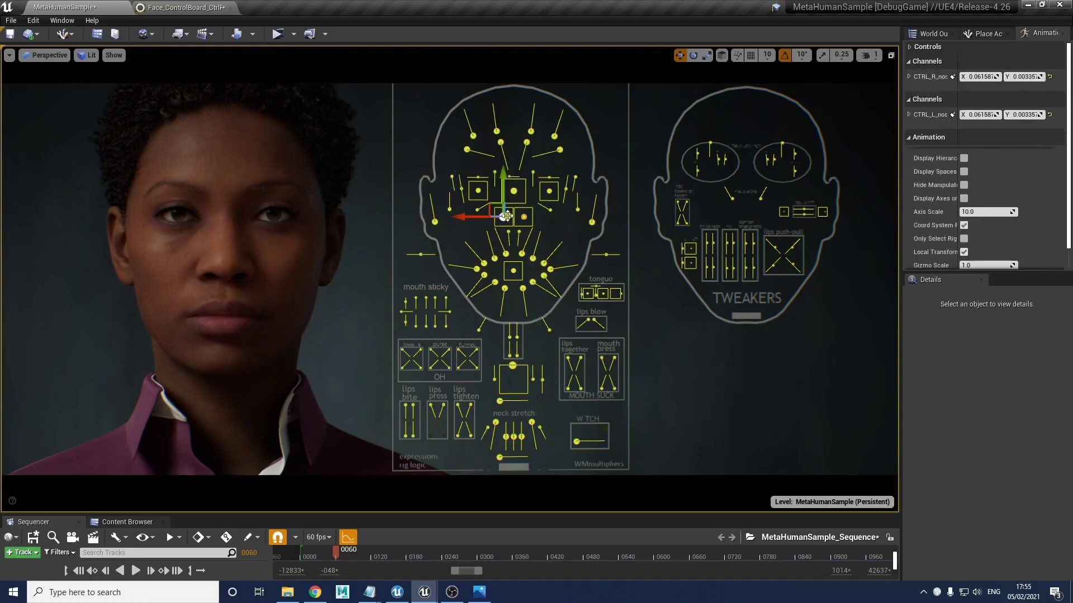
drag(503, 179, 506, 189)
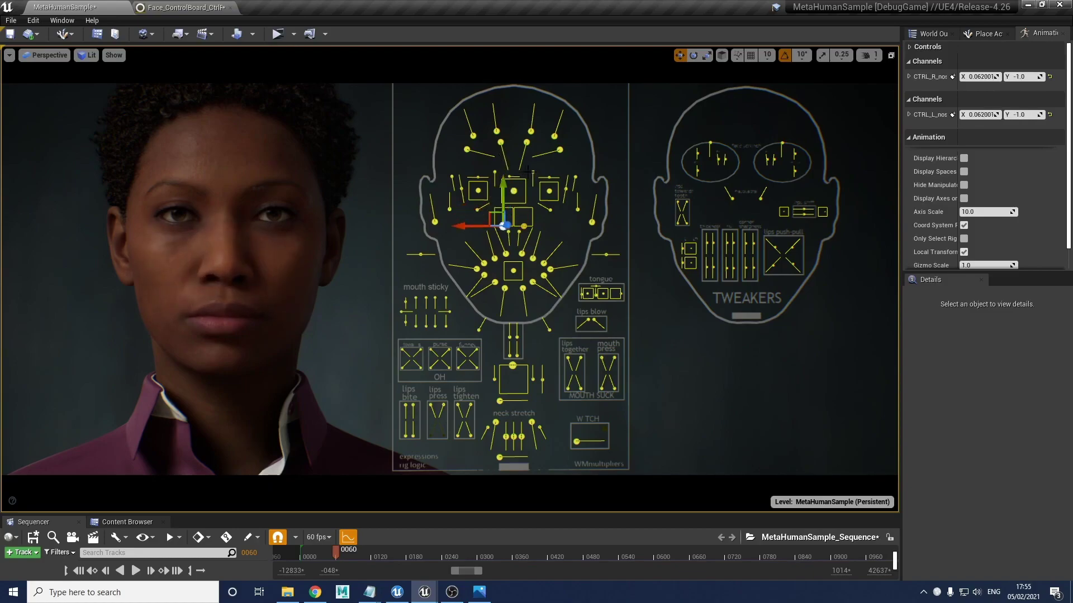
Step: Lower the two short vertical sliders beside the central eye box to mid-track and recentre both nose box controls
click(496, 171)
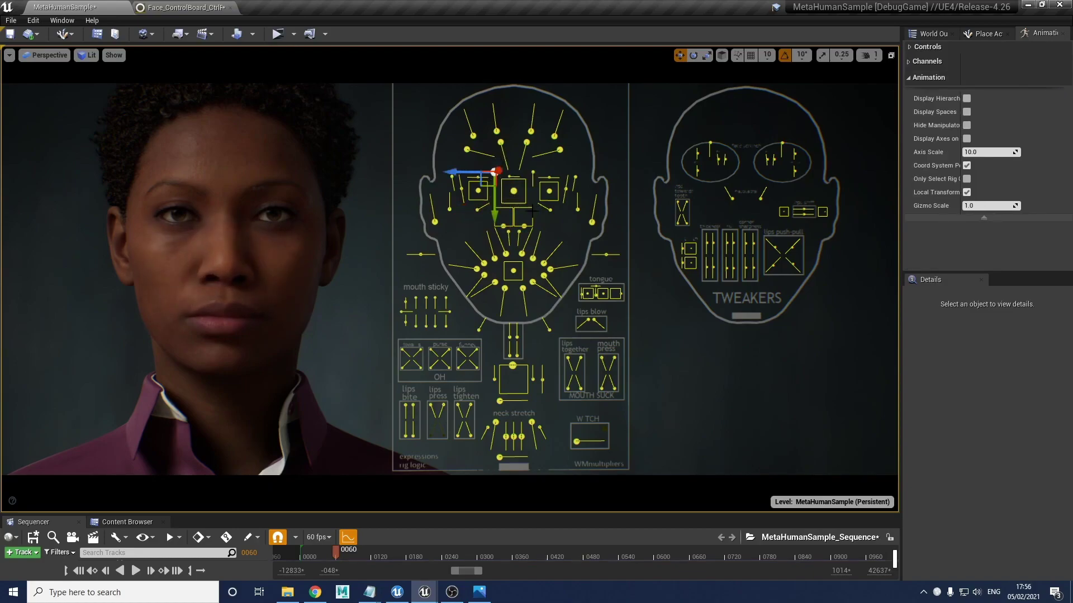
drag(499, 215, 515, 193)
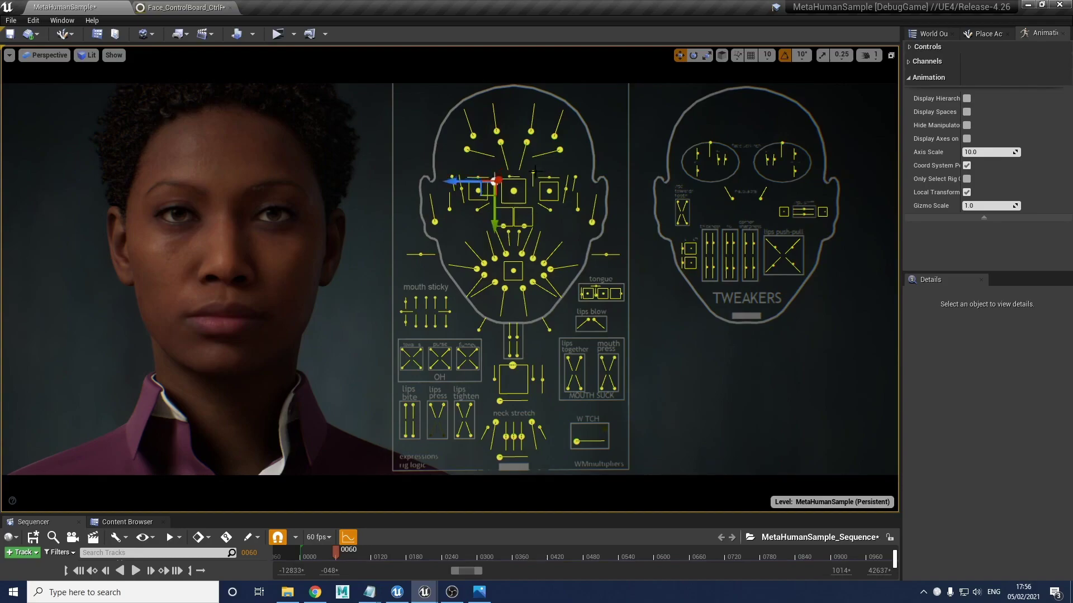
click(533, 172)
drag(532, 212, 505, 176)
click(525, 226)
click(556, 224)
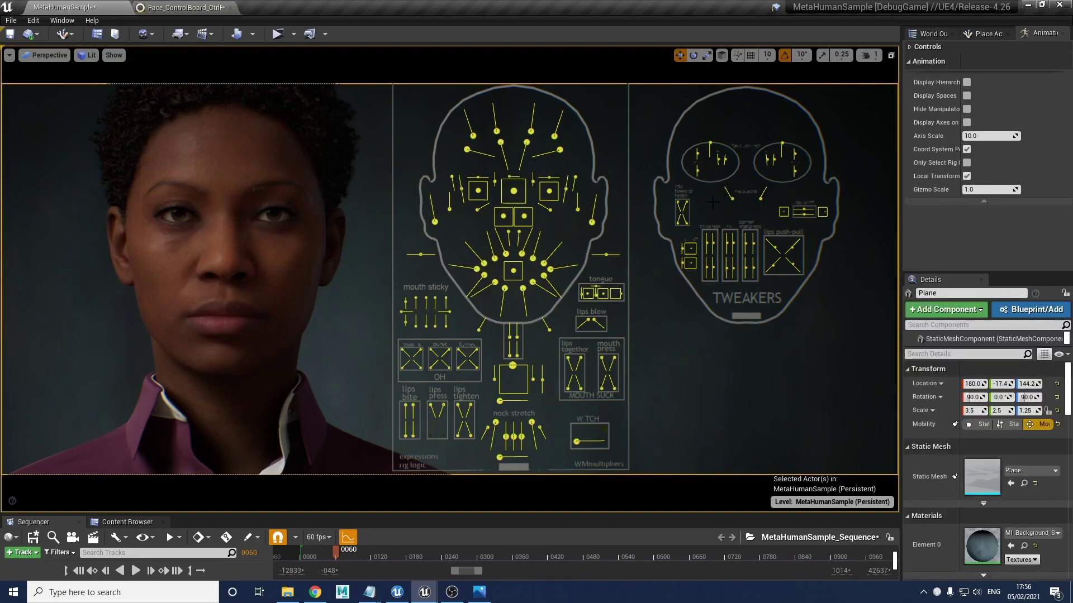
Step: Select both diagonal sliders below the tweaker ovals and test their range, leaving them at the lower end of their tracks
click(769, 208)
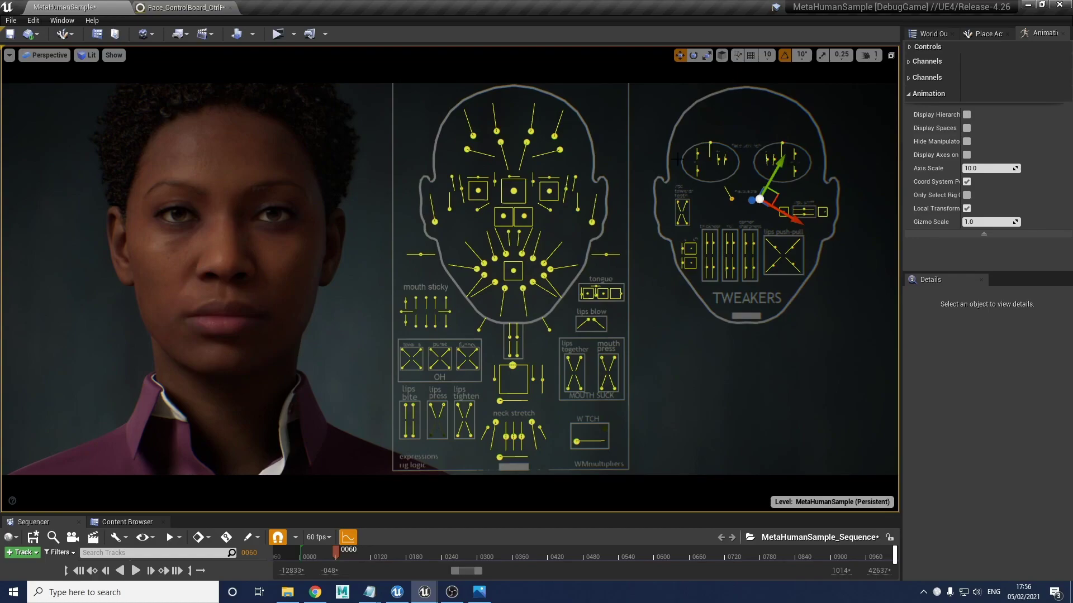
drag(778, 168, 760, 199)
key(alt+Tab)
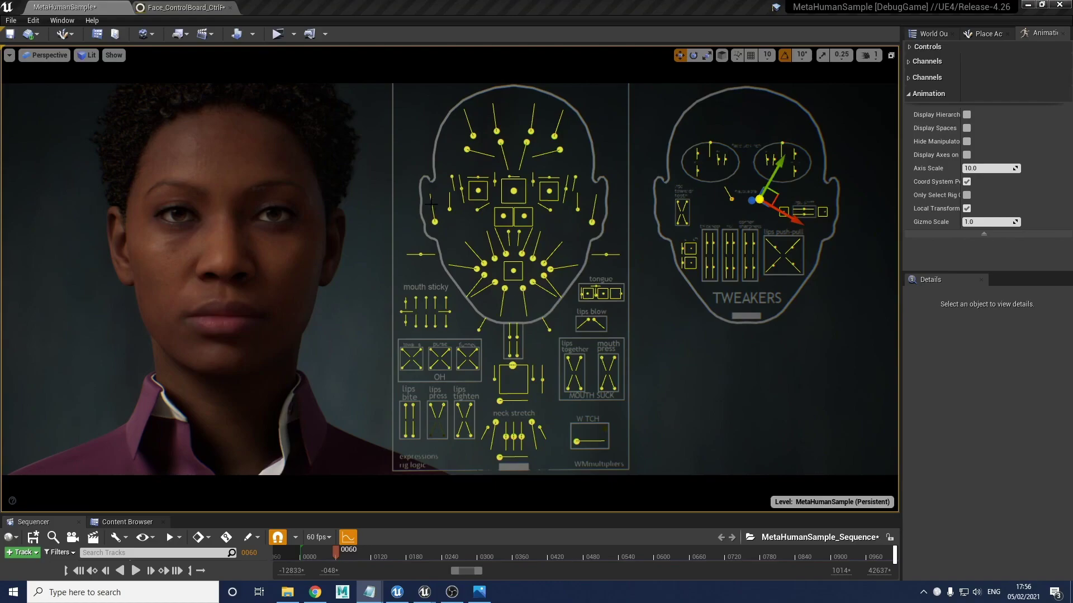
Step: Select the two short diagonal sliders below the outer eye boxes and test their movement along their tracks
click(476, 209)
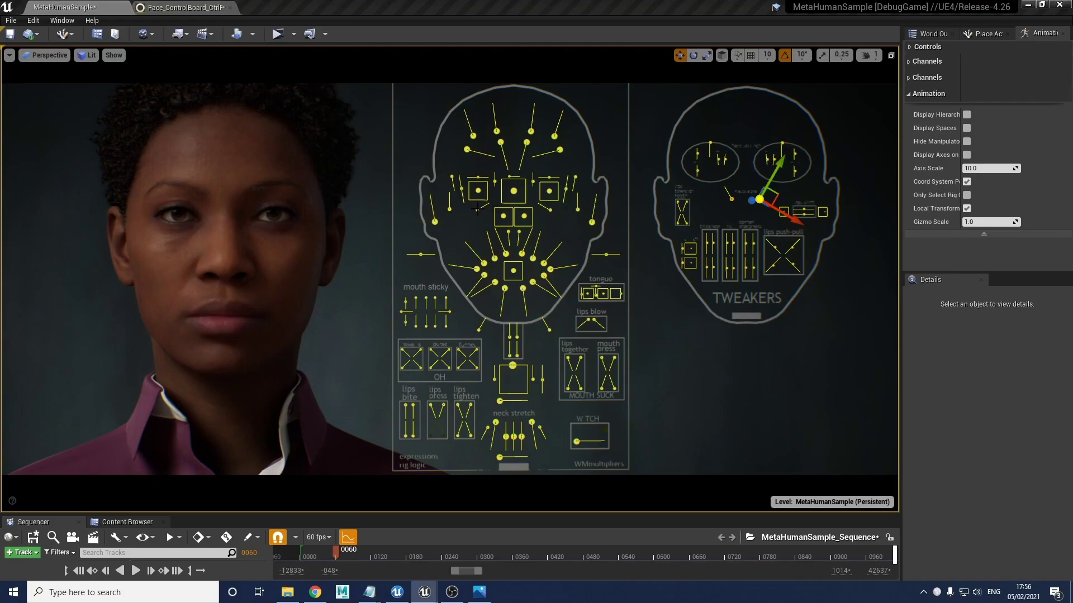
click(550, 209)
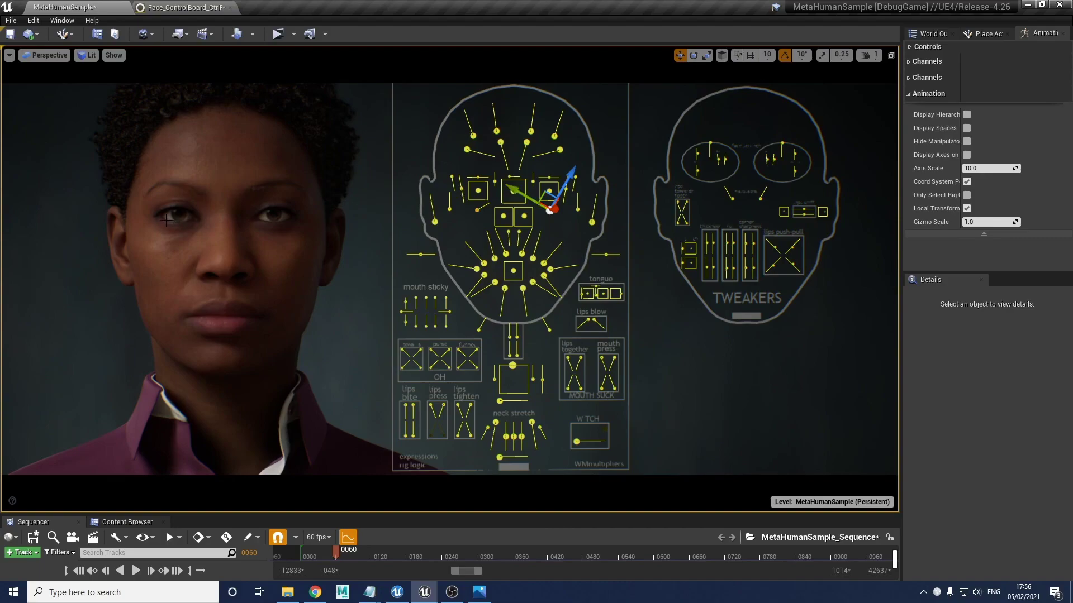
mouse_move(513, 190)
mouse_down()
mouse_move(489, 170)
mouse_move(523, 181)
mouse_up()
Step: Try raising the paired vertical sliders at the outer sides of the eyes, leaving them partway up their tracks
click(459, 214)
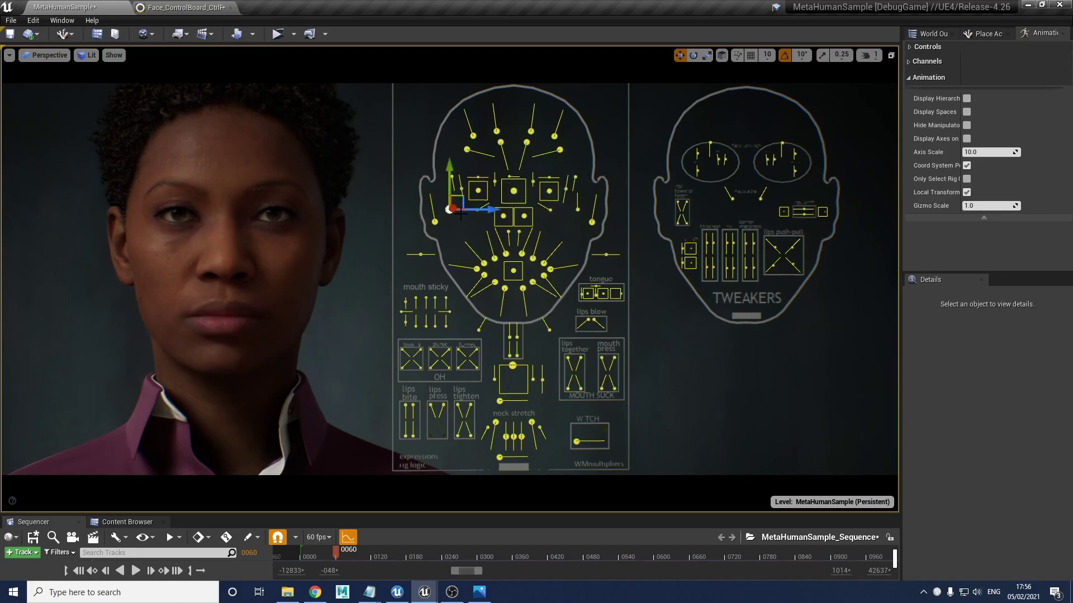
click(578, 210)
drag(578, 168, 579, 149)
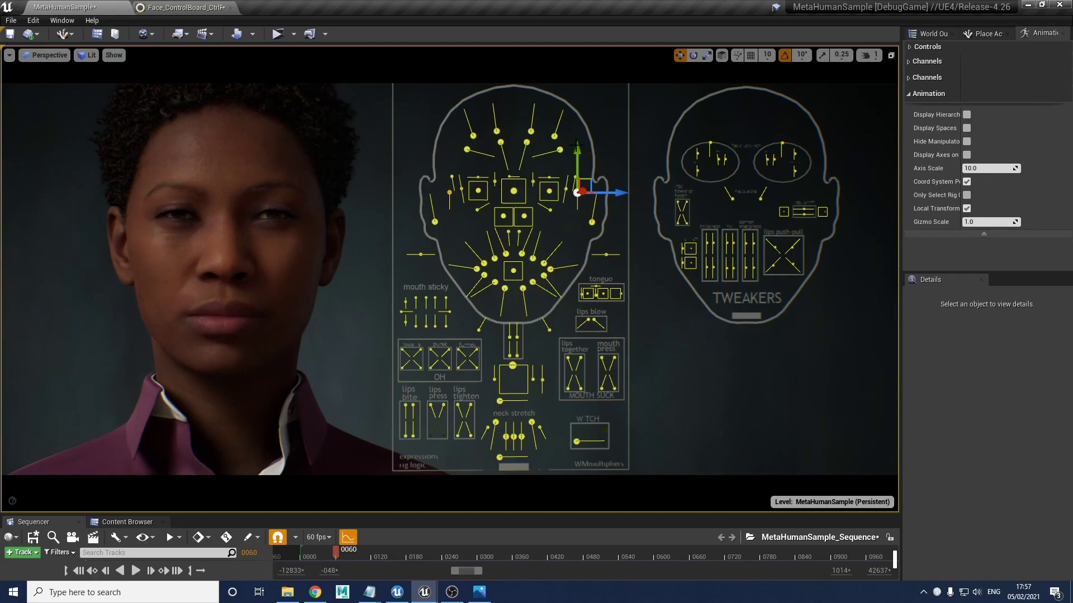
mouse_move(579, 167)
mouse_down()
mouse_move(579, 184)
mouse_move(574, 155)
mouse_move(575, 165)
mouse_up()
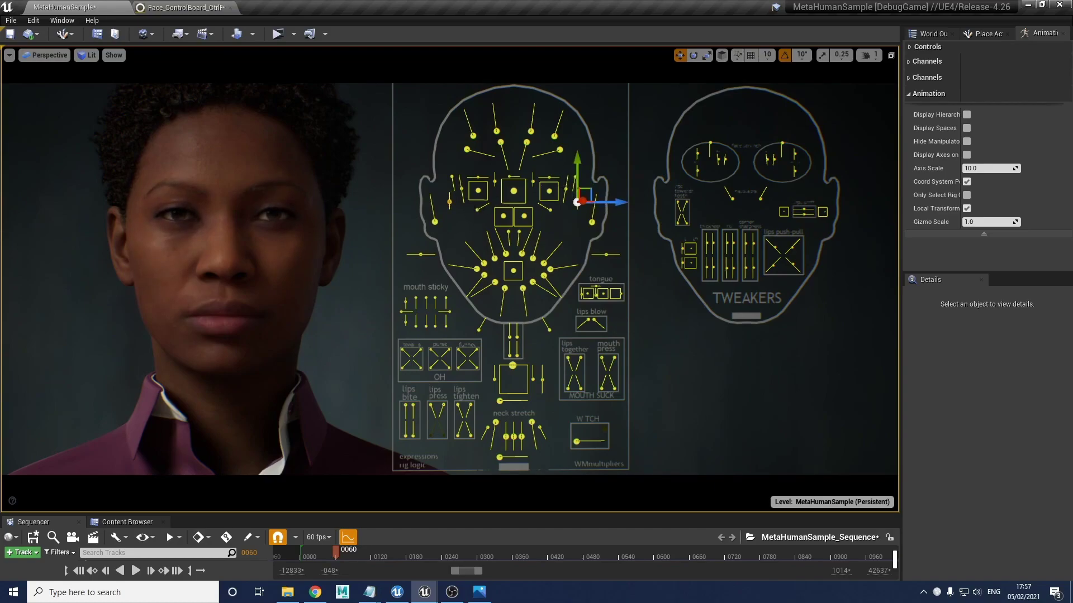
Step: Try moving the paired diagonal sliders below the outer eye boxes partway inward, on top of the raised outer sliders
click(477, 210)
shift+click(548, 210)
drag(514, 191, 507, 186)
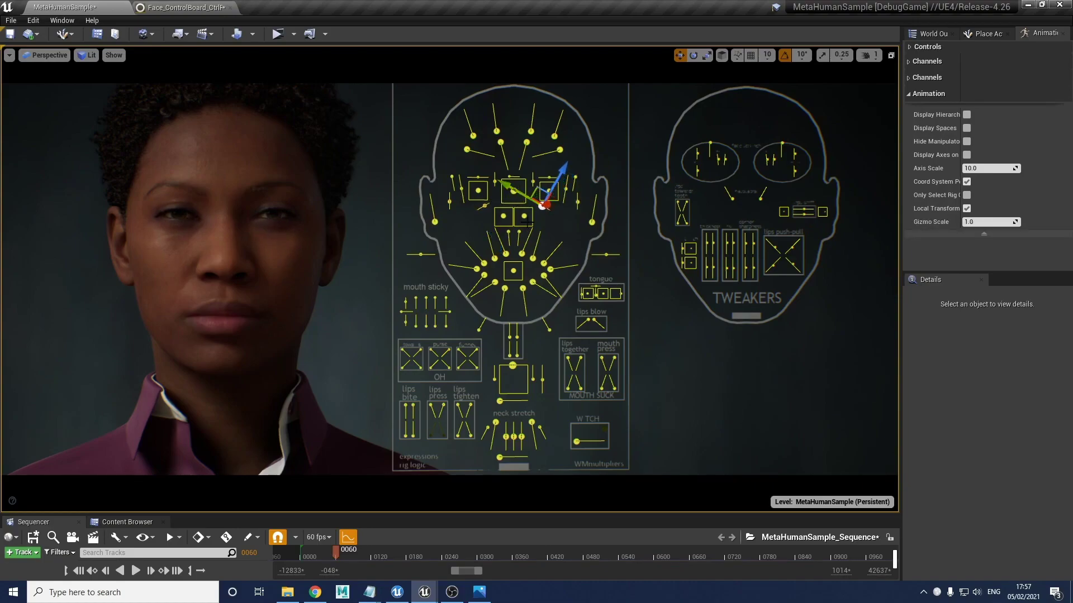
Step: Undo the moves of the diagonal sliders below the eyes and of the outer vertical sliders
key(ctrl+z)
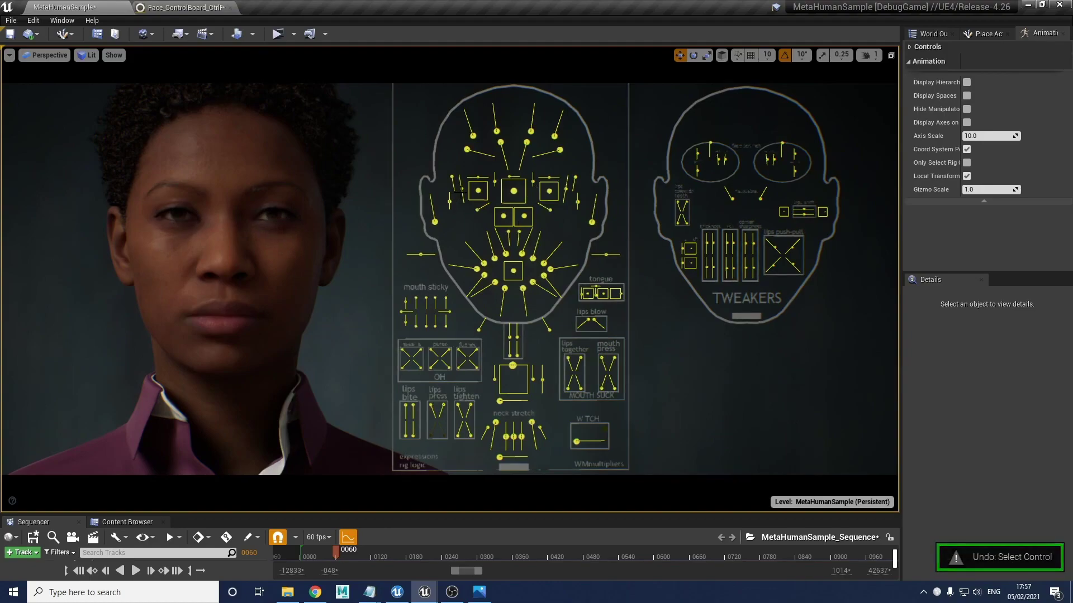
key(ctrl+z)
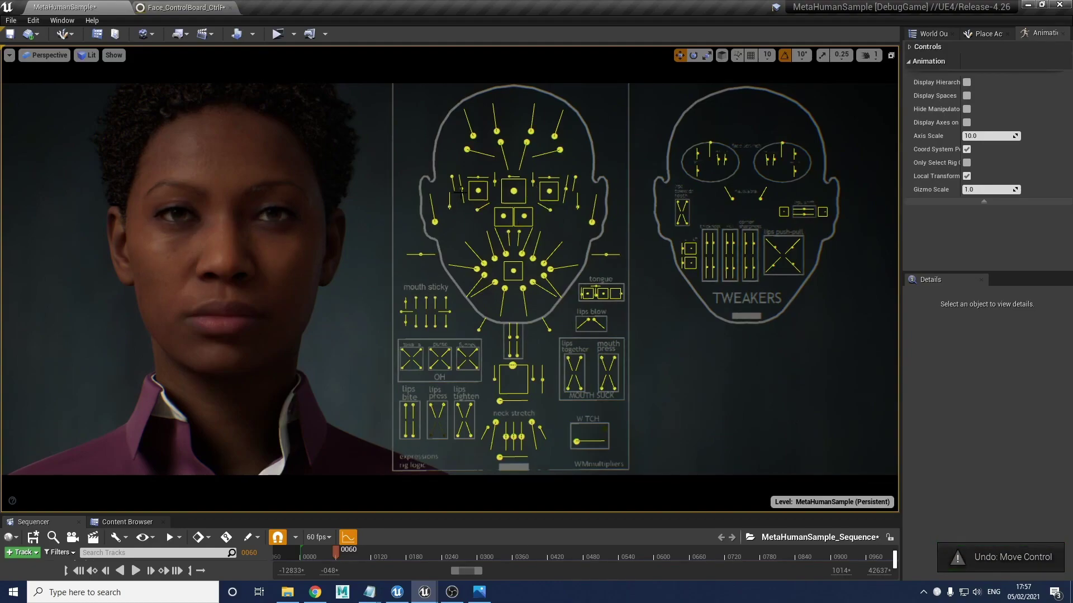
key(ctrl+z)
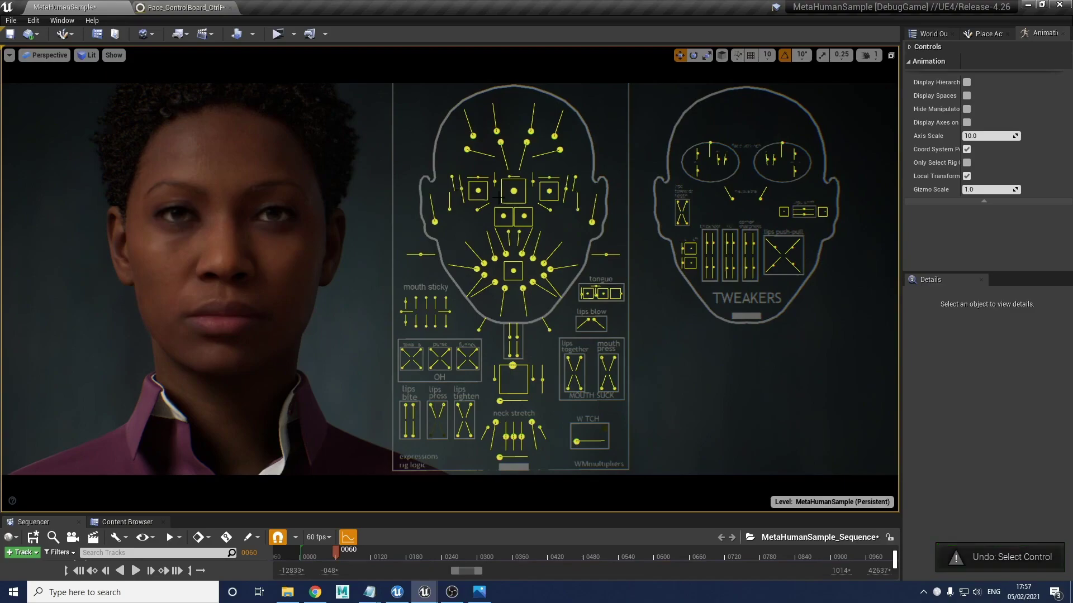
key(ctrl+z)
Step: Close, reopen and close the eyes again by moving both eyelid sliders beside the outer eye boxes together
drag(565, 189, 534, 240)
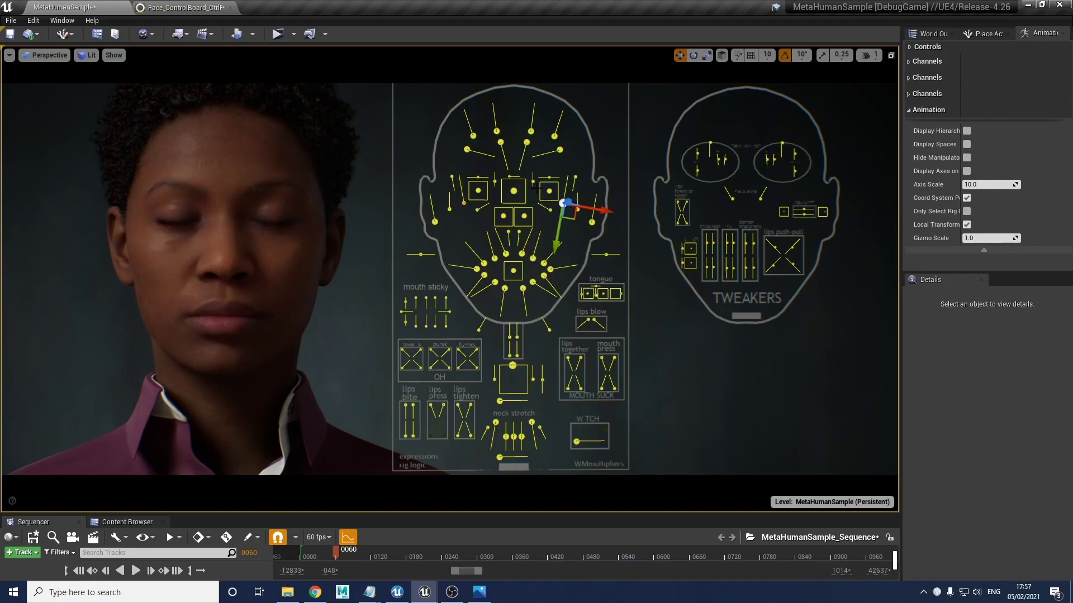
drag(555, 245, 549, 216)
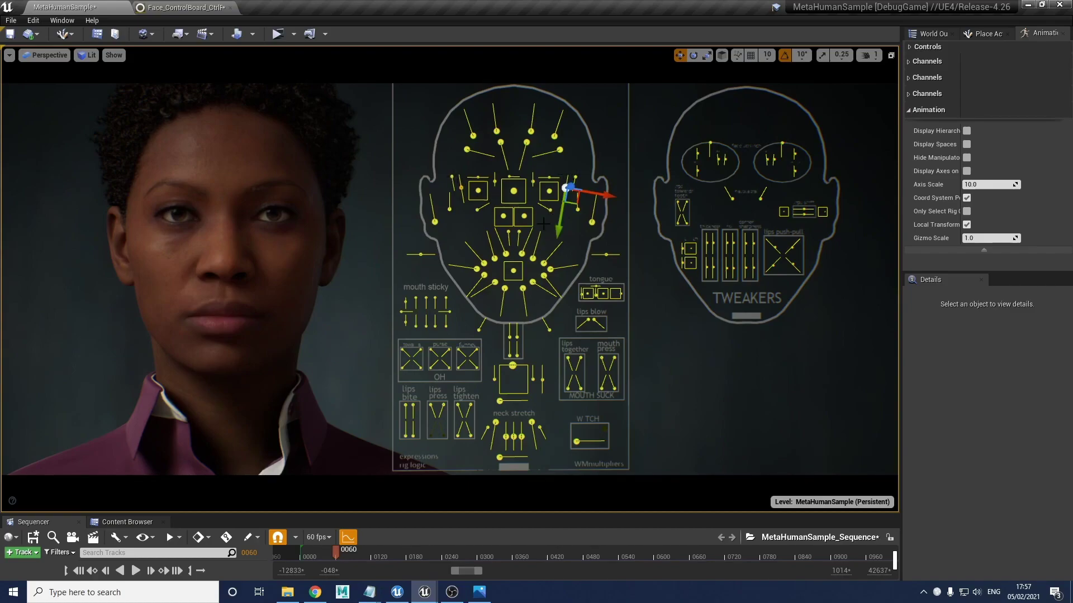
drag(561, 228, 556, 247)
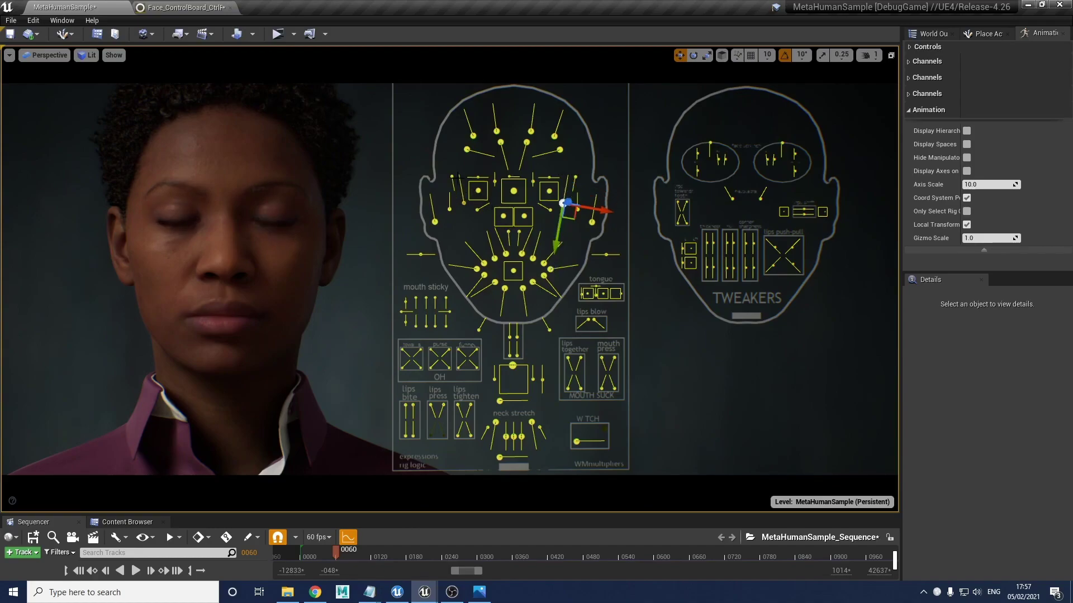
Step: Select the two short sliders beside the eyelid sliders, starting at their upper ends, and test them with the eyes closed
click(454, 176)
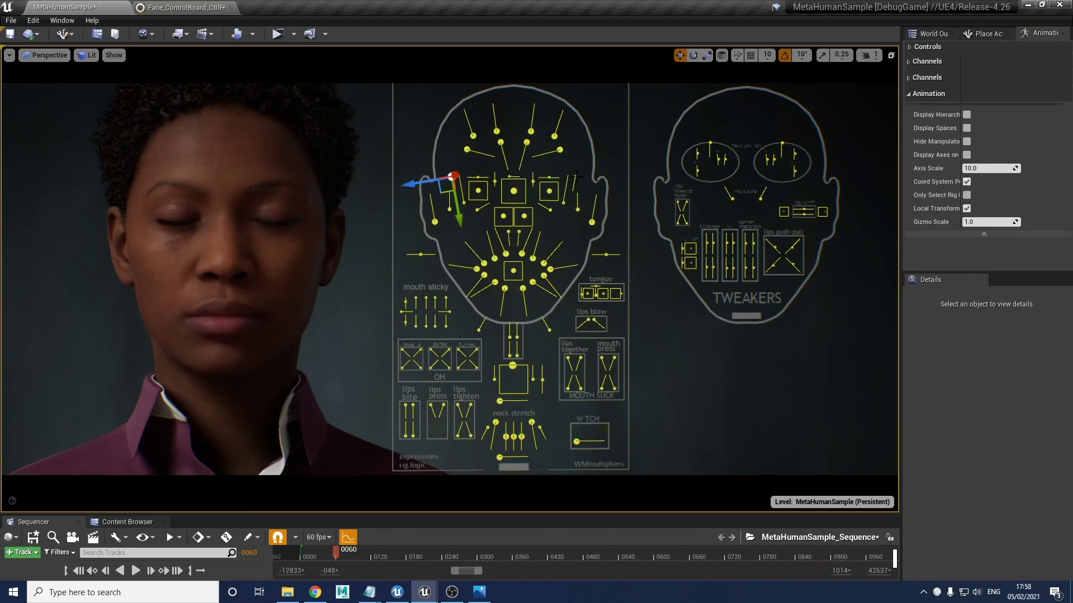
click(575, 176)
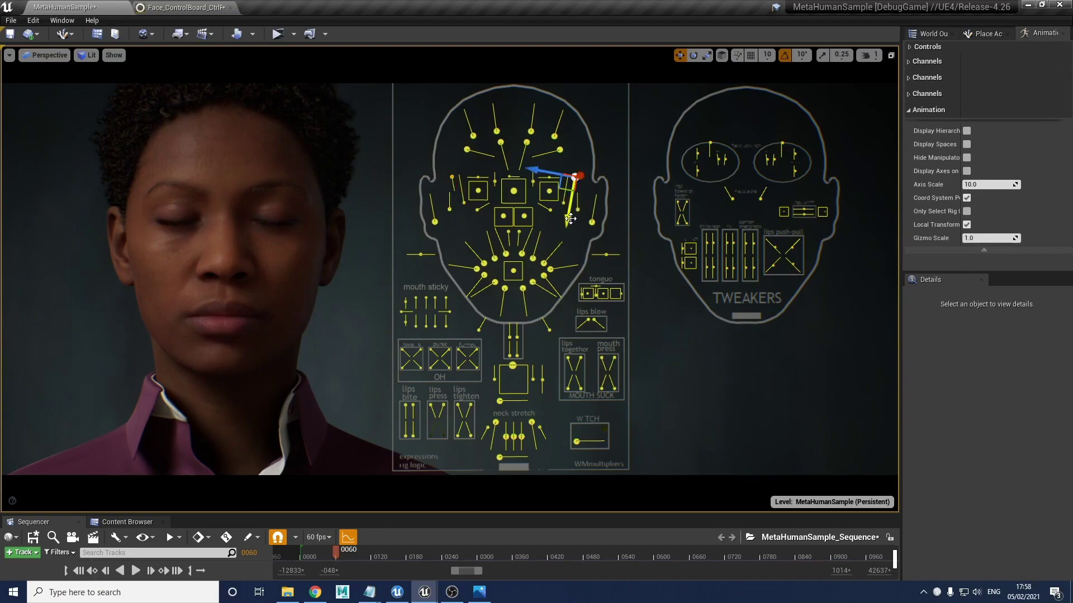
drag(557, 222, 526, 187)
Step: Reopen the eyes by raising both eyelid sliders together to the middle of their tracks
click(463, 202)
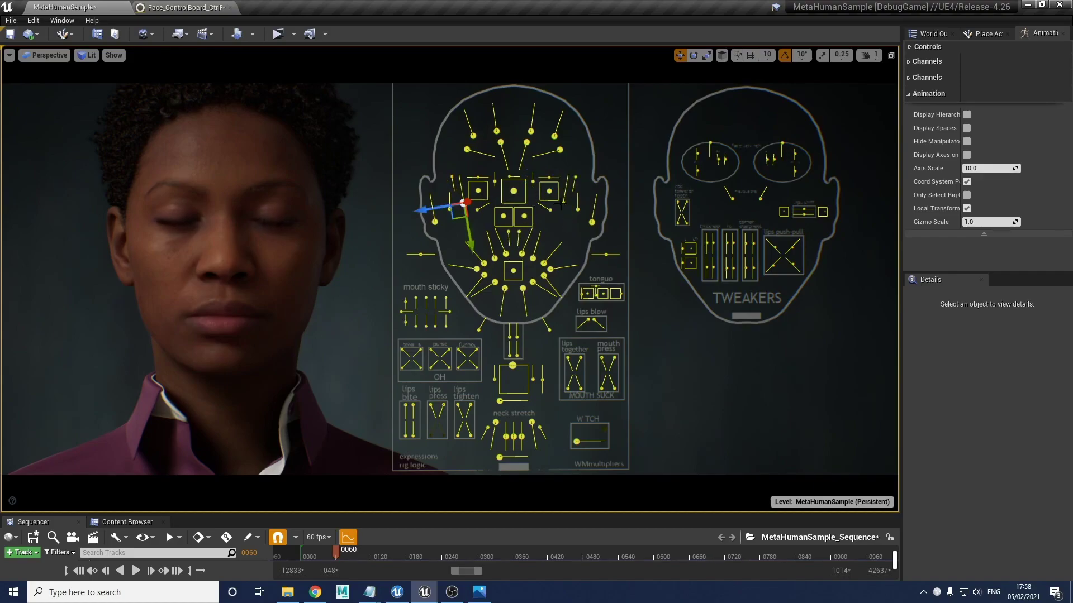
key(ctrl+z)
drag(556, 244, 558, 230)
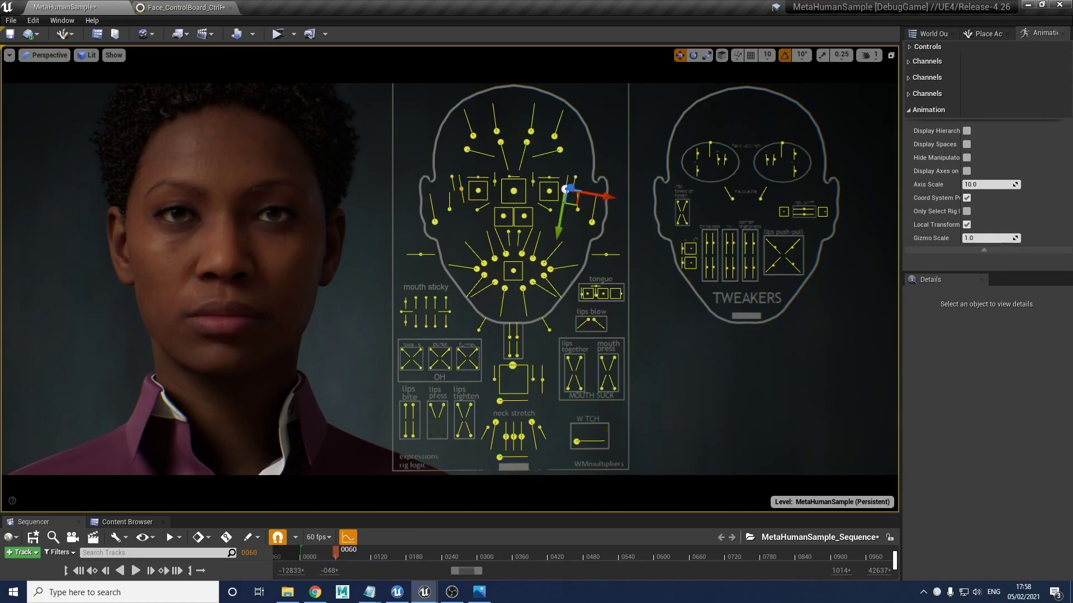
Step: Try shifting the gaze of both eyes with the central eye control, leaving it at about X -0.37 and Y 0.0
click(513, 191)
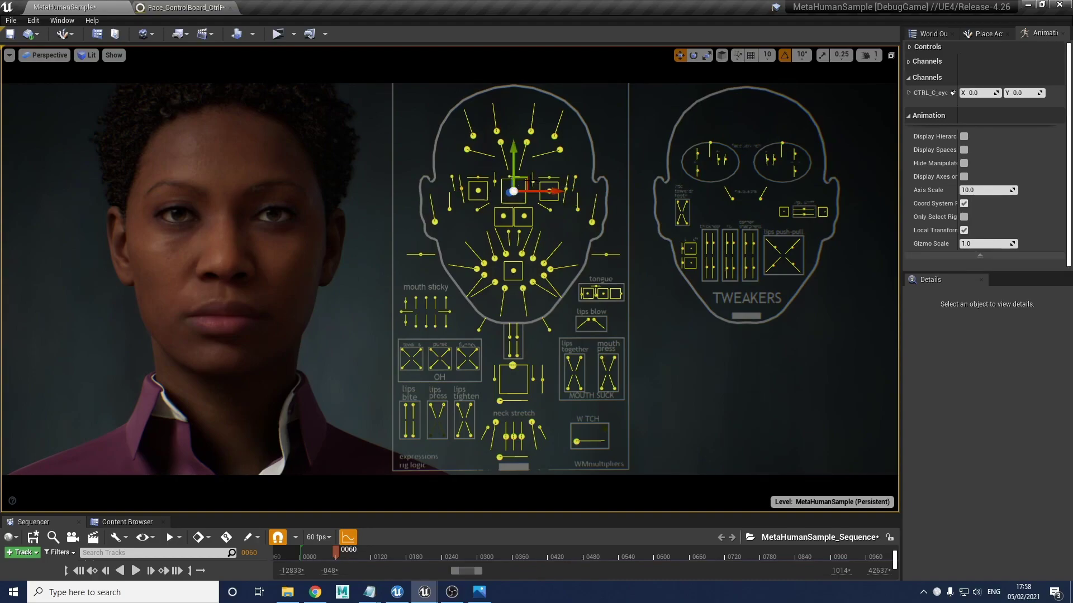
mouse_move(527, 179)
mouse_down()
mouse_move(529, 163)
mouse_move(537, 178)
mouse_move(525, 165)
mouse_move(523, 189)
mouse_move(525, 167)
mouse_move(522, 180)
mouse_up()
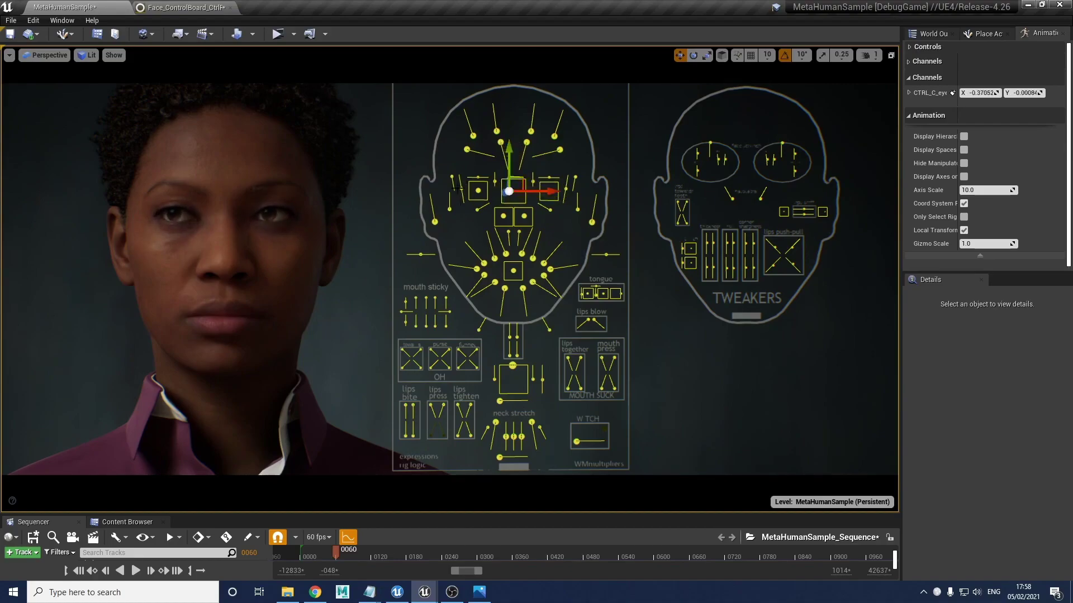
Step: Close the eyes with both eyelid sliders and try moving the central eye control behind the closed lids
click(493, 199)
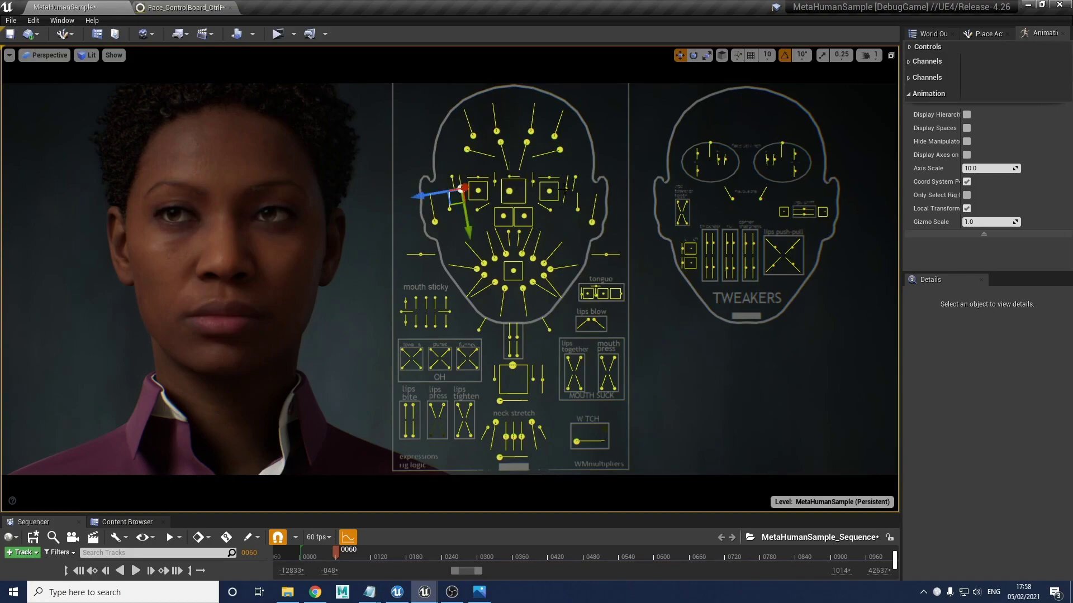
shift+click(565, 189)
drag(559, 225, 554, 246)
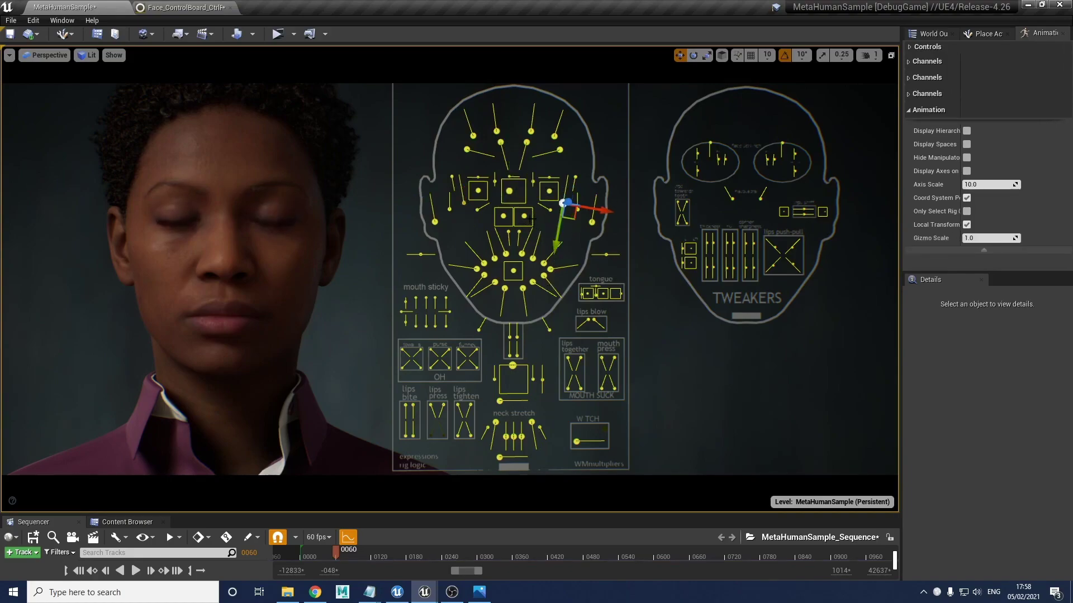
click(509, 191)
mouse_move(522, 179)
mouse_down()
mouse_move(528, 169)
mouse_move(523, 187)
mouse_move(512, 184)
mouse_move(534, 182)
mouse_up()
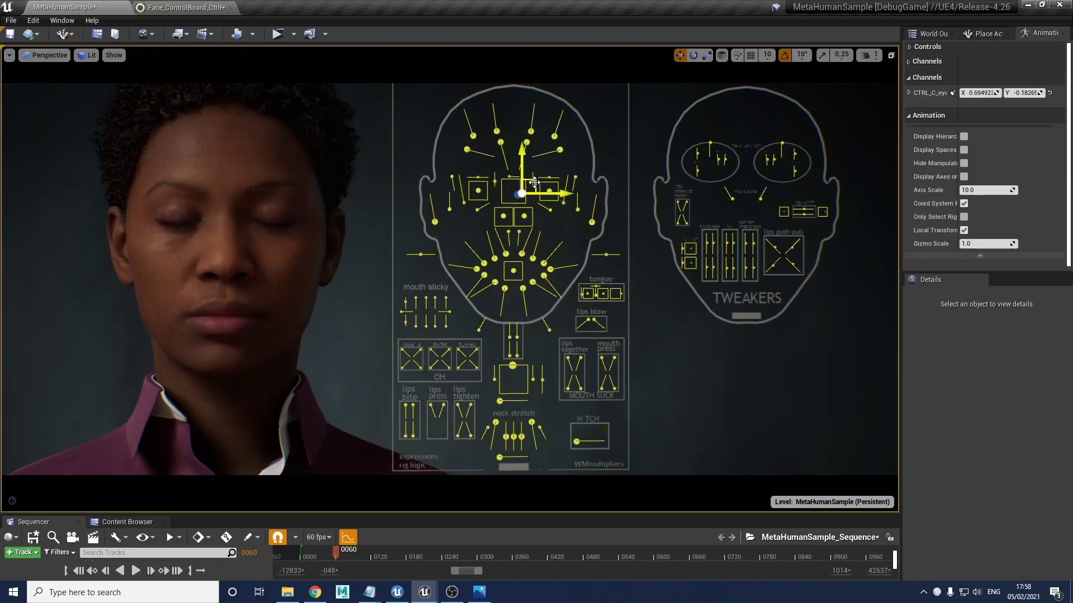
Step: Undo the eyelid closing and the central eye control moves, back to open eyes and a centred gaze
key(ctrl+z)
key(ctrl+z)
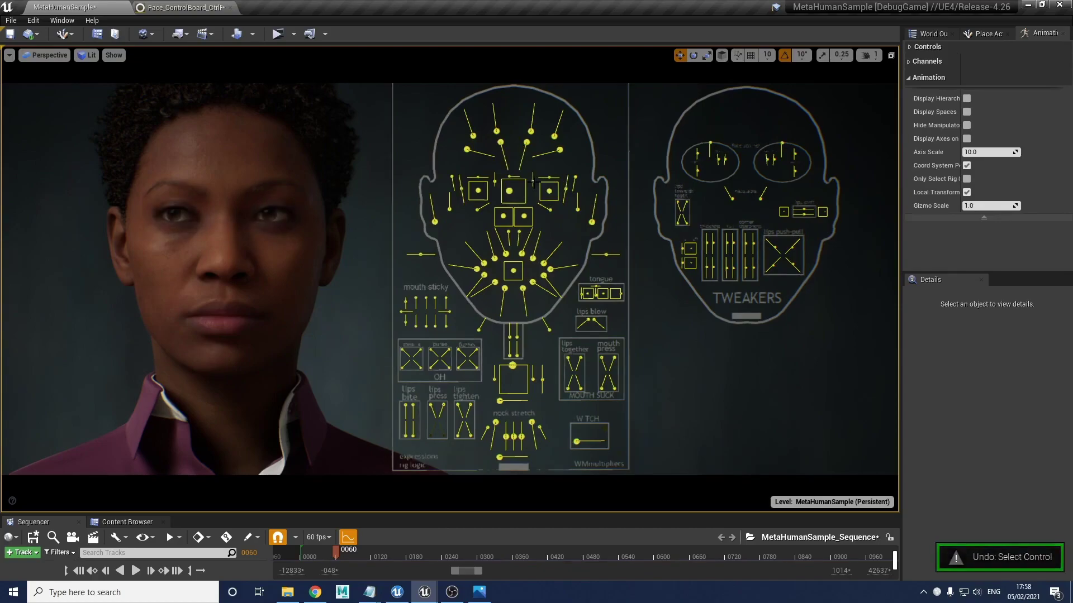
key(ctrl+z)
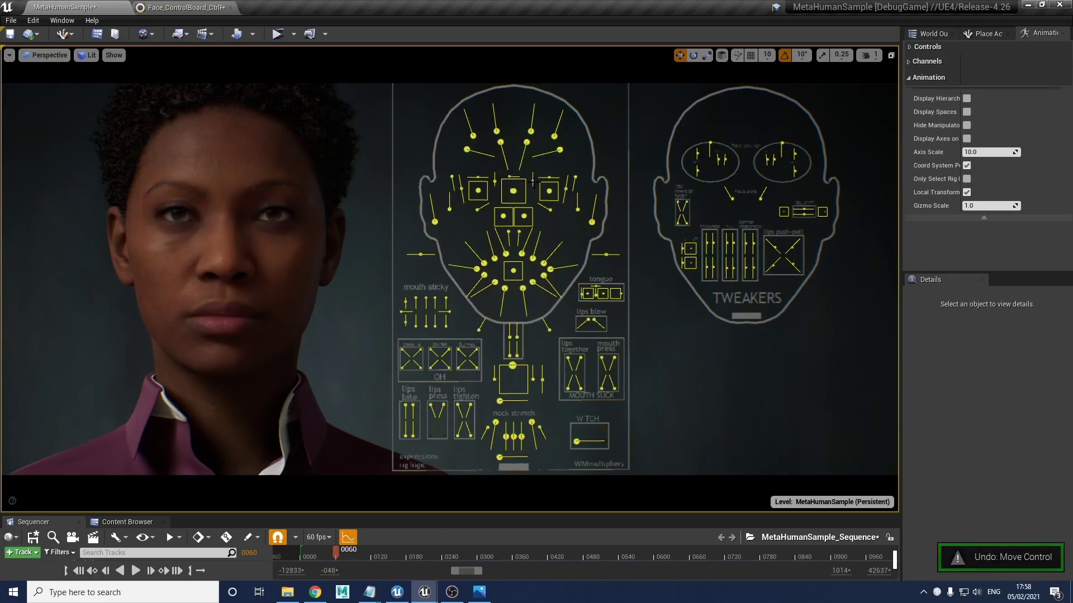
Step: Cross the eyes by moving the right eye control to about X 0.61 and the left to X -0.91, and try the central control
click(478, 190)
mouse_move(522, 191)
mouse_down()
mouse_move(537, 192)
mouse_move(526, 191)
mouse_up()
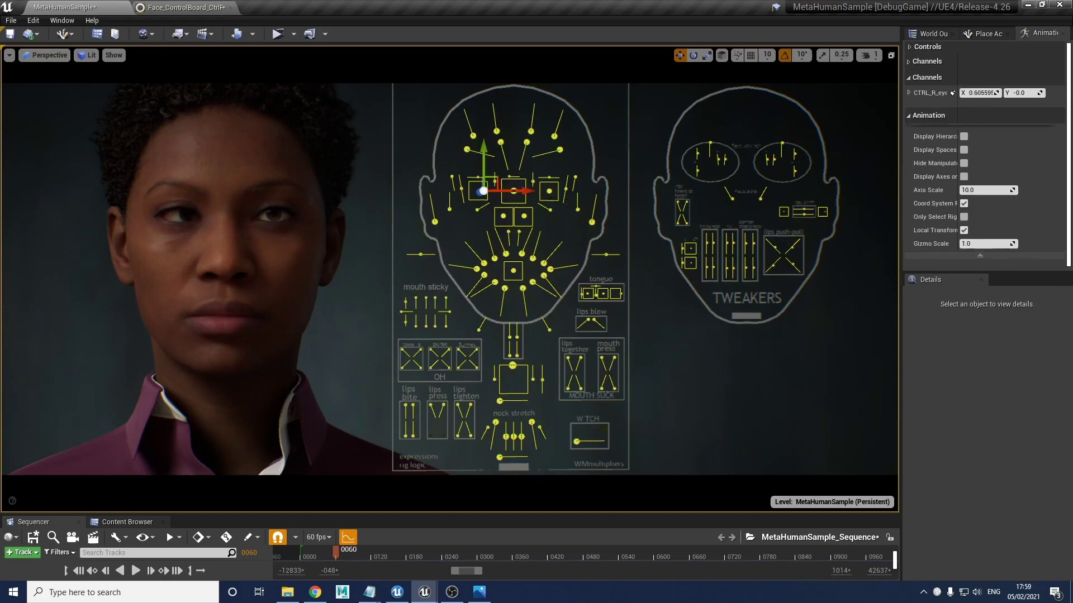
click(549, 191)
drag(591, 191, 582, 193)
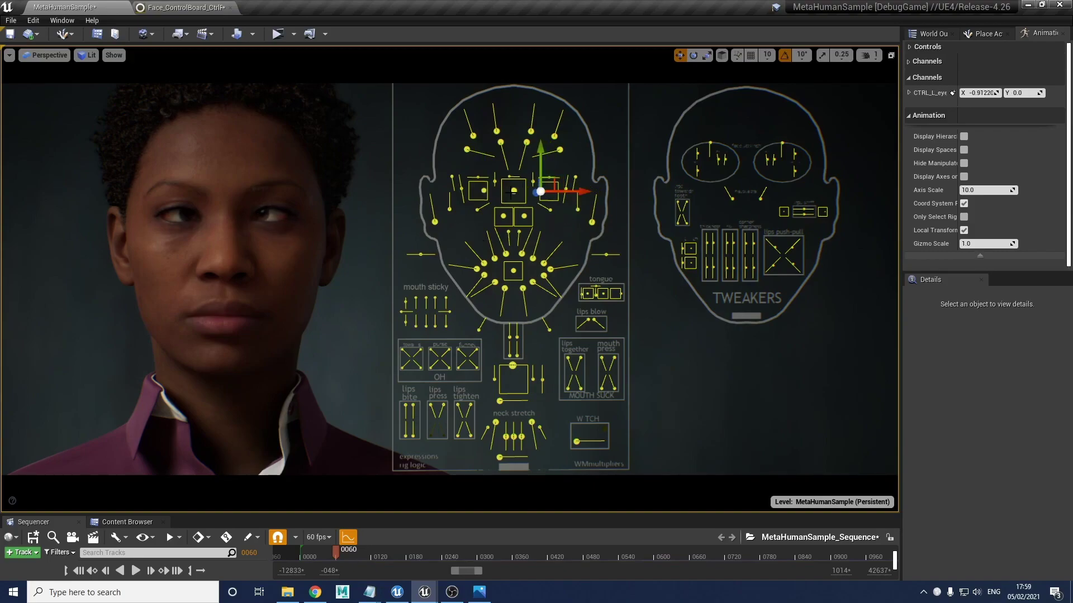
click(512, 191)
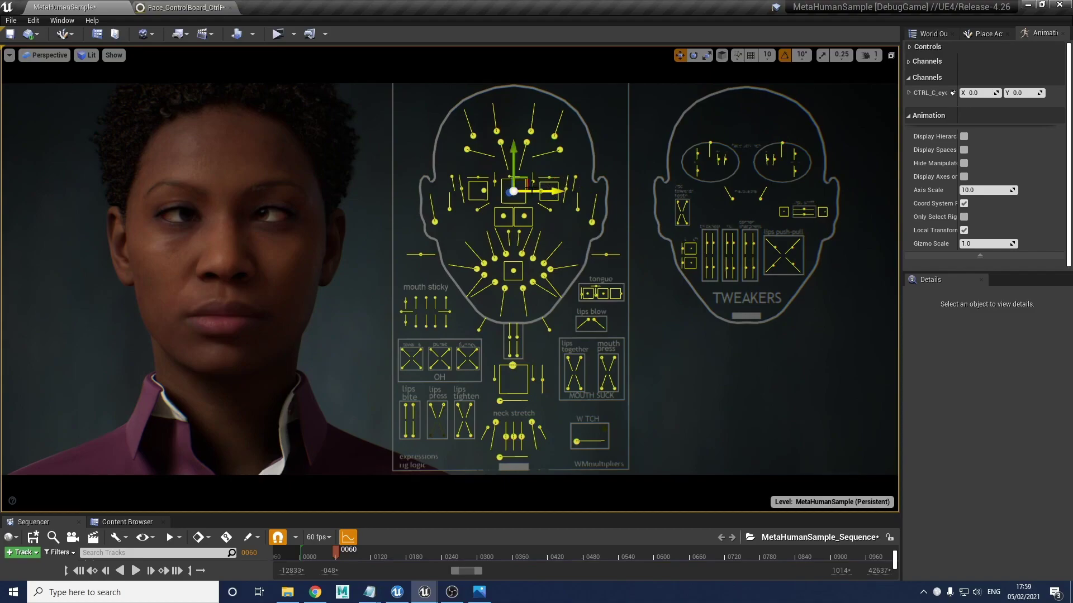
mouse_move(528, 177)
mouse_down()
mouse_move(525, 188)
mouse_move(535, 171)
mouse_move(533, 183)
mouse_up()
Step: Undo the central and individual eye control moves, back to a straight gaze
key(ctrl+z)
key(ctrl+z)
key(ctrl+z)
key(ctrl+z)
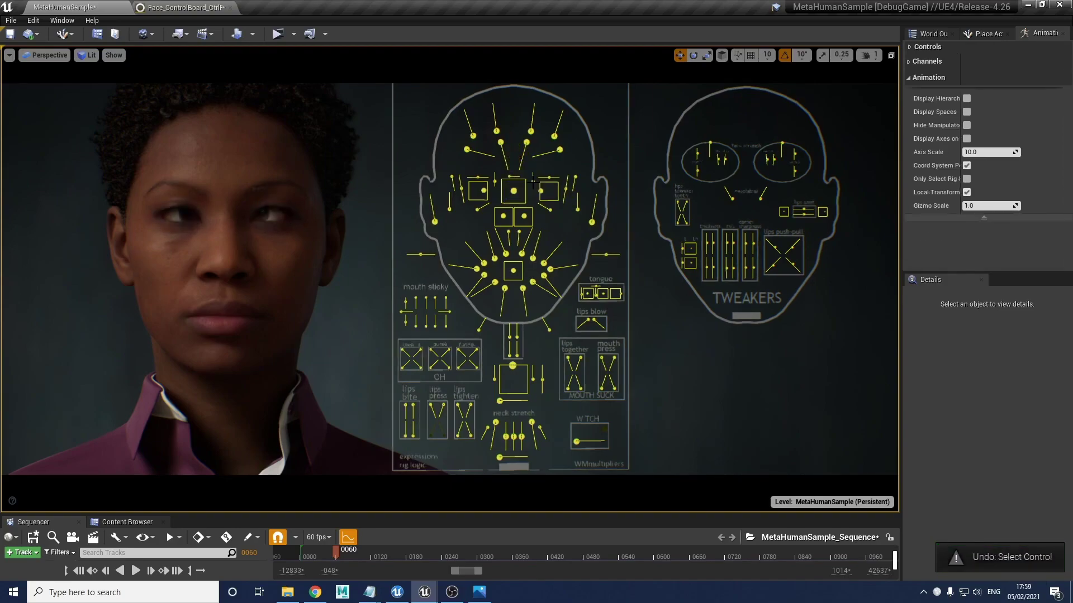
key(ctrl+z)
key(ctrl+z)
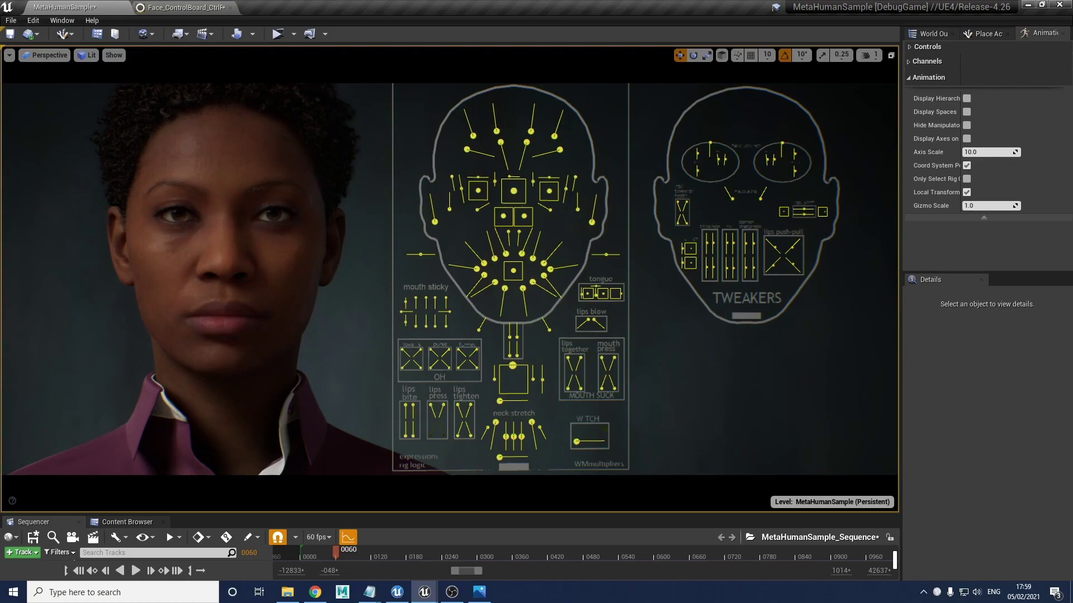
Step: Try the small horizontal slider above the character's right eye box and undo the move
click(477, 176)
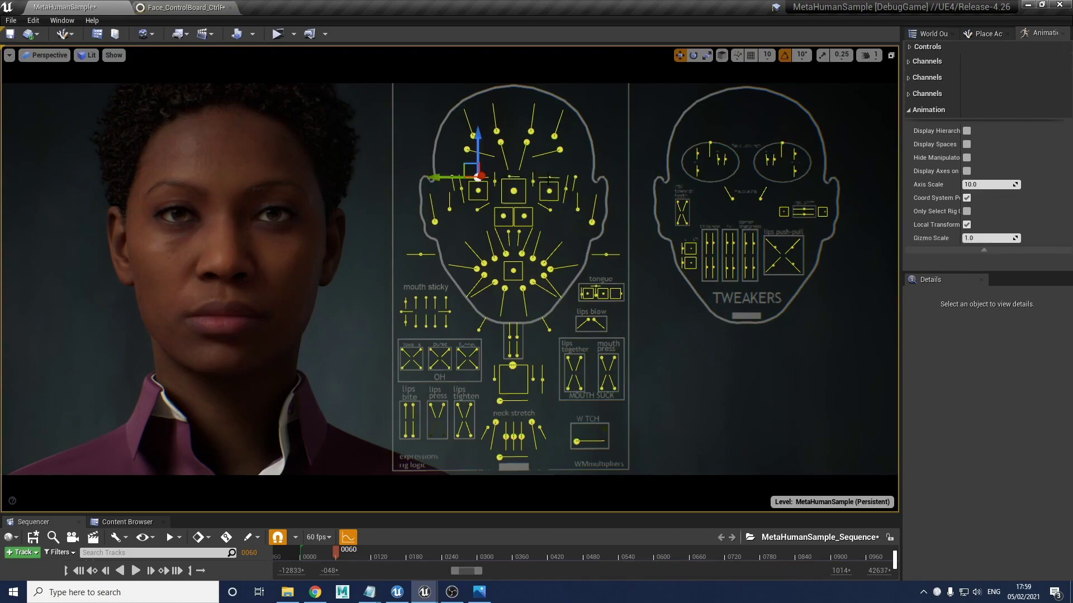
drag(441, 182, 492, 176)
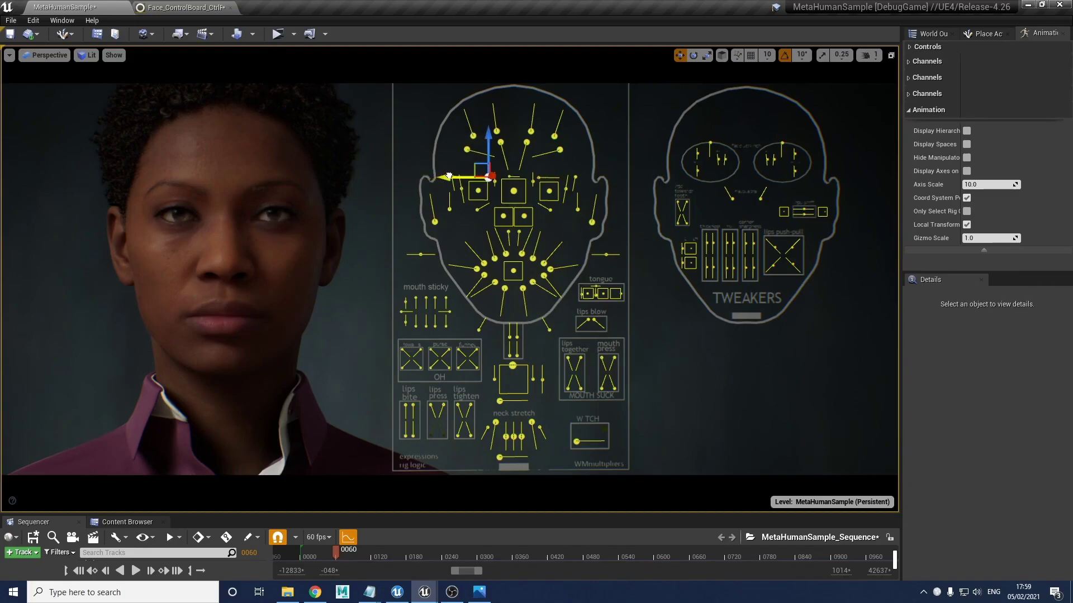
key(ctrl+z)
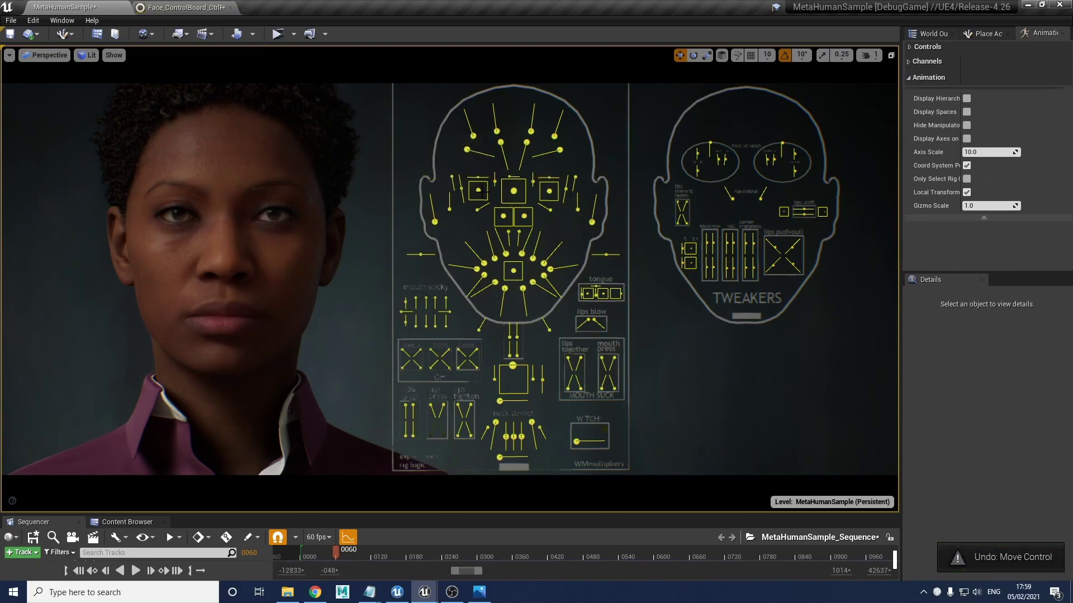
Step: Try the small horizontal slider above the central eye box in both directions and deselect it
click(514, 176)
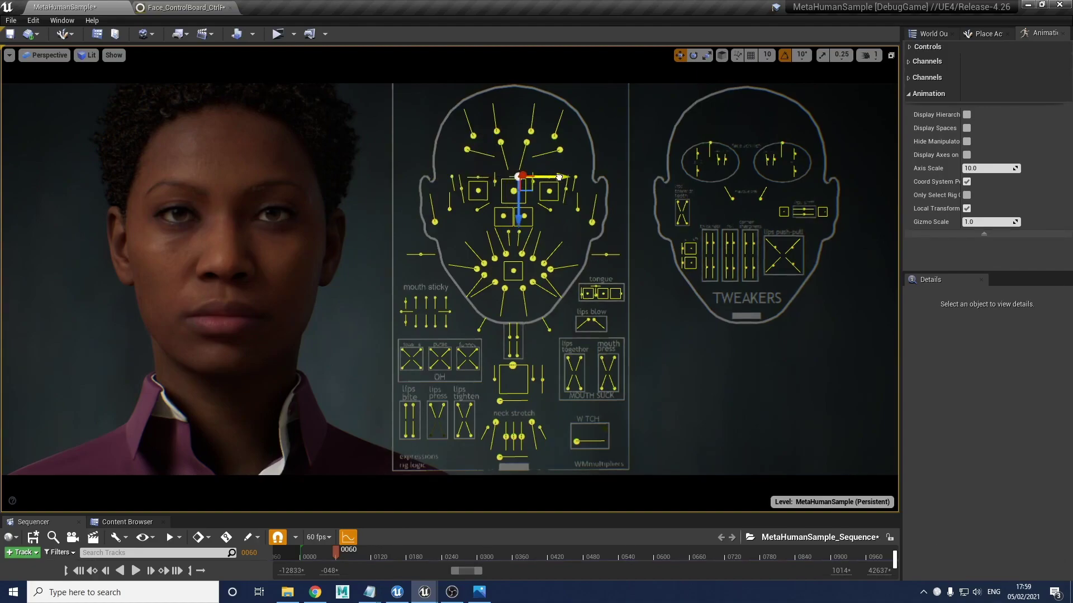
drag(560, 178, 483, 186)
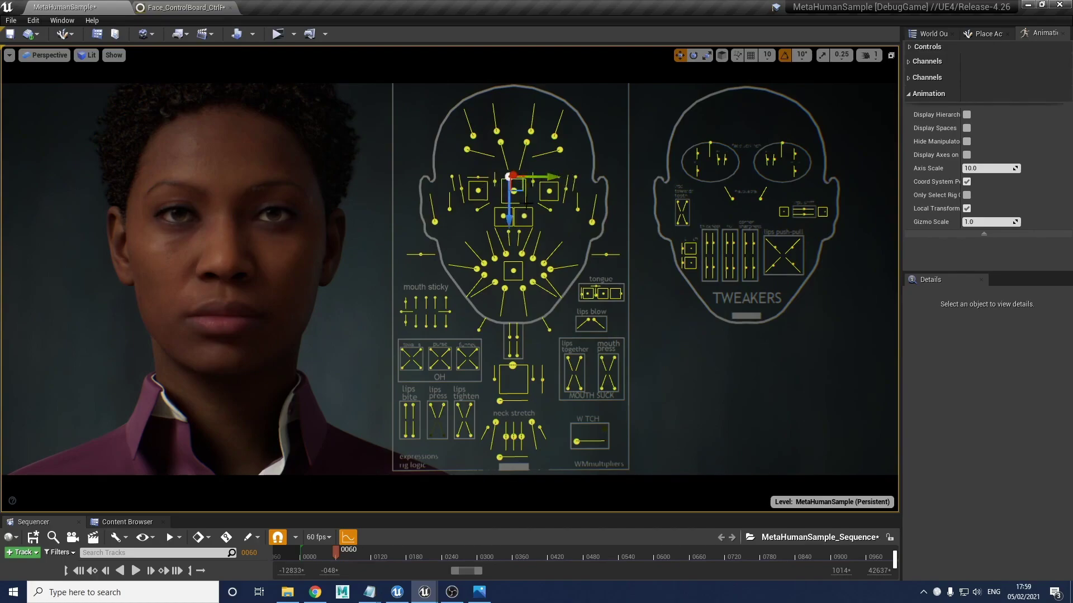
click(554, 164)
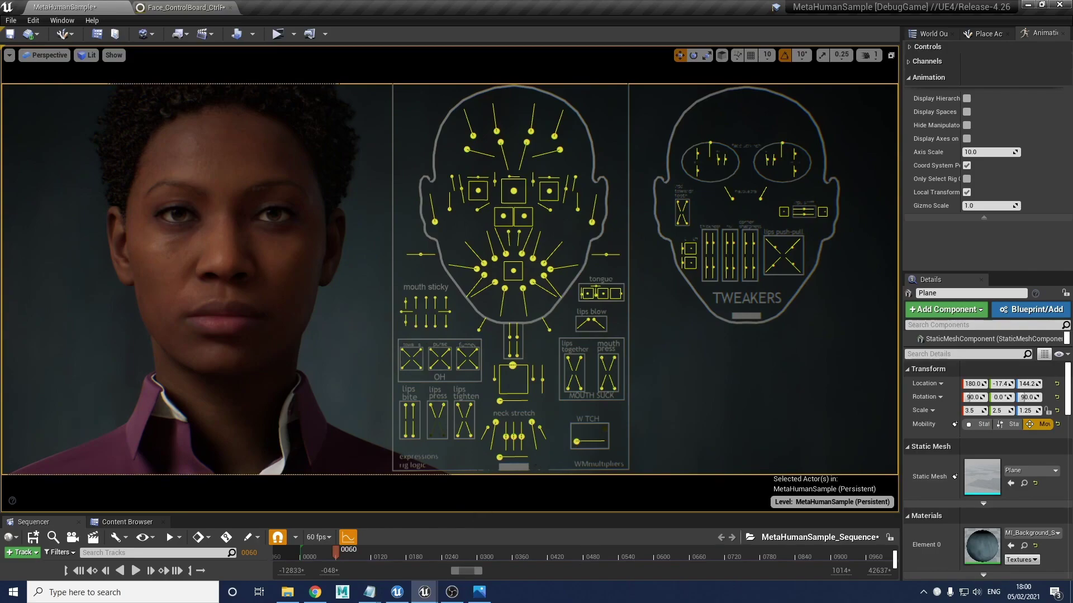
Step: Turn on the eye aim switch below the mouth press controls, and try the central eye control with it on, undoing that move
click(577, 441)
drag(624, 440, 653, 439)
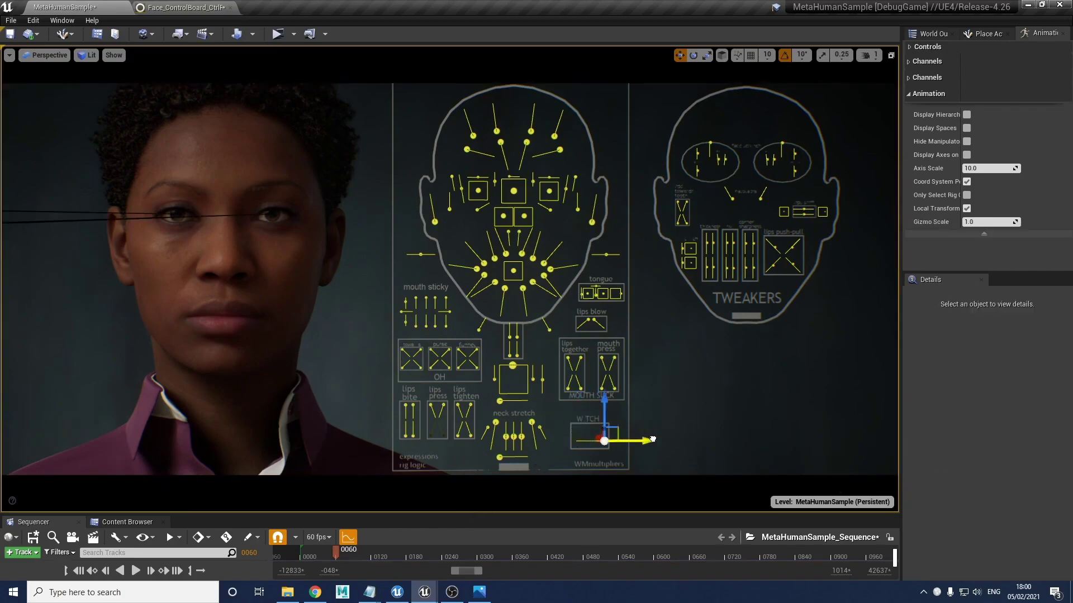
click(514, 191)
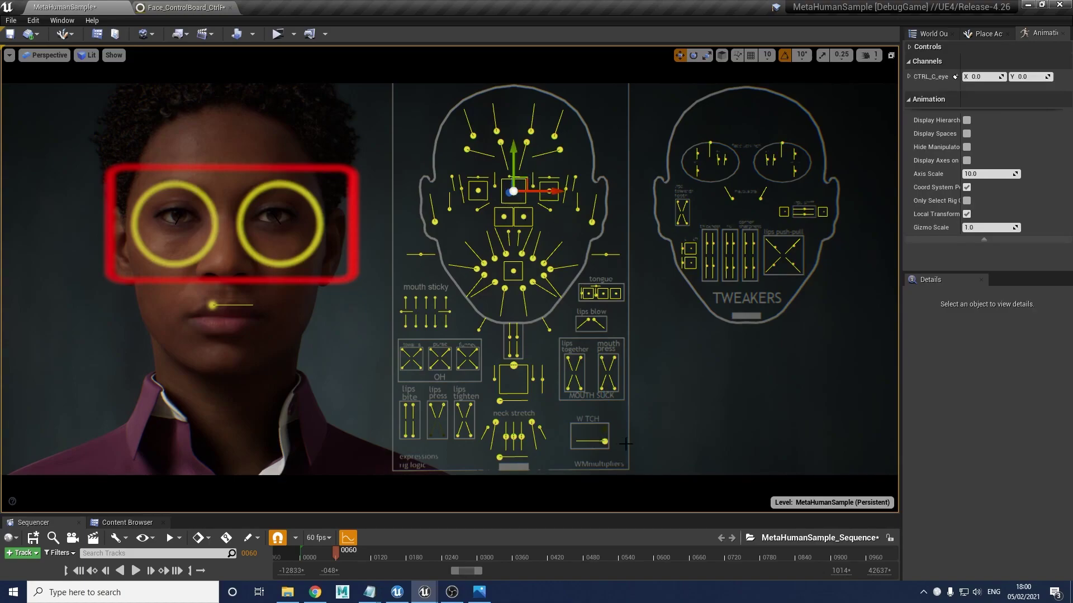
mouse_move(522, 190)
mouse_down()
mouse_move(537, 203)
mouse_move(516, 194)
mouse_up()
key(ctrl+z)
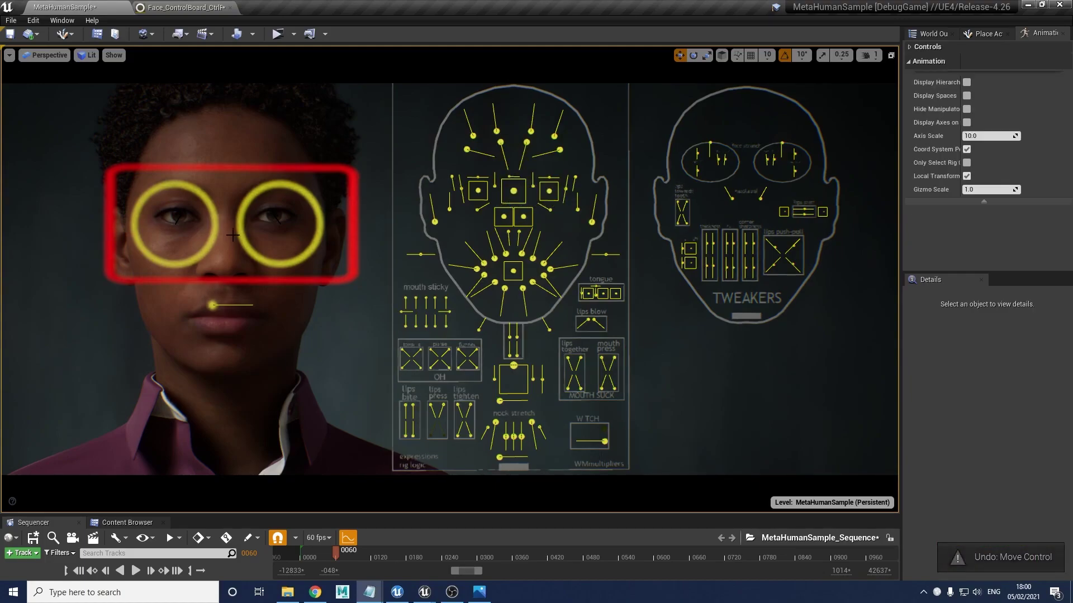
Step: Move the red eye aim frame sideways, down over the control board, and back in front of the character's eyes
click(211, 171)
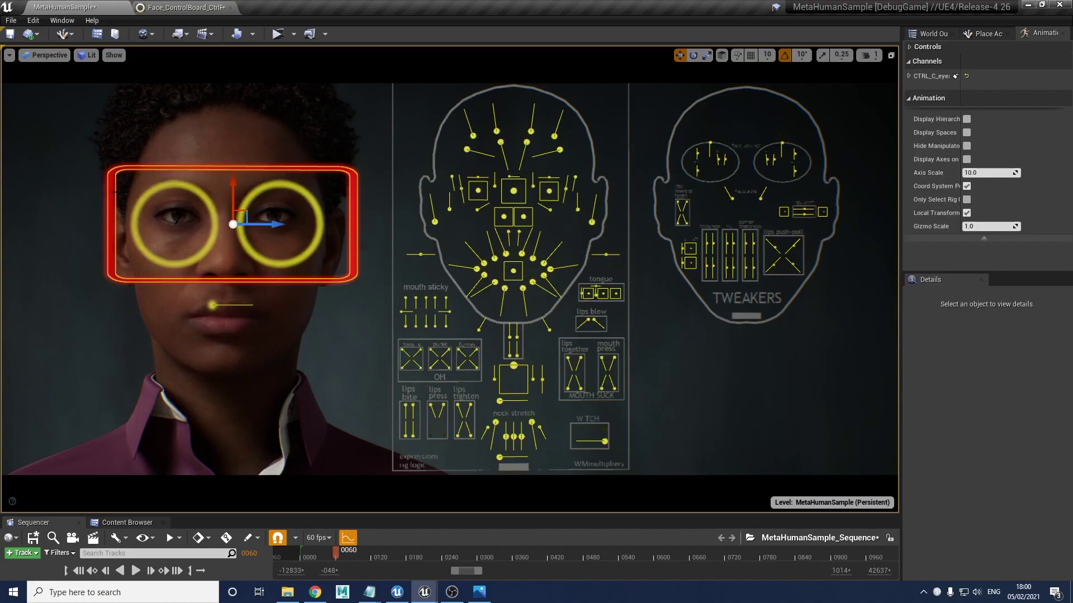
mouse_move(243, 211)
mouse_down()
mouse_move(202, 167)
mouse_move(135, 260)
mouse_move(480, 275)
mouse_move(263, 98)
mouse_move(98, 281)
mouse_move(576, 290)
mouse_move(233, 100)
mouse_move(158, 292)
mouse_move(394, 124)
mouse_move(316, 261)
mouse_move(423, 306)
mouse_move(278, 198)
mouse_move(229, 211)
mouse_up()
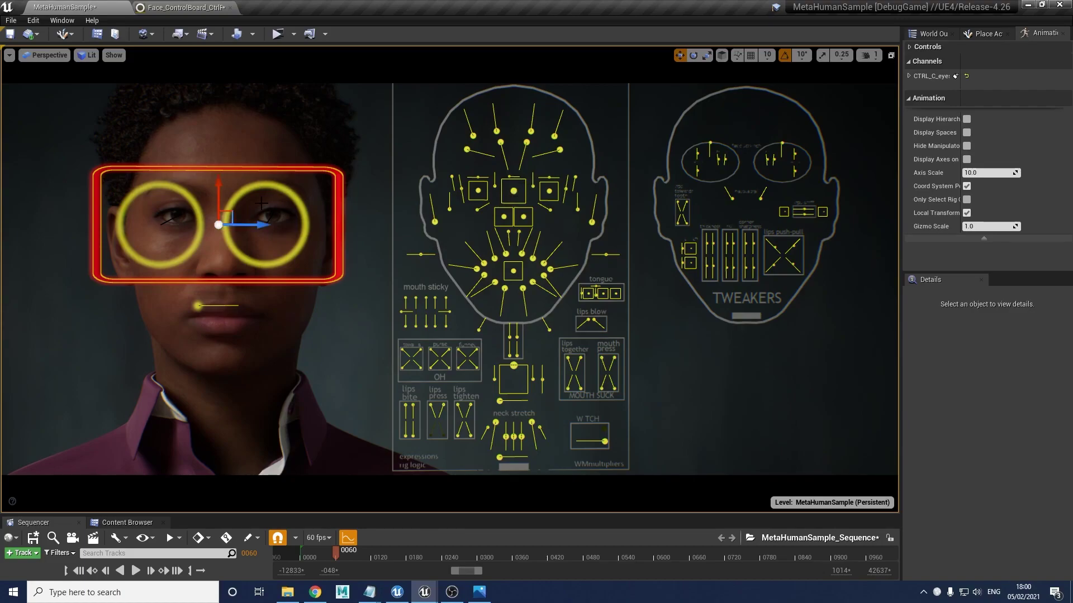
drag(230, 215, 504, 327)
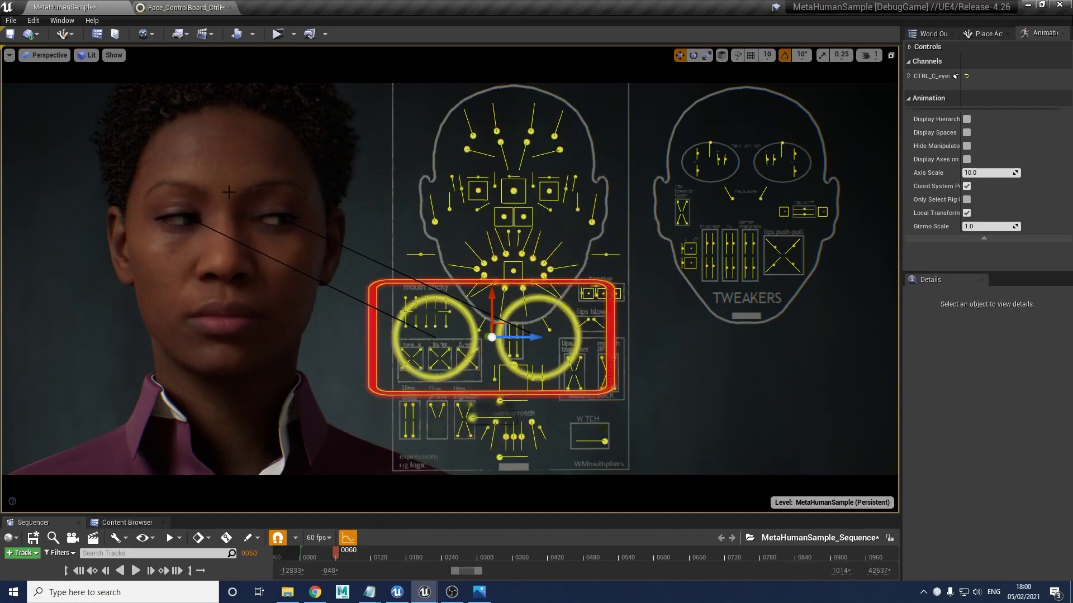
drag(514, 311, 259, 189)
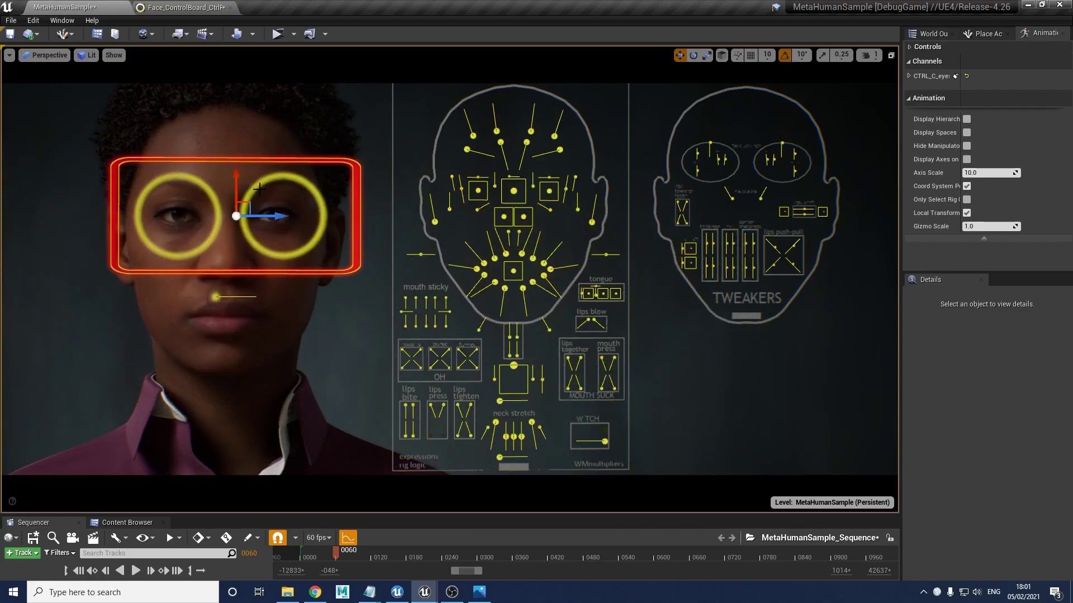
Step: Select both yellow eye aim circles and try moving each one separately from the red frame
click(259, 190)
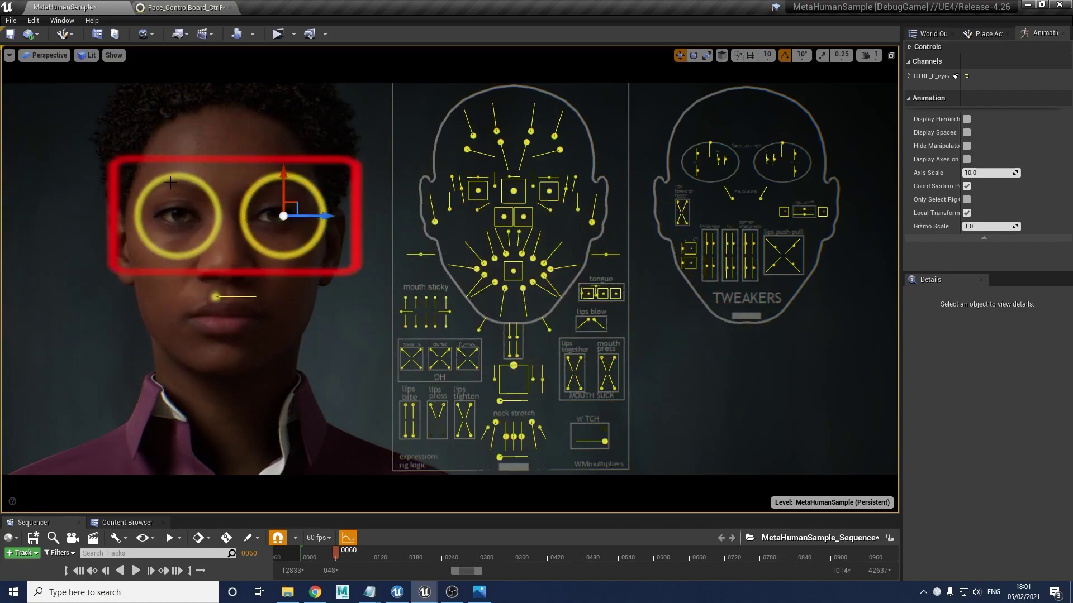
ctrl+click(172, 176)
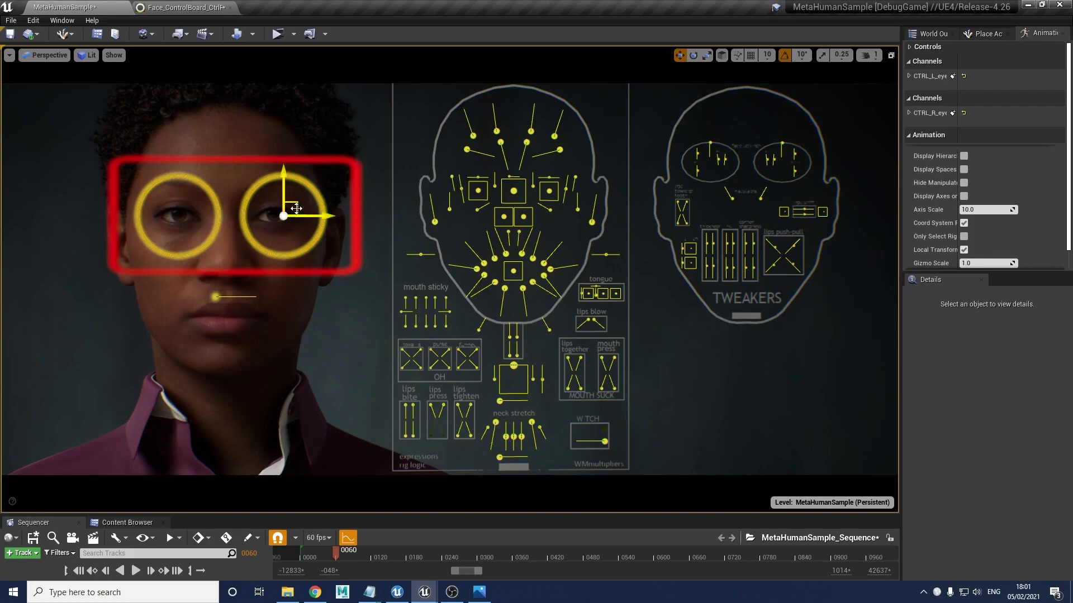
drag(285, 215, 289, 193)
click(234, 193)
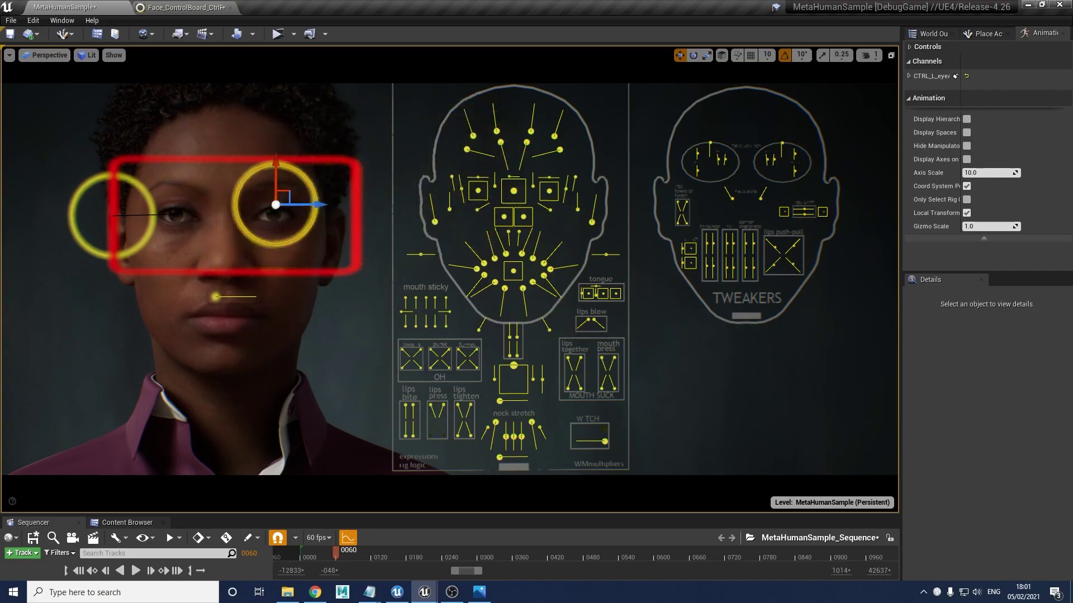
click(155, 193)
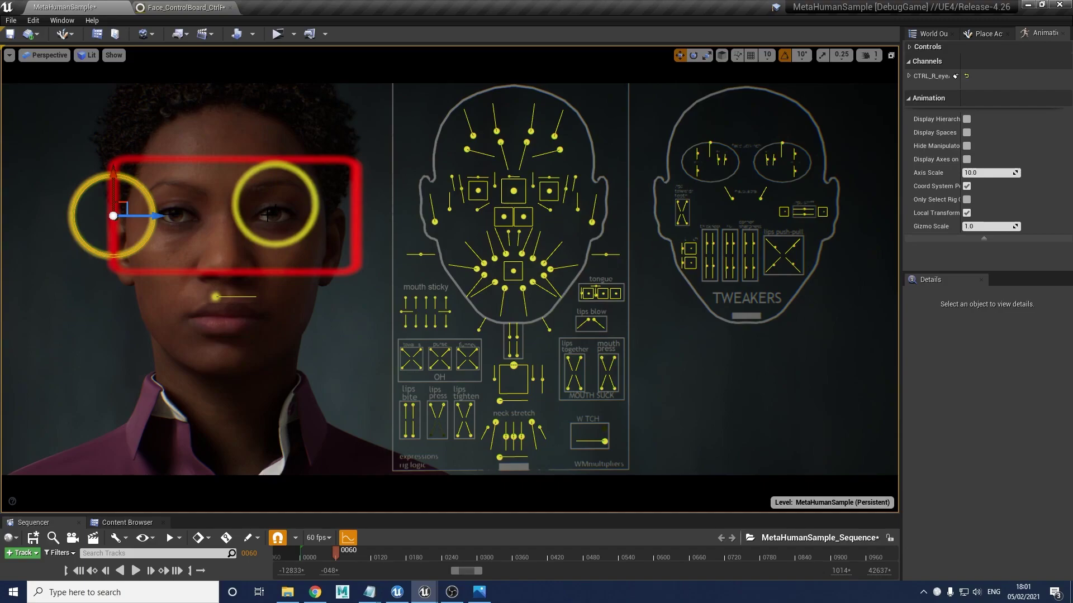
Step: Undo the separate eye circle moves so both circles sit around the eyes inside the frame
key(ctrl+z)
key(ctrl+z)
key(ctrl+z)
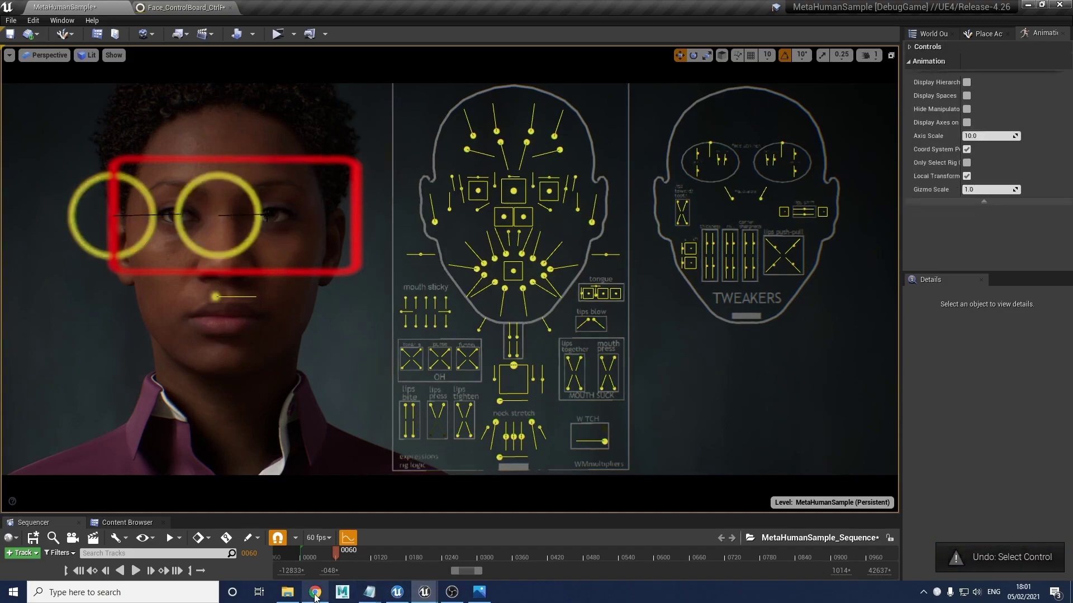
click(316, 596)
key(ctrl+z)
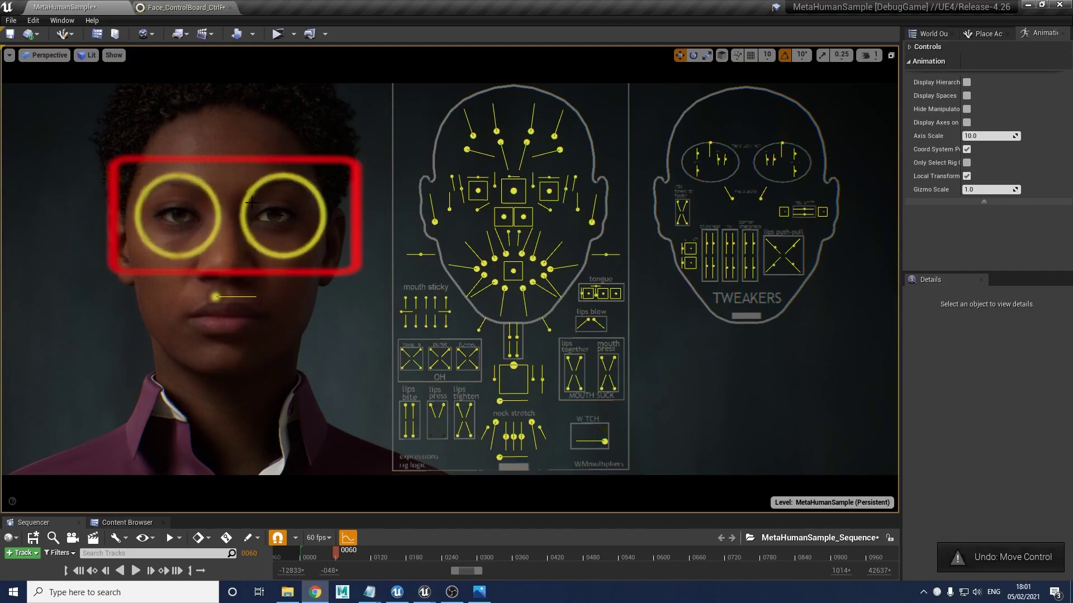
Step: Select the character's right eye aim circle, then the red frame, and nudge the frame slightly sideways
click(232, 203)
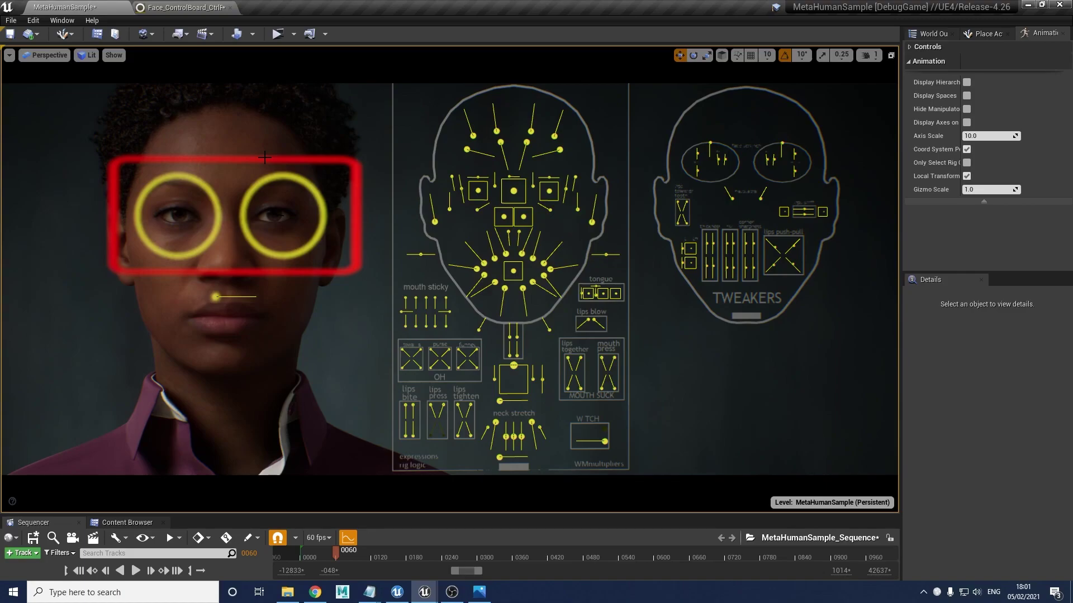
click(190, 179)
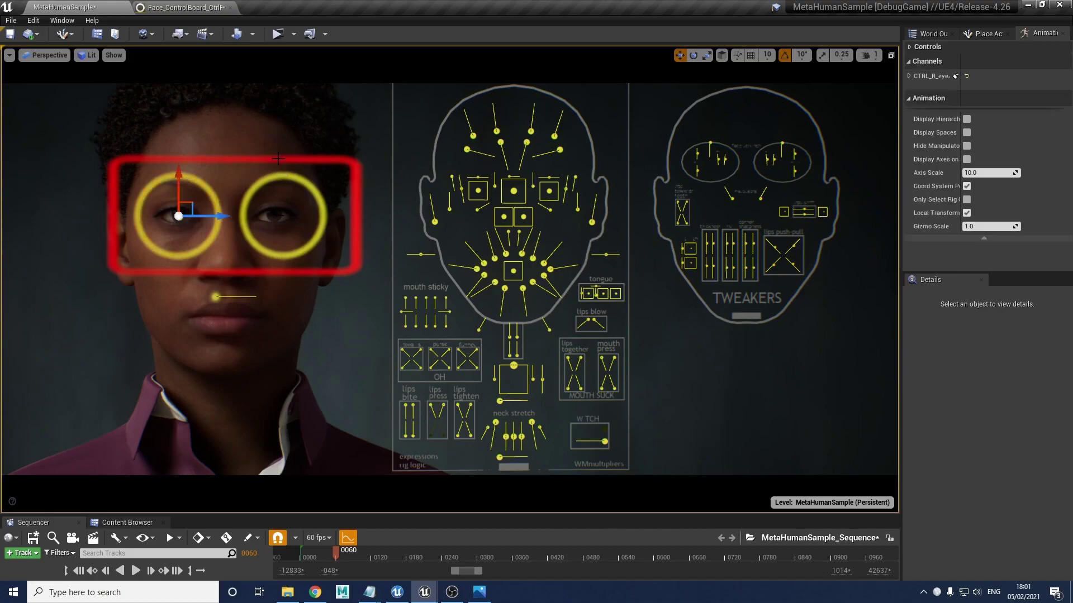
click(278, 159)
mouse_move(273, 216)
mouse_down()
mouse_move(499, 217)
mouse_move(257, 230)
mouse_move(276, 229)
mouse_up()
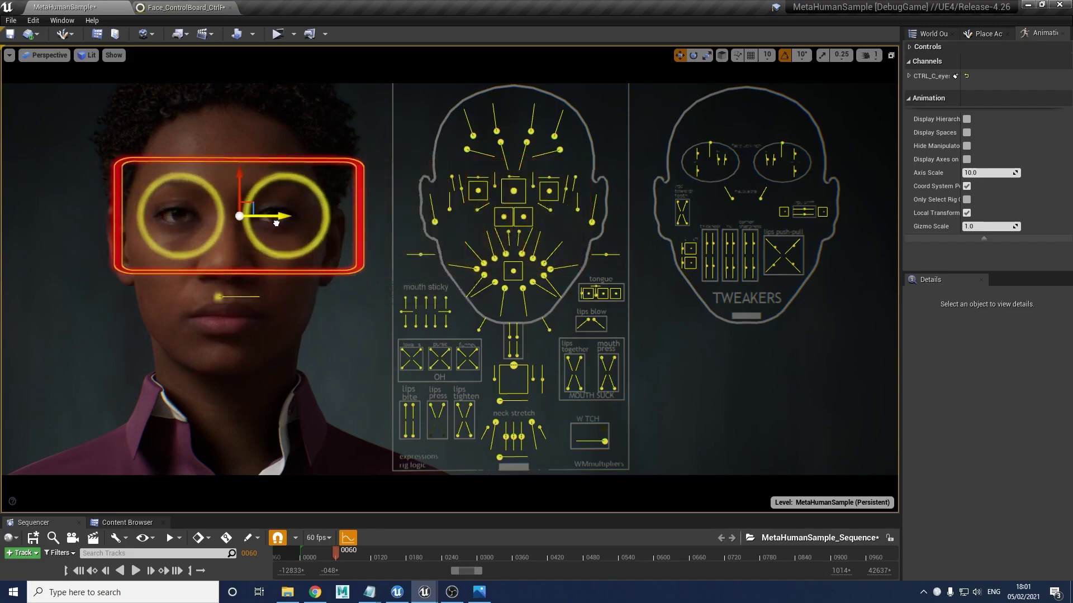
Step: Select both eye circles together and nudge them slightly down, and move the red frame sideways toward the control board
click(180, 178)
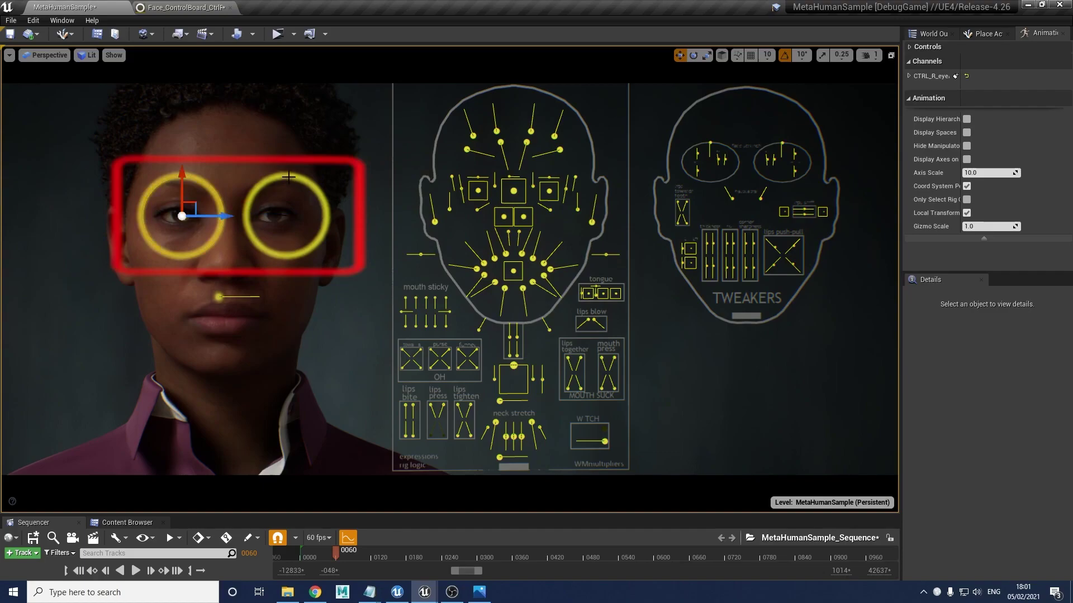
ctrl+click(267, 209)
drag(298, 205, 429, 219)
click(362, 241)
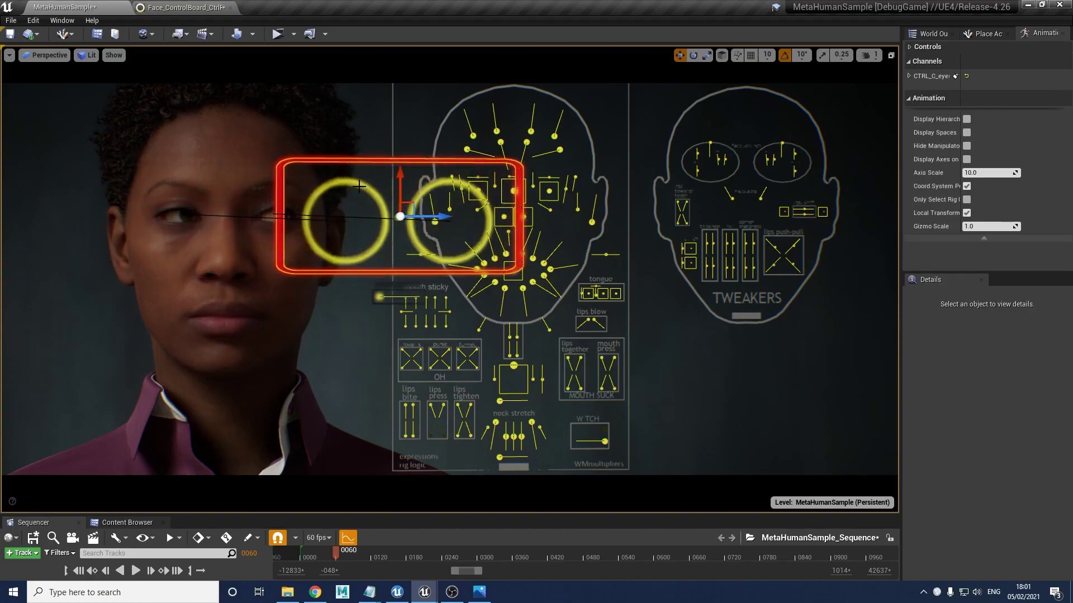
Step: Try lowering both eye circles together and moving the frame back toward the face, and undo these moves and the previous sideways frame move
click(377, 193)
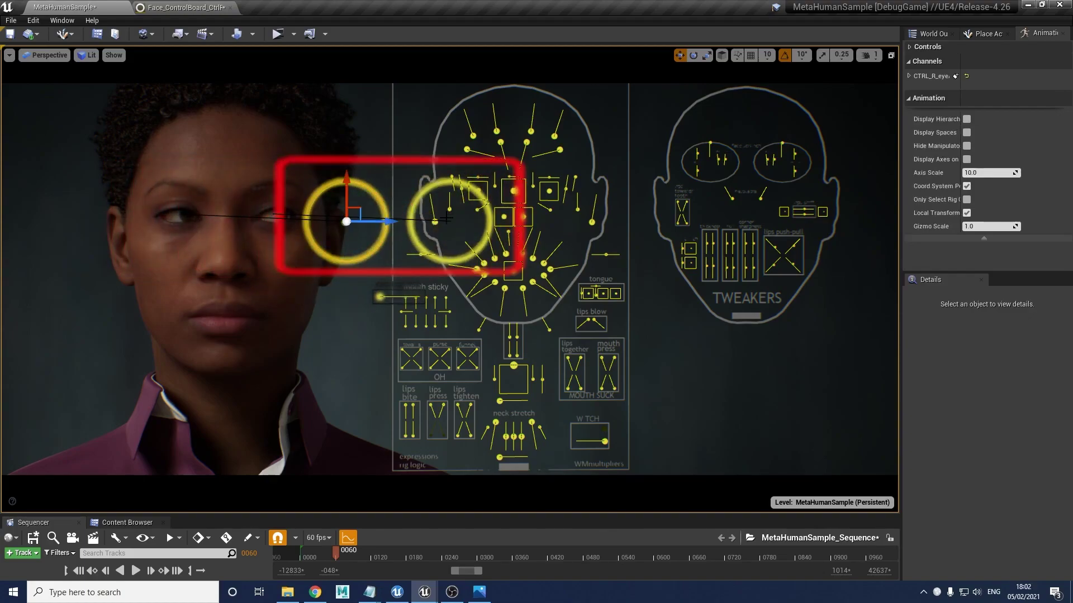
ctrl+click(429, 188)
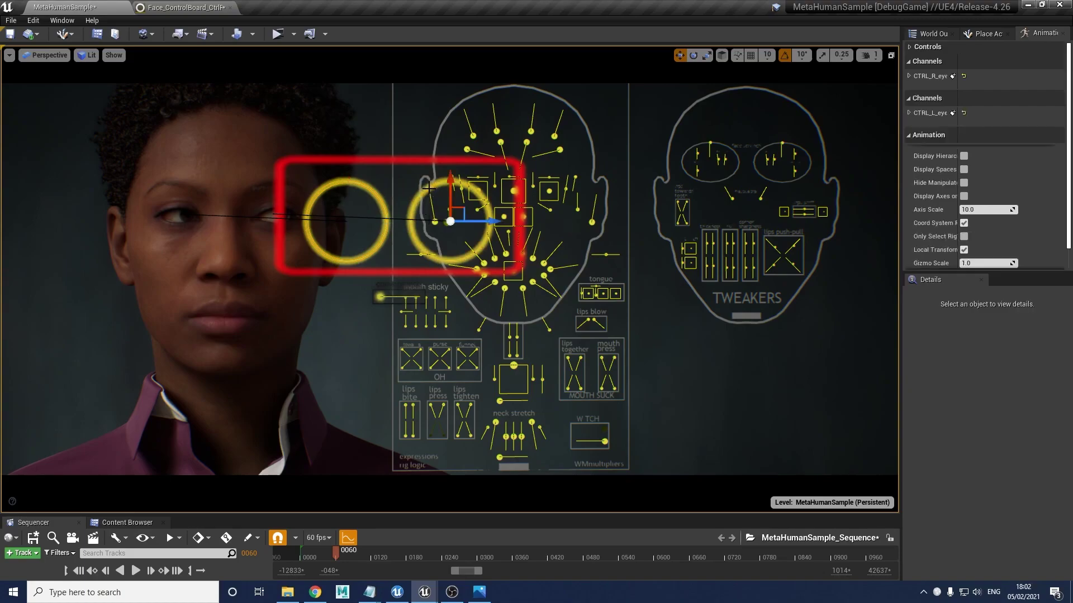
mouse_move(476, 221)
mouse_down()
mouse_move(511, 222)
mouse_move(421, 220)
mouse_move(520, 214)
mouse_move(479, 214)
mouse_up()
drag(457, 180, 372, 217)
click(410, 168)
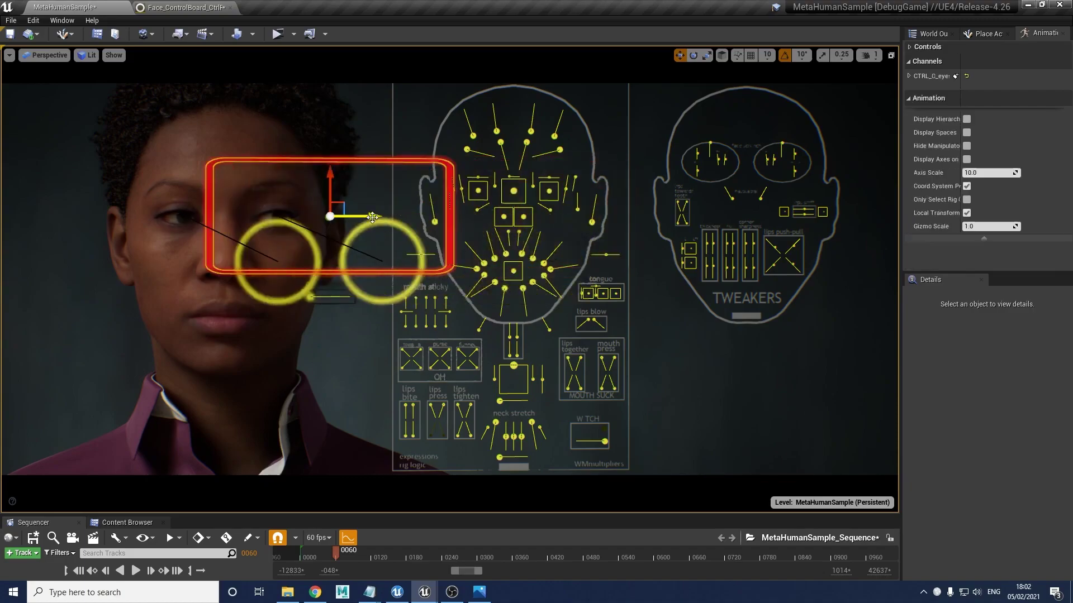
key(ctrl+z)
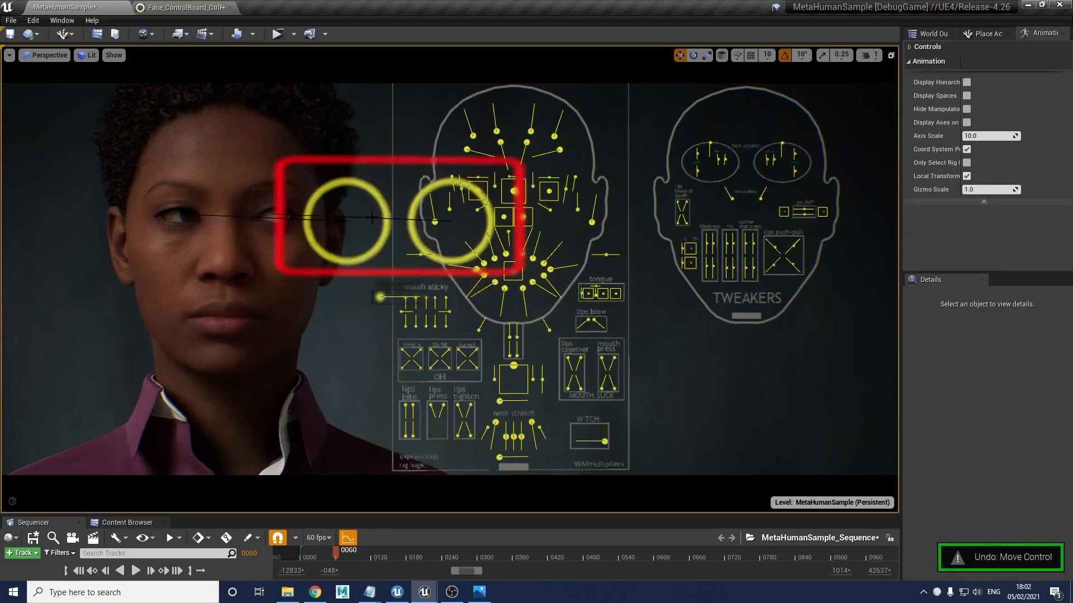
key(ctrl+z)
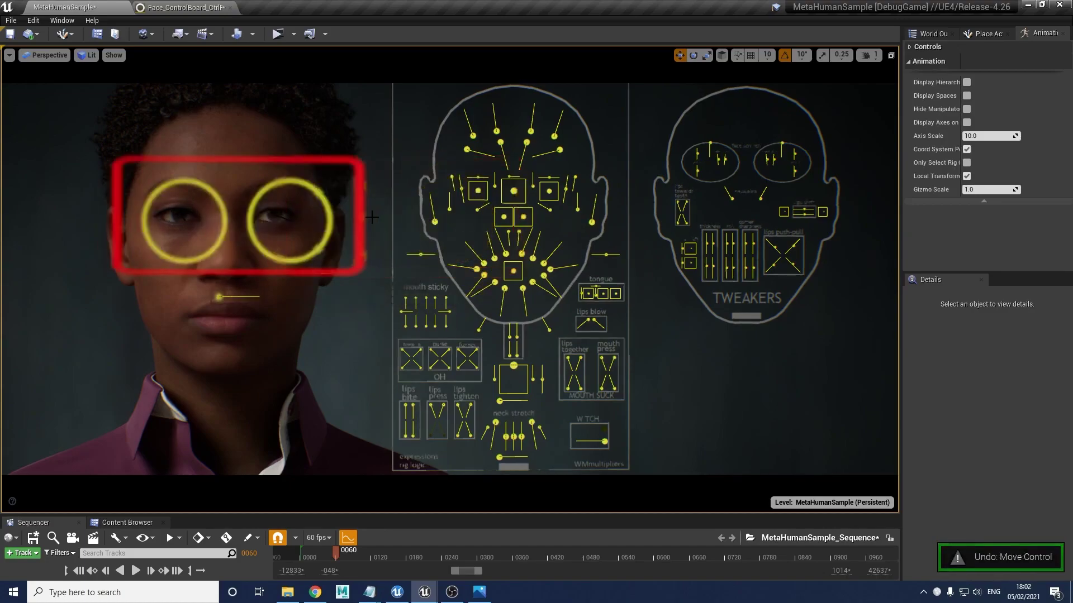
Step: Slide the control beneath the red frame to its far end to bring both eye circles together between the eyes
click(219, 297)
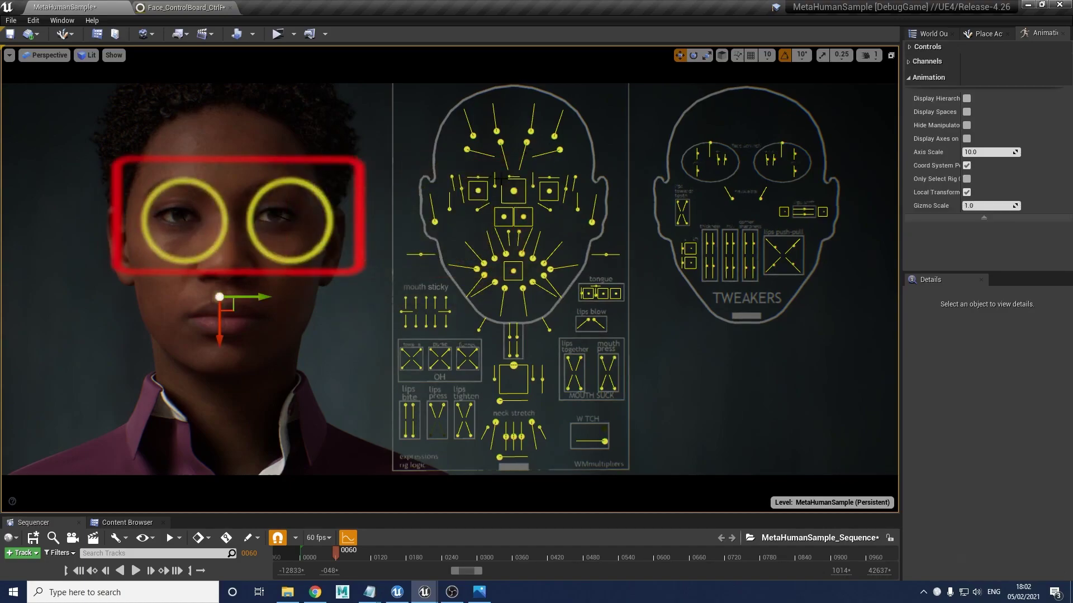
drag(276, 296, 318, 295)
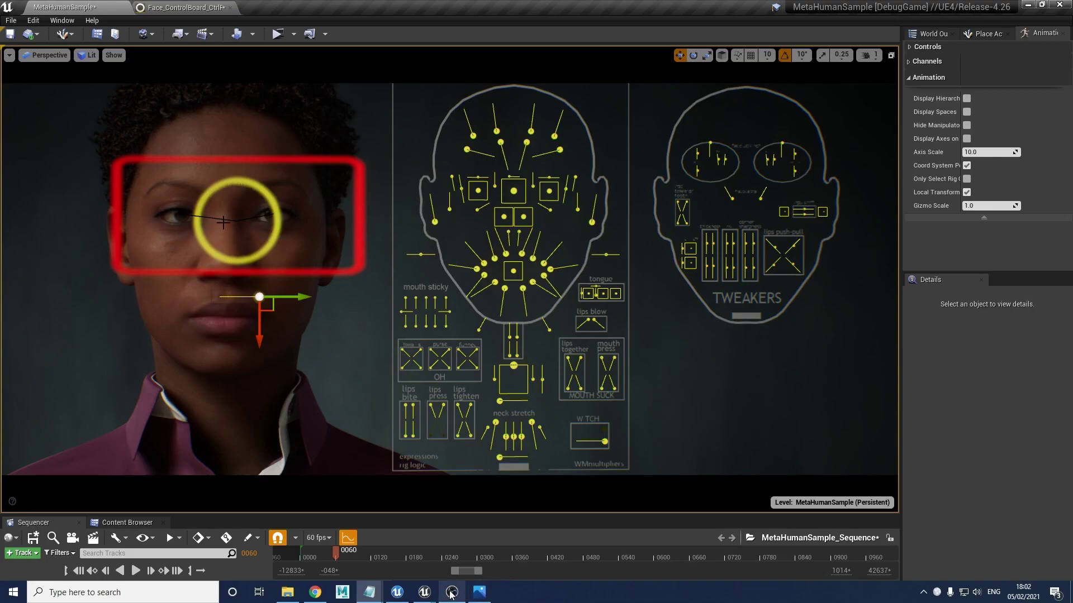
click(480, 593)
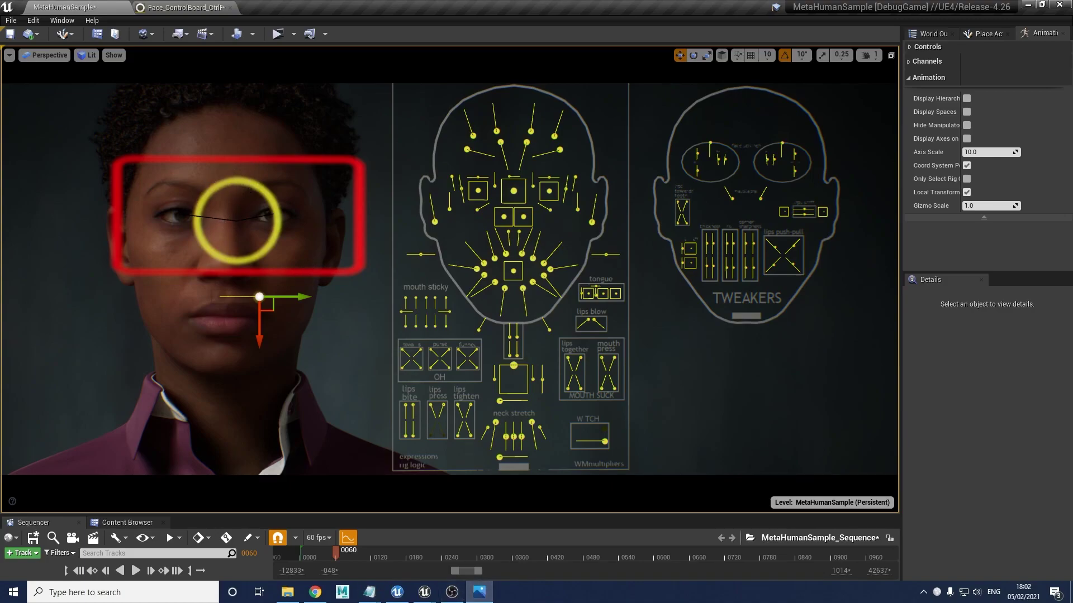
Step: Move the red frame around the face and up toward the brows, and slide the control beneath it back to separate the eye circles
click(238, 220)
mouse_move(279, 216)
mouse_down()
mouse_move(219, 216)
mouse_move(278, 216)
mouse_move(264, 216)
mouse_up()
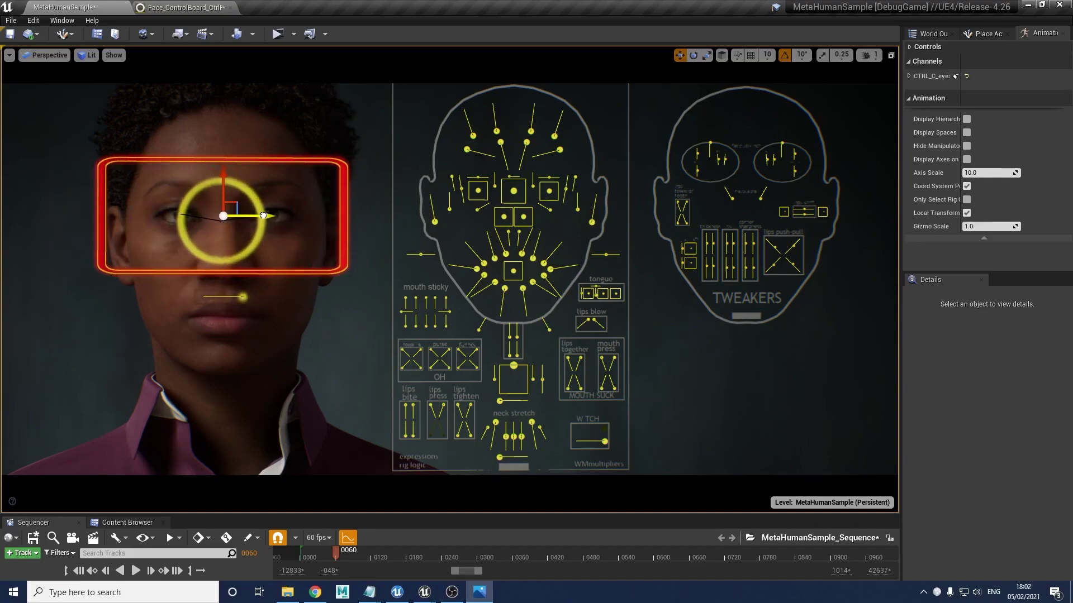
drag(264, 217, 243, 172)
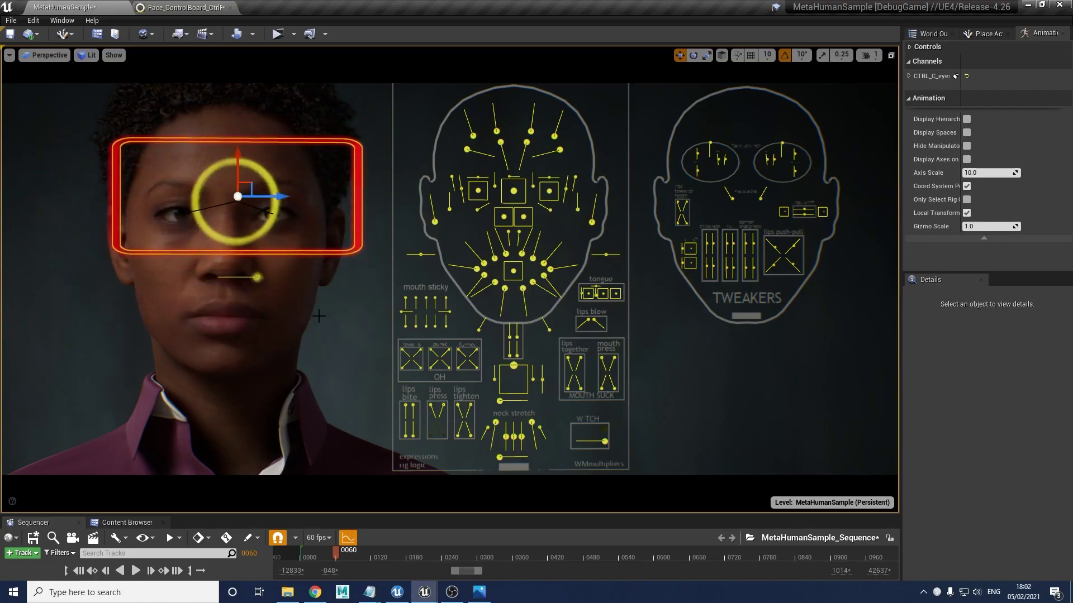
click(257, 277)
drag(297, 277, 257, 277)
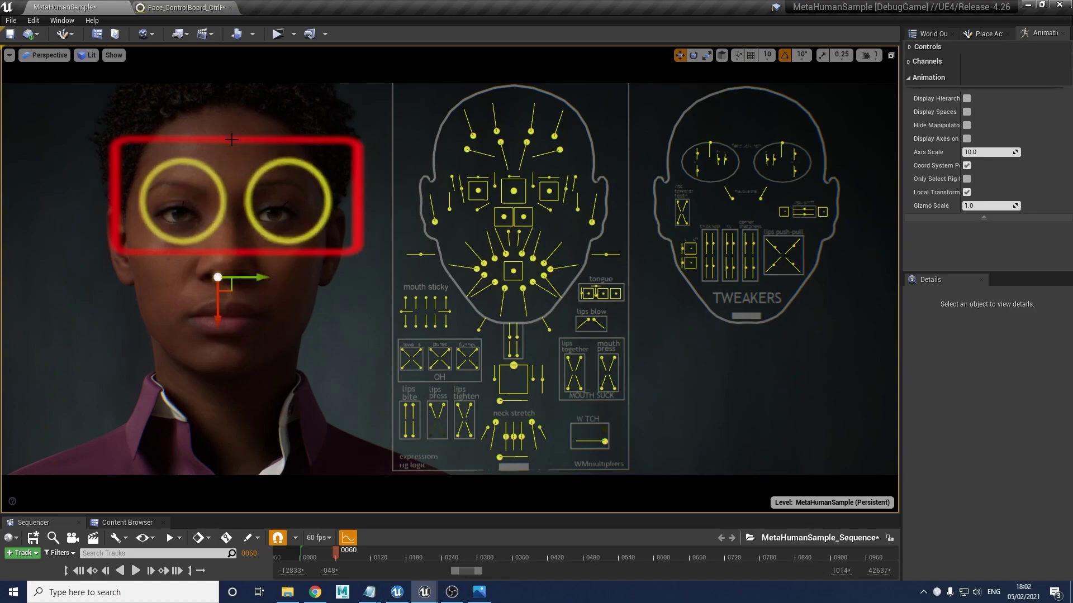
Step: Move the red frame down over the character's eyes, and slide the switch control from one end of its line to the other
click(190, 139)
drag(242, 156, 232, 206)
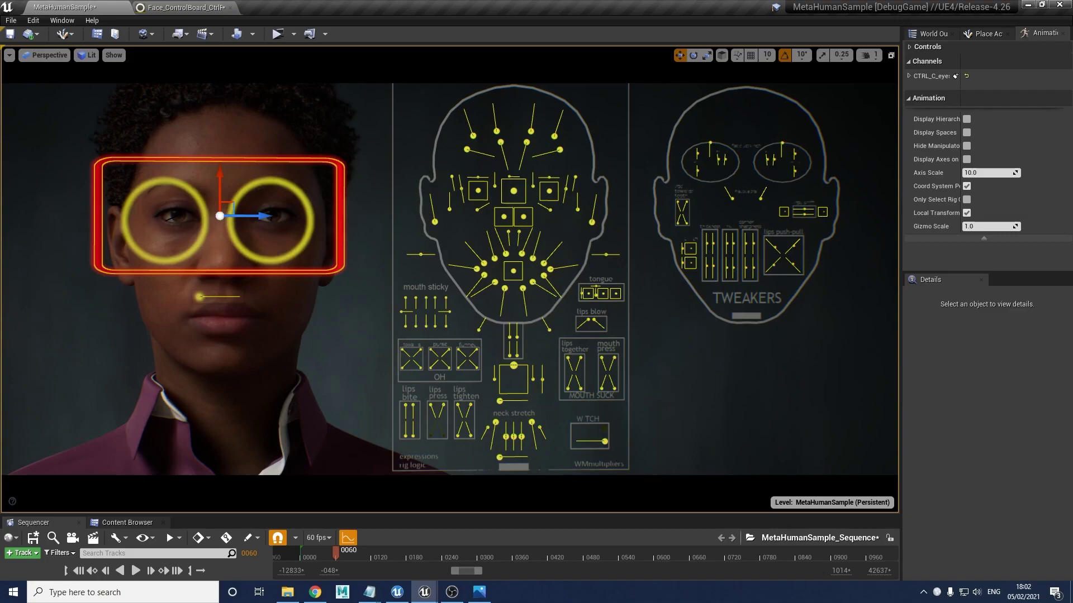
click(604, 441)
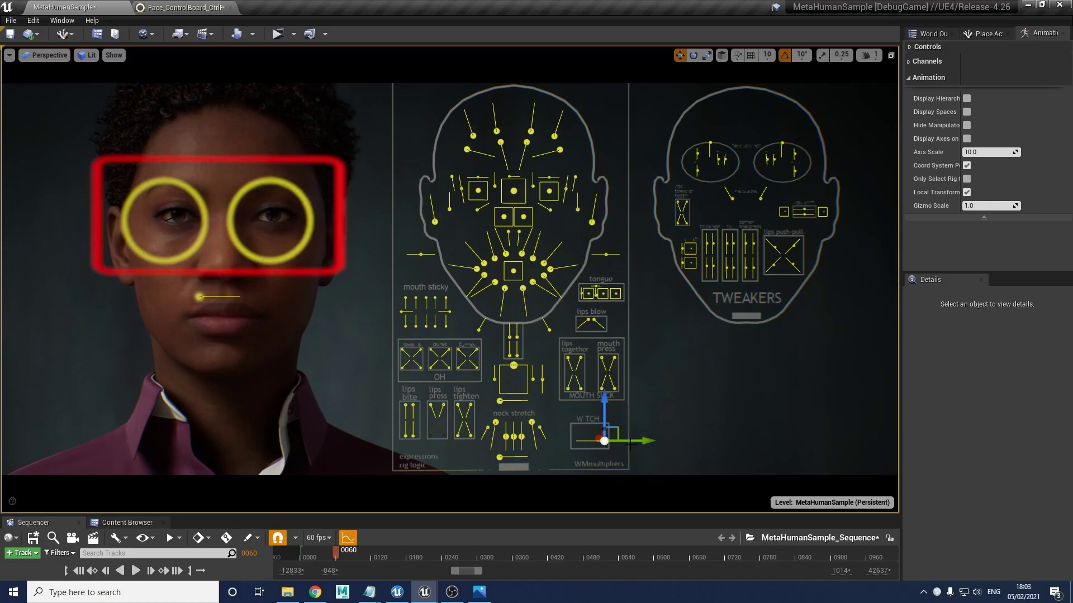
drag(647, 441, 619, 441)
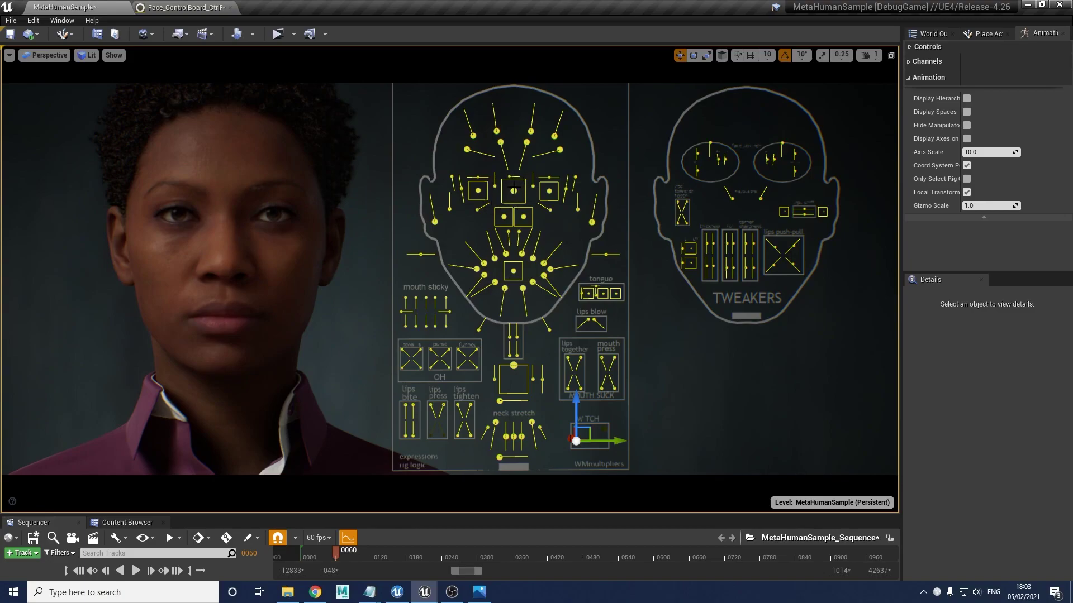
drag(612, 441, 639, 441)
Step: Try moving the central eye direction control sideways, undo the move, and select the switch control on the control board
click(515, 191)
drag(537, 192, 538, 192)
key(ctrl+z)
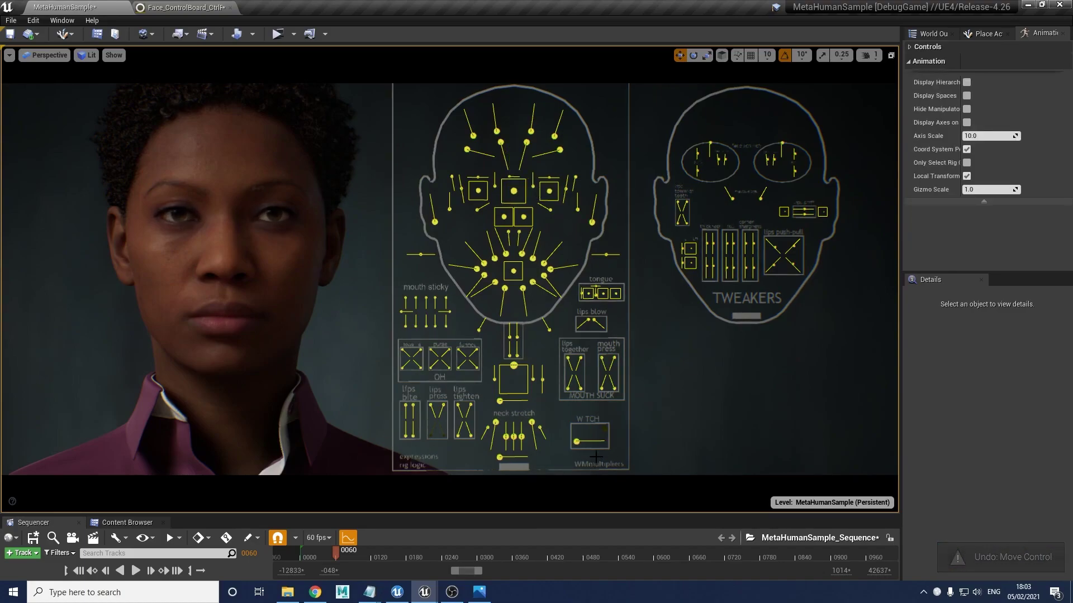
click(576, 441)
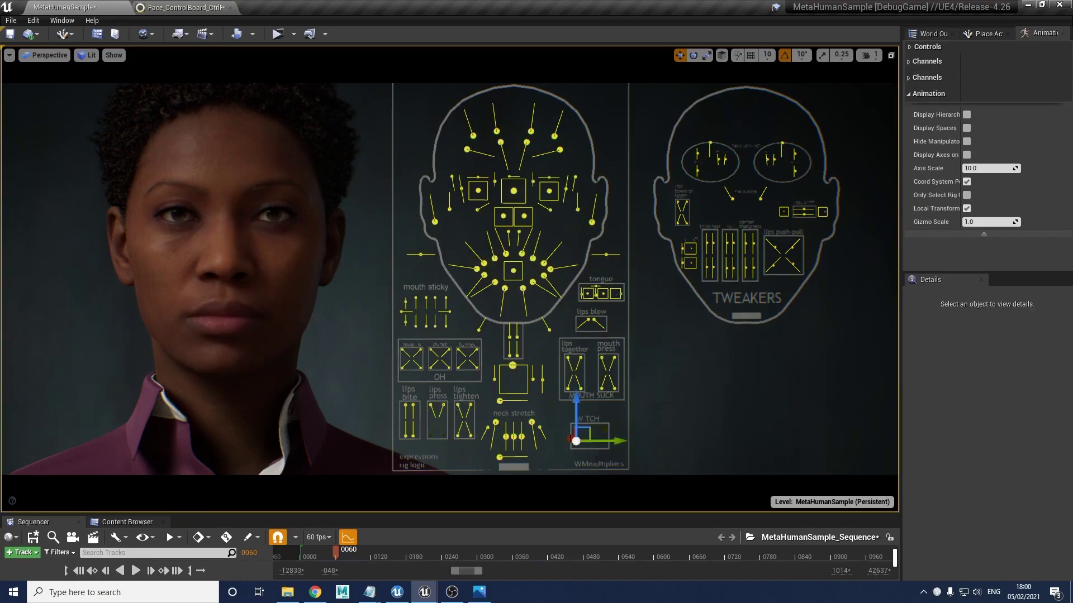
key(alt+Tab)
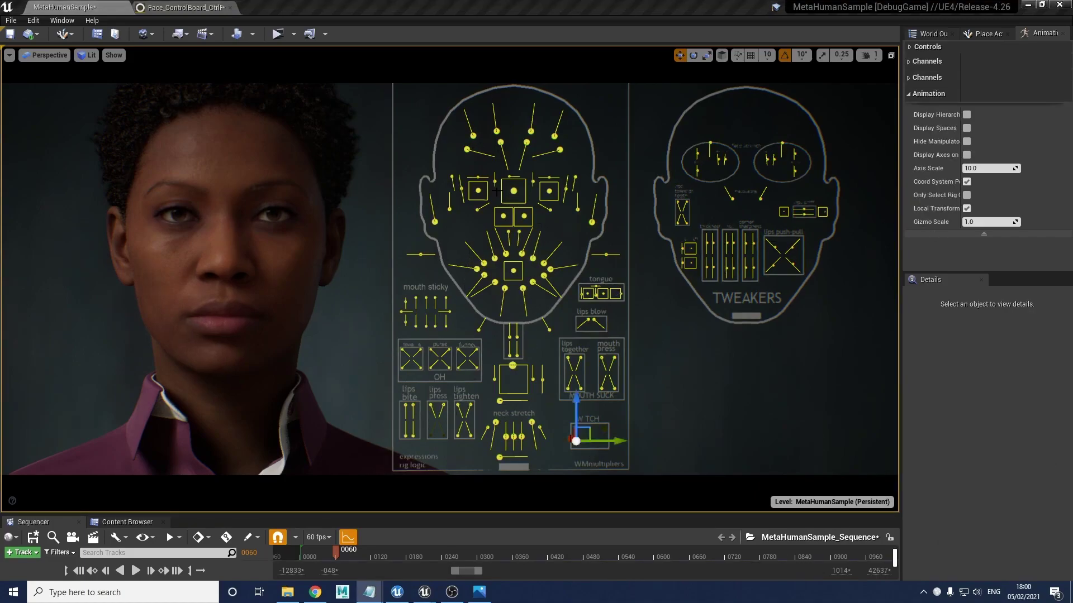
Step: Raise the inner and outer forehead controls on both sides of the head drawing together, and ease them partway back down
click(472, 135)
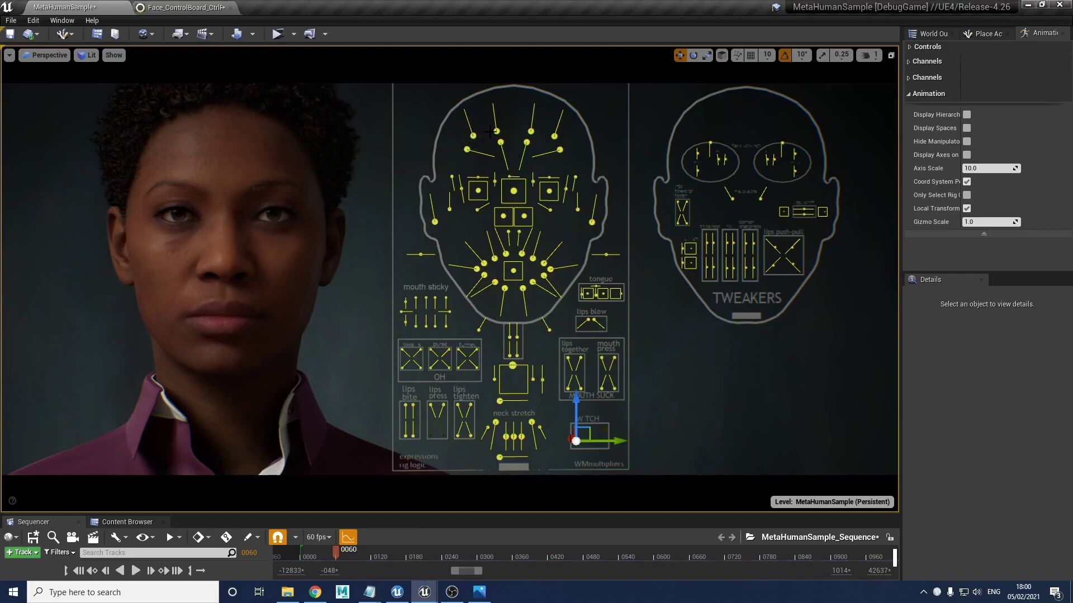
click(554, 136)
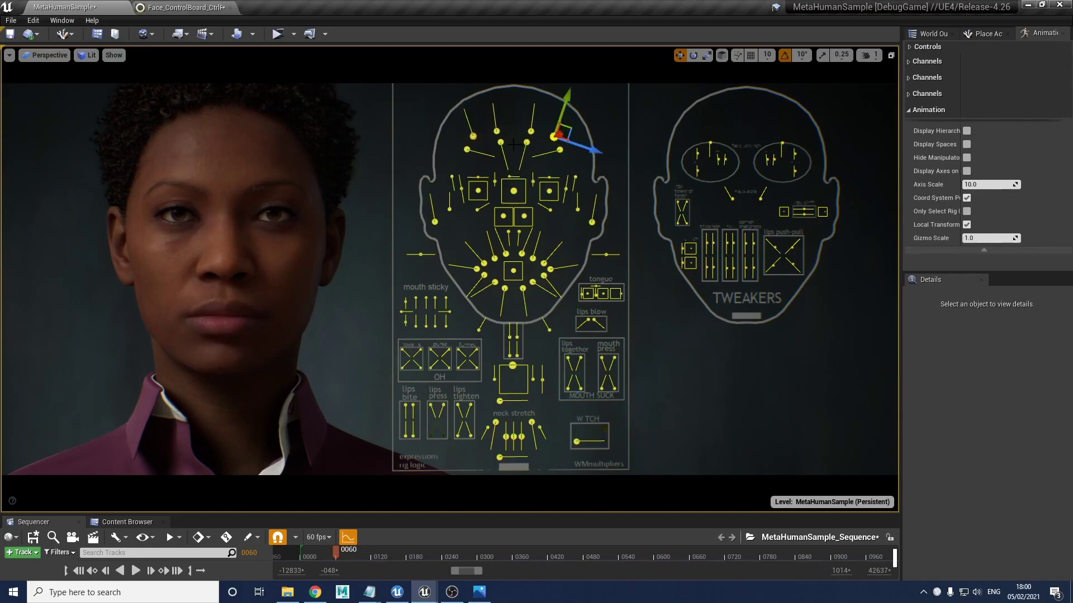
drag(555, 136, 563, 110)
mouse_move(575, 46)
mouse_down()
mouse_move(550, 136)
mouse_move(575, 63)
mouse_up()
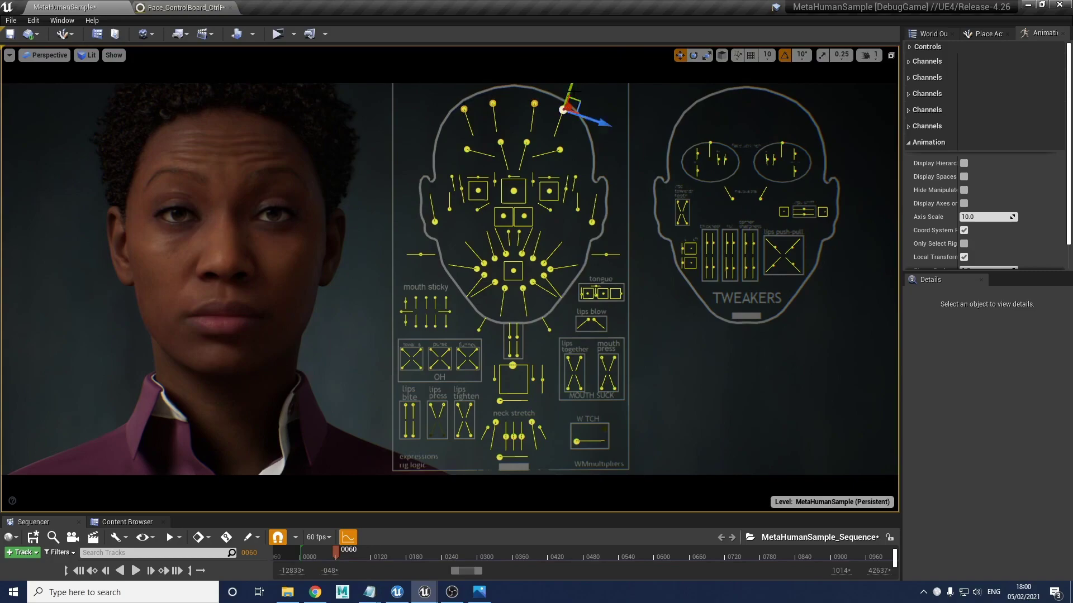
drag(568, 94, 551, 143)
Step: Rearrange the four forehead controls so that the two inner ones are raised and the two outer ones rest at their base
click(494, 113)
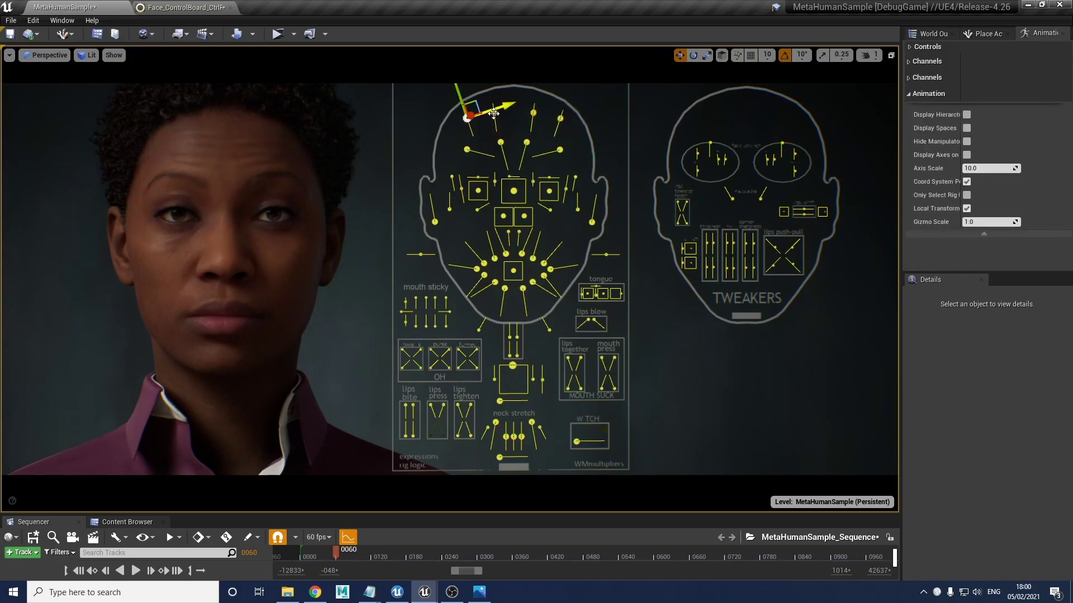
drag(490, 89, 501, 161)
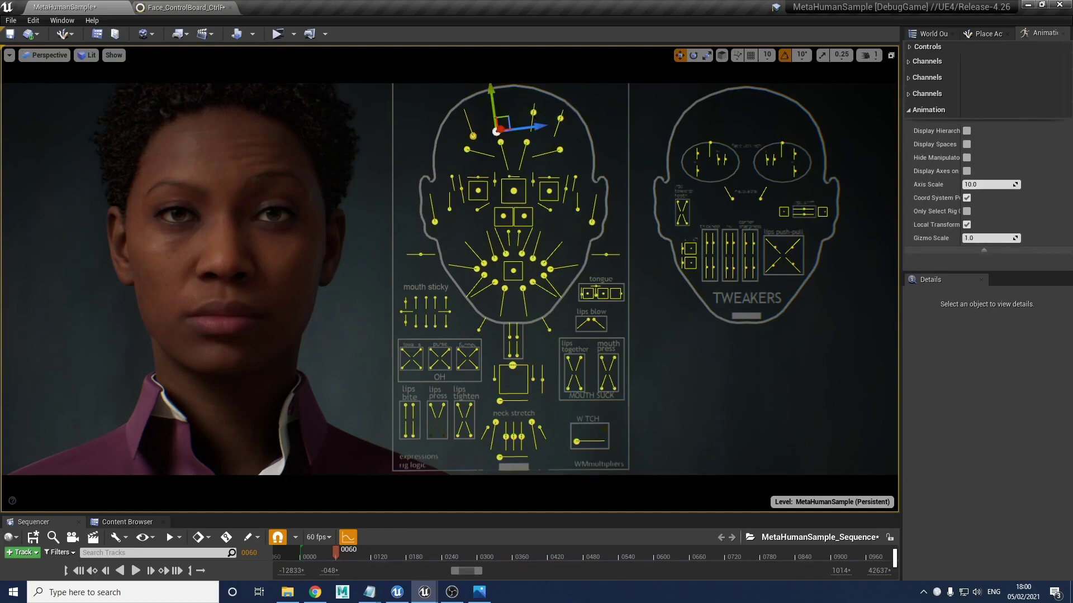
click(533, 113)
click(497, 131)
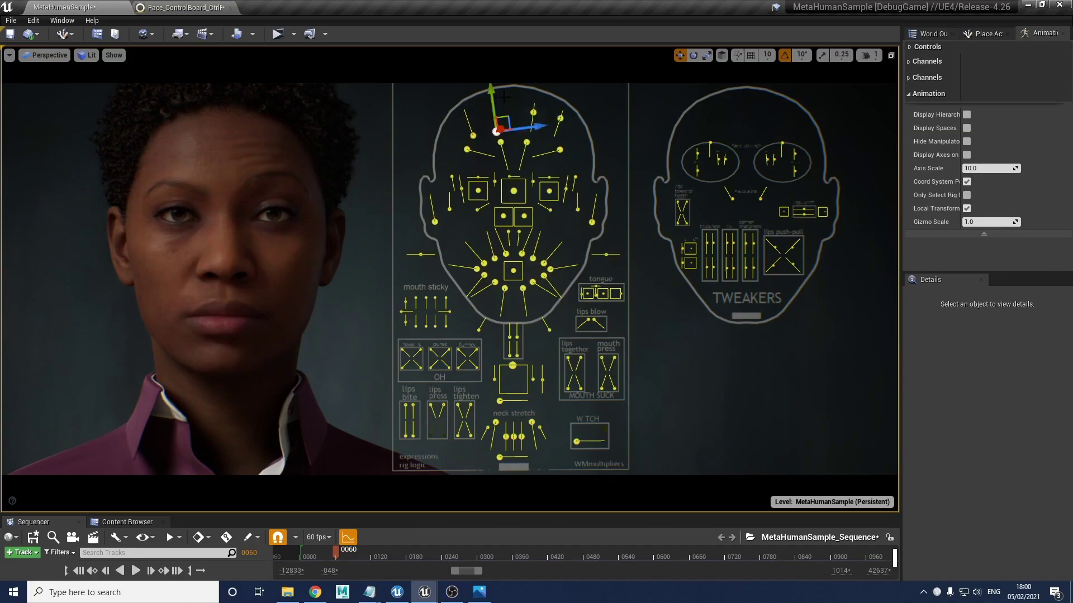
drag(491, 97, 488, 75)
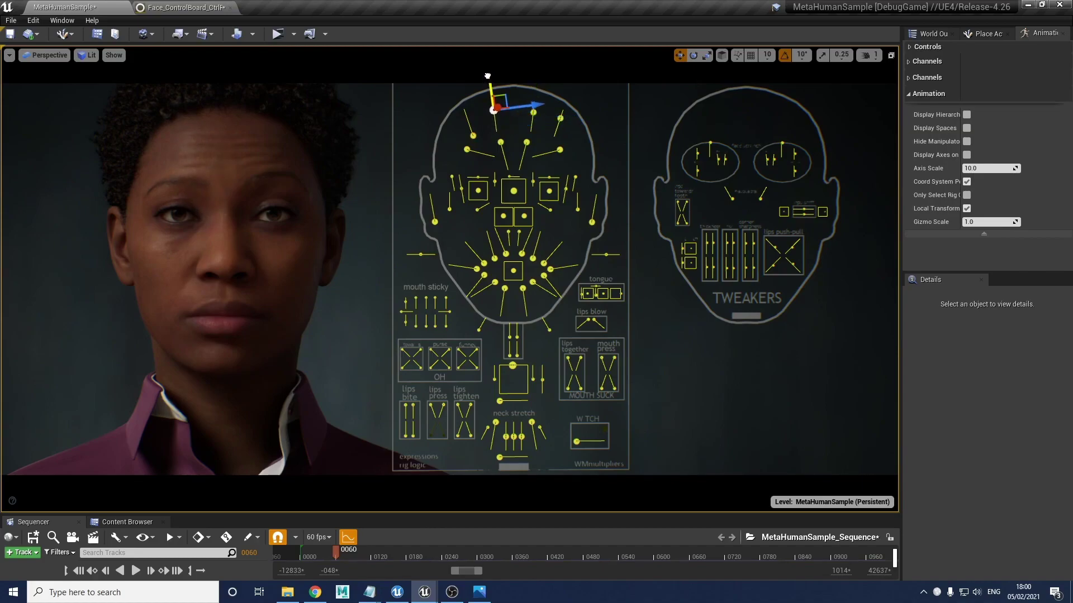
mouse_move(561, 116)
mouse_down()
mouse_move(568, 107)
mouse_move(555, 136)
mouse_up()
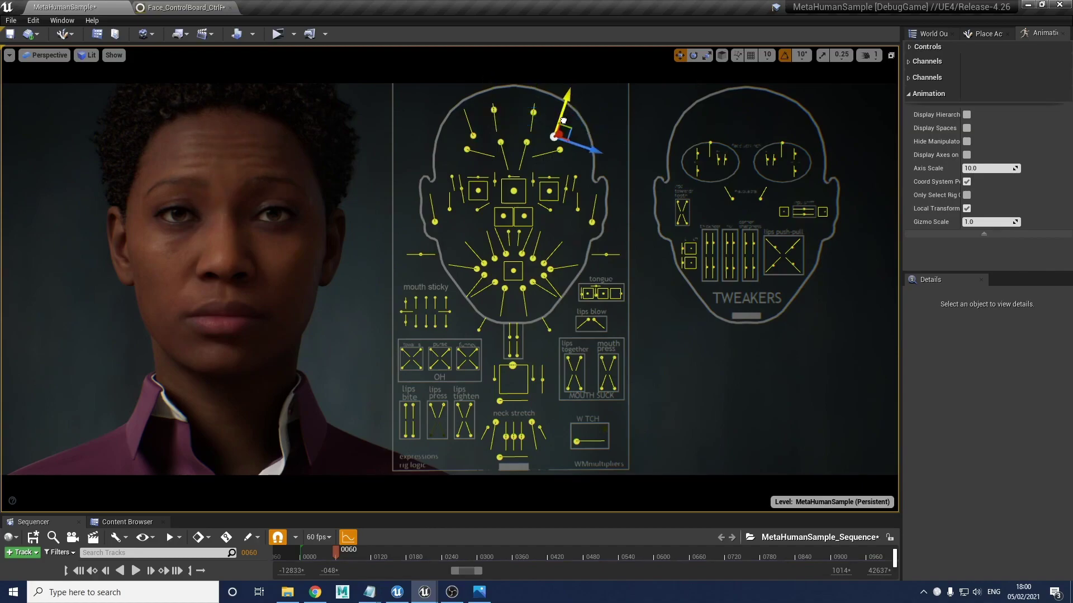
Step: Pull both brow-lowering controls down toward the nose, and raise the two inner forehead controls further before returning them to their base
click(500, 142)
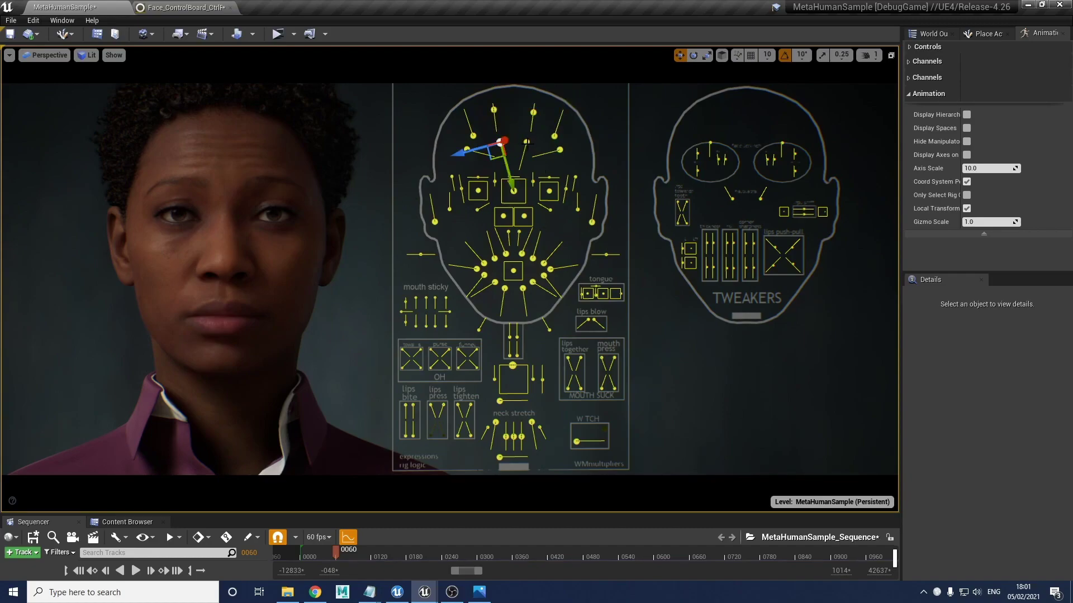
drag(509, 184, 523, 251)
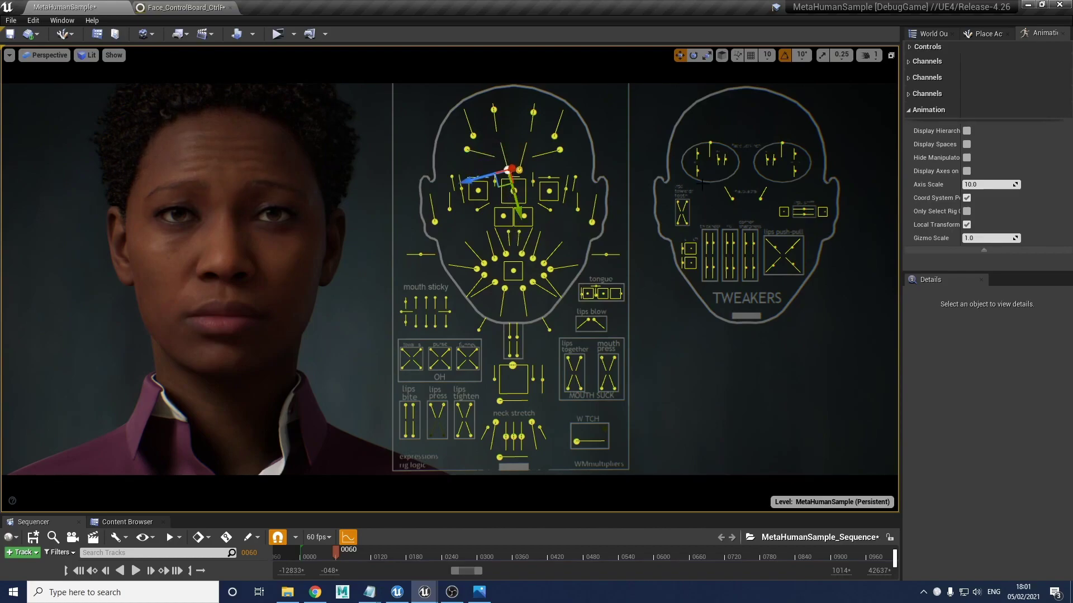
click(533, 113)
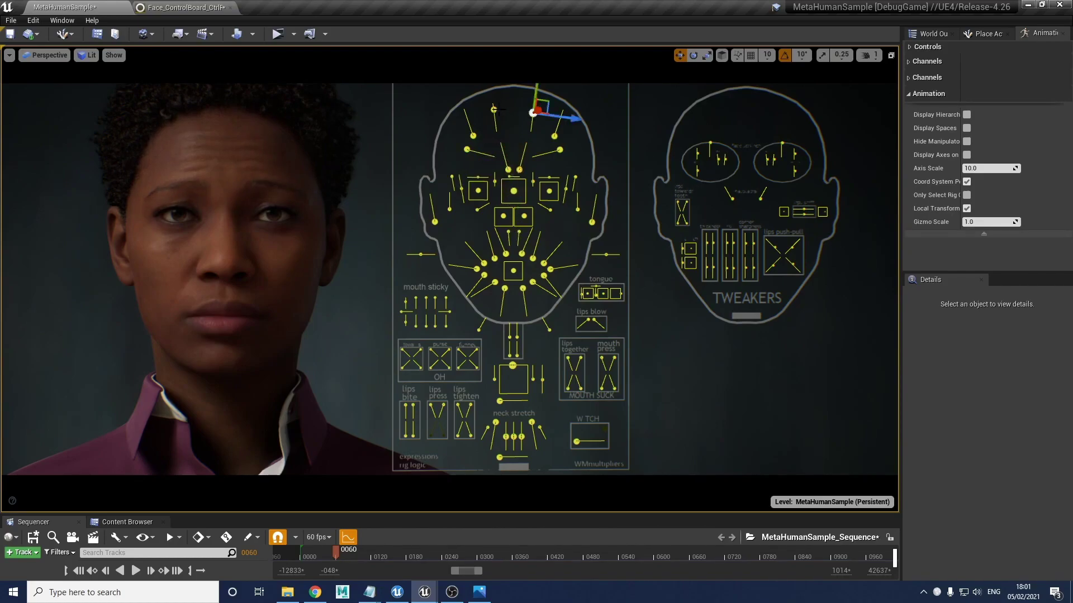
shift+click(493, 111)
mouse_move(536, 93)
mouse_down()
mouse_move(529, 127)
mouse_move(536, 85)
mouse_up()
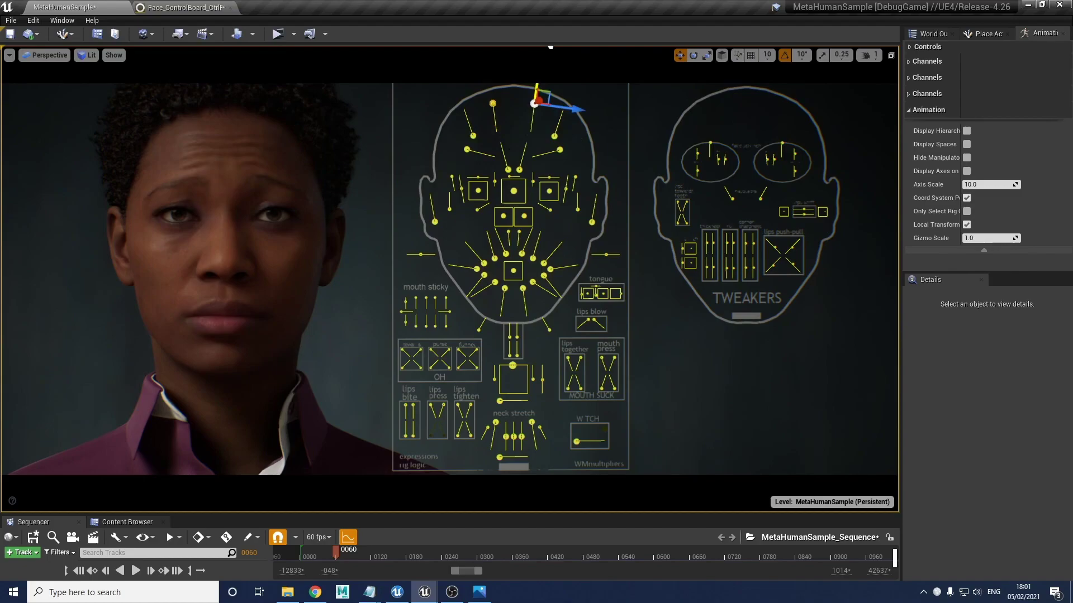
key(ctrl+z)
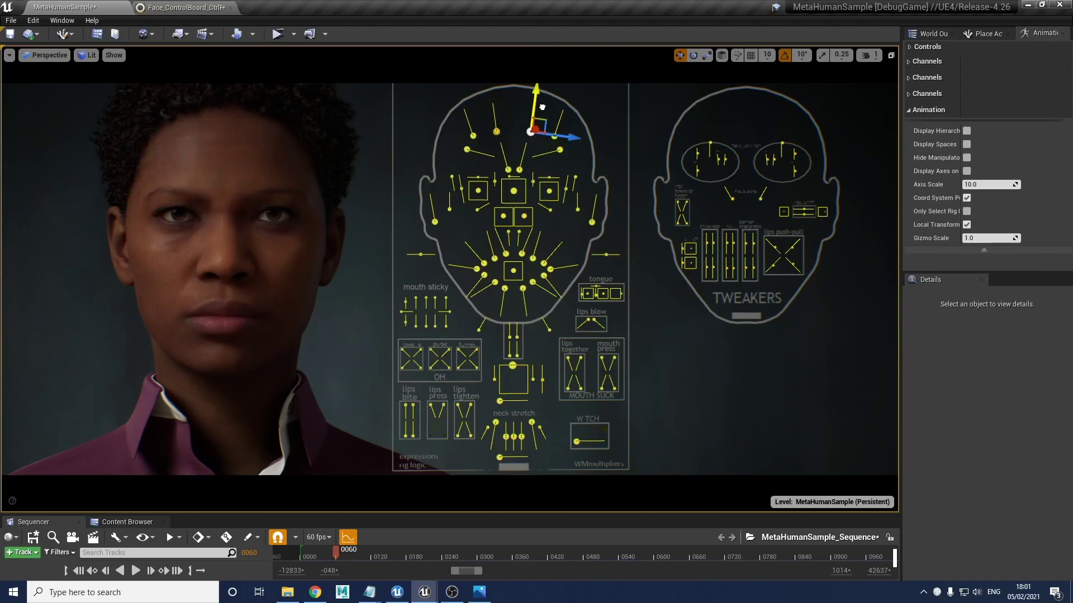
Step: Try sliding both lateral brow controls inward to squeeze the brows together, and slide them back out
click(467, 150)
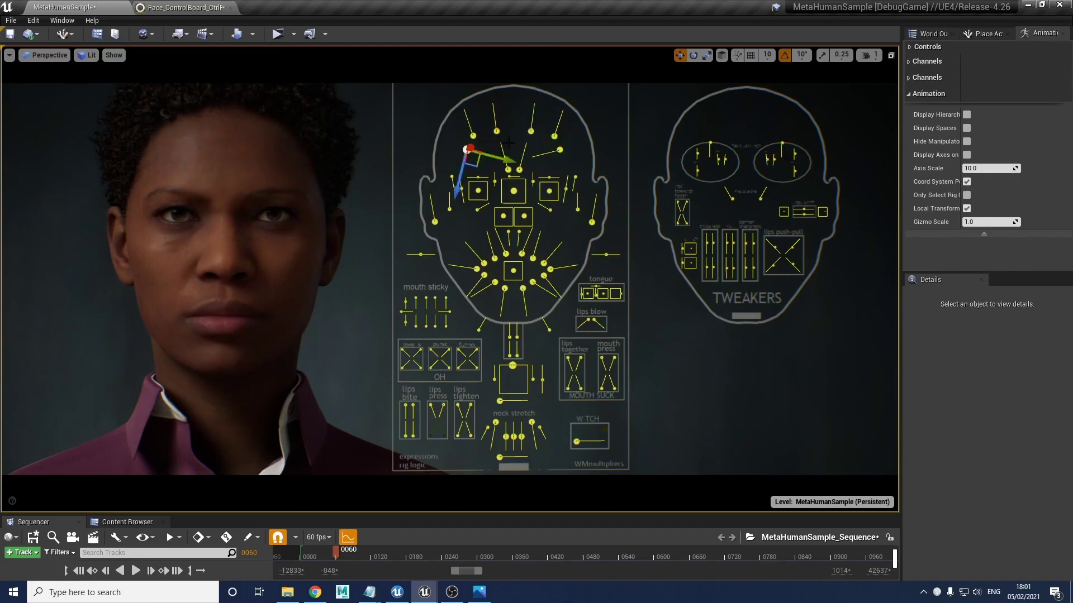
ctrl+click(560, 150)
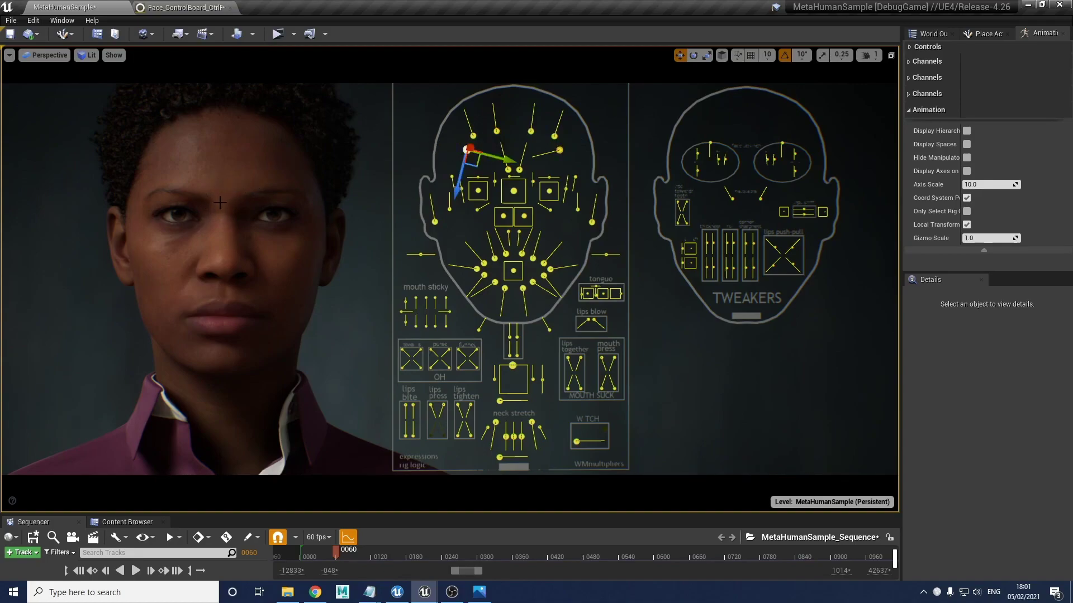
drag(506, 158, 560, 173)
mouse_move(316, 595)
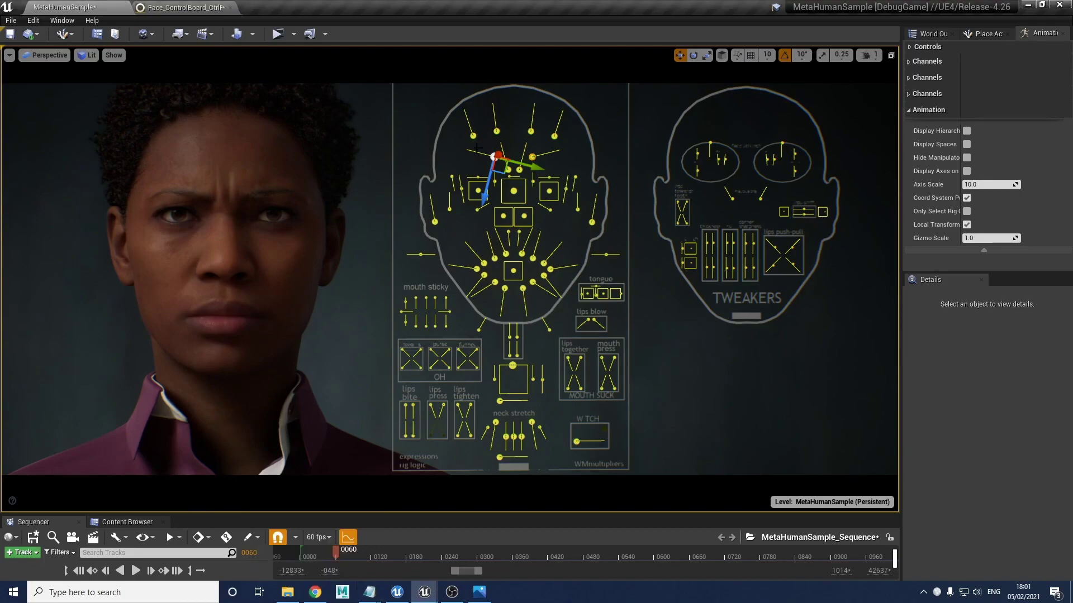
drag(533, 166, 508, 163)
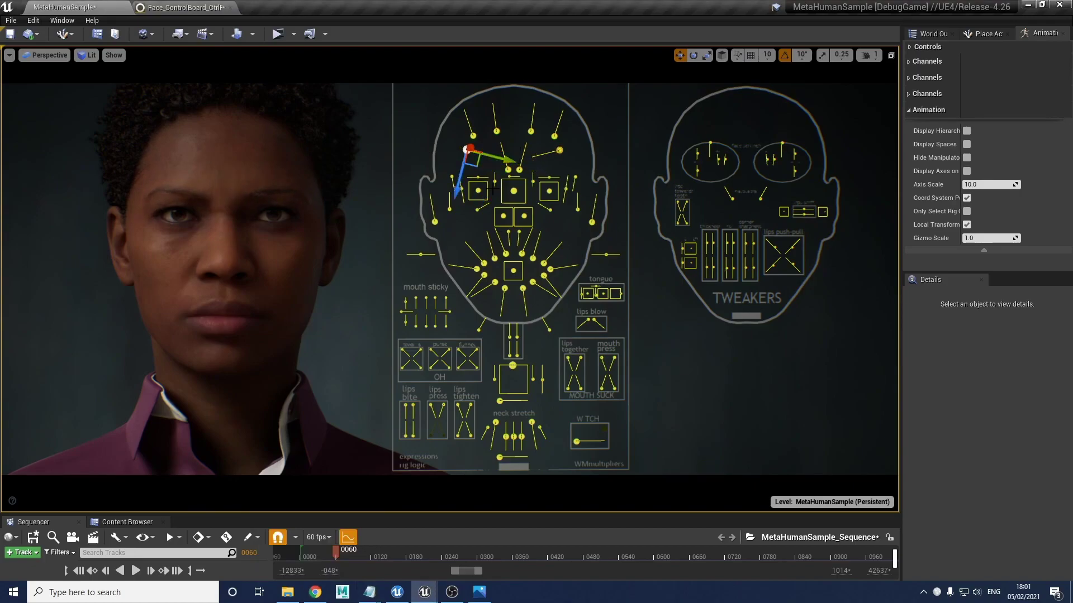
Step: Select both brow-lowering controls above the nose and slide them back up to their starting positions
click(518, 169)
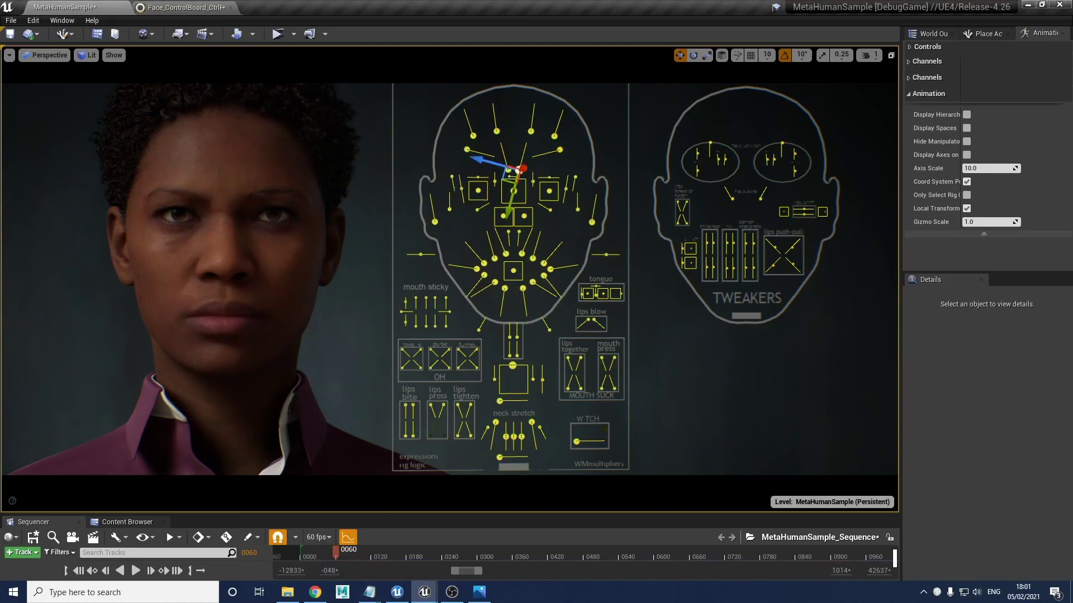
click(525, 194)
ctrl+alt+drag(501, 165, 459, 110)
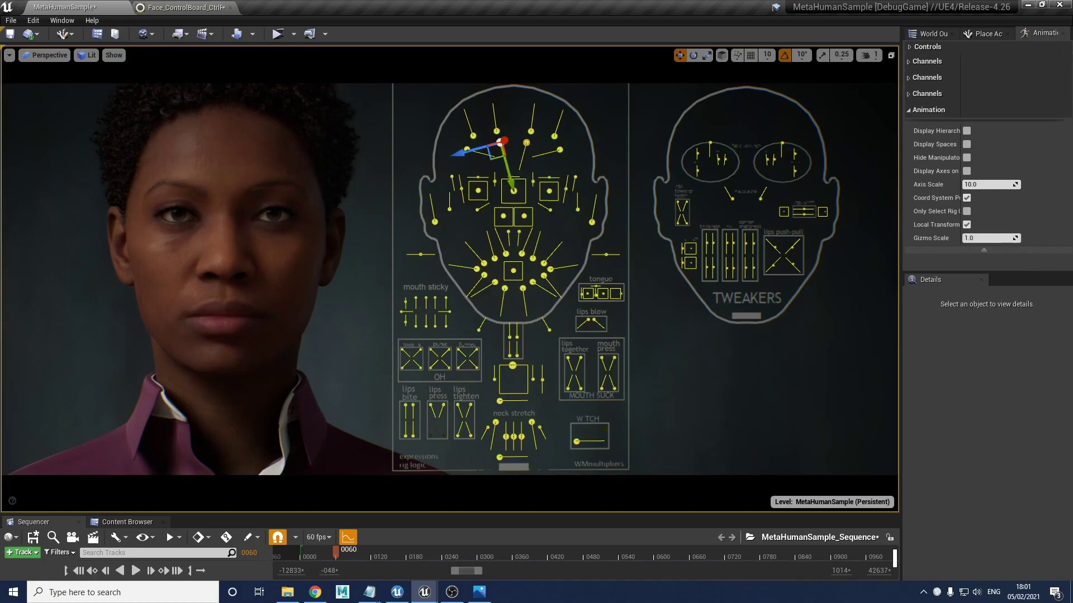
Step: Try lowering the top controls of both eye ovals on the TWEAKERS board
click(709, 142)
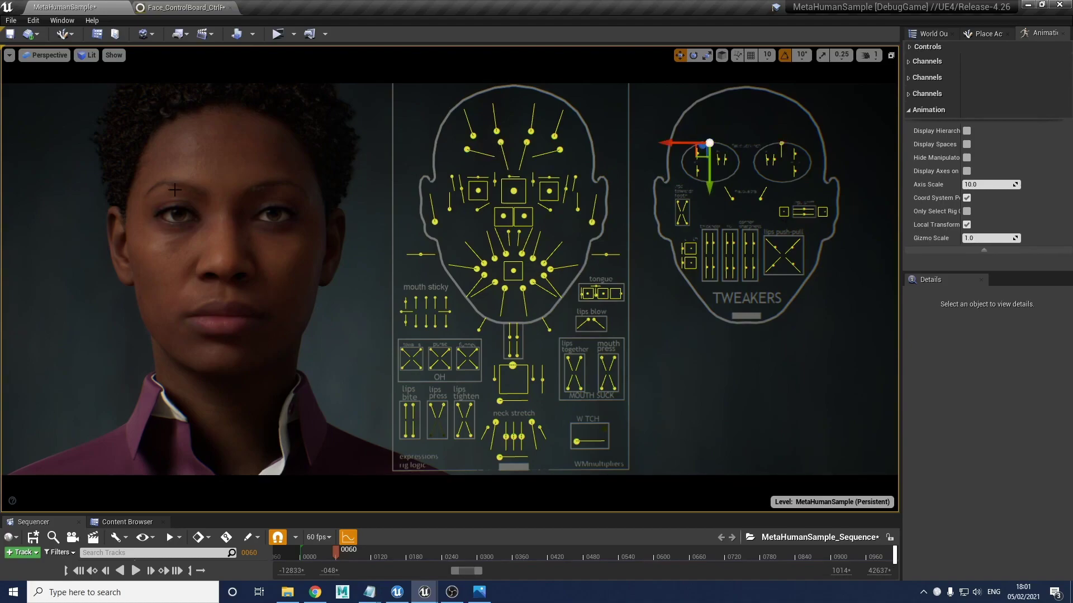
drag(712, 185, 629, 175)
Step: Lower the blink controls beside both eyes to close the character's eyes
click(460, 189)
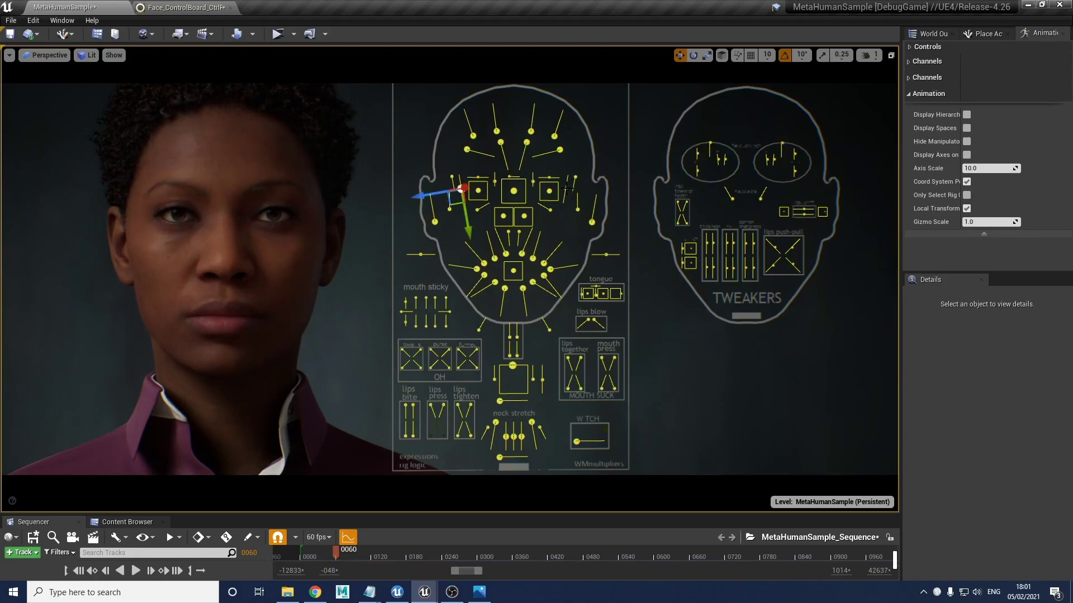
shift+click(566, 188)
drag(561, 231, 553, 261)
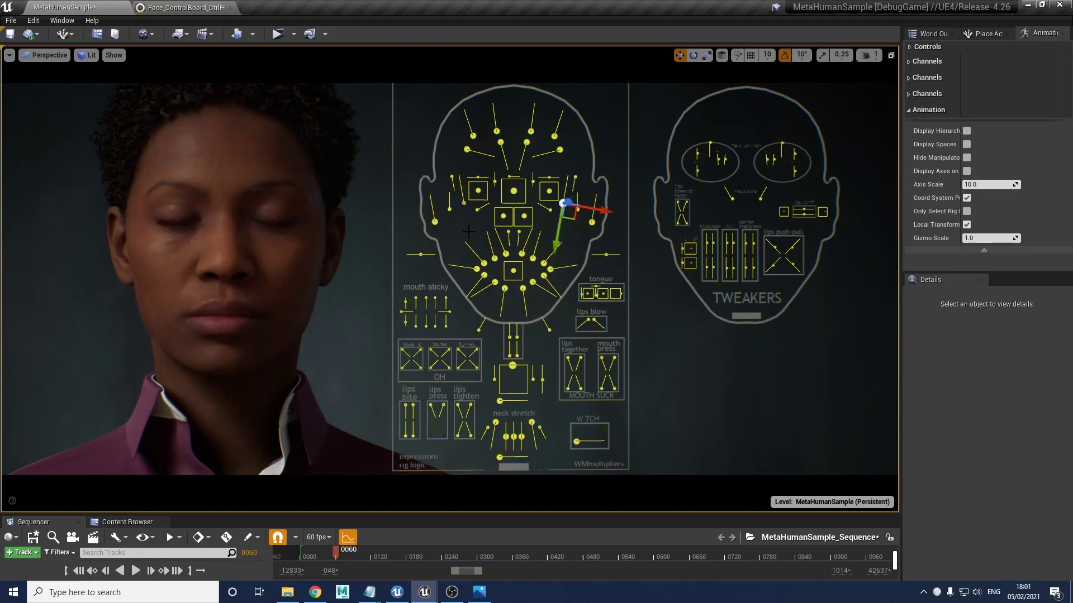
Step: Lower the top controls in both eye ovals on the TWEAKERS board to scrunch the face around the closed eyes
click(710, 144)
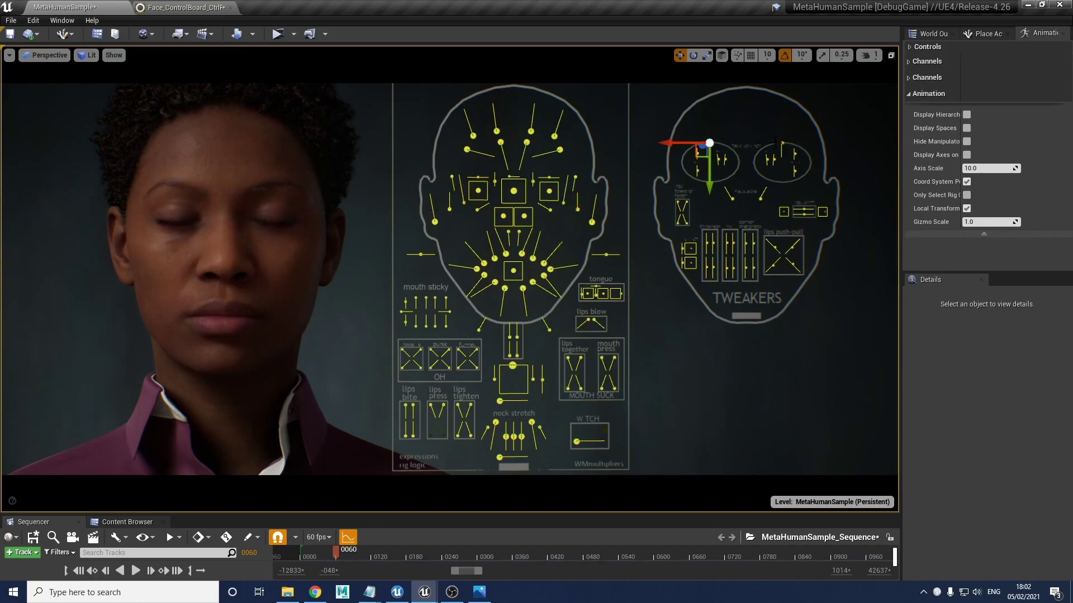
shift+click(782, 144)
drag(709, 182, 704, 272)
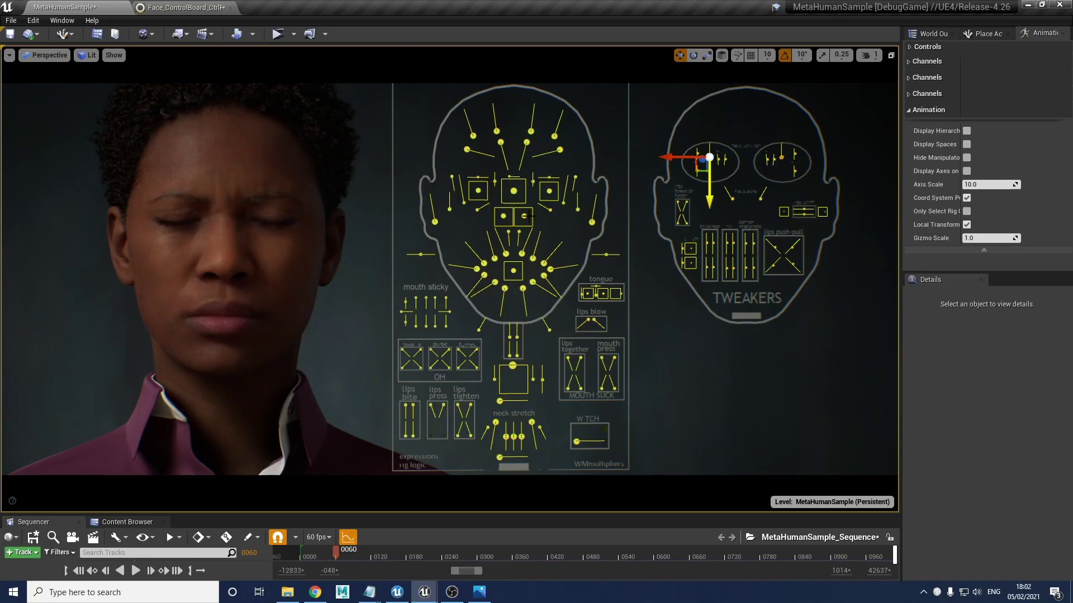
Step: Try raising the squint controls on both sides together, and undo this move along with the eye scrunch and eyelid closing
click(481, 210)
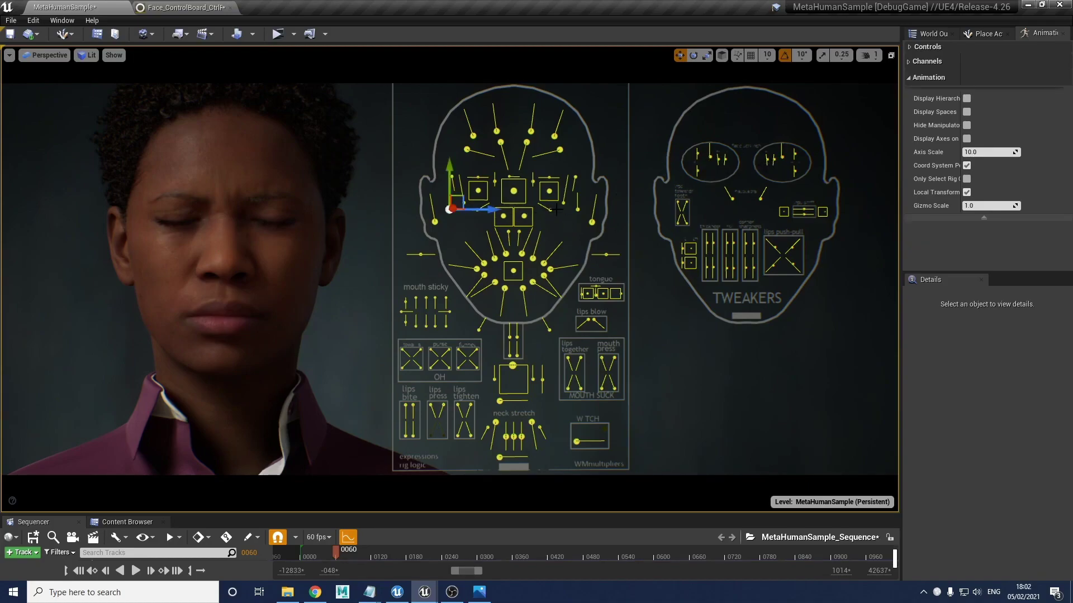
click(577, 209)
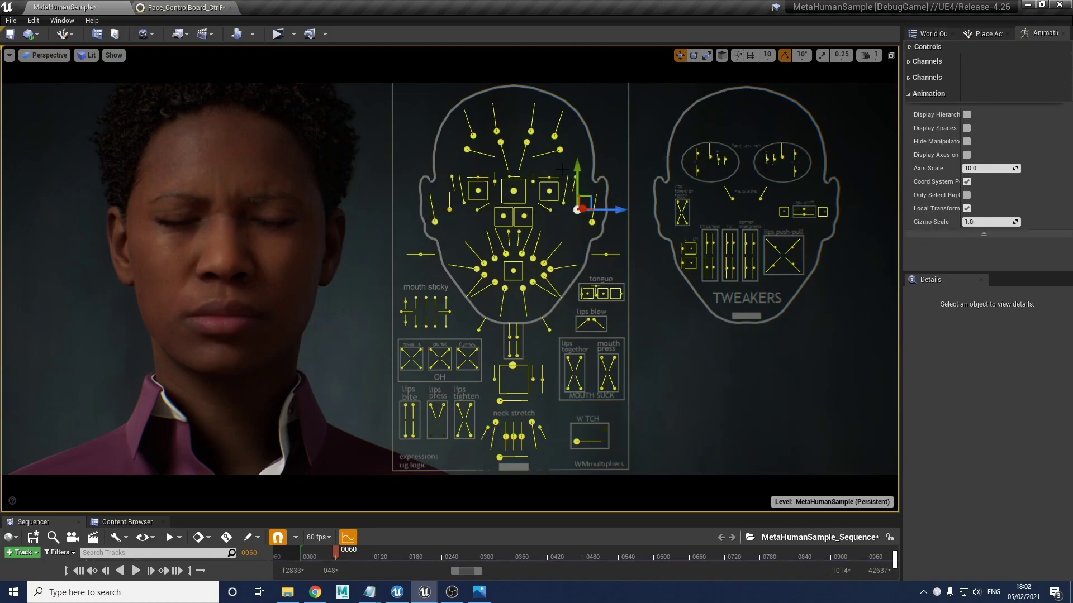
drag(576, 166, 573, 151)
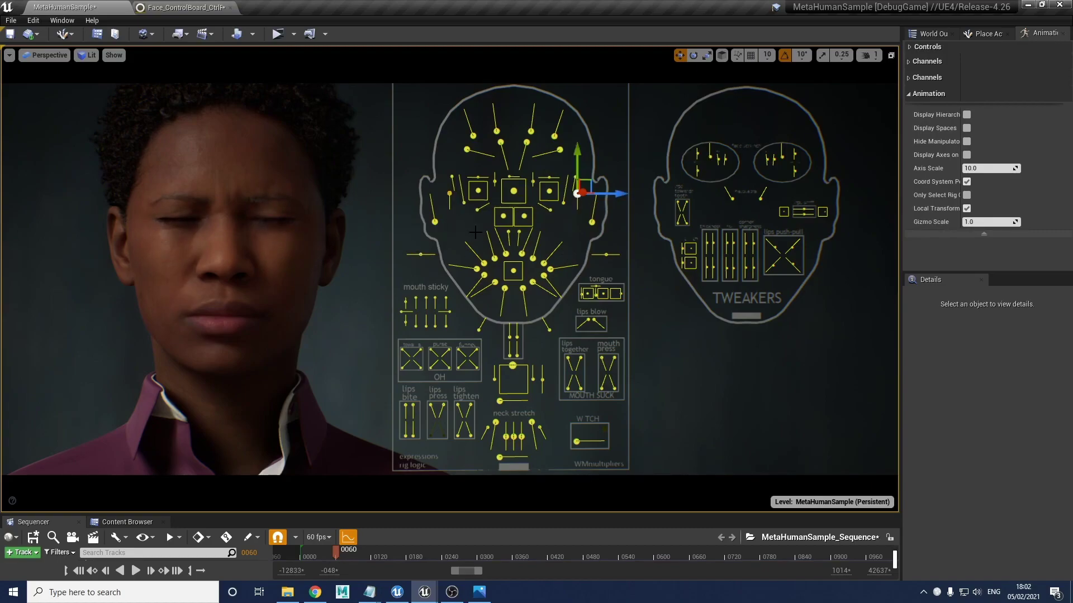
key(ctrl+z)
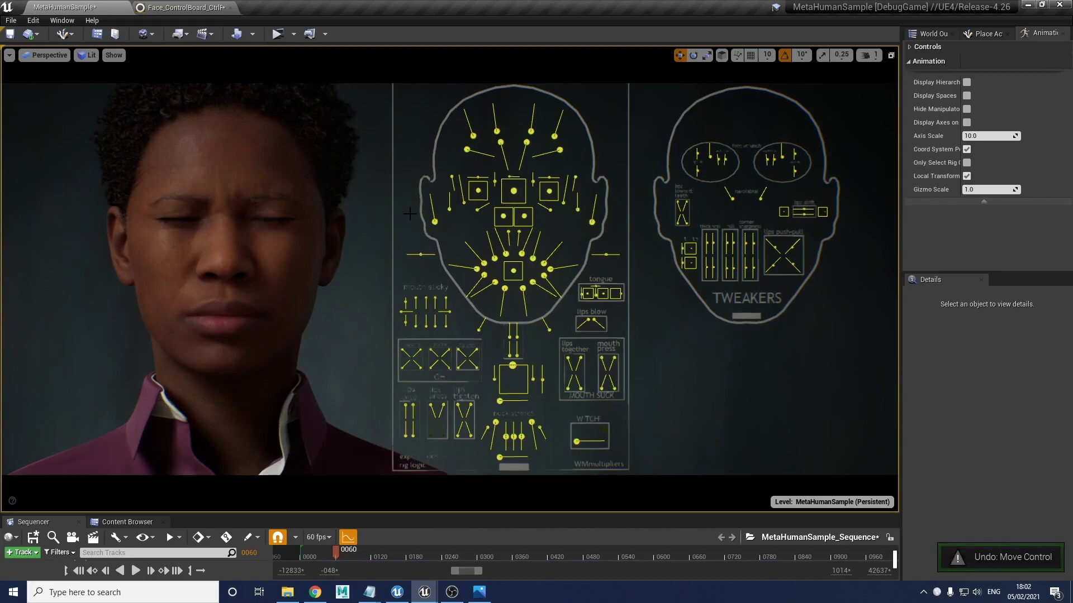
key(ctrl+z)
key(ctrl+z)
key(ctrl+z)
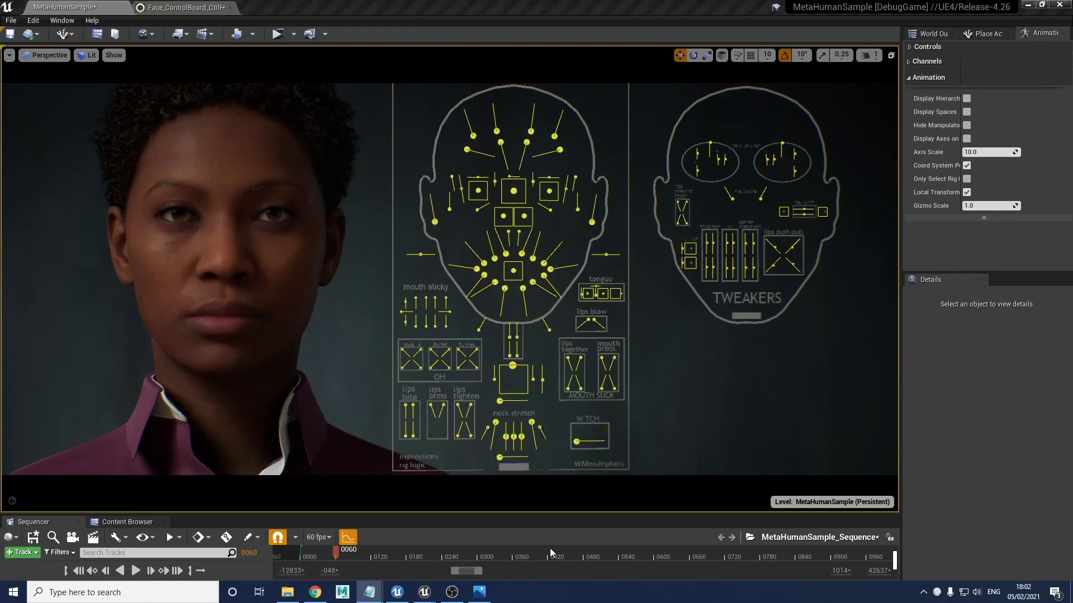
Step: Open the character's jaw with the jaw control and raise both upper lip controls to bare the upper teeth
mouse_move(451, 592)
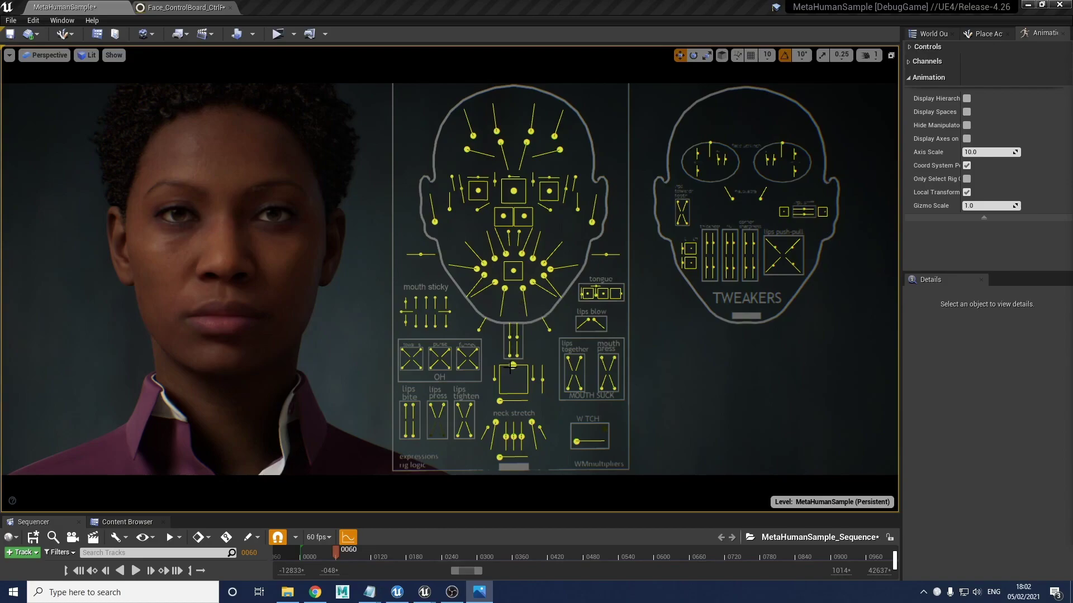
click(512, 392)
drag(512, 397, 513, 418)
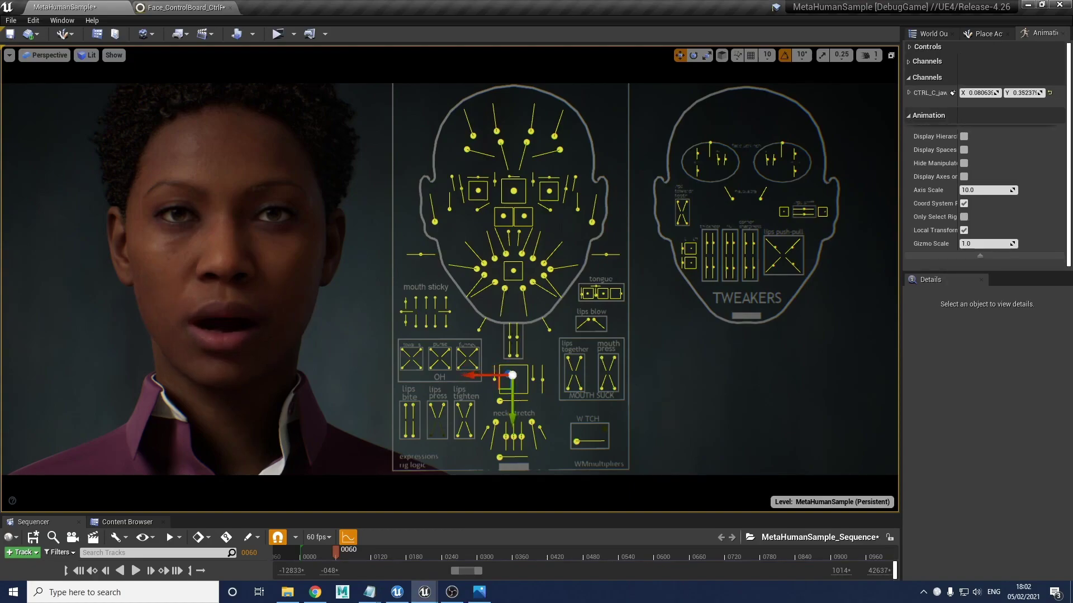
click(522, 254)
drag(539, 214, 549, 197)
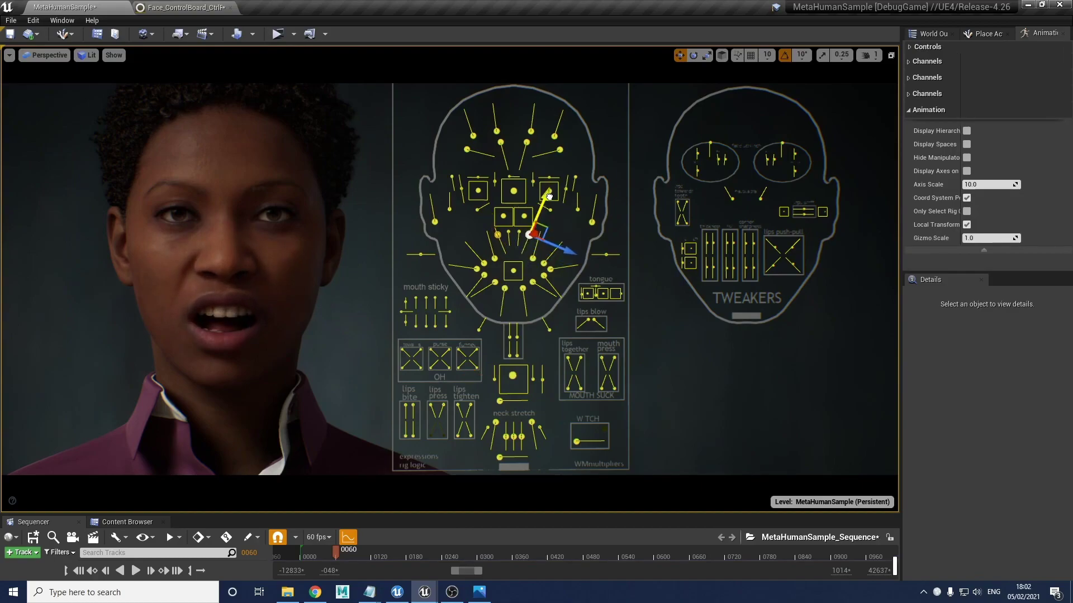
Step: Move the lower stretch controls on both sides of the mouth outward to widen the open mouth
click(495, 282)
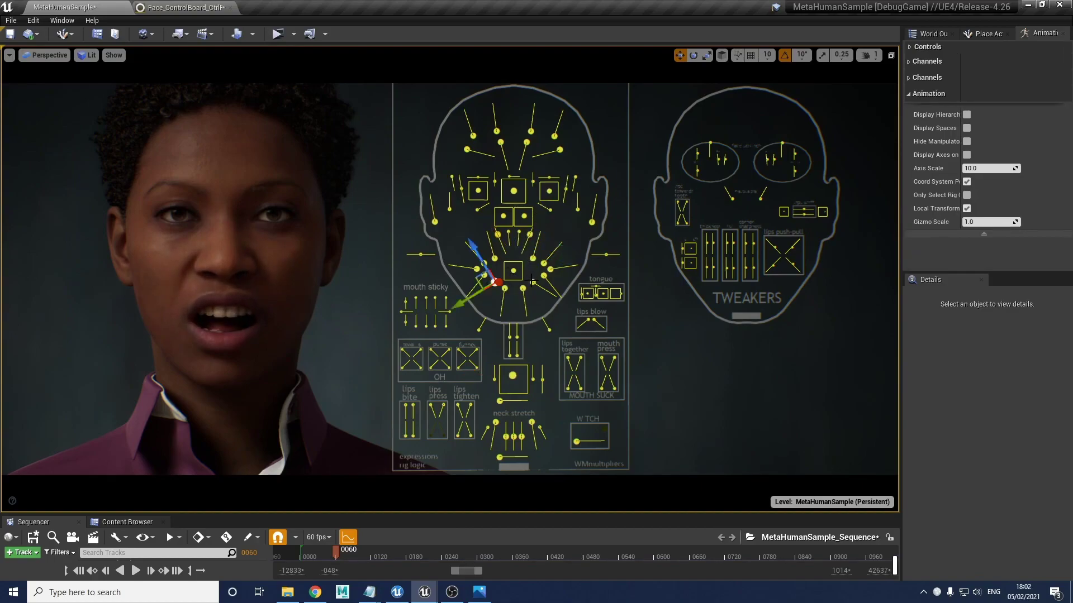
click(532, 280)
drag(566, 305, 581, 317)
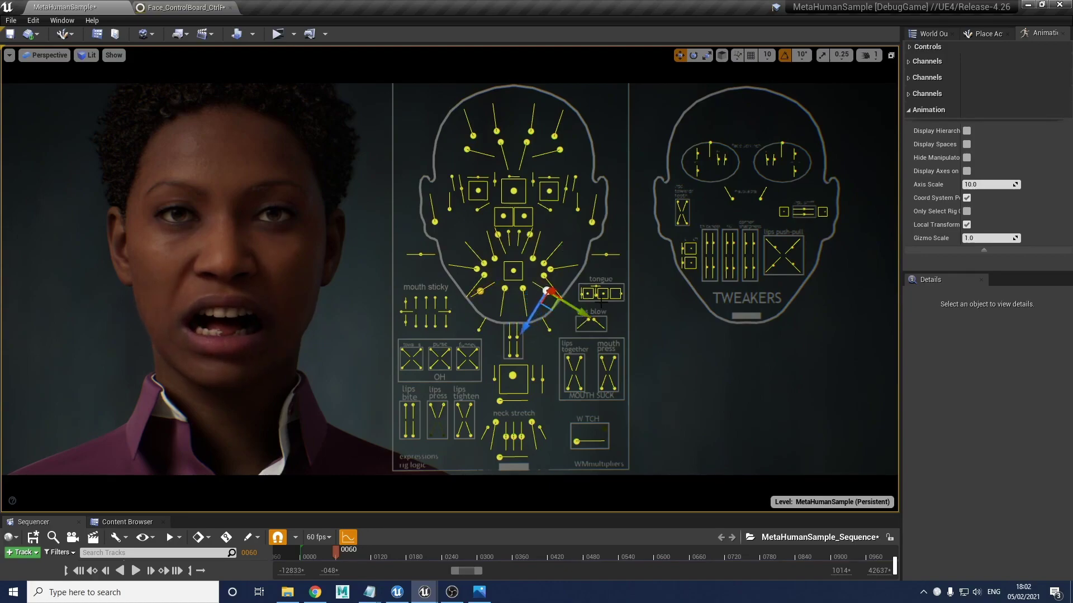
click(581, 296)
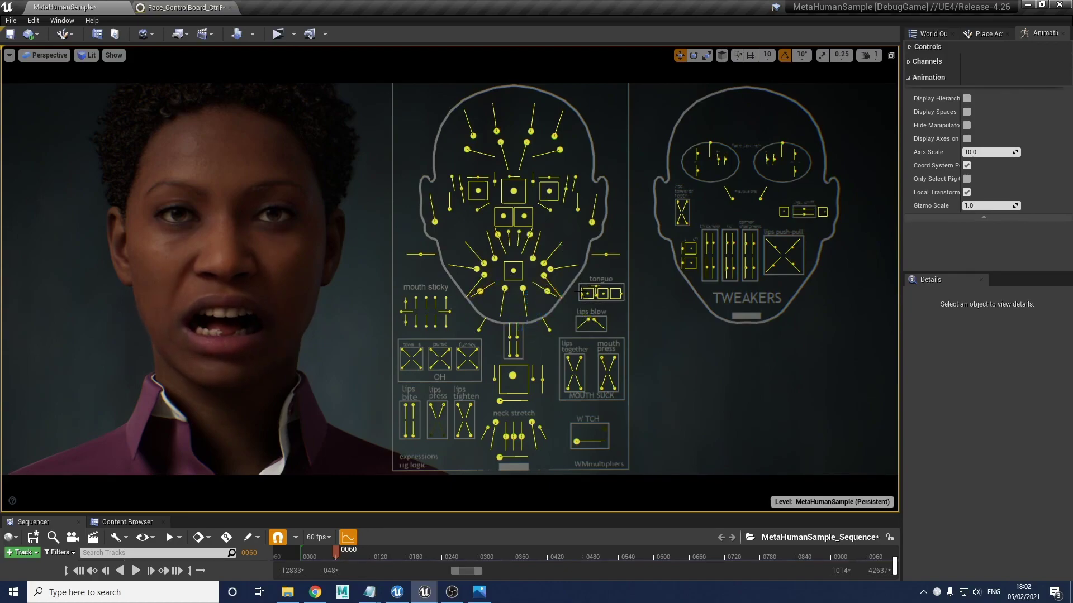
click(581, 293)
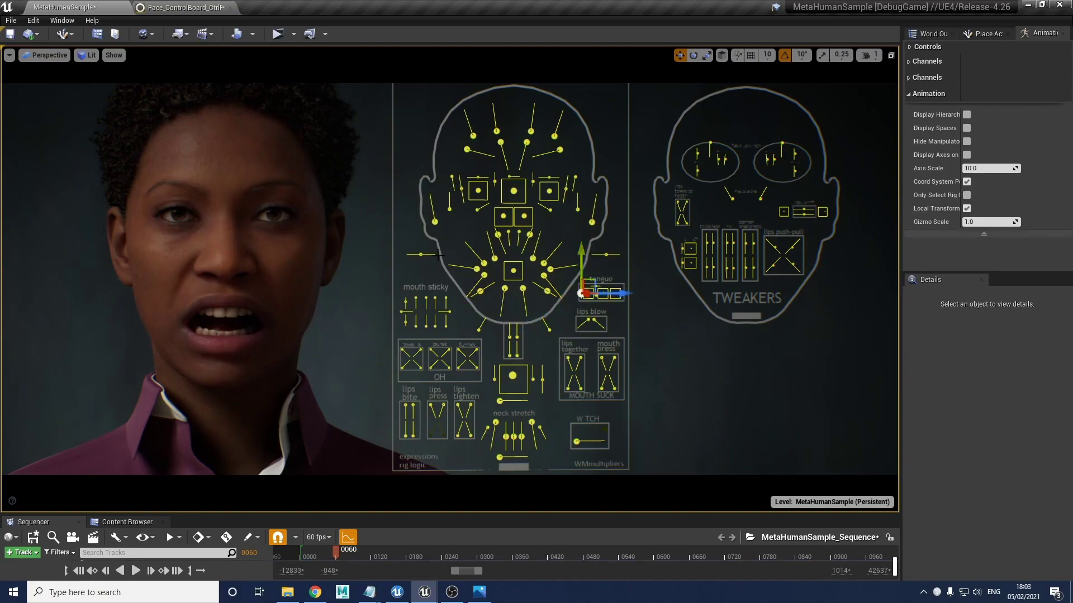
Step: Pull both upper mouth corner controls outward and up, and lower the pair of lower lip controls below the mouth box
click(484, 261)
click(544, 262)
drag(570, 238, 575, 218)
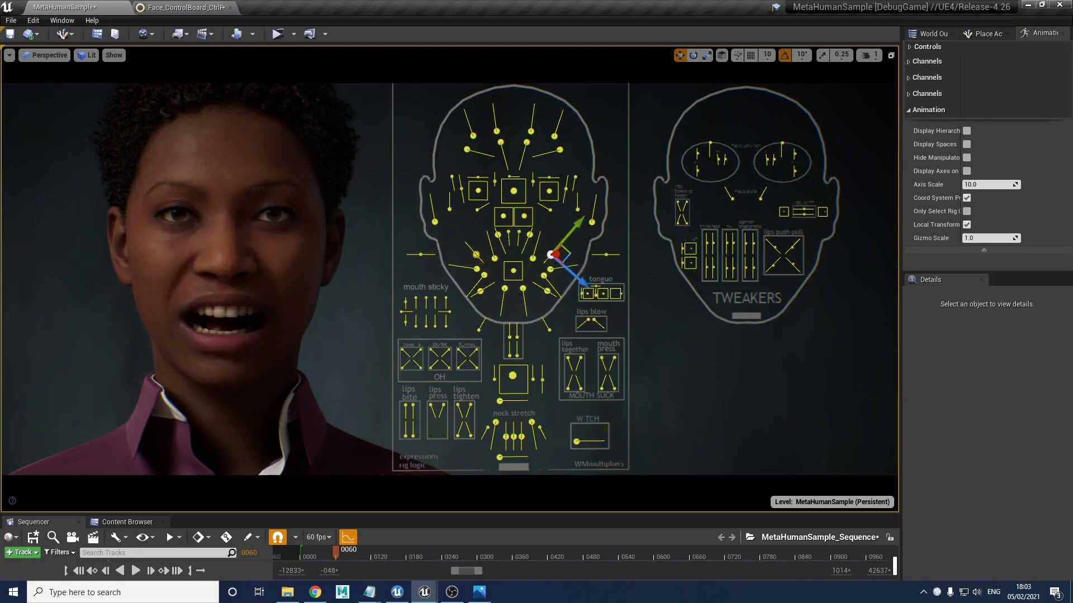
click(509, 288)
drag(519, 286, 517, 294)
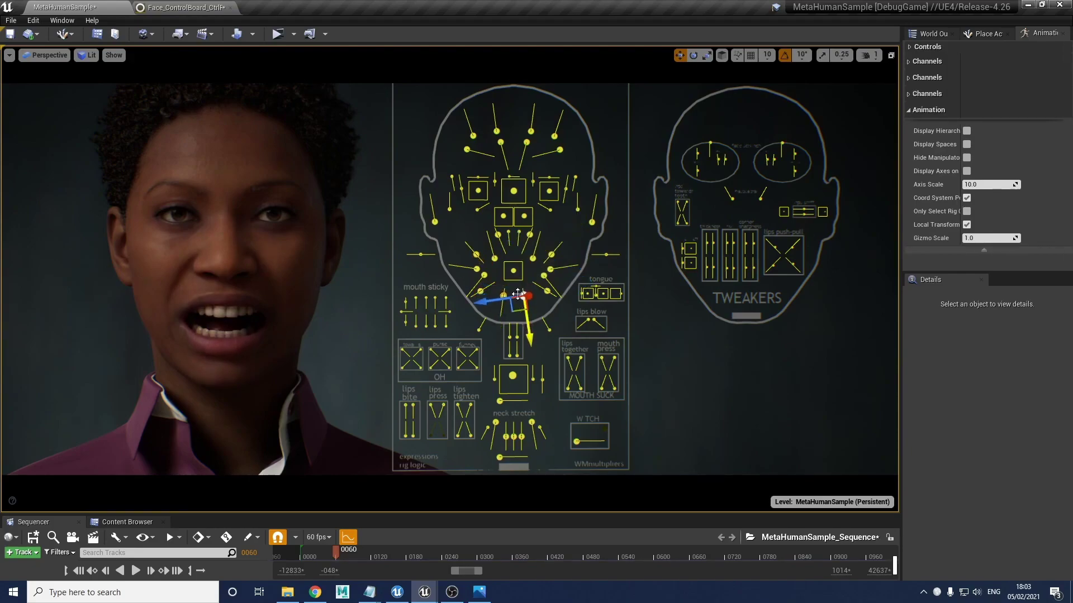
Step: Raise both nose controls together to wrinkle the character's nose
click(503, 216)
shift+click(524, 216)
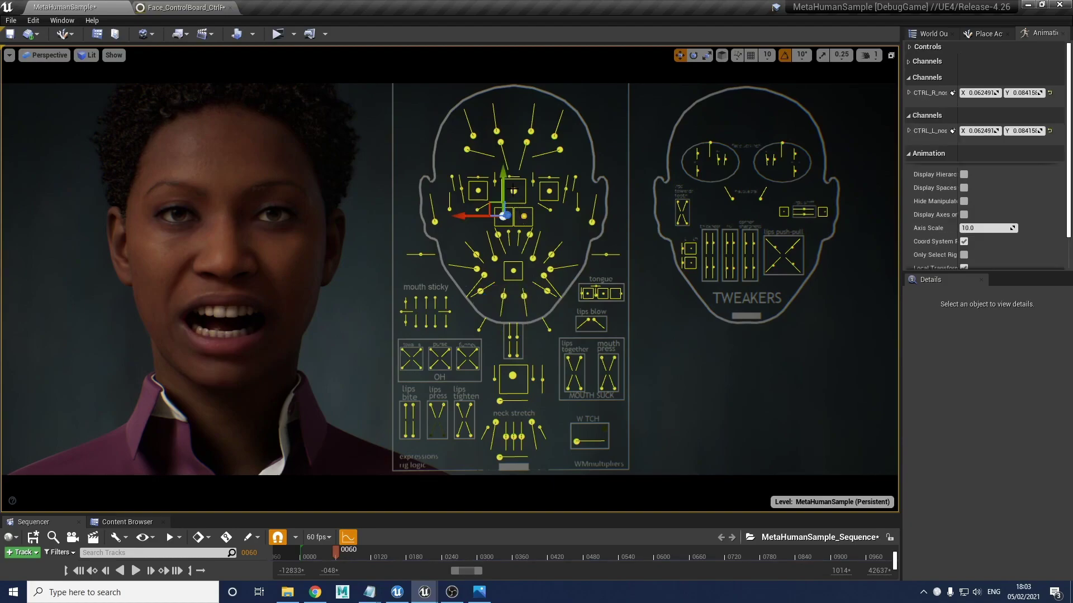
mouse_move(504, 175)
mouse_down()
mouse_move(501, 161)
mouse_move(501, 170)
mouse_up()
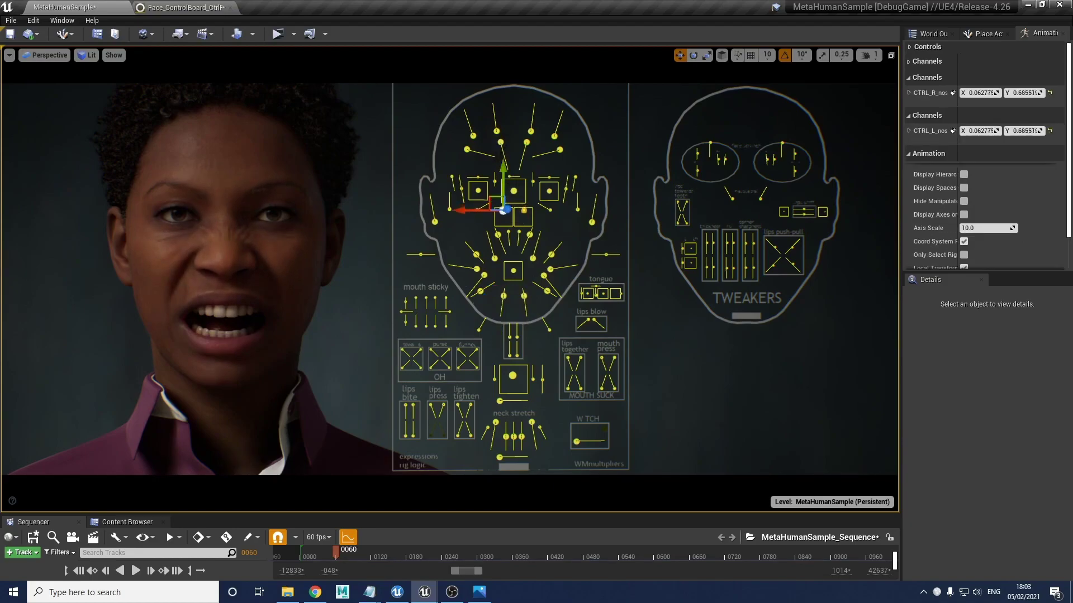
Step: Lower the central brow controls on both sides and draw the lateral brow controls inward to form an angry frown
click(503, 140)
shift+click(527, 144)
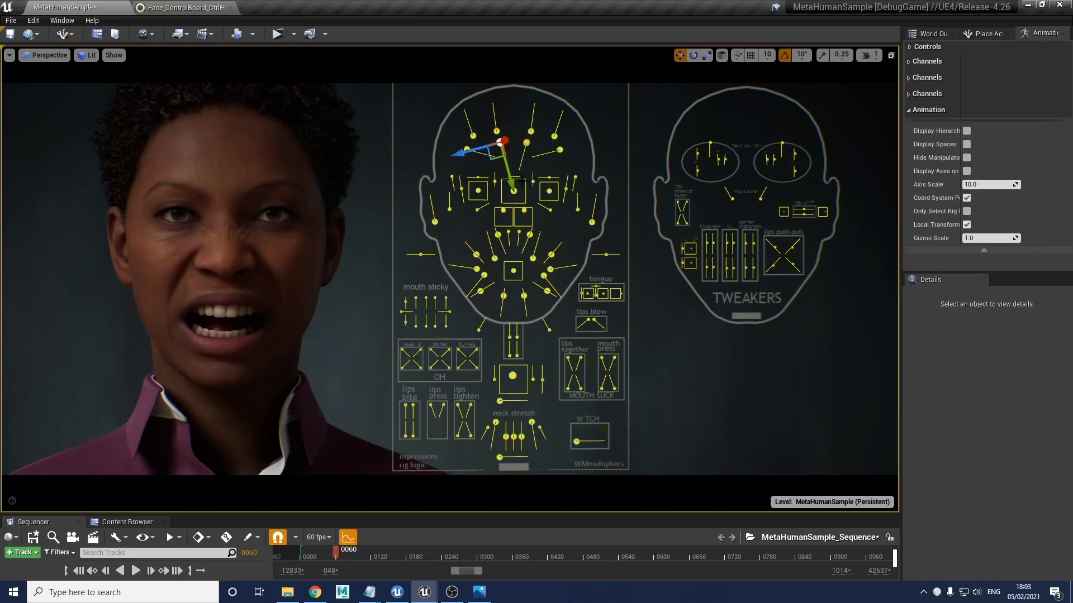
drag(511, 181, 529, 243)
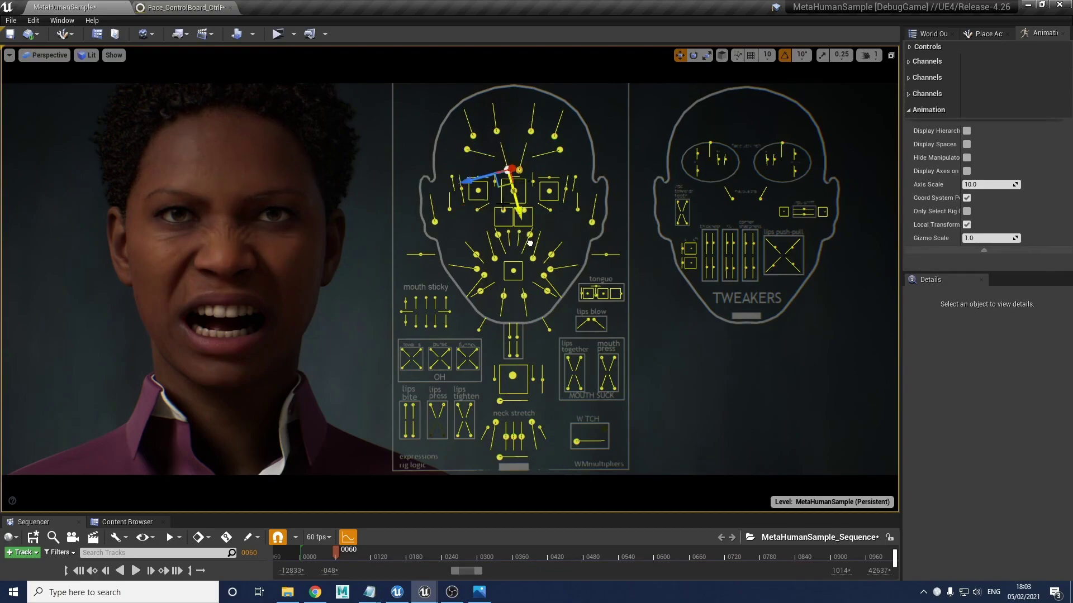
click(466, 150)
shift+click(559, 149)
drag(505, 160, 542, 172)
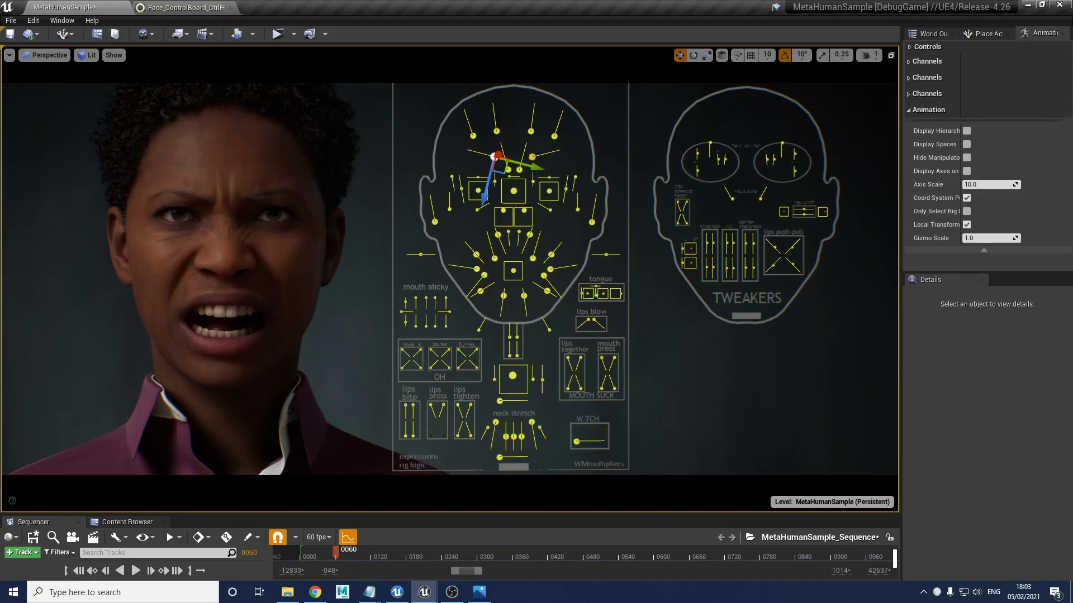
Step: Raise the two slanted controls beneath the eye ovals on the TWEAKERS board, and raise both upper lip controls further
click(732, 199)
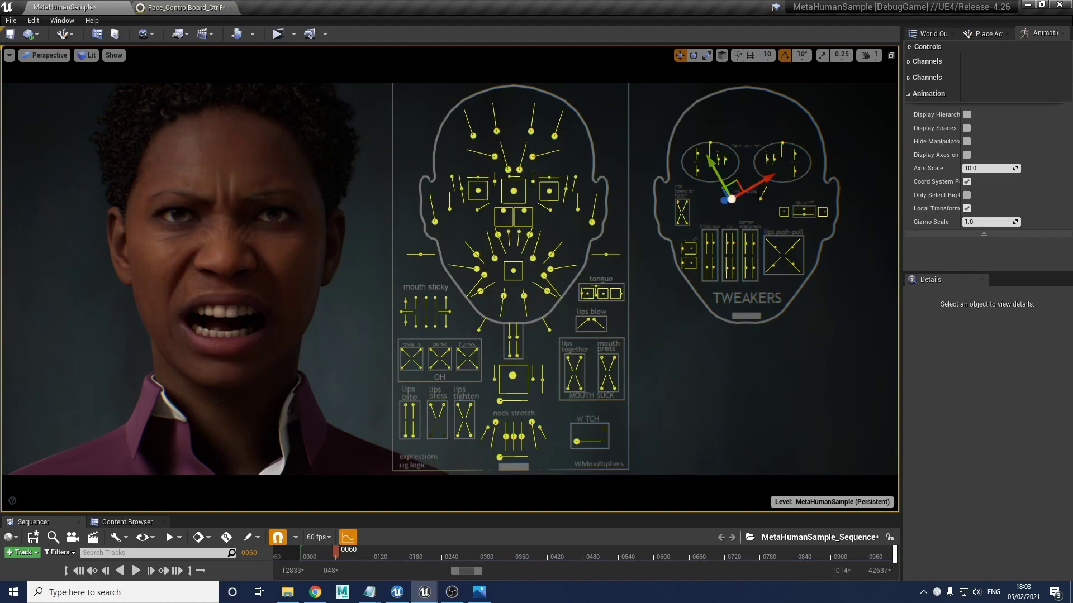
click(761, 201)
drag(783, 158, 780, 162)
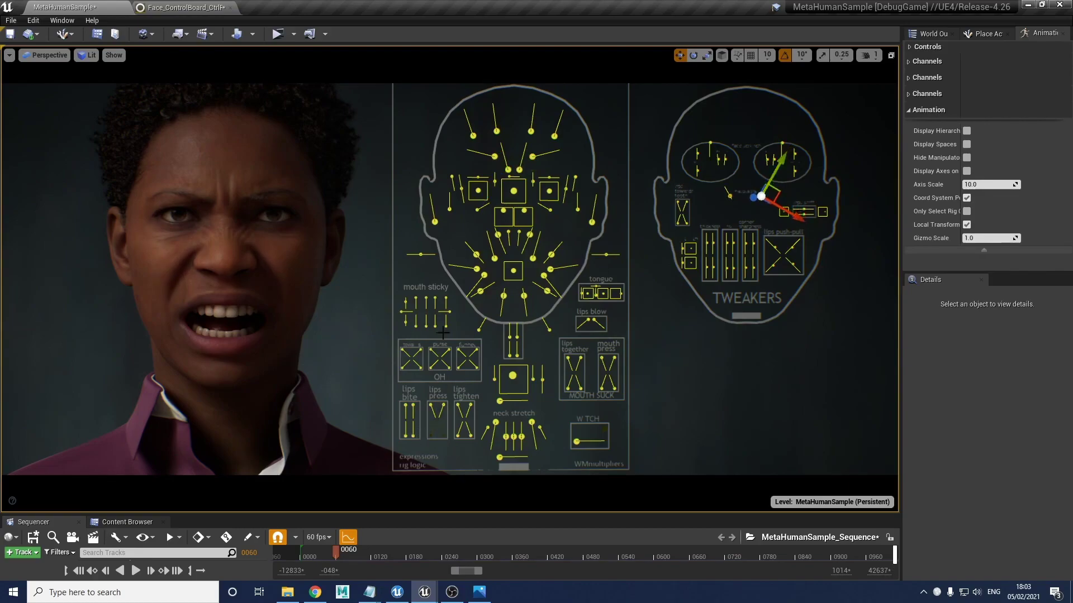
click(498, 235)
shift+click(530, 235)
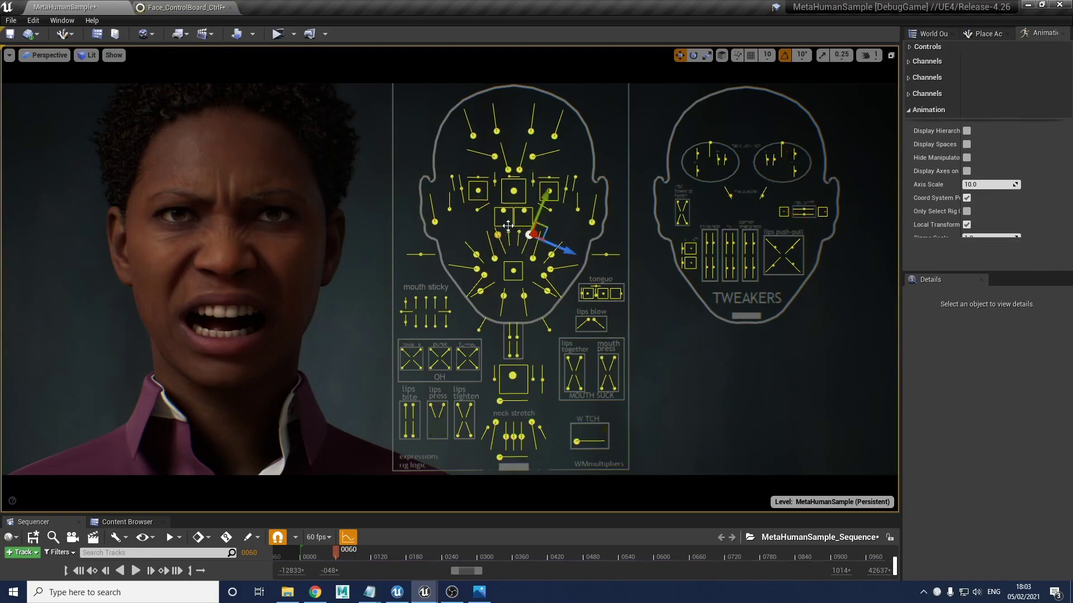
drag(546, 195, 548, 188)
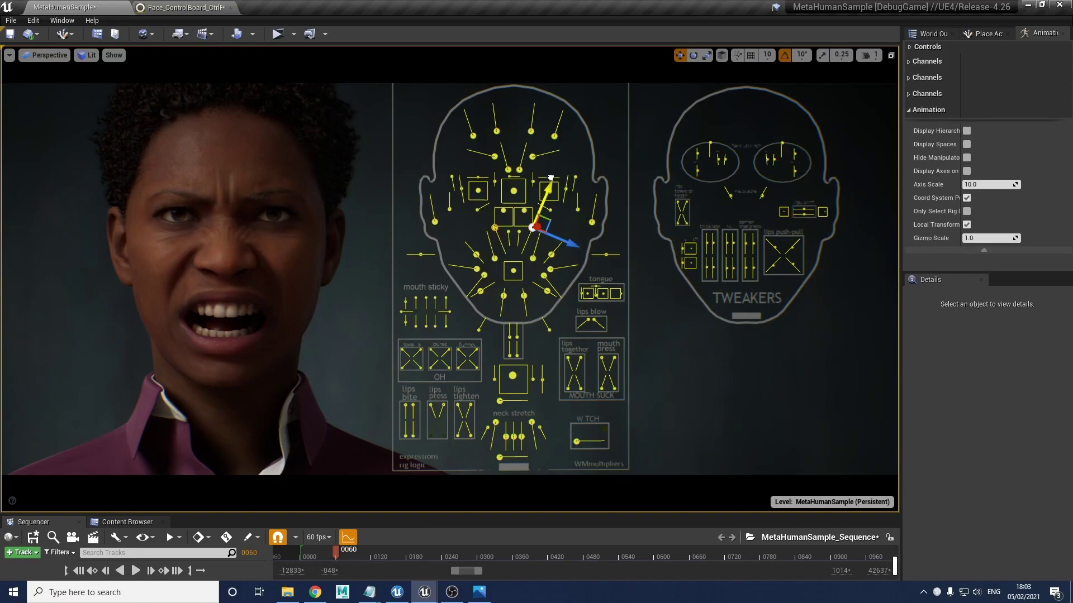
Step: Pull both mouth corner controls outward and down, and close the jaw by returning its Y value to 0.0
click(483, 275)
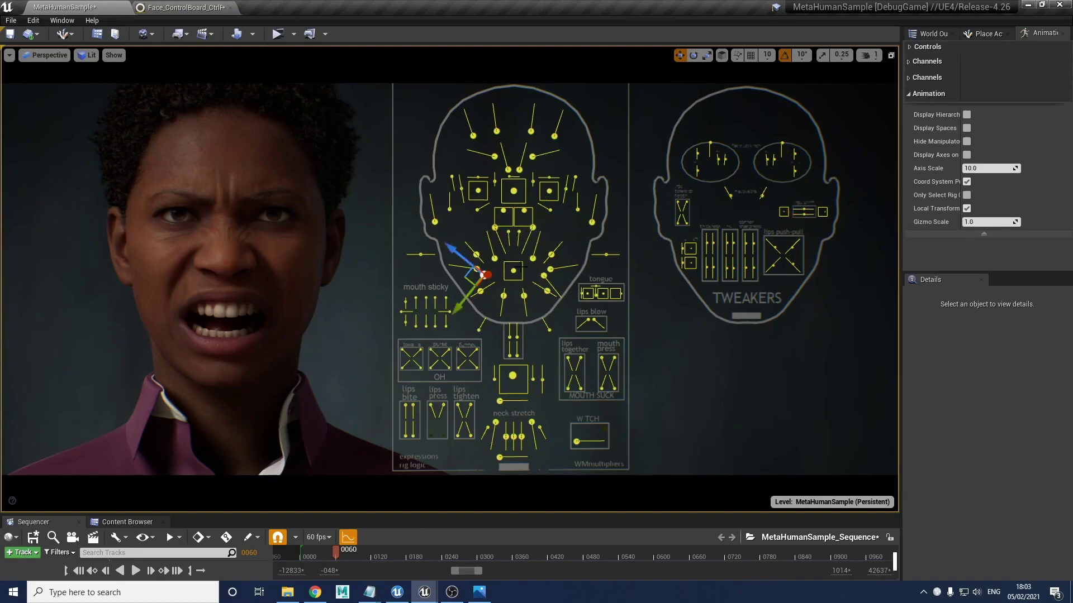
click(549, 281)
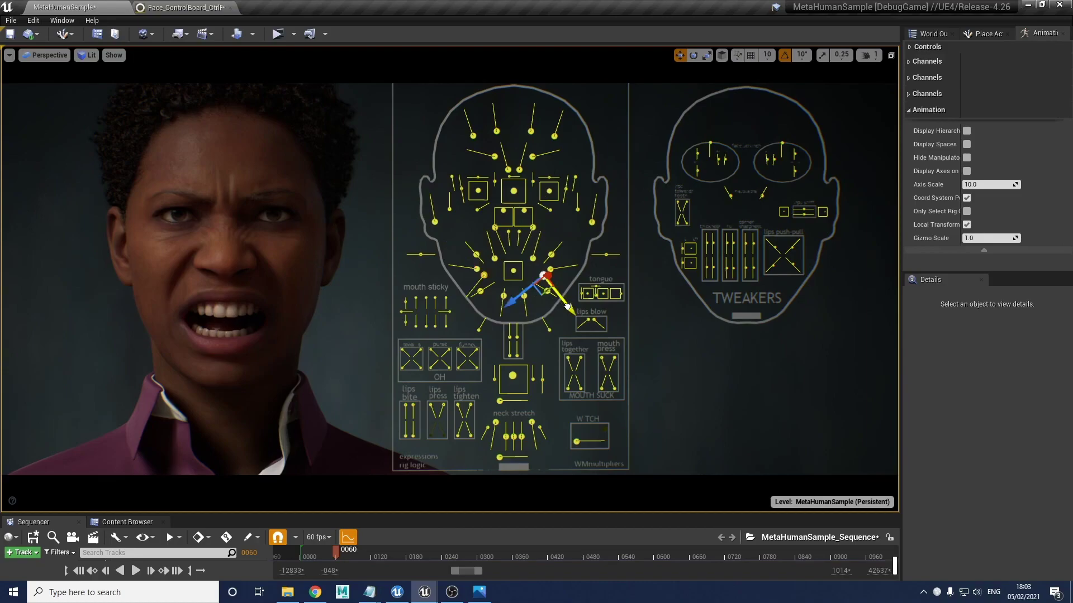
drag(570, 317, 570, 313)
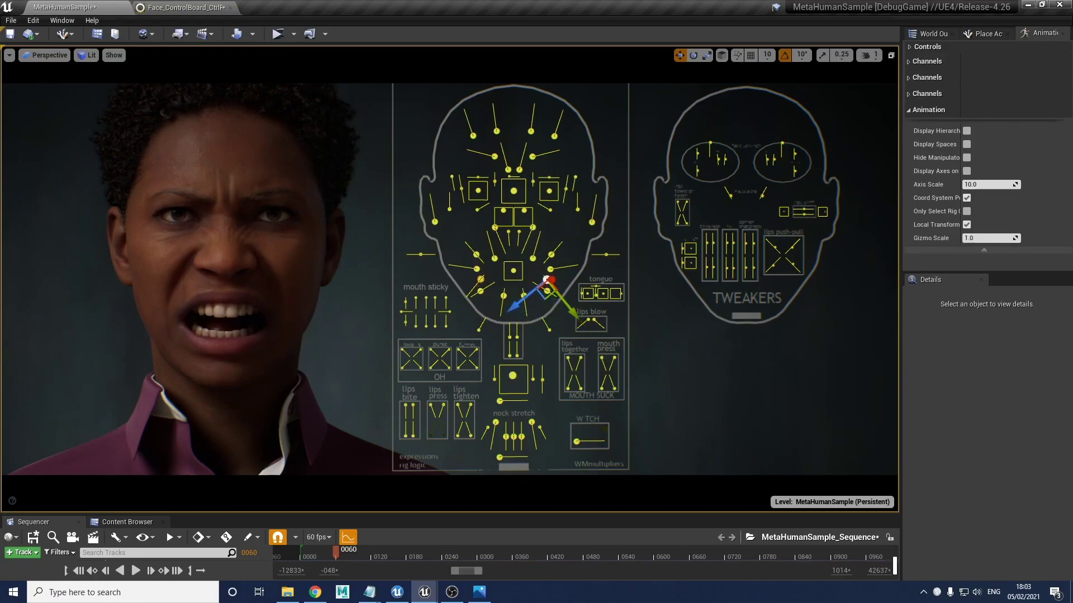
click(513, 378)
drag(514, 416, 513, 402)
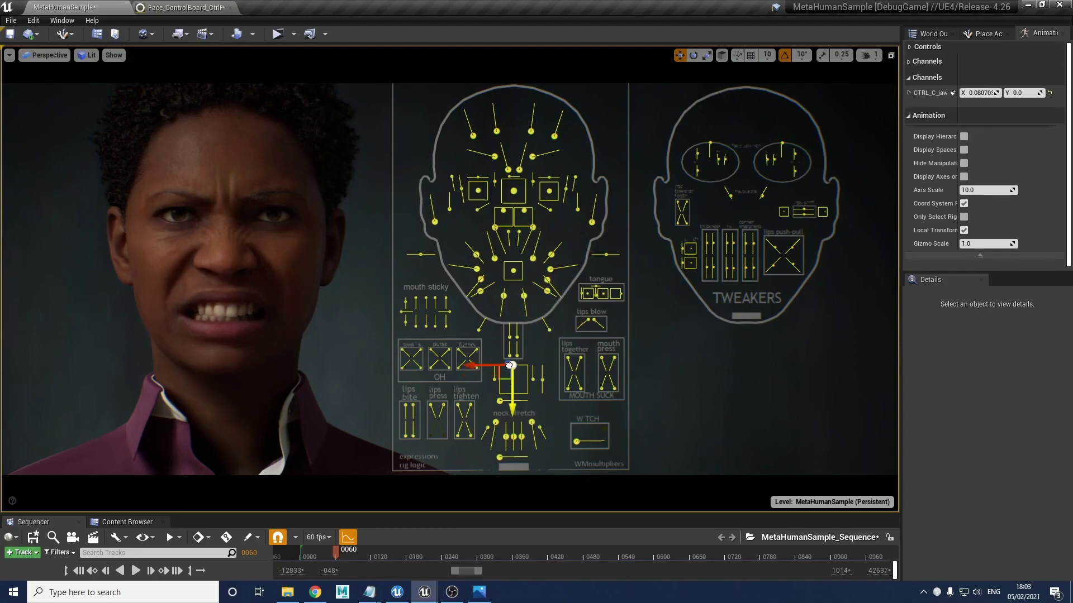
Step: Raise the inner slider controls flanking the jaw box and lower the outer neck stretch controls to tense the jaw and neck
click(495, 380)
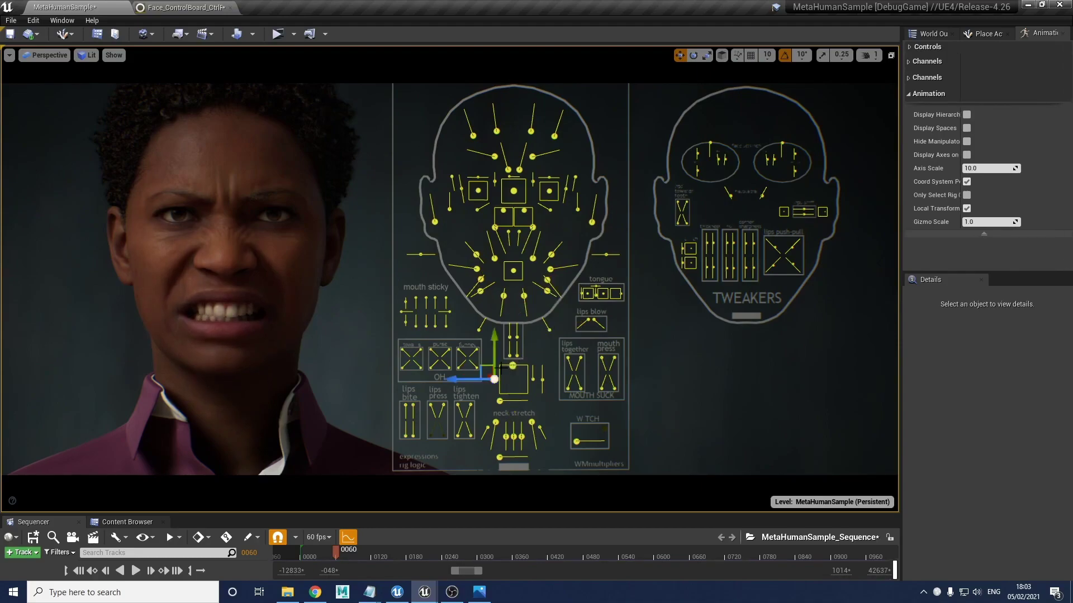
shift+click(533, 380)
drag(494, 339, 475, 207)
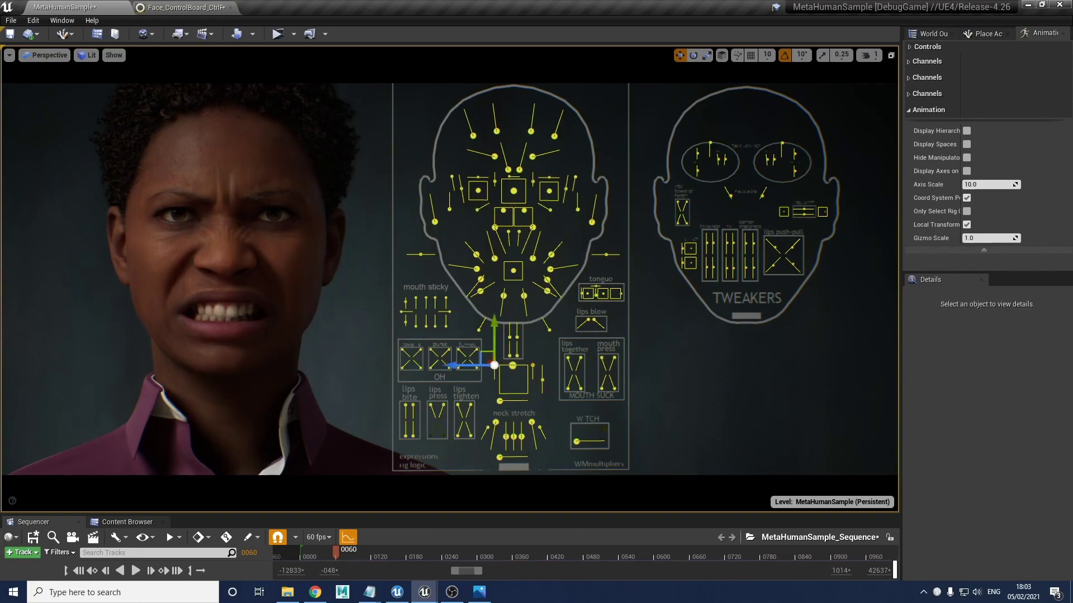
click(496, 422)
click(530, 421)
drag(534, 449, 537, 477)
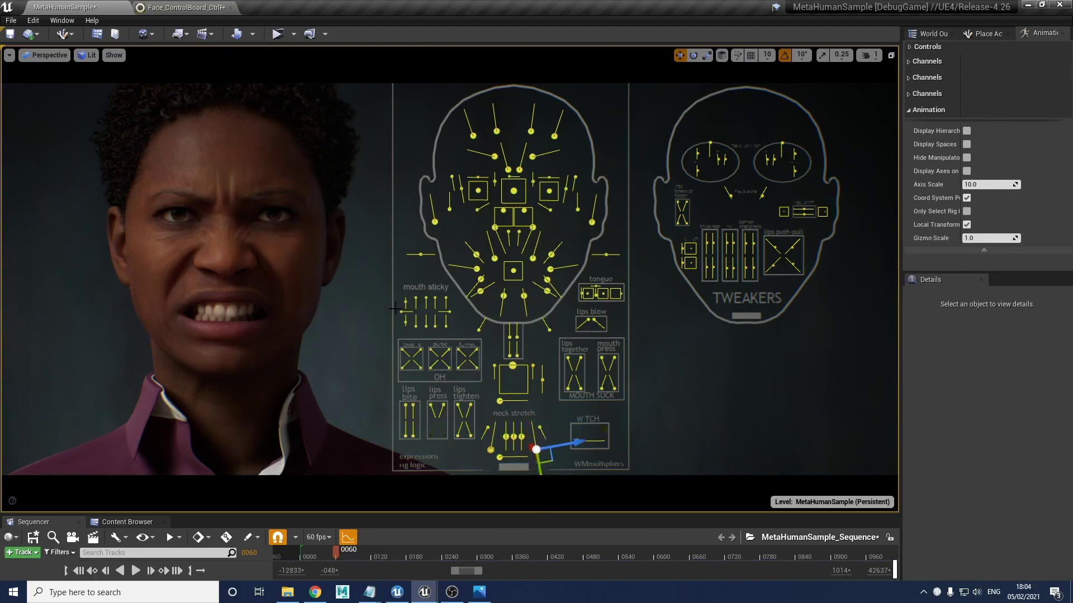
Step: Pull both mouth corner controls further down and outward, and raise the lower lip controls back toward the mouth box
click(481, 278)
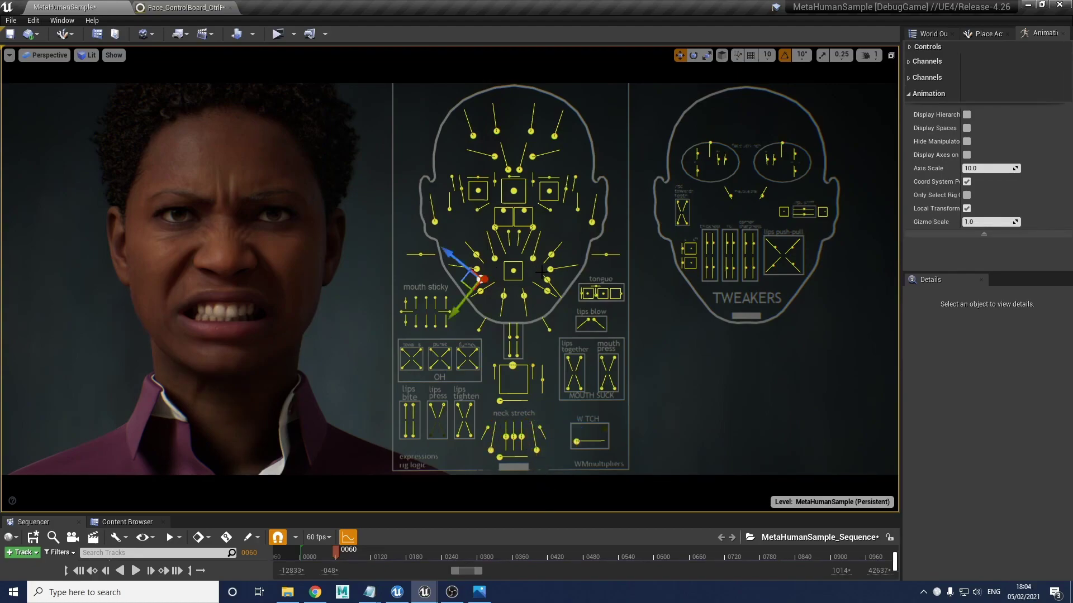
click(548, 283)
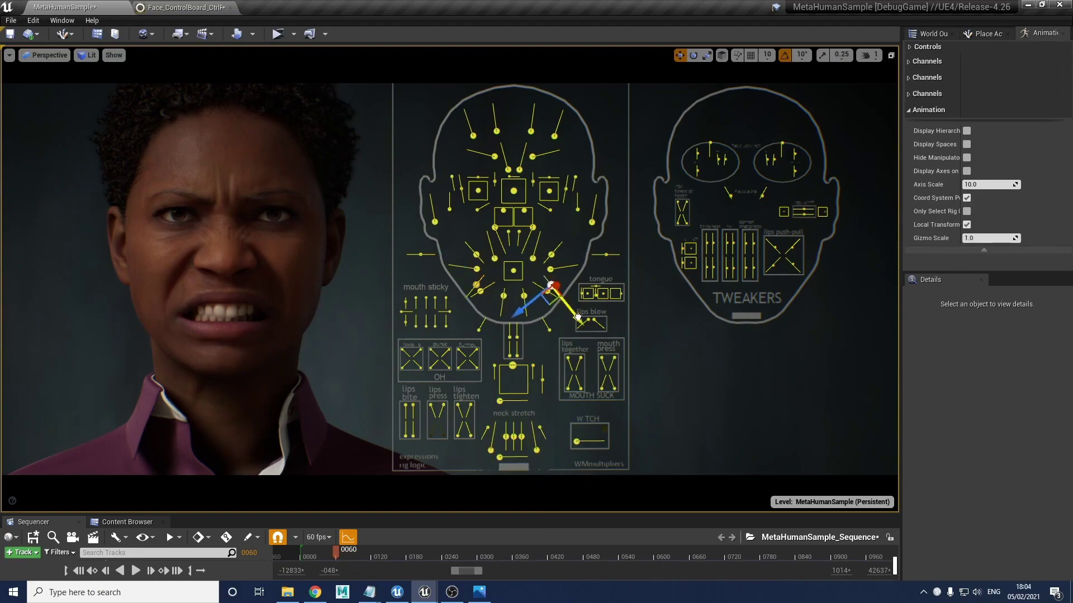
drag(578, 319, 577, 317)
click(503, 296)
shift+click(523, 296)
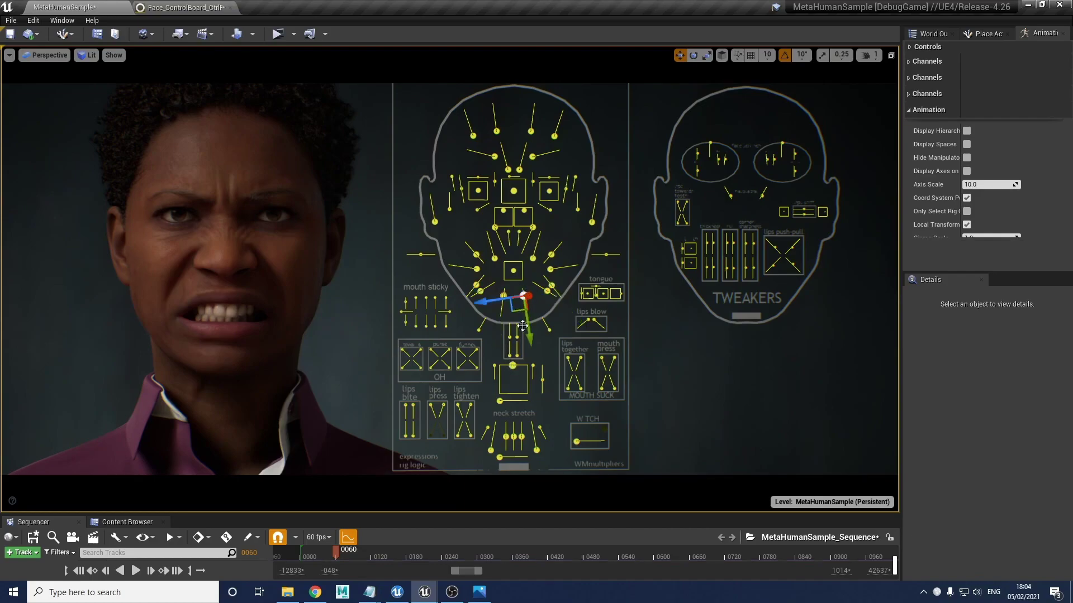
drag(530, 341, 500, 231)
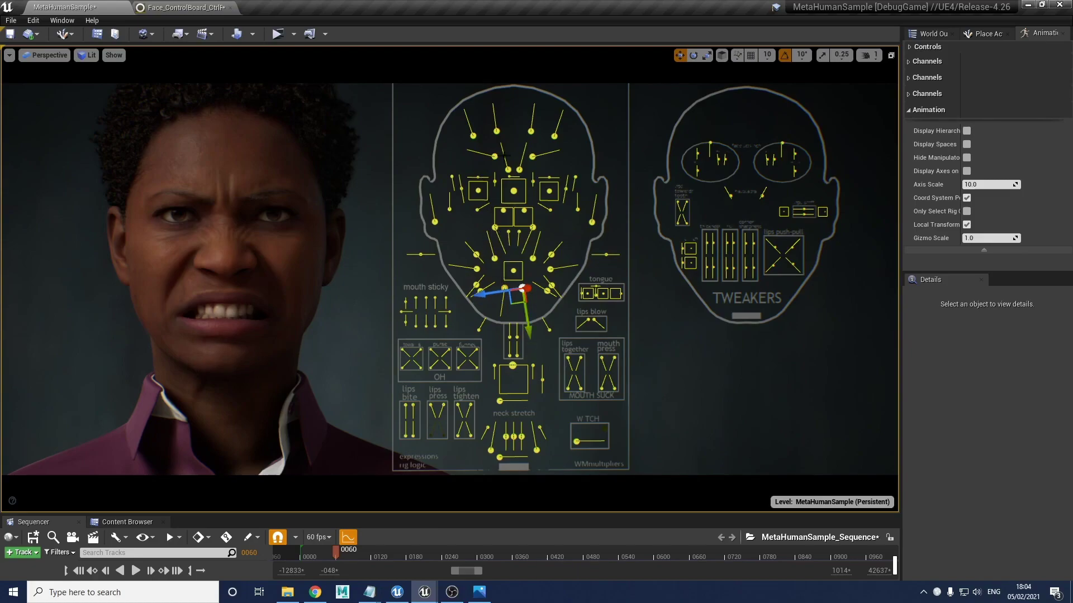
Step: Slightly raise both inner forehead brow controls, and move the slanted controls beneath both eyes inward toward the nose
click(530, 131)
drag(536, 88, 536, 86)
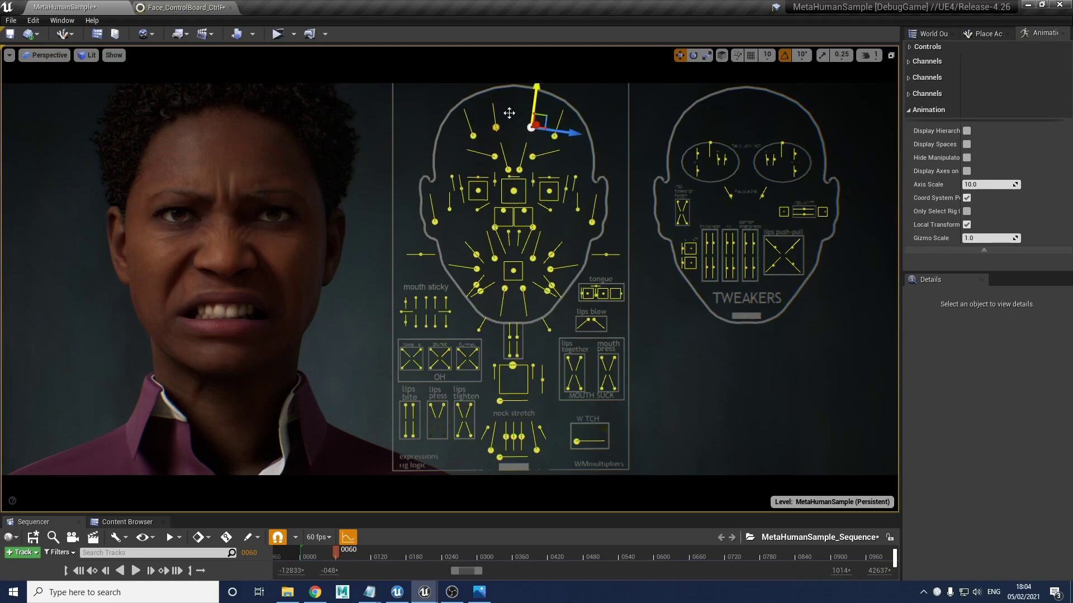
click(479, 207)
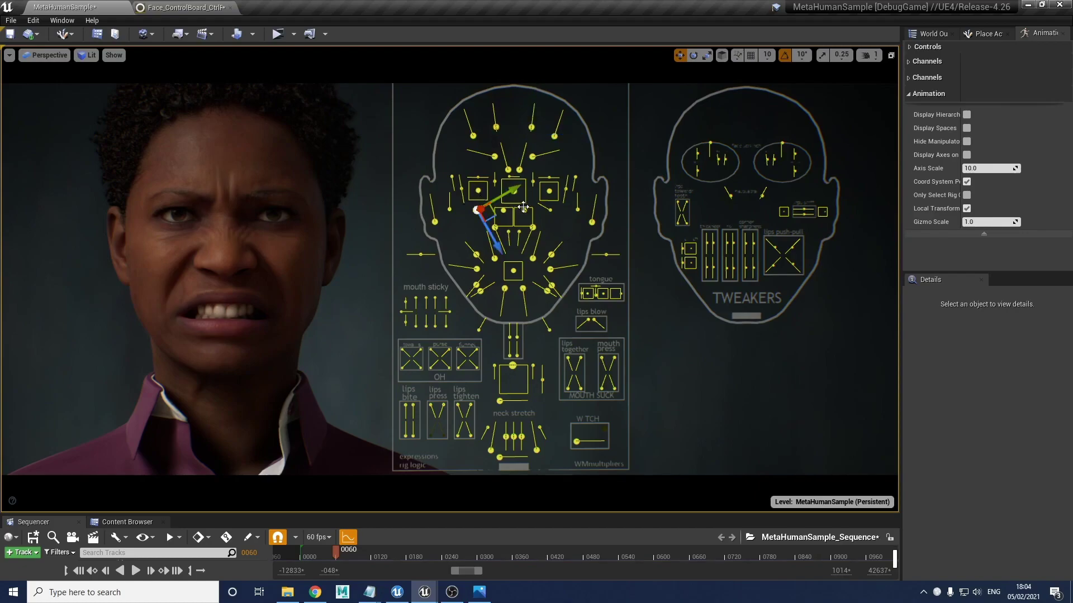
click(551, 211)
drag(520, 188, 498, 182)
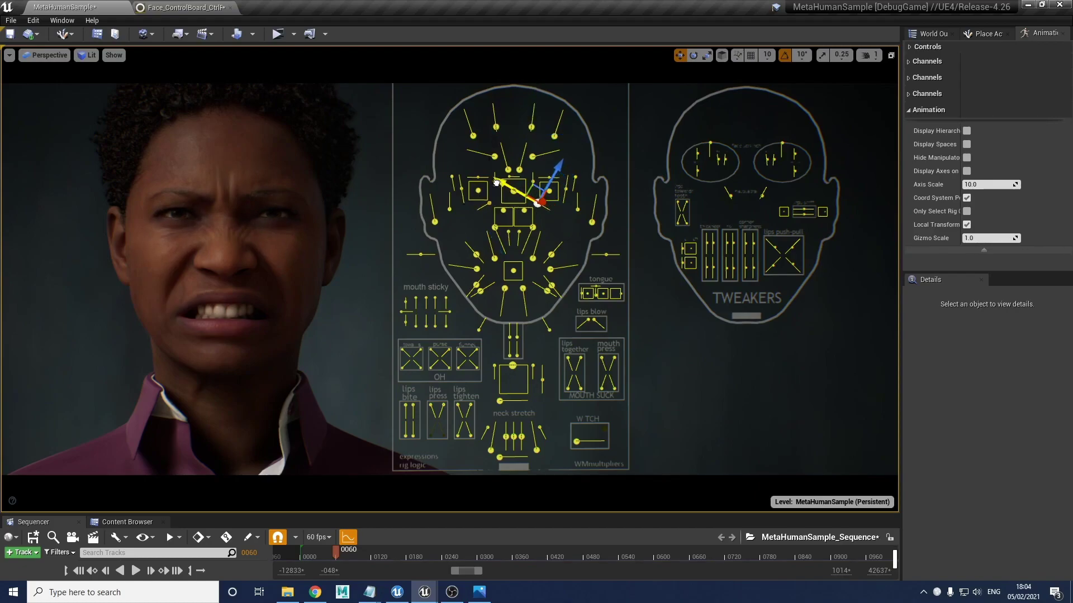
Step: Move the lower stretch controls on both sides back inward to narrow the mouth over the clenched teeth
click(480, 291)
shift+click(547, 291)
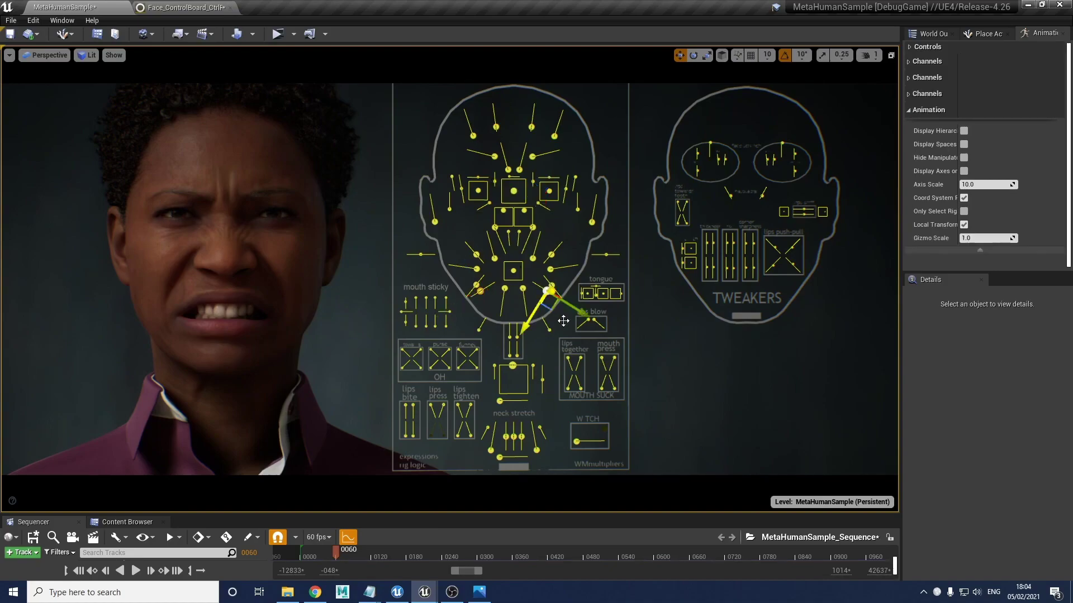
drag(582, 312, 569, 306)
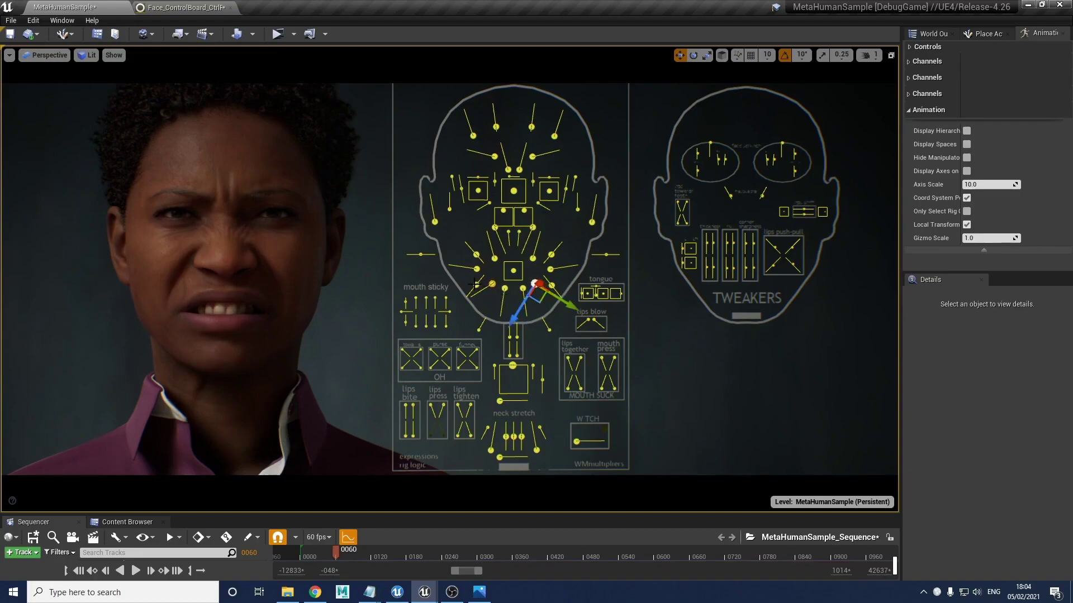
key(ctrl+z)
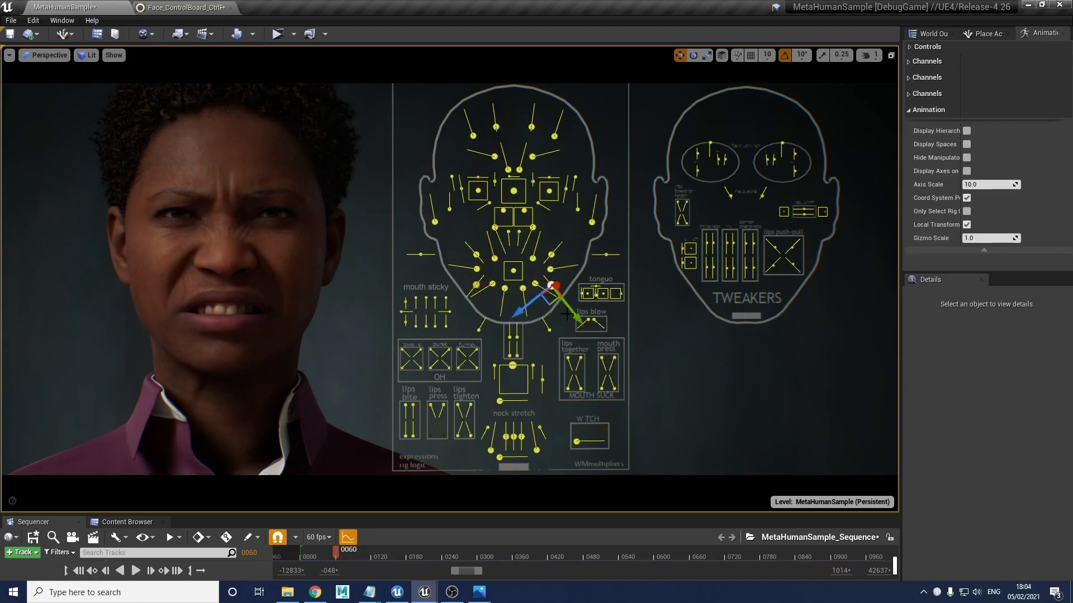
Step: Raise both outer neck stretch controls to the upper ends of their sliders to relax the neck
drag(577, 316, 577, 317)
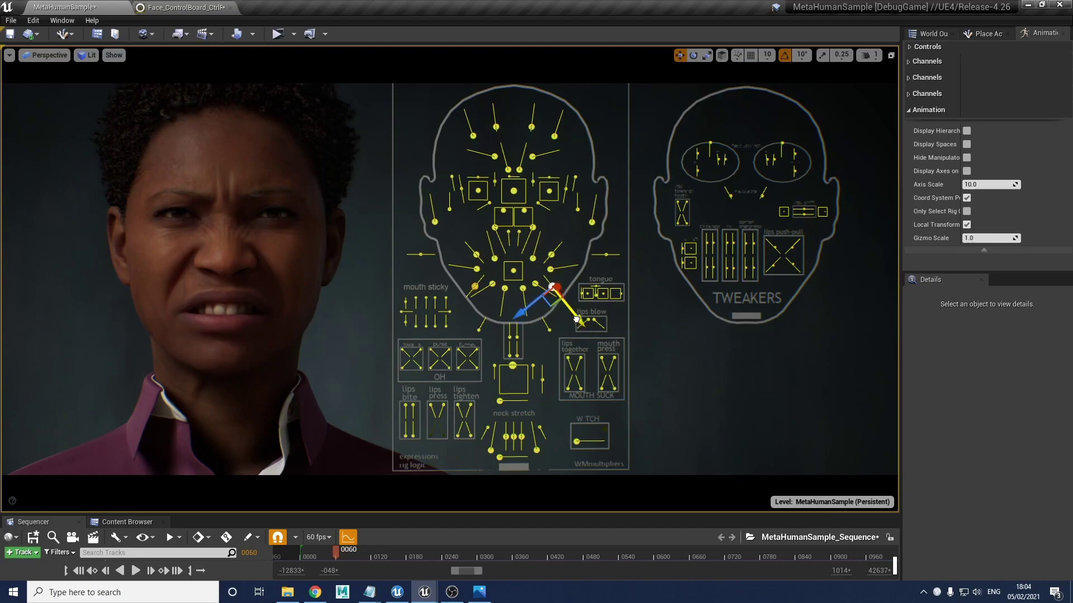
click(495, 227)
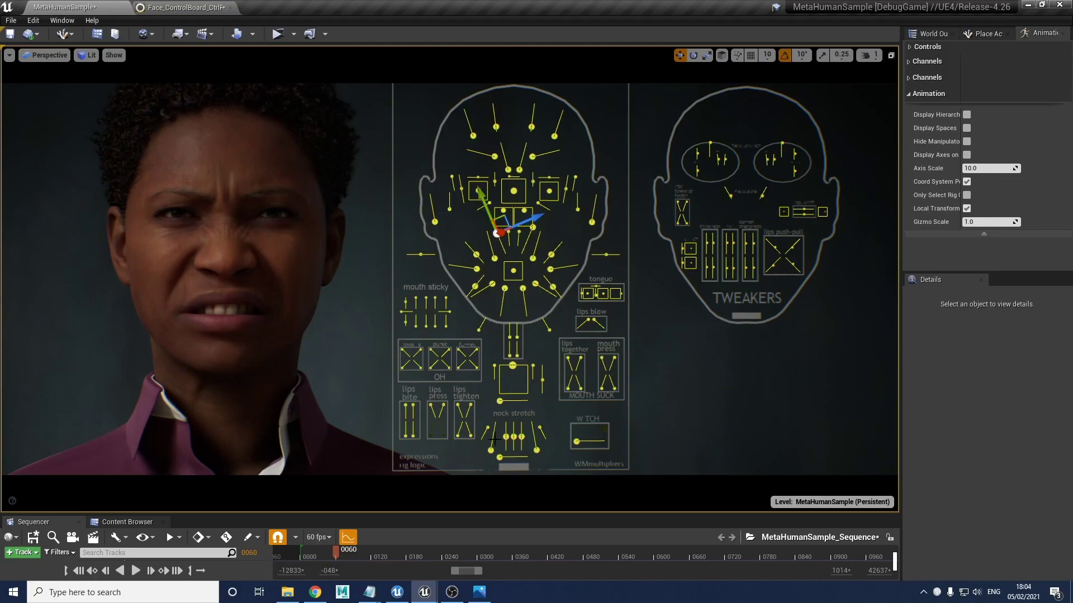
click(536, 450)
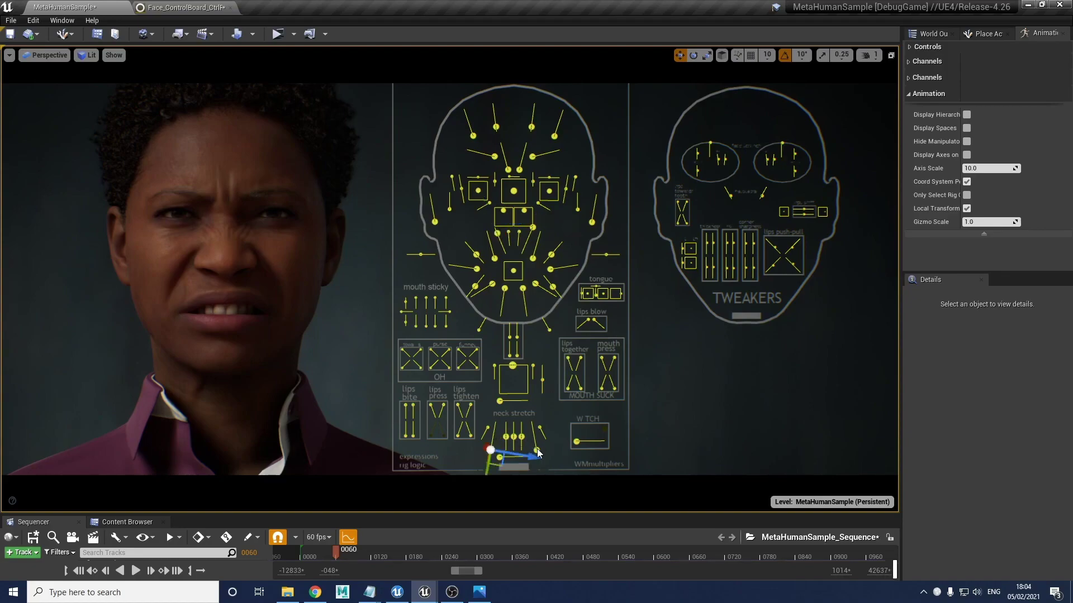
drag(541, 471, 493, 344)
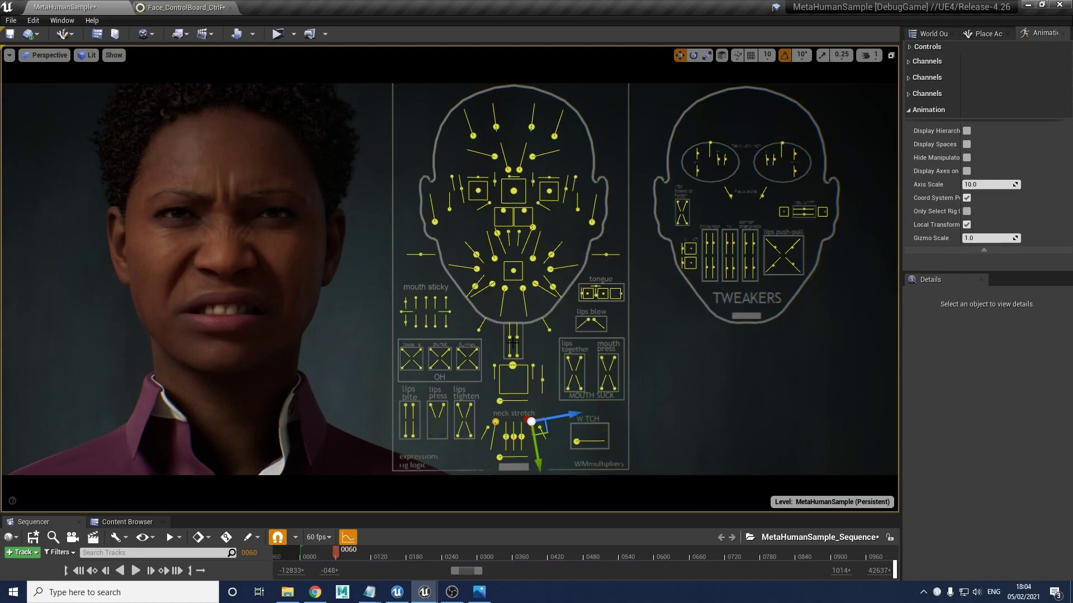
Step: Lower the jaw control to open the mouth wide, and pull both lower lip controls down to expose the lower teeth
click(512, 365)
drag(513, 407, 513, 426)
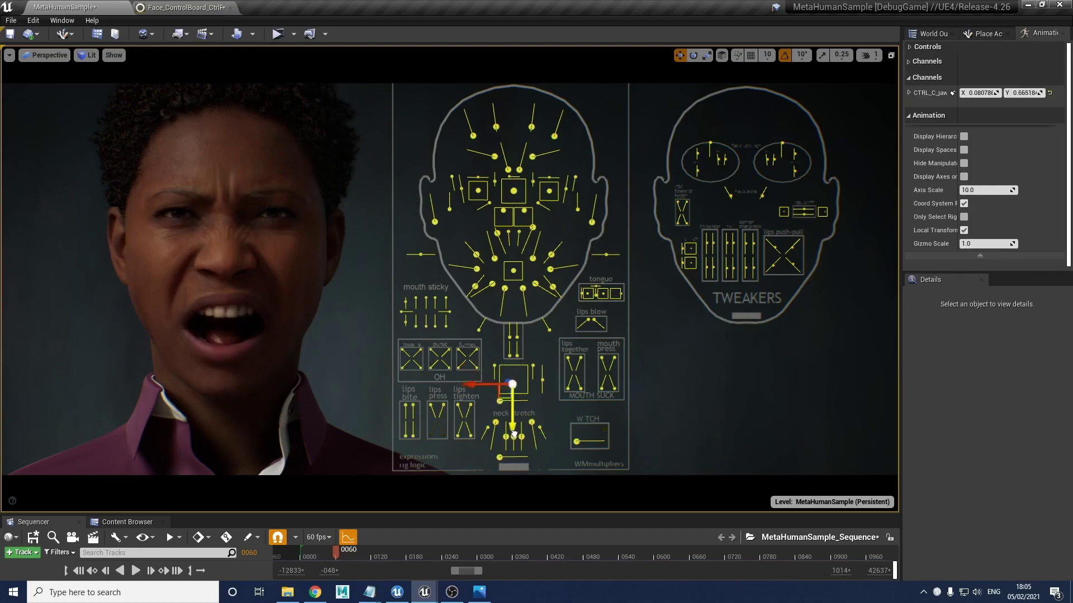
click(524, 288)
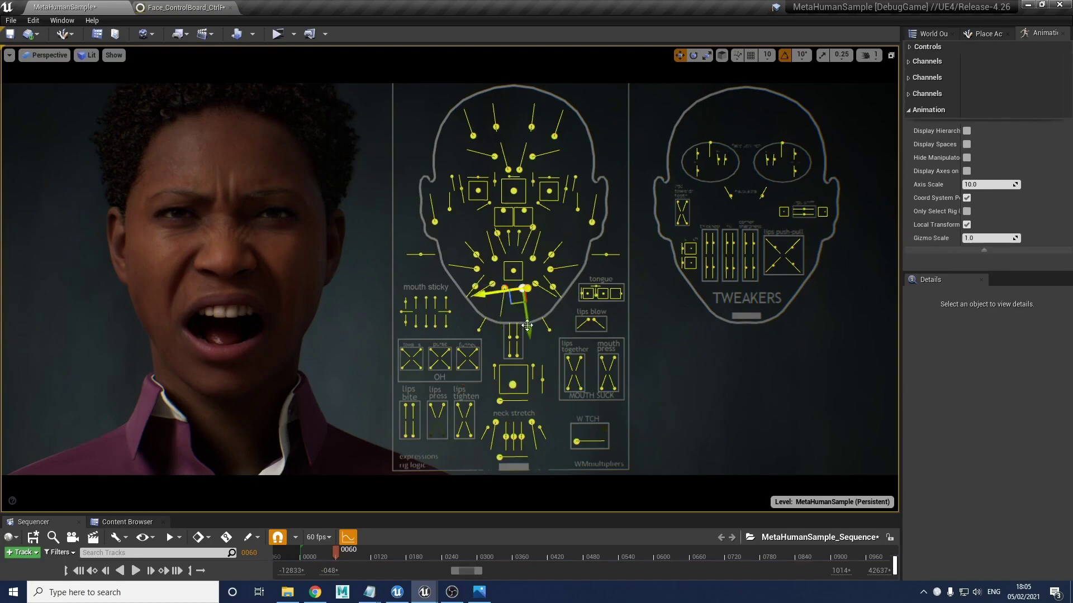
drag(527, 326, 525, 365)
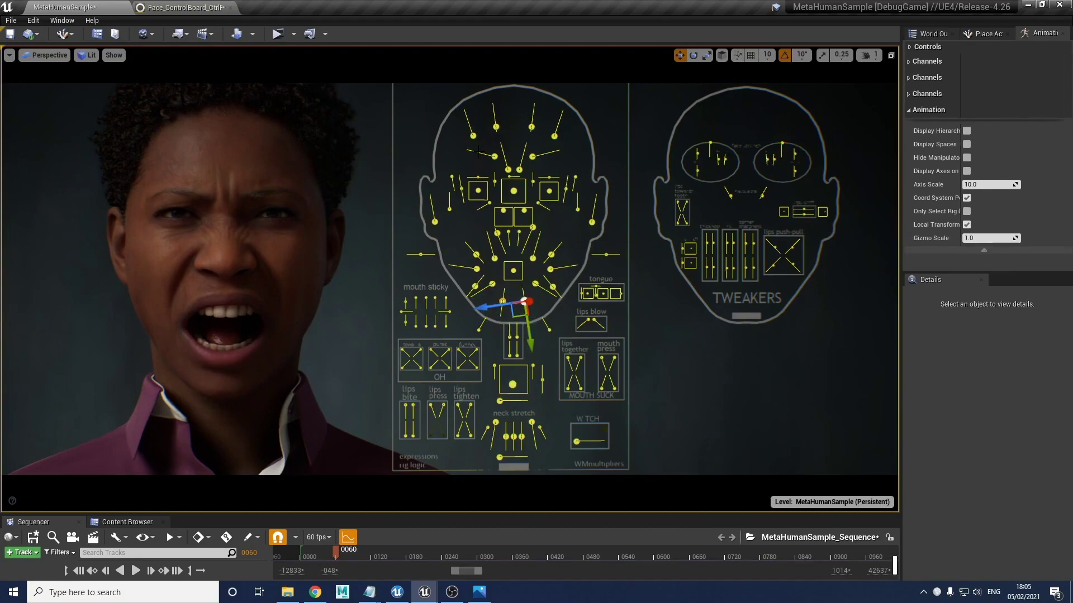
Step: Raise both inner brow controls and both inner forehead controls to lift the middle of the brows
click(508, 169)
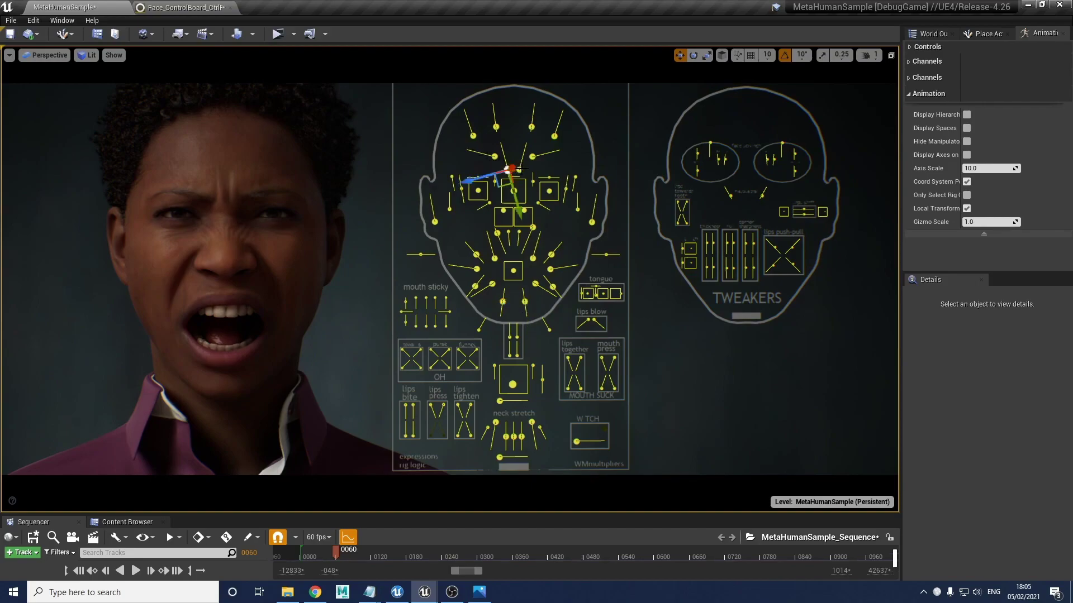
drag(521, 214, 514, 186)
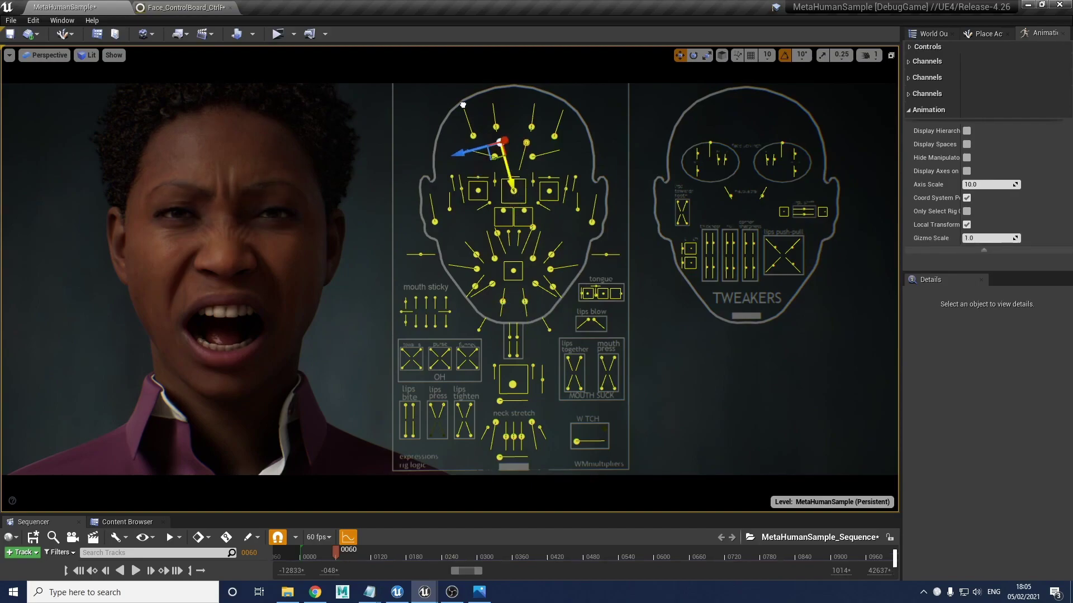
click(531, 156)
click(496, 127)
shift+click(532, 128)
drag(535, 102, 538, 77)
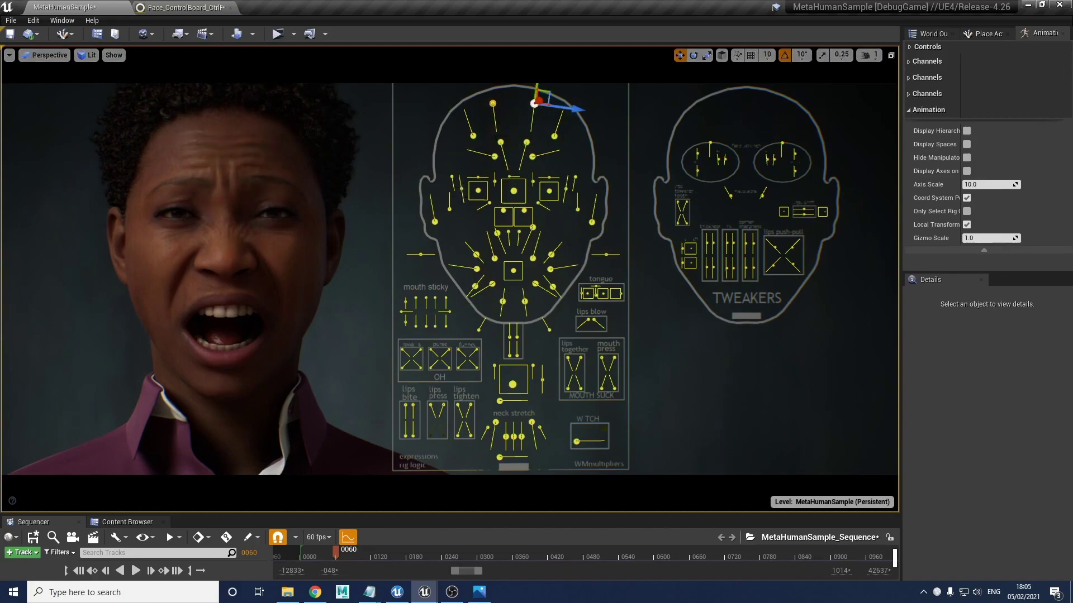
Step: Raise the inner eyelid sliders beside both eyes to widen them, and lower both nose controls to Y -1.0
click(460, 188)
shift+click(565, 188)
drag(561, 226, 560, 211)
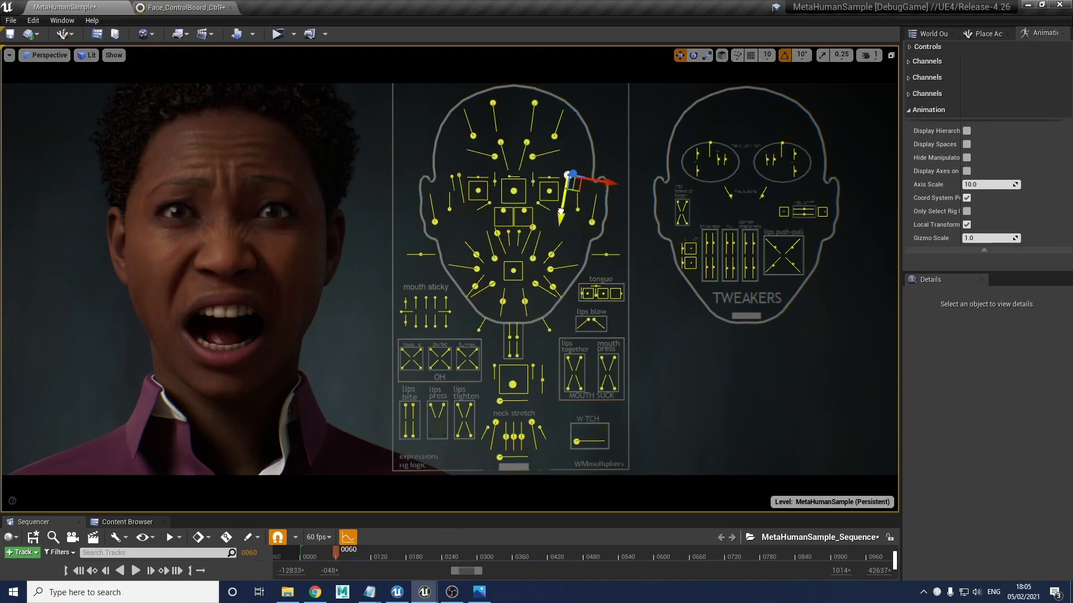
click(503, 210)
shift+click(524, 211)
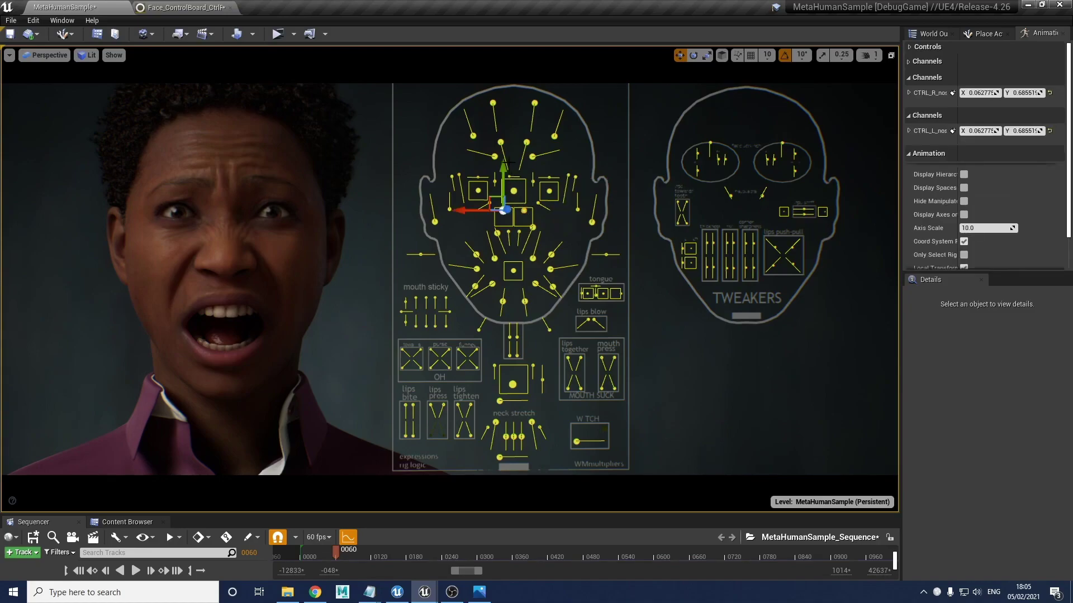
drag(503, 169, 502, 205)
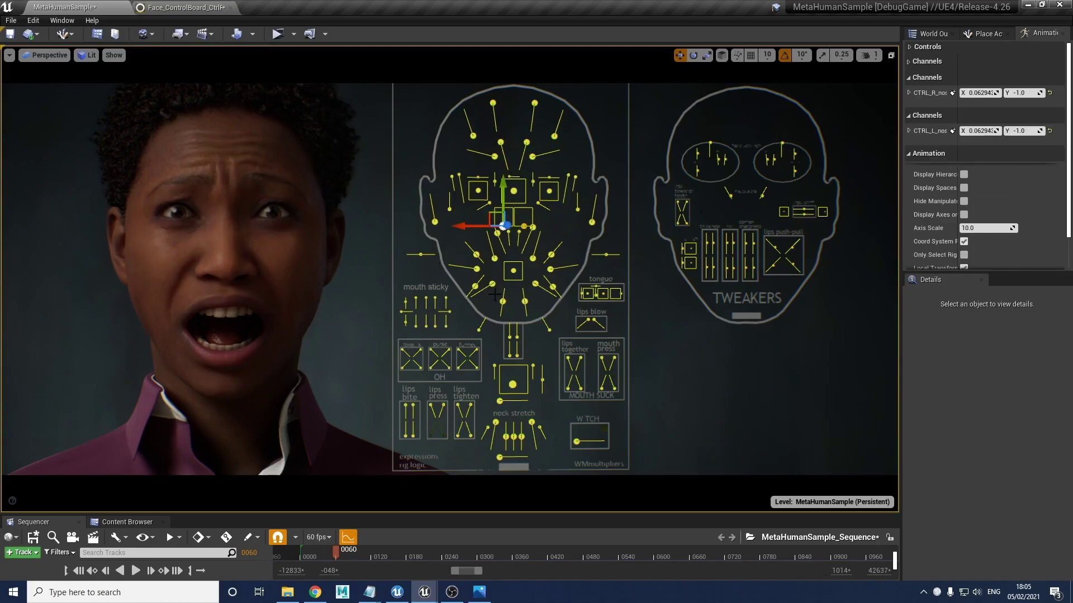
Step: Move the upper mouth corner controls slightly inward, and slightly raise the vertical sliders outside both eyes
click(477, 255)
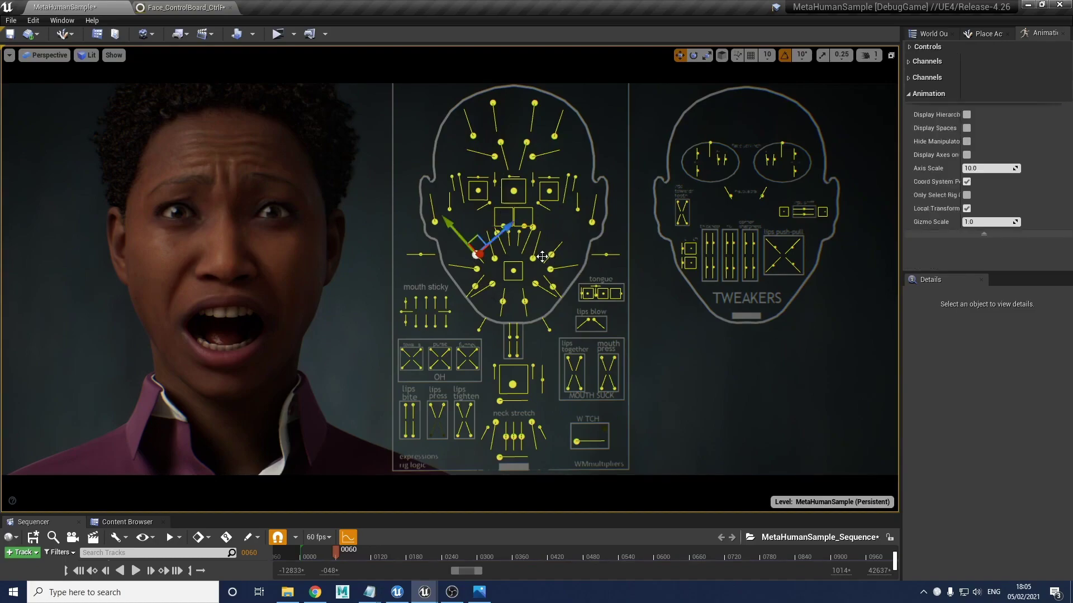
ctrl+click(546, 261)
drag(575, 239, 490, 232)
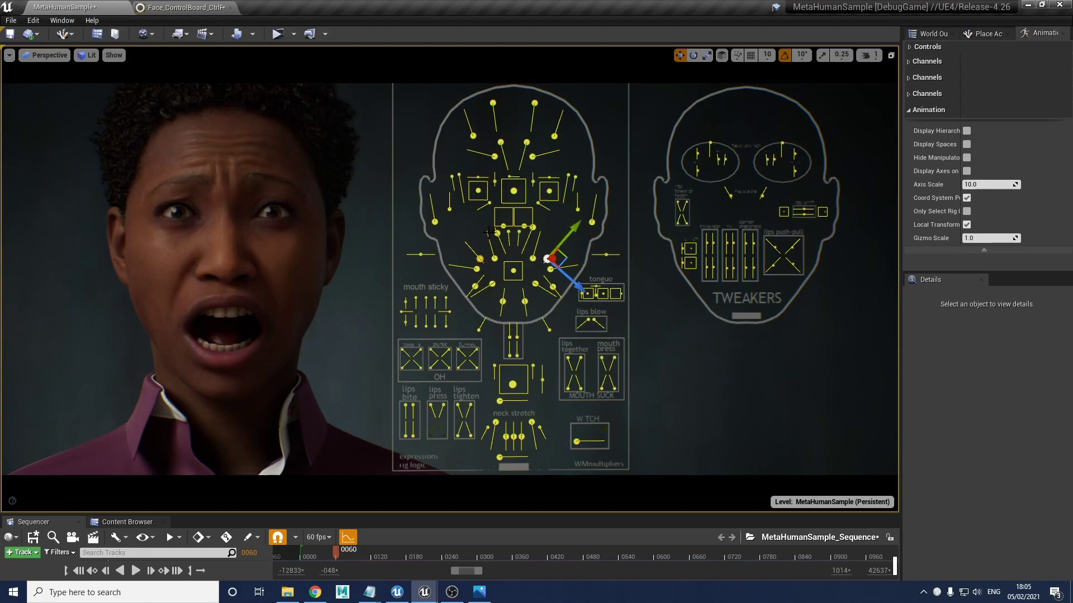
click(449, 209)
ctrl+click(577, 211)
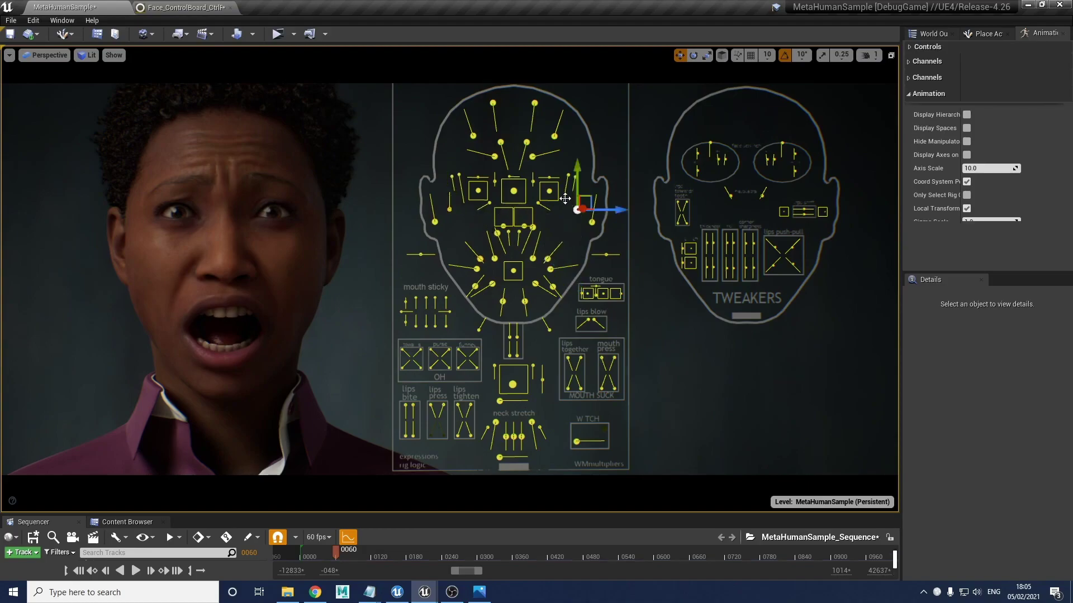
drag(577, 166, 577, 160)
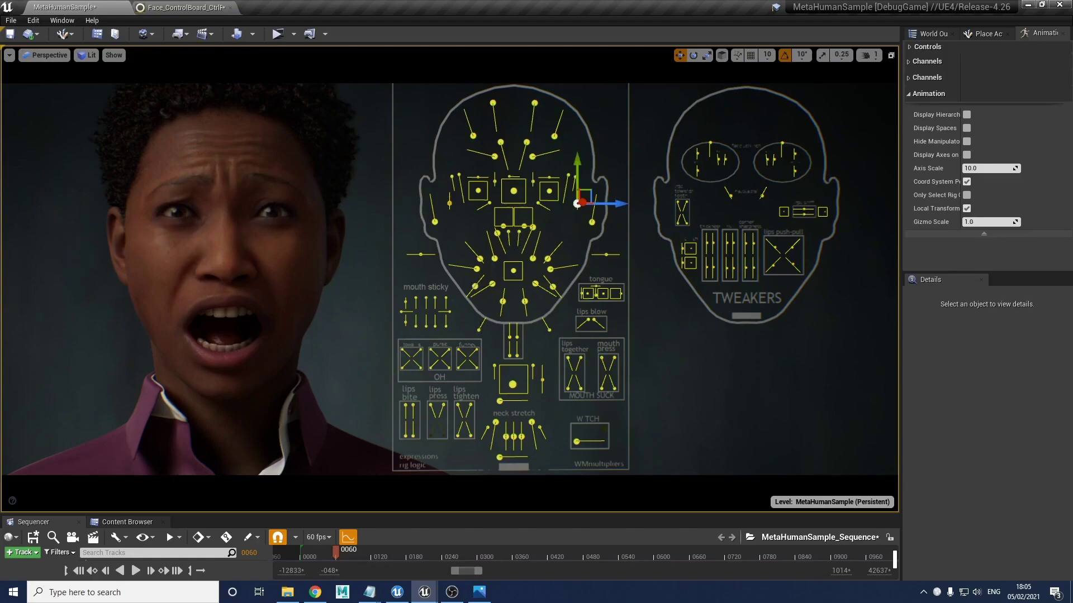
Step: Lower the upper lip controls below the nose slightly, and move the lower stretch controls inward toward the mouth box
click(475, 286)
ctrl+click(552, 289)
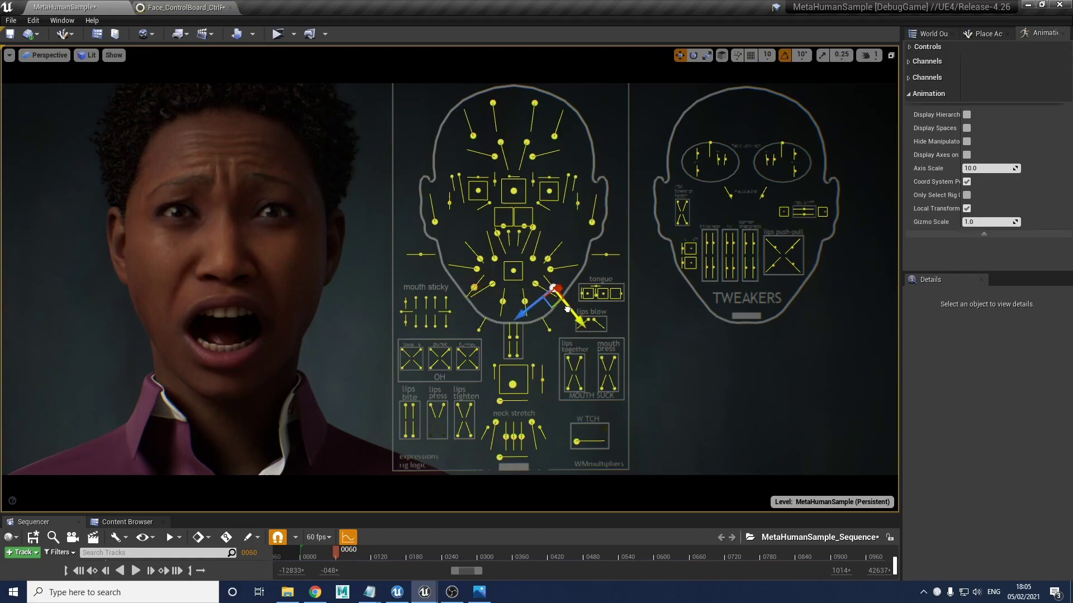
click(504, 227)
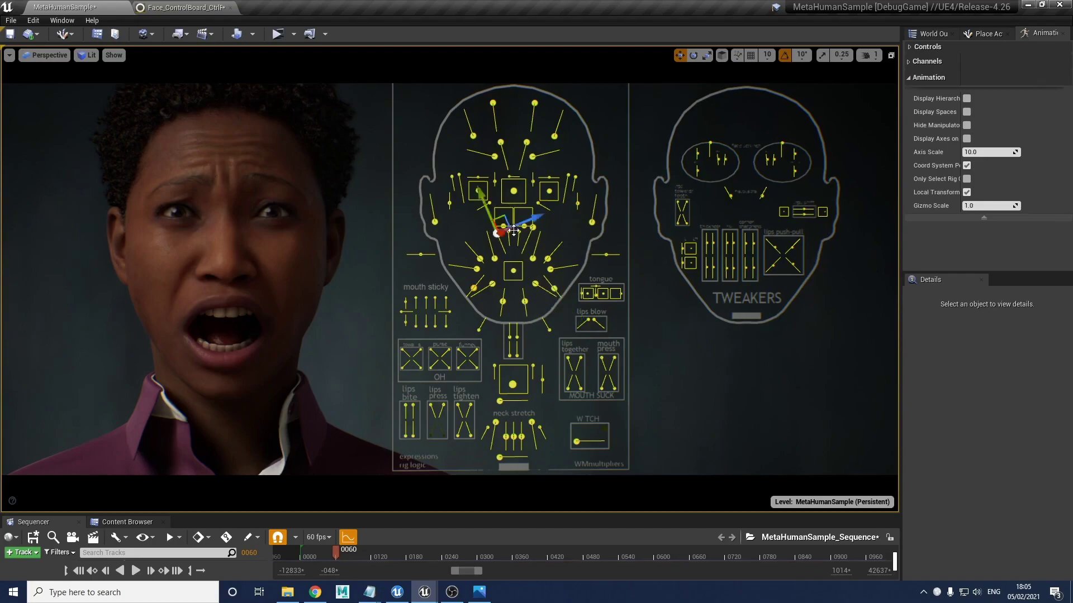
ctrl+click(532, 227)
drag(549, 191, 551, 197)
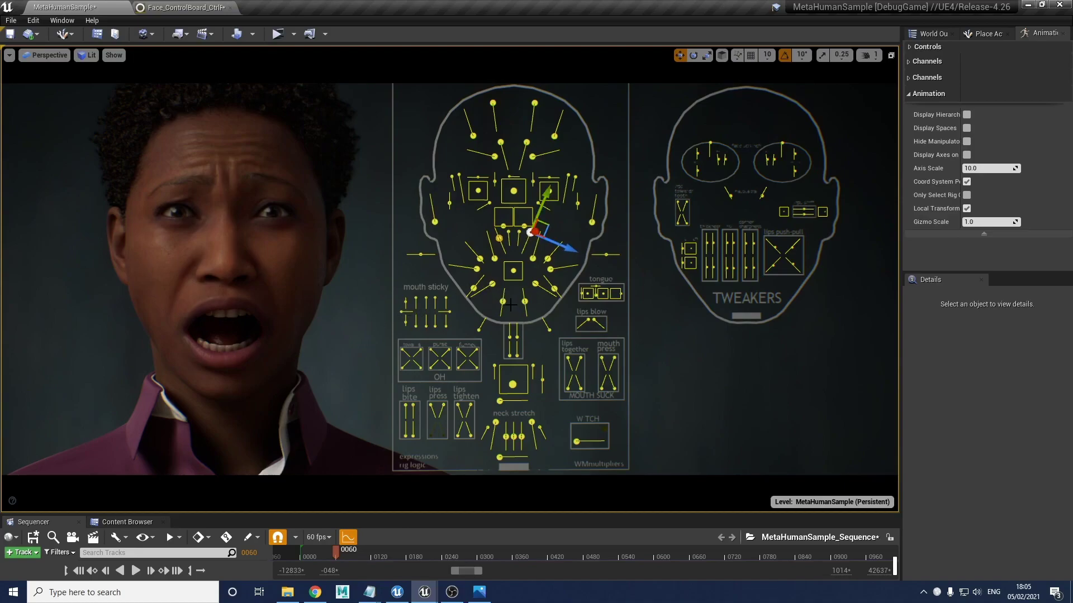
click(474, 287)
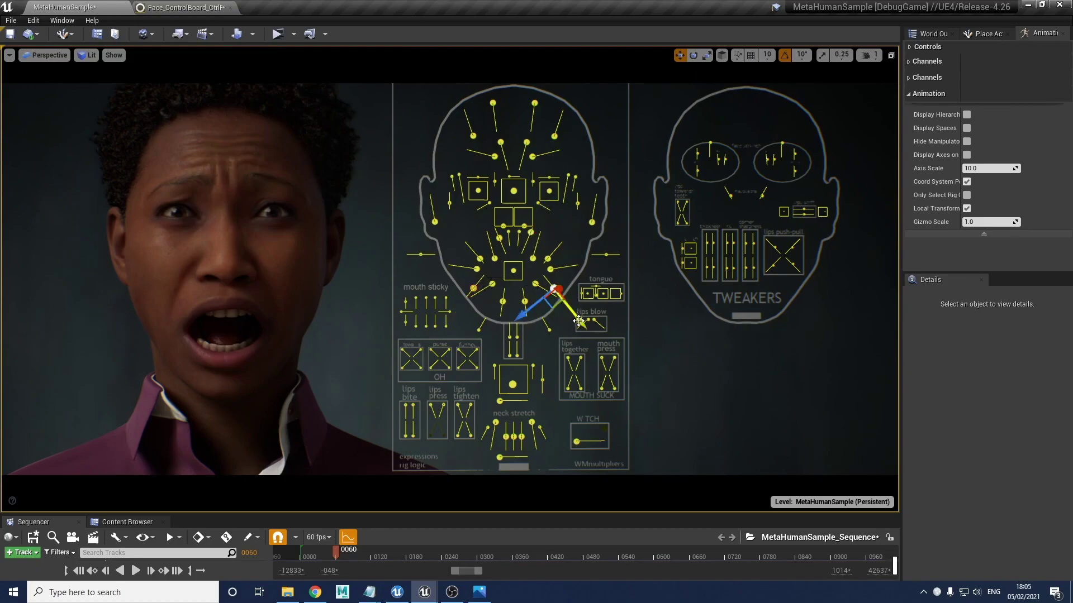
click(546, 275)
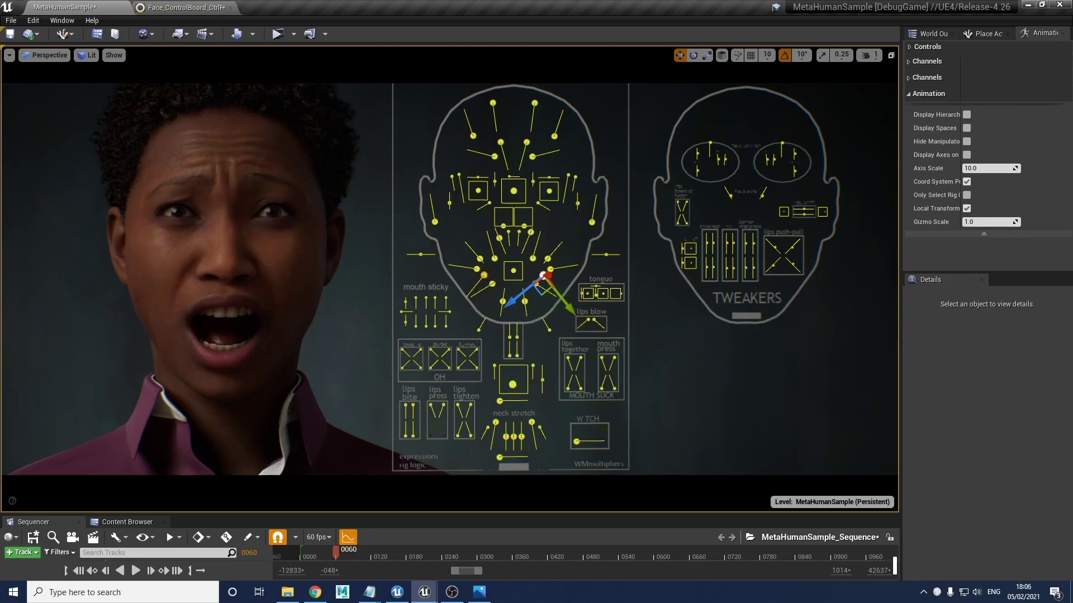
Step: Close the mouth by raising the jaw control to Y 0.0, and lower both upper lip controls toward the mouth box
click(513, 384)
drag(512, 384, 512, 364)
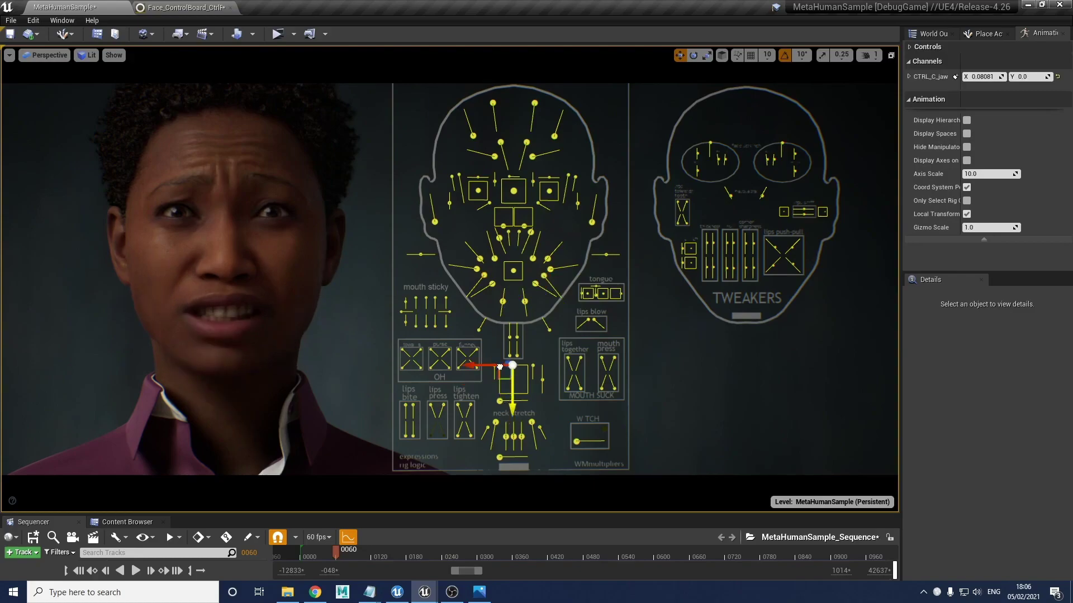
click(498, 238)
shift+click(530, 232)
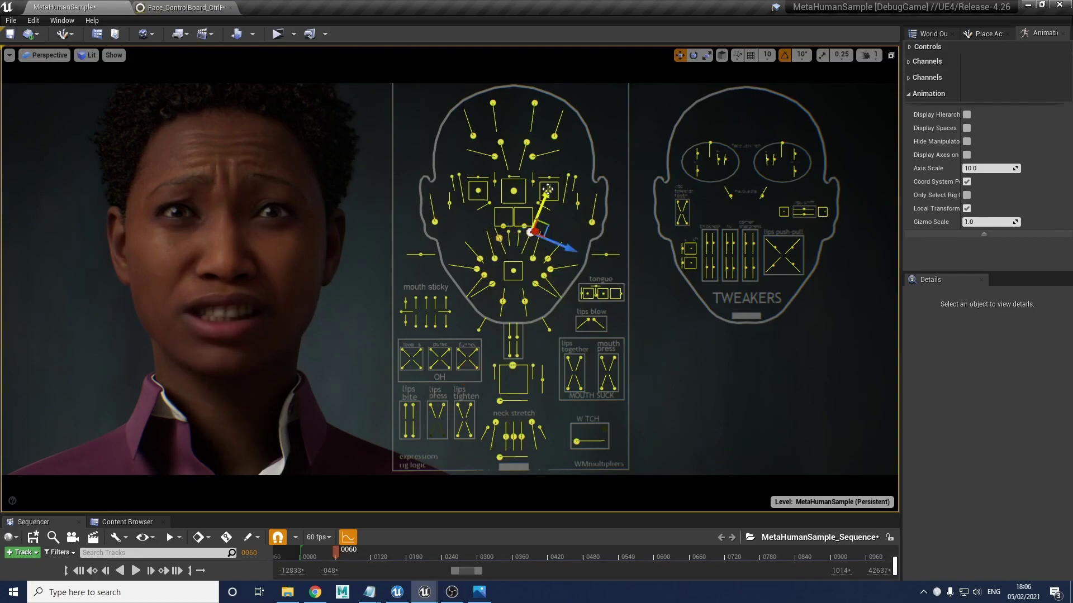
drag(546, 191, 538, 213)
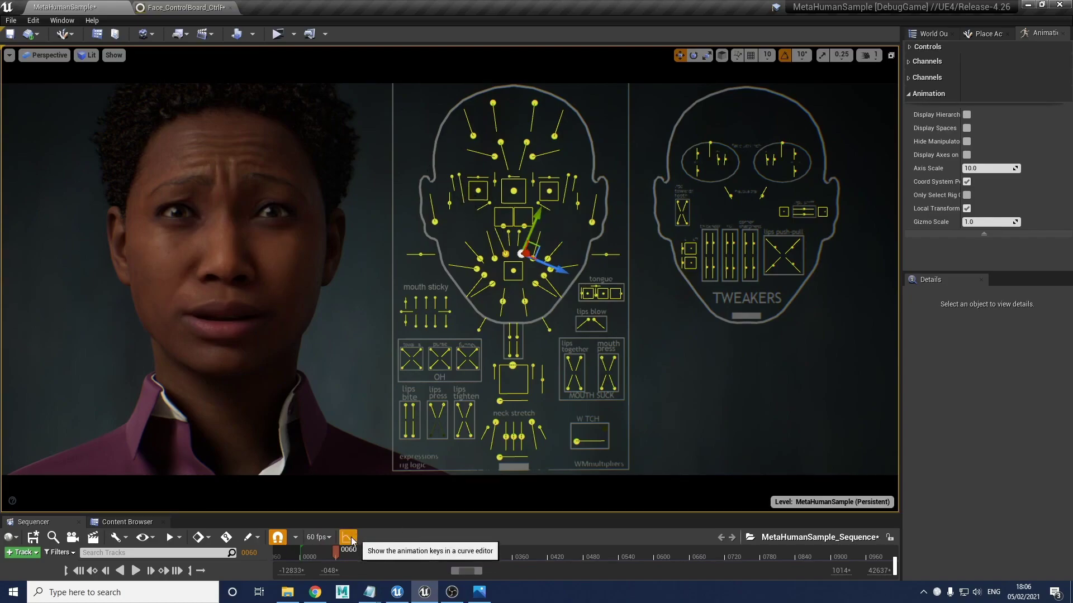
Step: Lower both inner forehead controls, and move the brow controls above the eyes outward along their sliders to release the frown
click(353, 540)
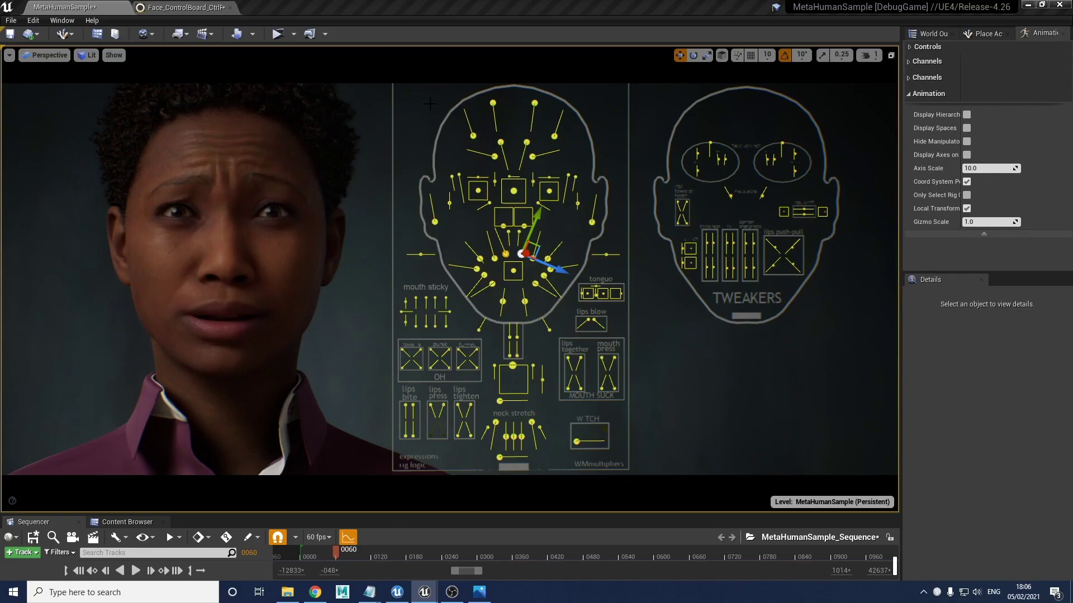
drag(451, 97, 591, 166)
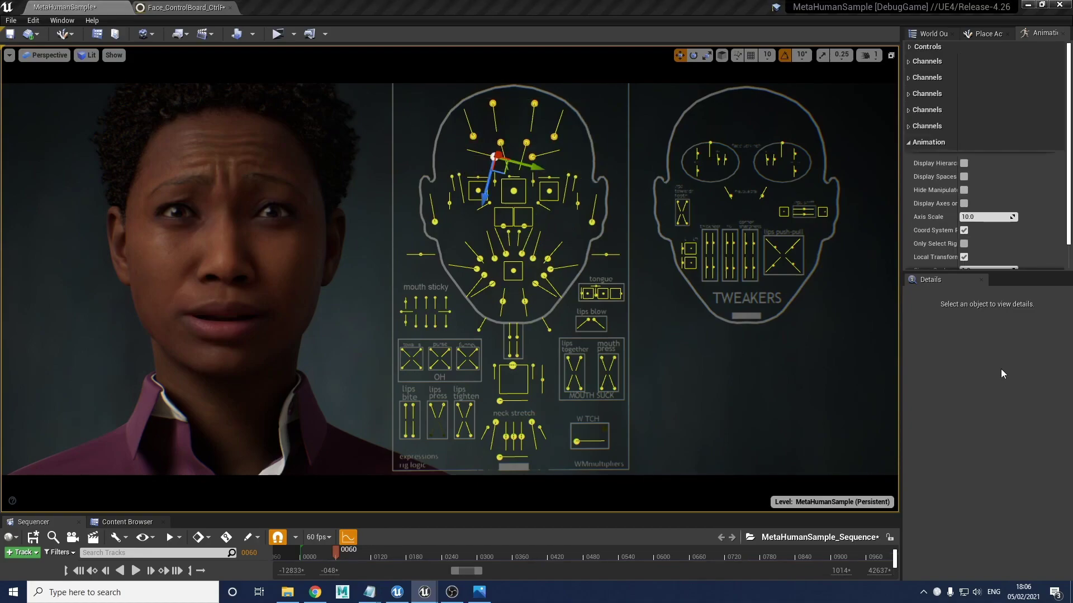
click(534, 103)
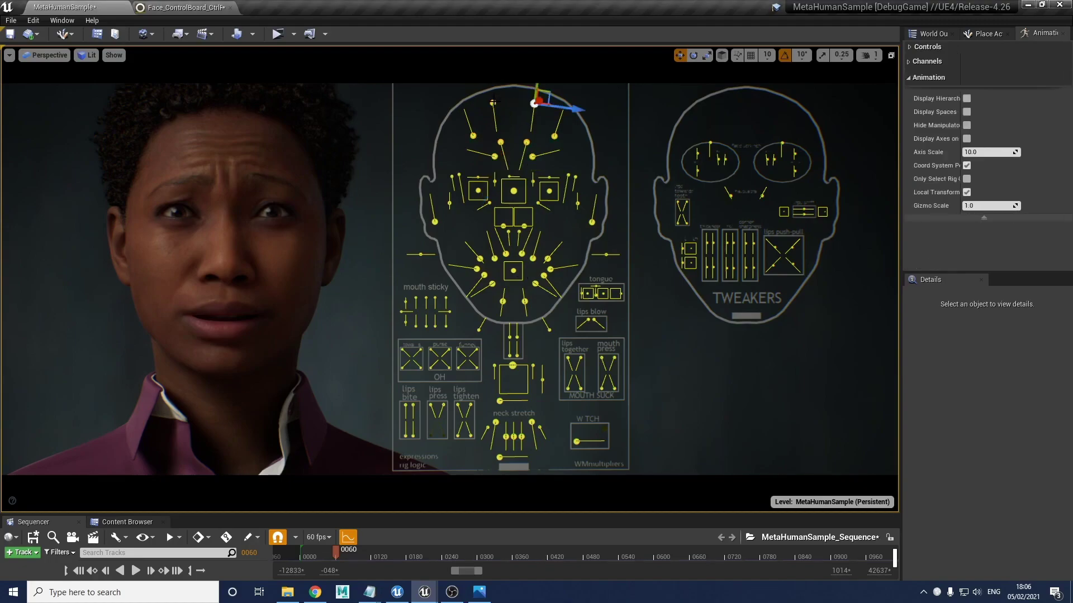
drag(536, 92, 503, 211)
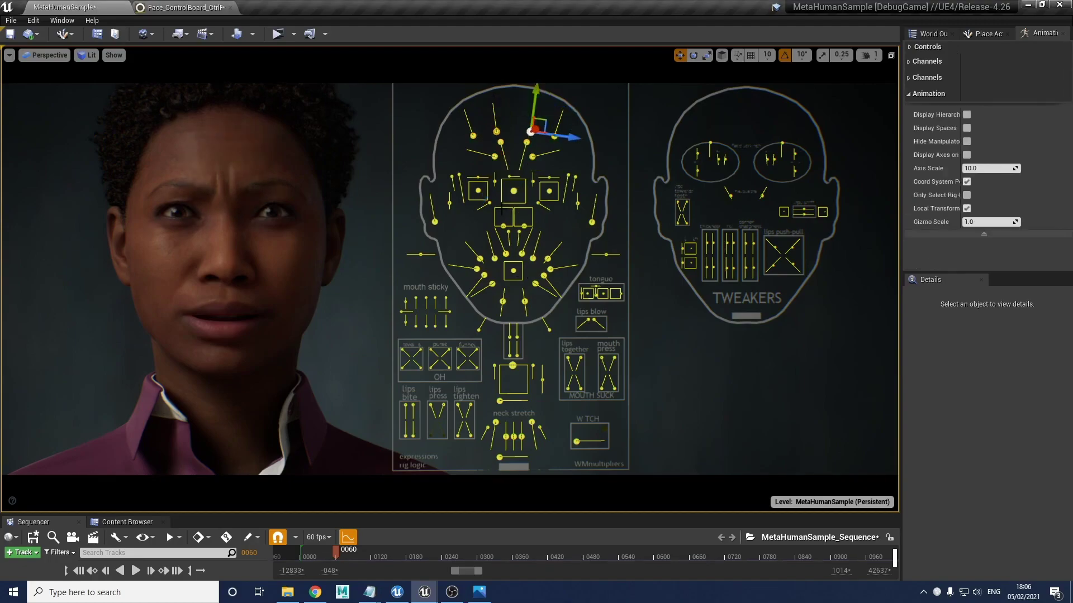
click(495, 156)
drag(532, 157, 507, 149)
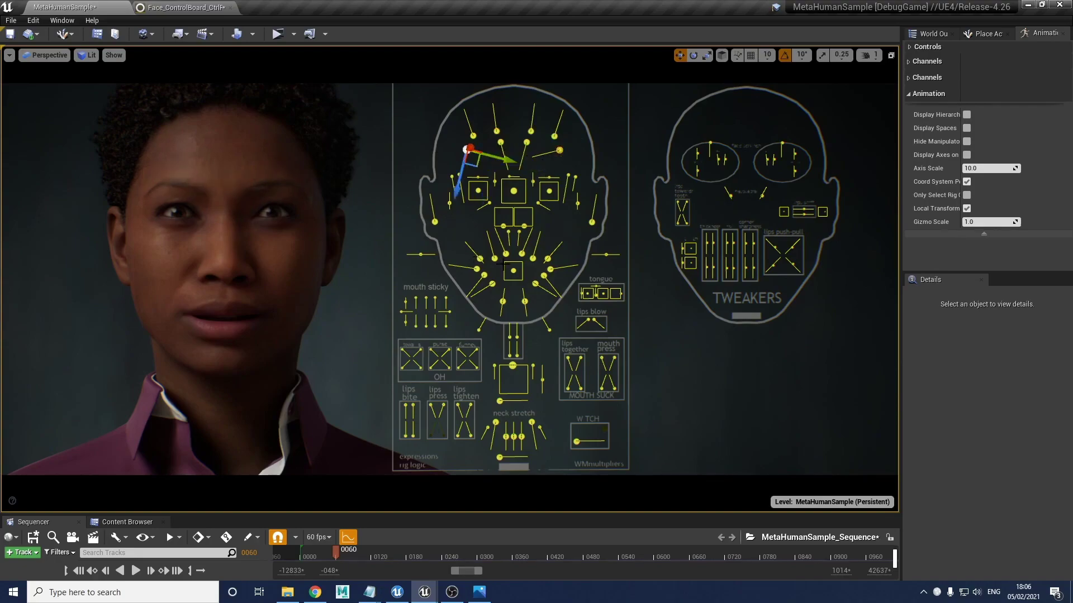
Step: Raise both lower lip controls toward the mouth box, and move the slanted controls beneath both eyes outward from the nose
click(522, 302)
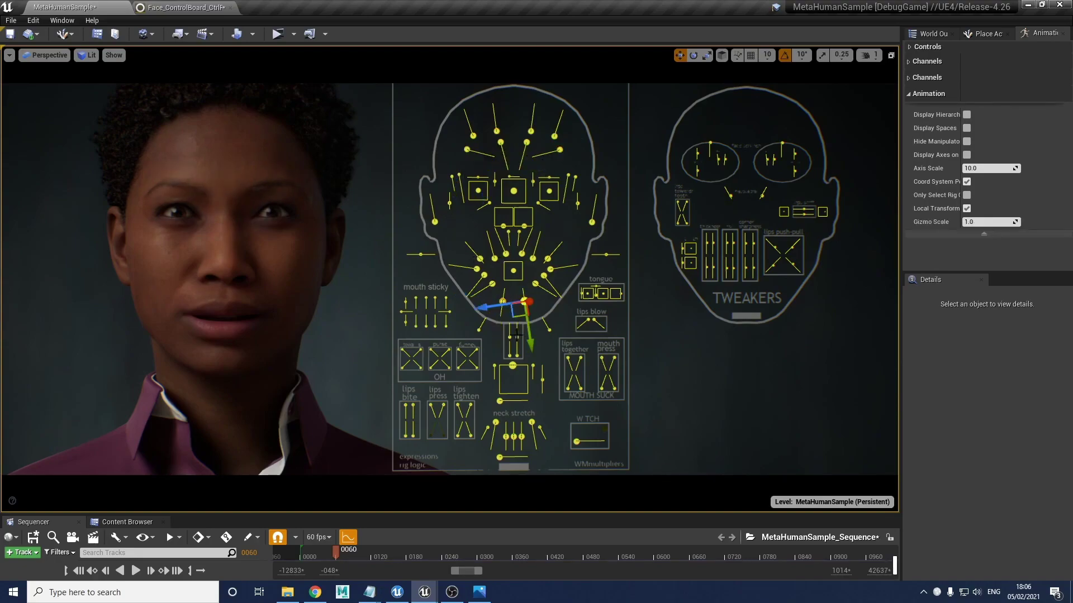
click(492, 204)
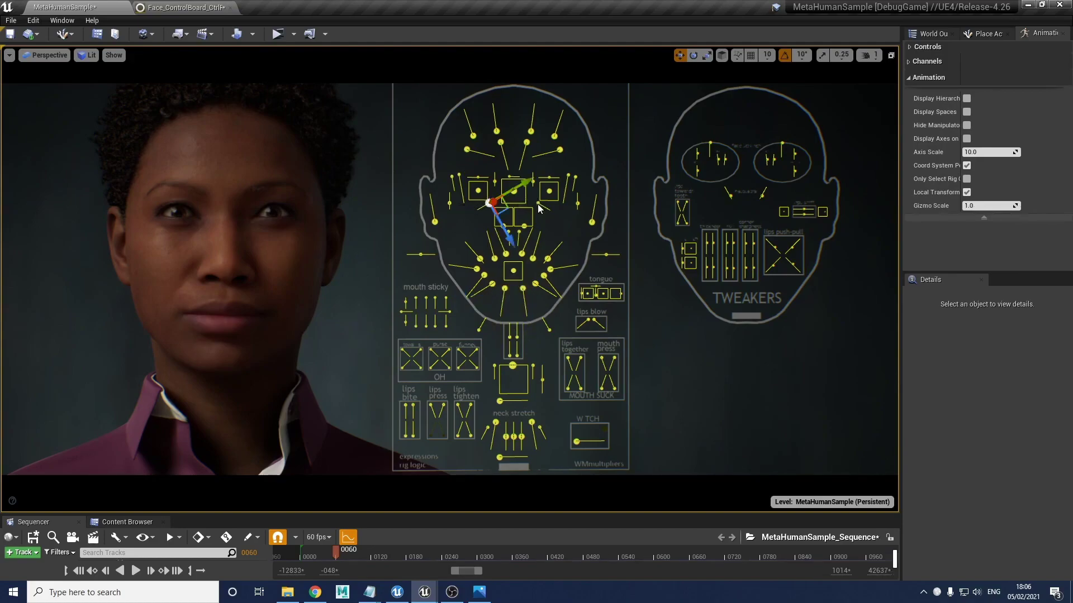
shift+click(538, 206)
drag(531, 188, 537, 234)
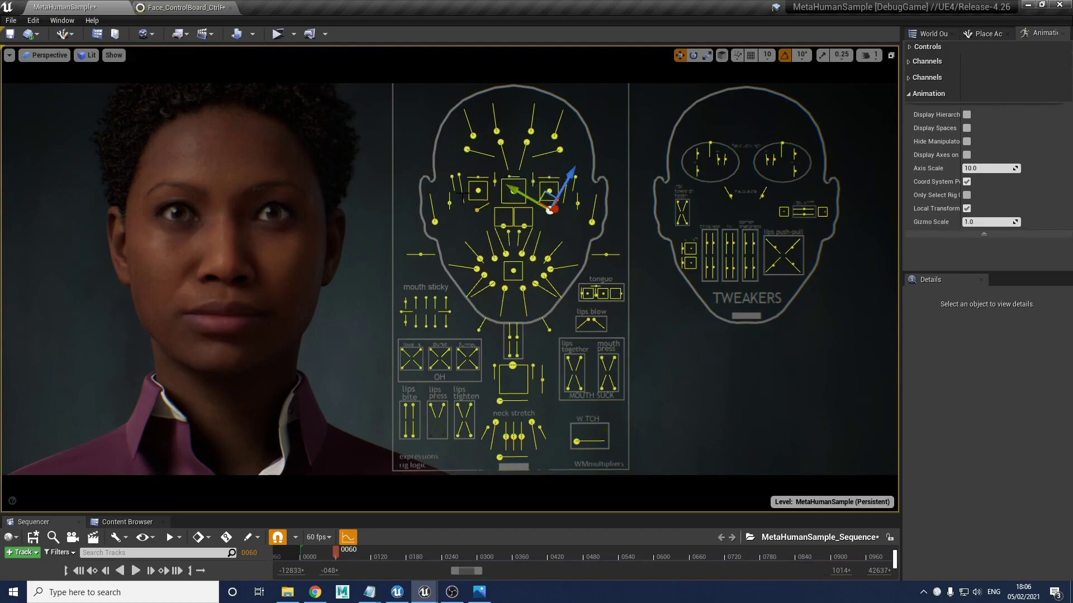
Step: Lower the inner eyelid sliders beside both eyes partway to relax the upper eyelids
click(458, 177)
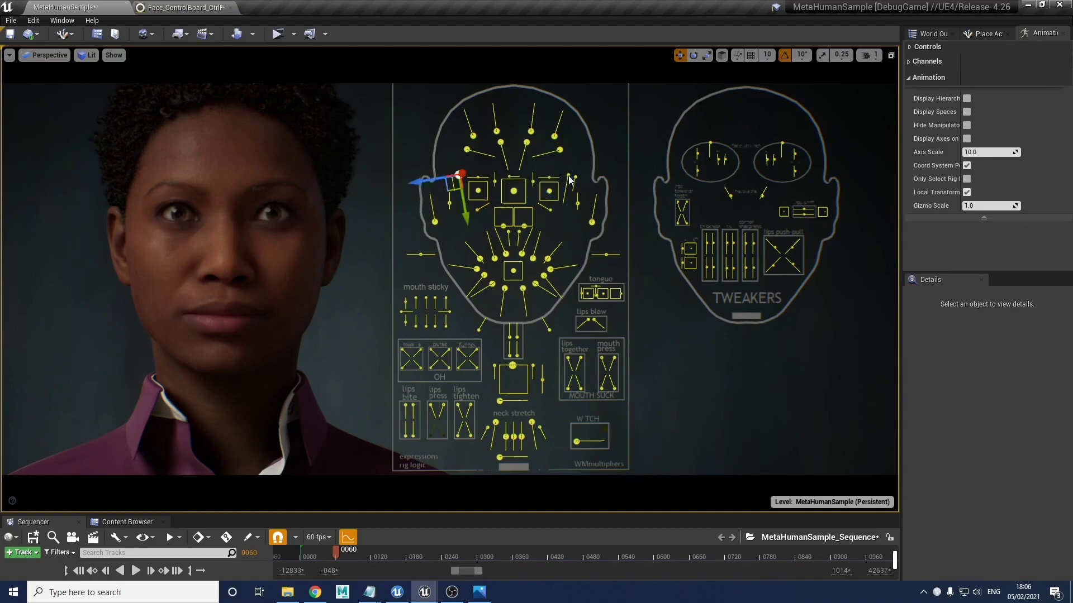
shift+click(568, 176)
drag(562, 216, 561, 225)
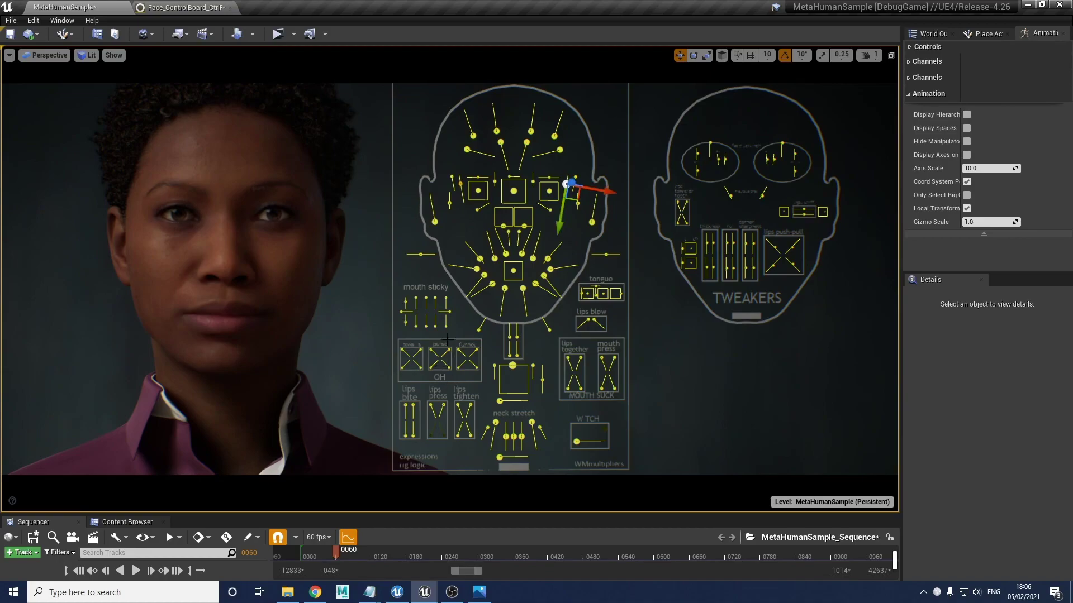
Step: Raise both nose controls to the middle of their boxes, and pull both mouth corner controls outward and up into a smile
click(503, 227)
shift+click(524, 226)
drag(504, 186, 505, 177)
click(480, 259)
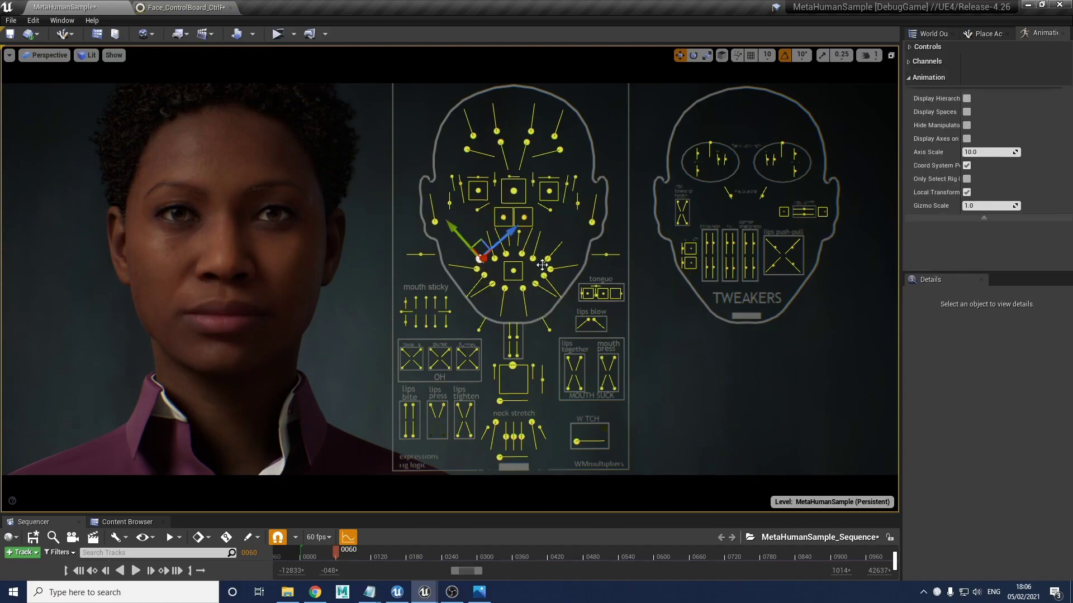
shift+click(547, 258)
drag(574, 224, 587, 209)
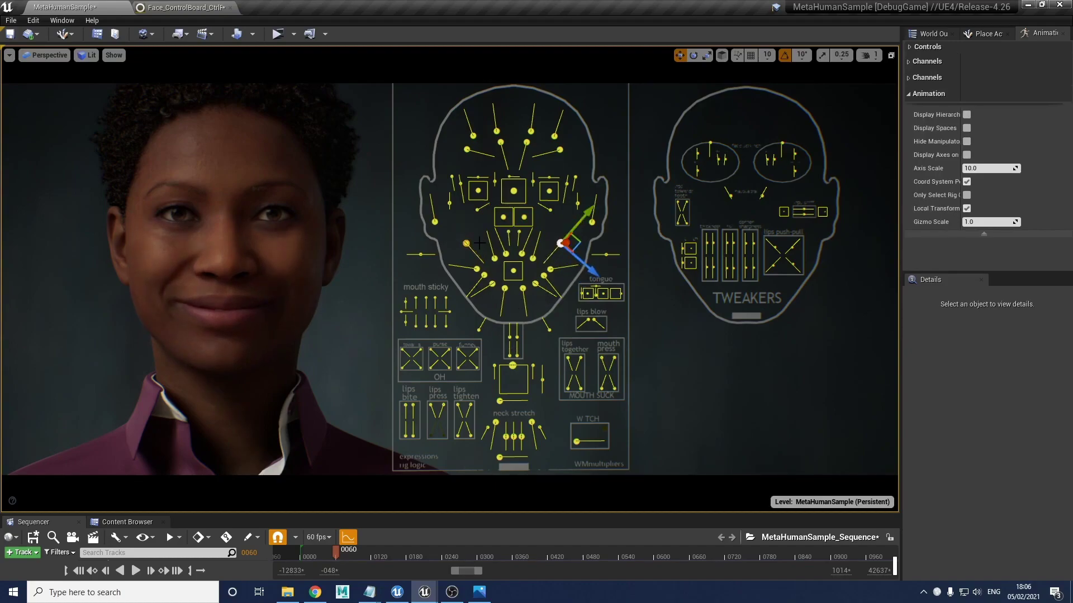
Step: Raise the outermost vertical sliders beside both eyes slightly, and move the slanted controls beneath both eyes inward toward the nose
click(449, 203)
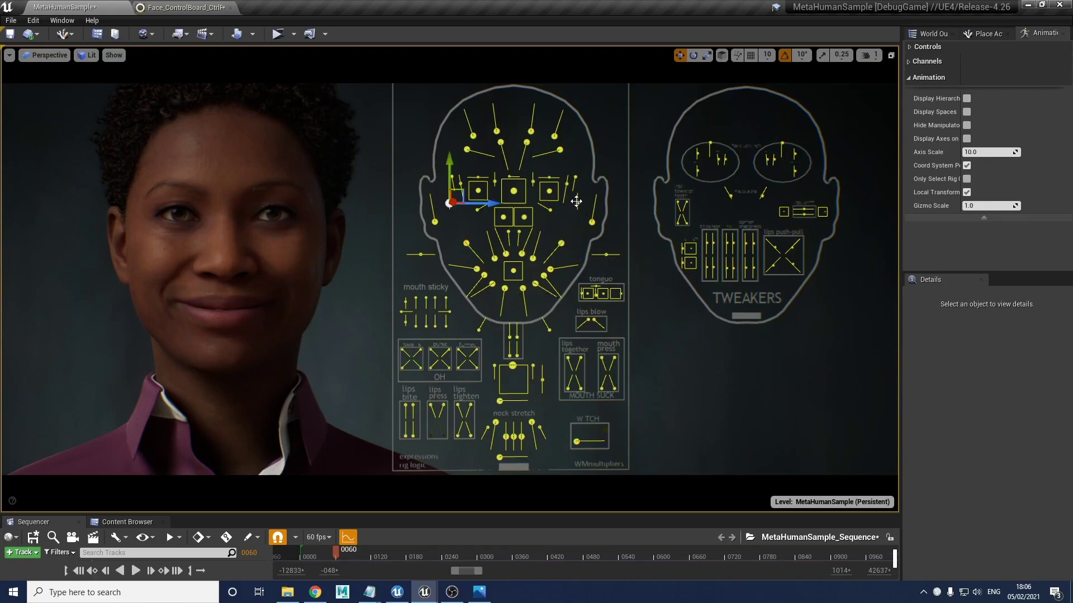
click(577, 201)
drag(578, 159, 577, 157)
drag(513, 212, 477, 210)
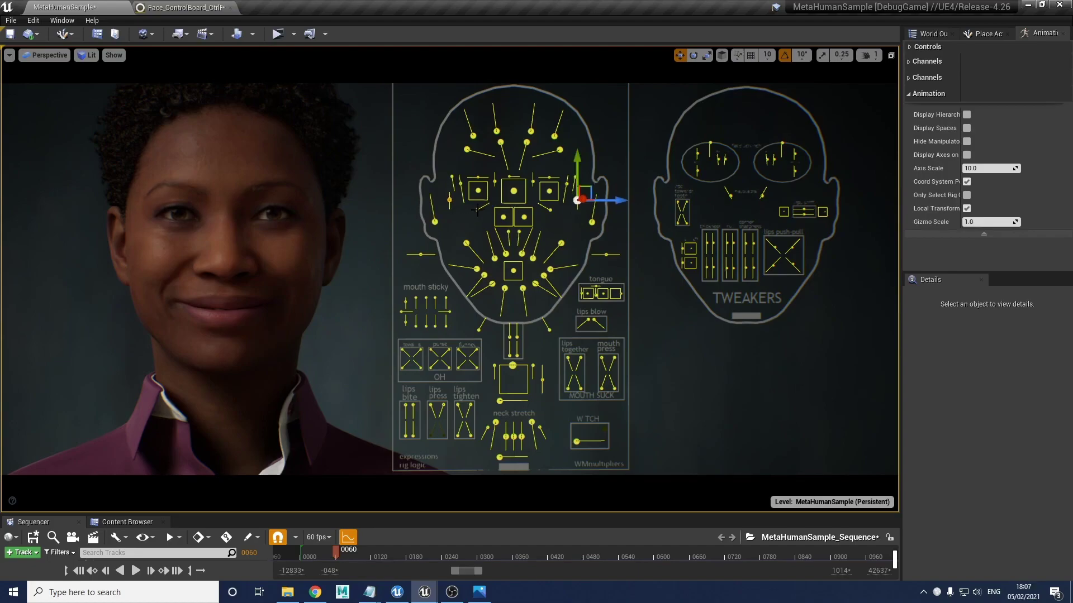
click(479, 209)
click(546, 207)
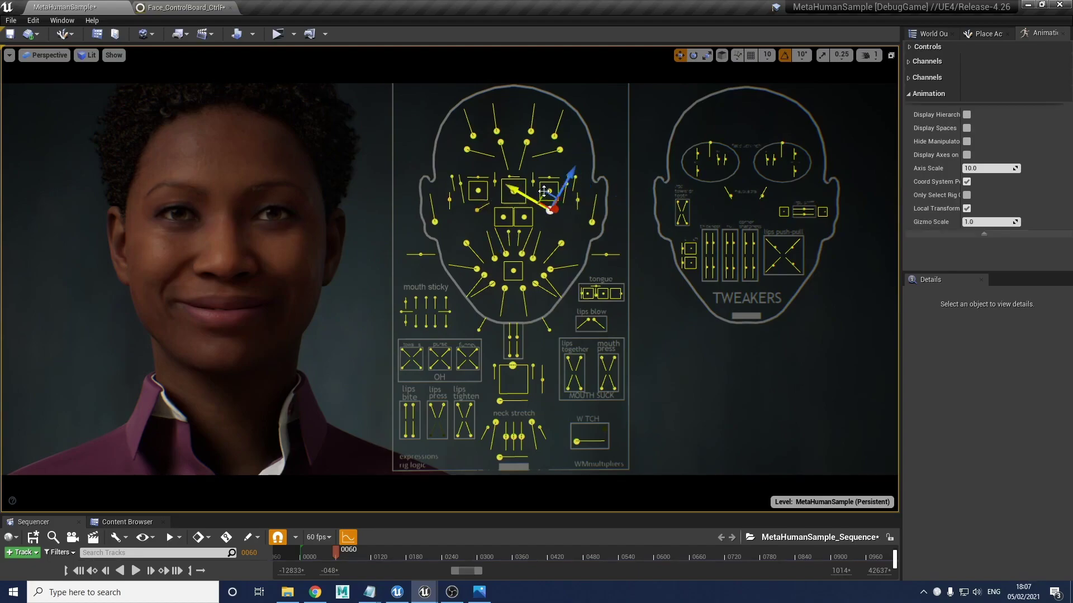
drag(507, 186, 510, 187)
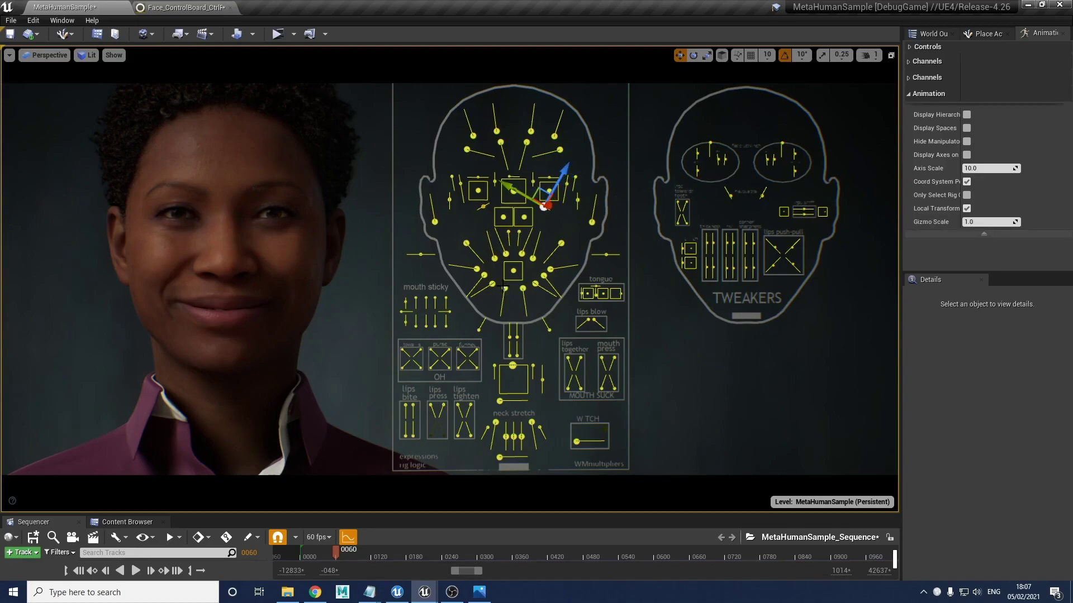
Step: Part the smiling lips by pulling both lower lip controls down and raising both upper lip controls away from the mouth box
click(523, 288)
drag(528, 325, 530, 328)
click(507, 254)
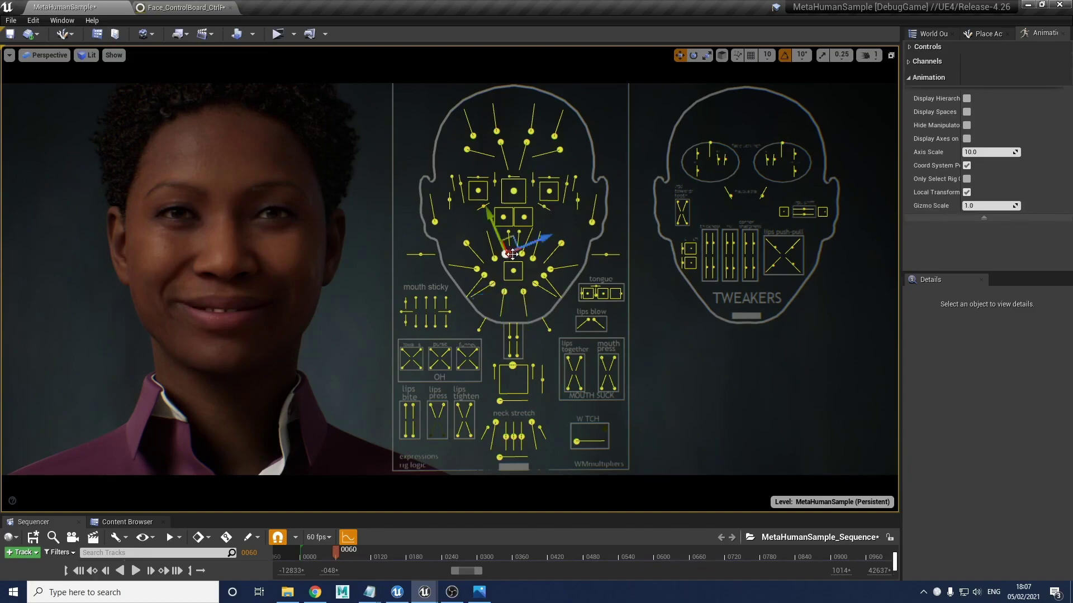
click(521, 254)
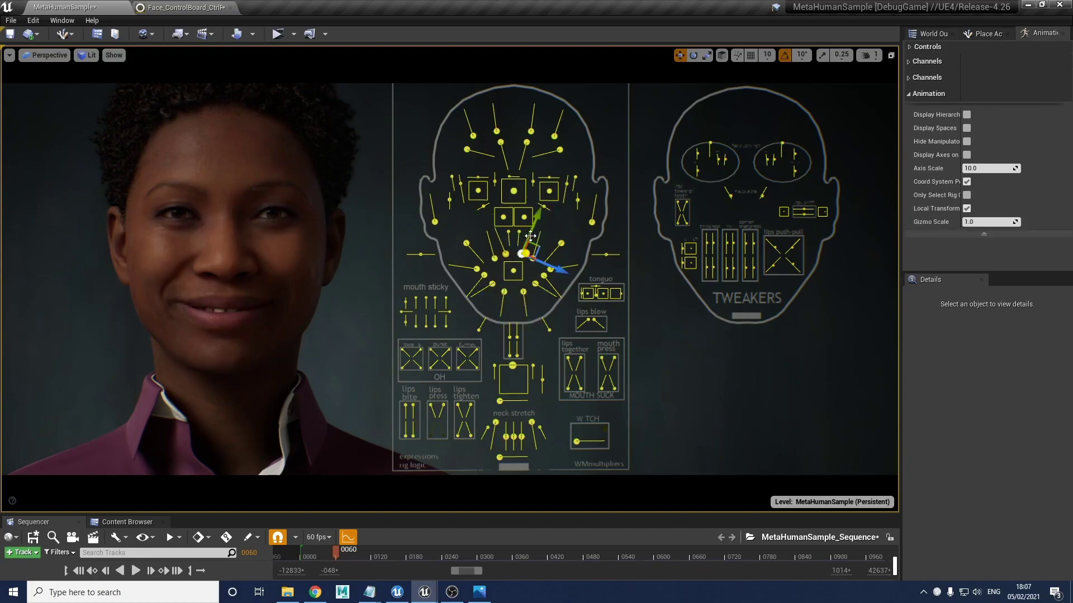
drag(533, 216, 536, 208)
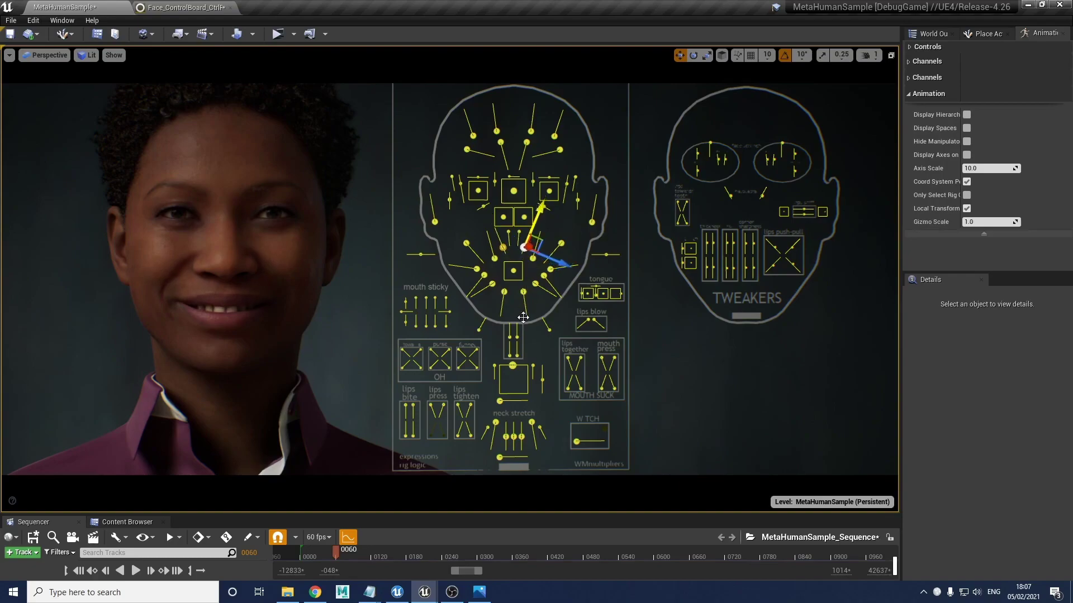
Step: Open the jaw slightly to about X 0.08, Y 0.18, and lower the slider to the left of the jaw box about halfway
click(512, 366)
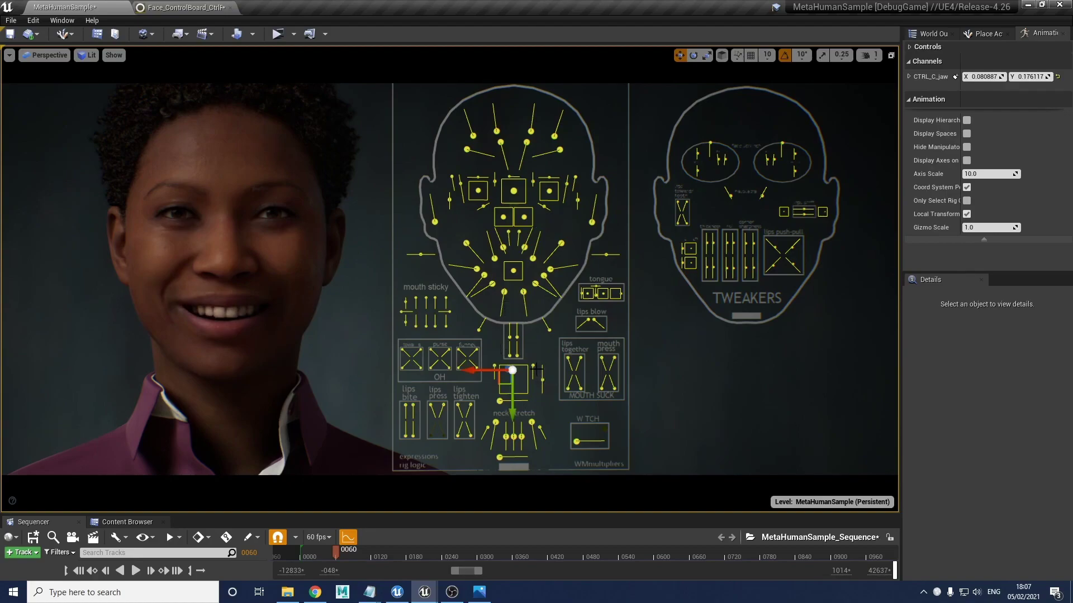
click(495, 363)
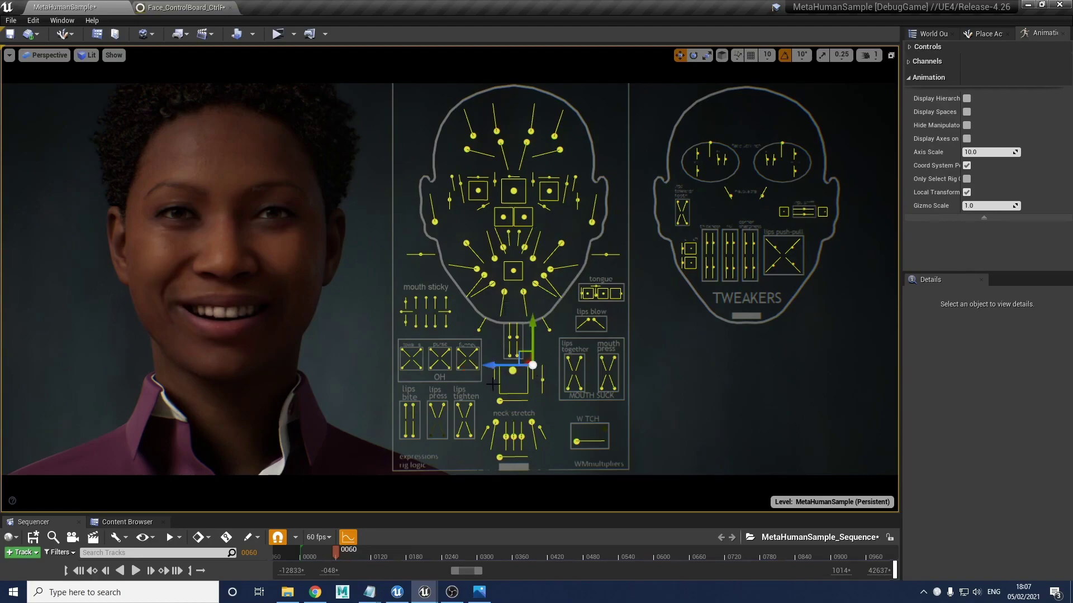
drag(503, 350, 493, 393)
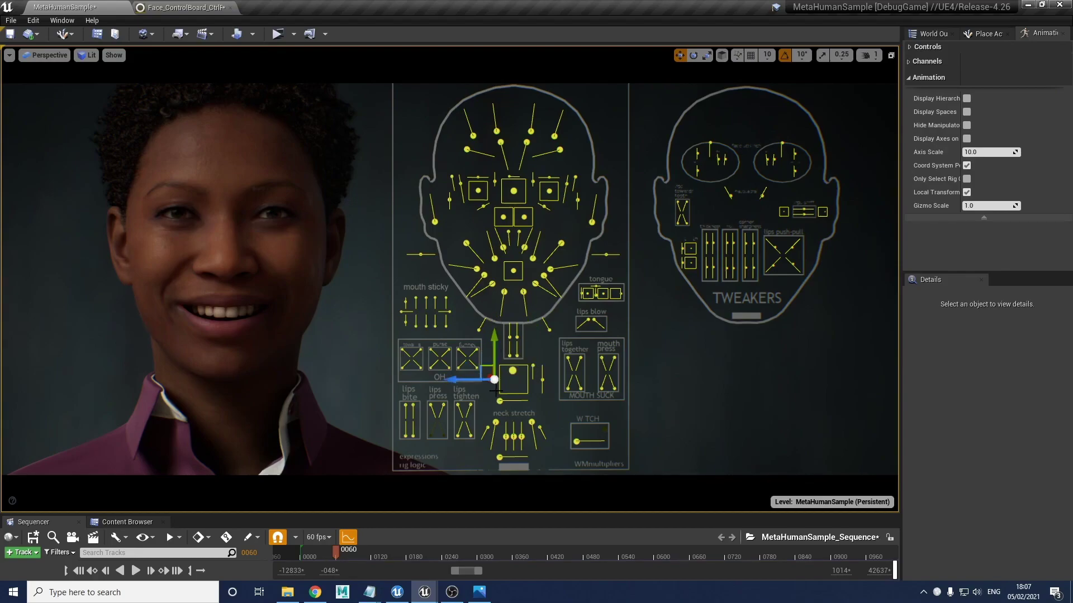
Step: Raise both upper inner forehead controls slightly along their sliders to lift the inner brows
click(496, 131)
click(530, 132)
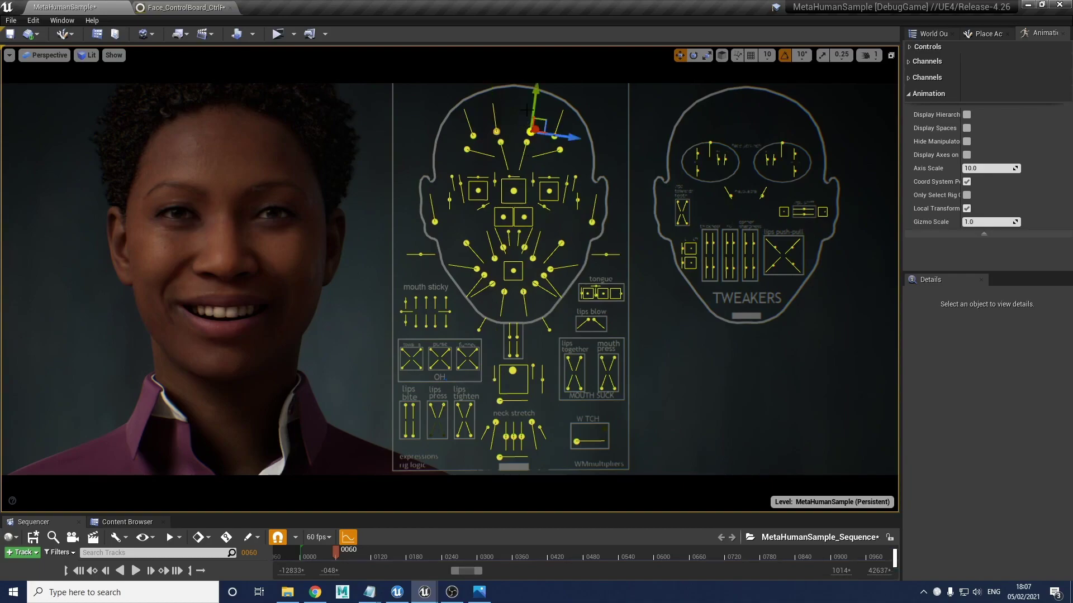
drag(536, 98, 535, 94)
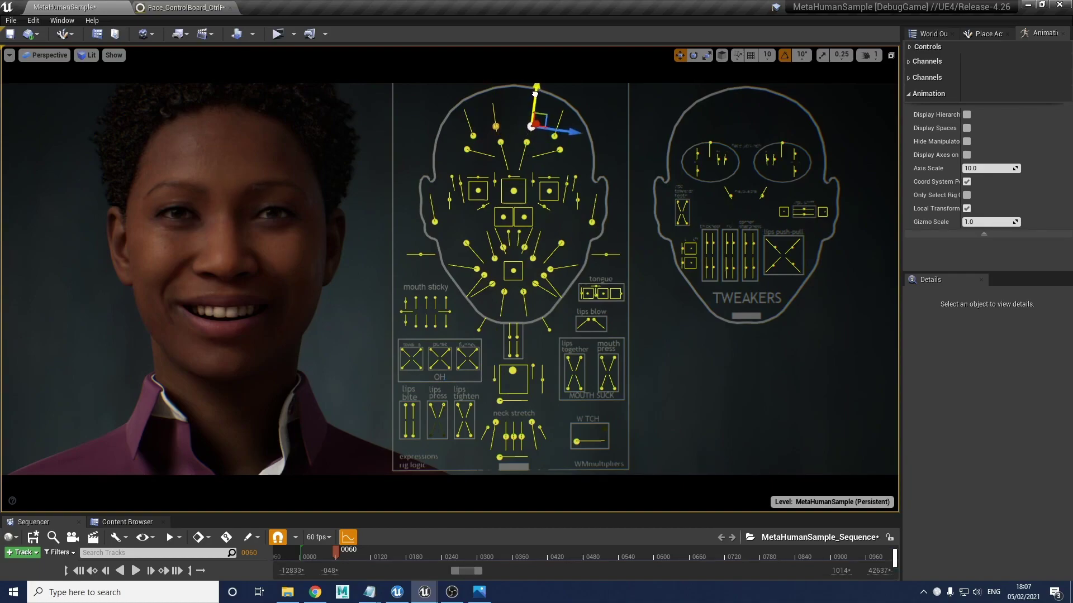
Step: Lower the inner slider to the right of the jaw box about halfway, and pull both lower lip controls further down
click(512, 371)
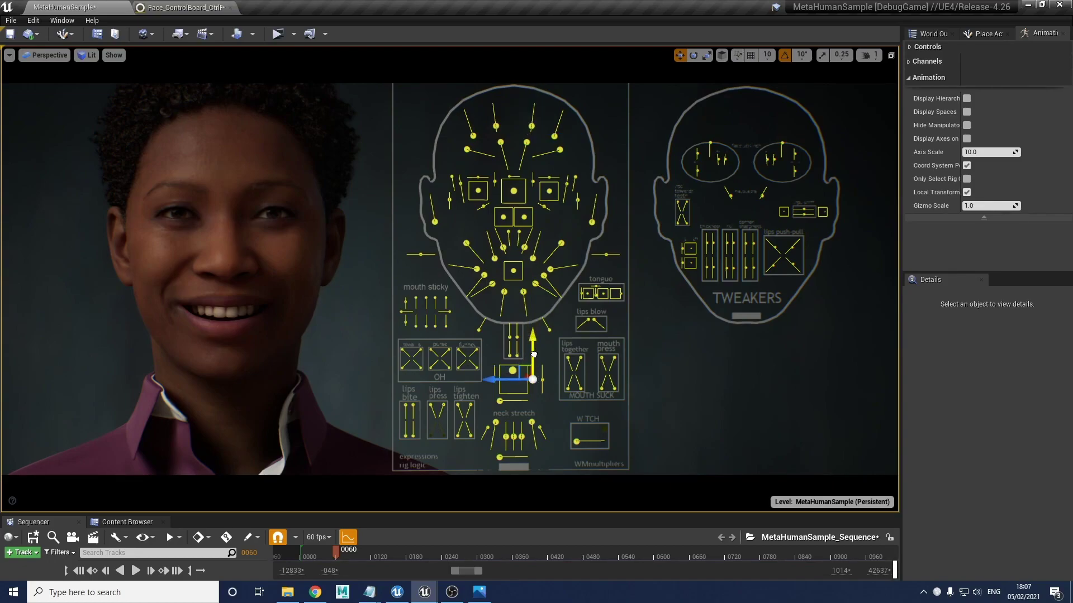
click(523, 292)
drag(530, 341, 532, 350)
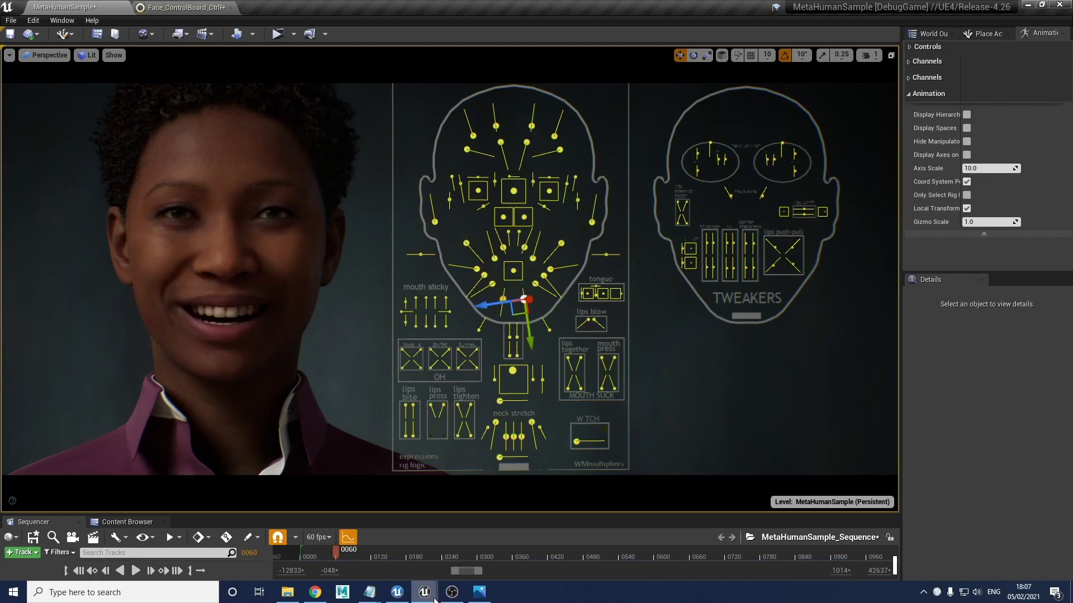
Step: Switch to the Photos image viewer
click(478, 592)
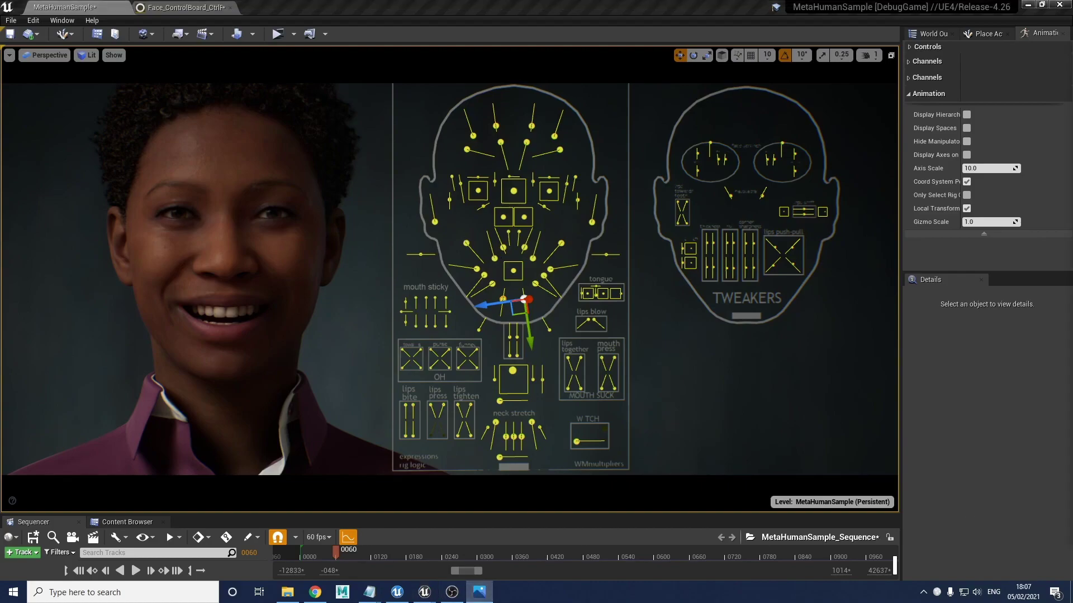